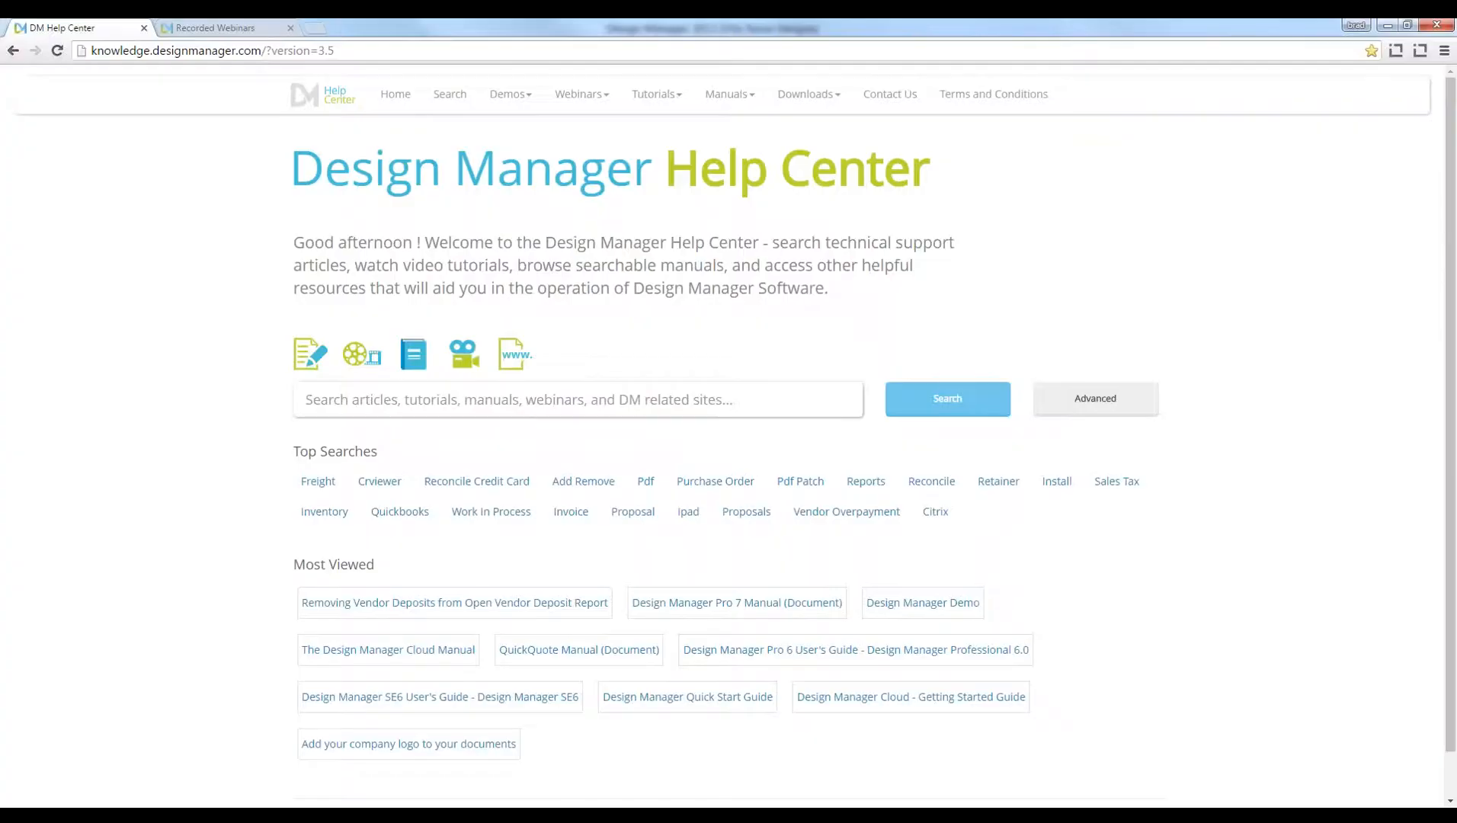
Open the Recorded Webinars page of the Design Manager Help Center, view it, and minimize the browser.
{"action": "left_click_drag", "start_coordinate": [87, 52], "coordinate": [261, 52]}
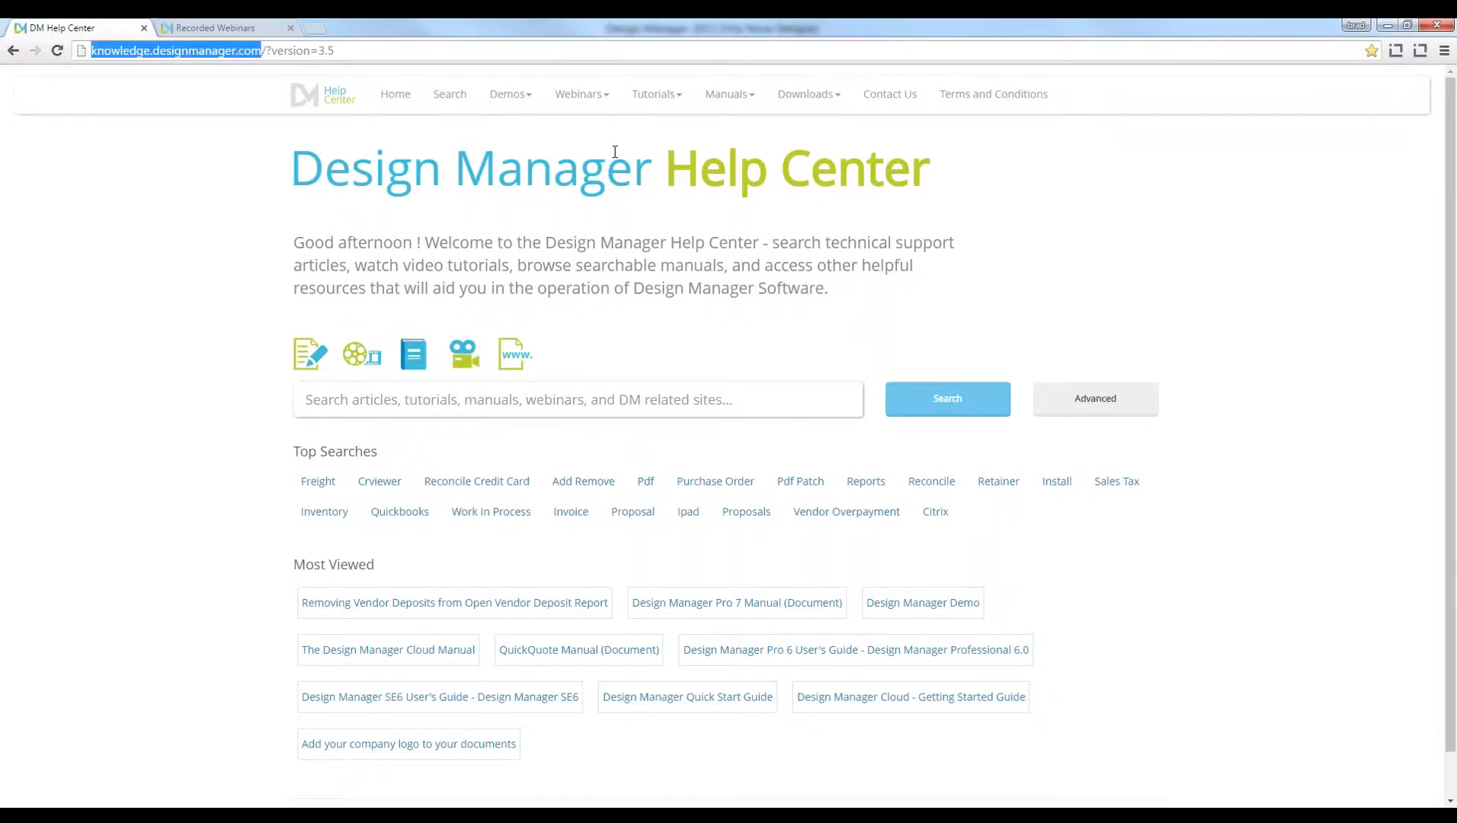
{"action": "left_click", "coordinate": [604, 99]}
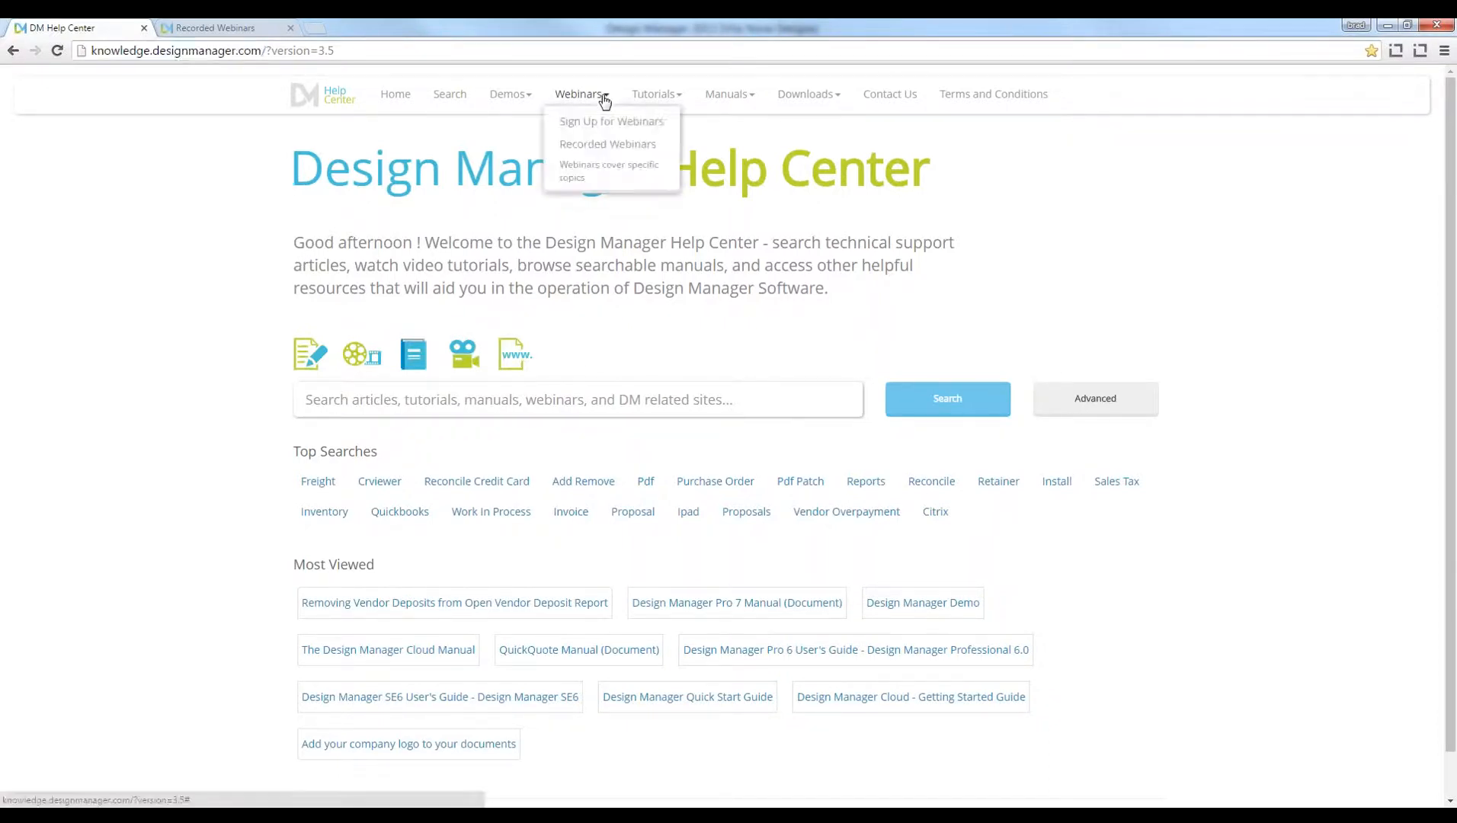
{"action": "left_click", "coordinate": [607, 146]}
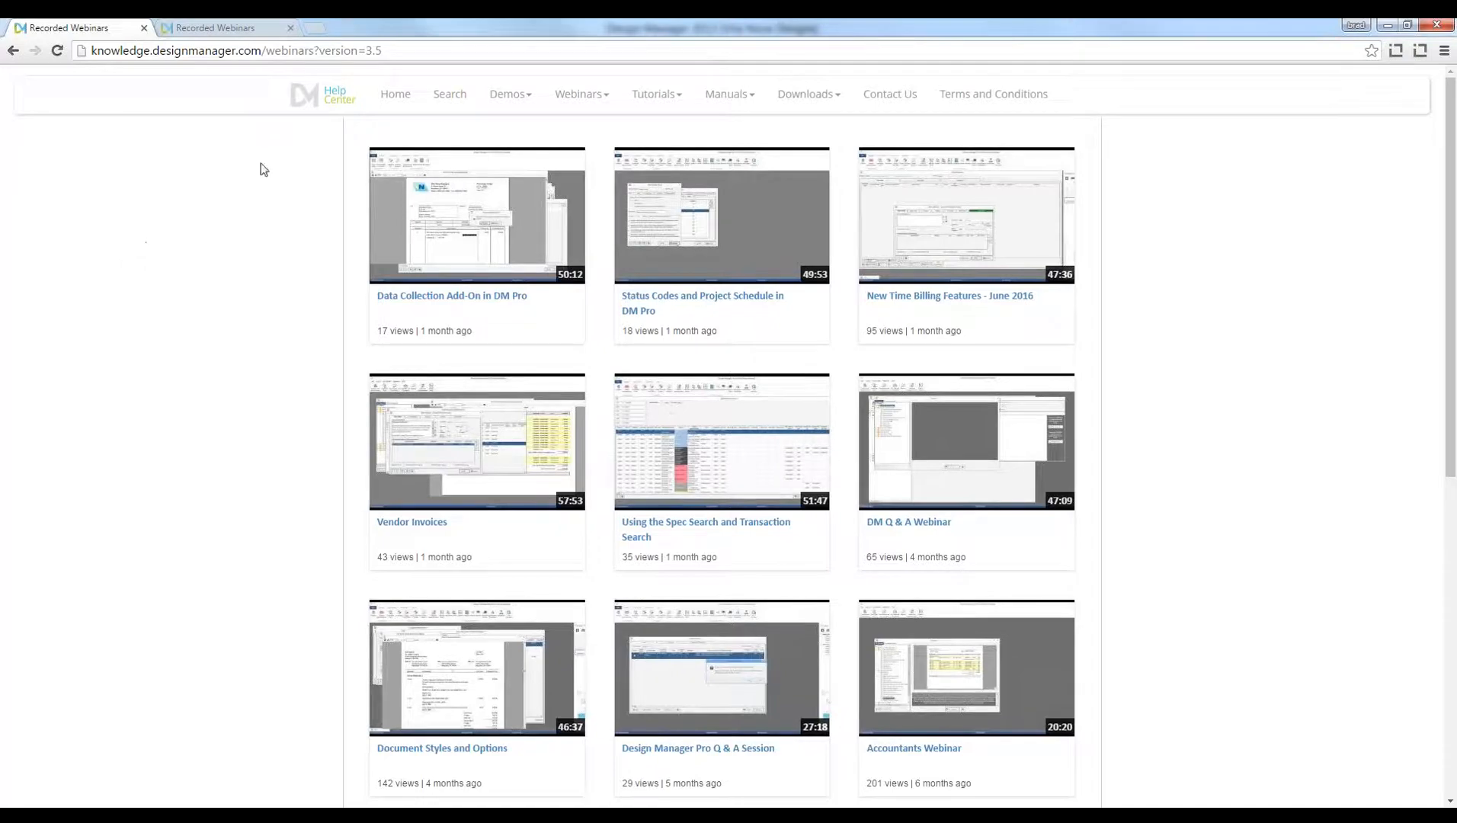
{"action": "left_click", "coordinate": [1386, 25]}
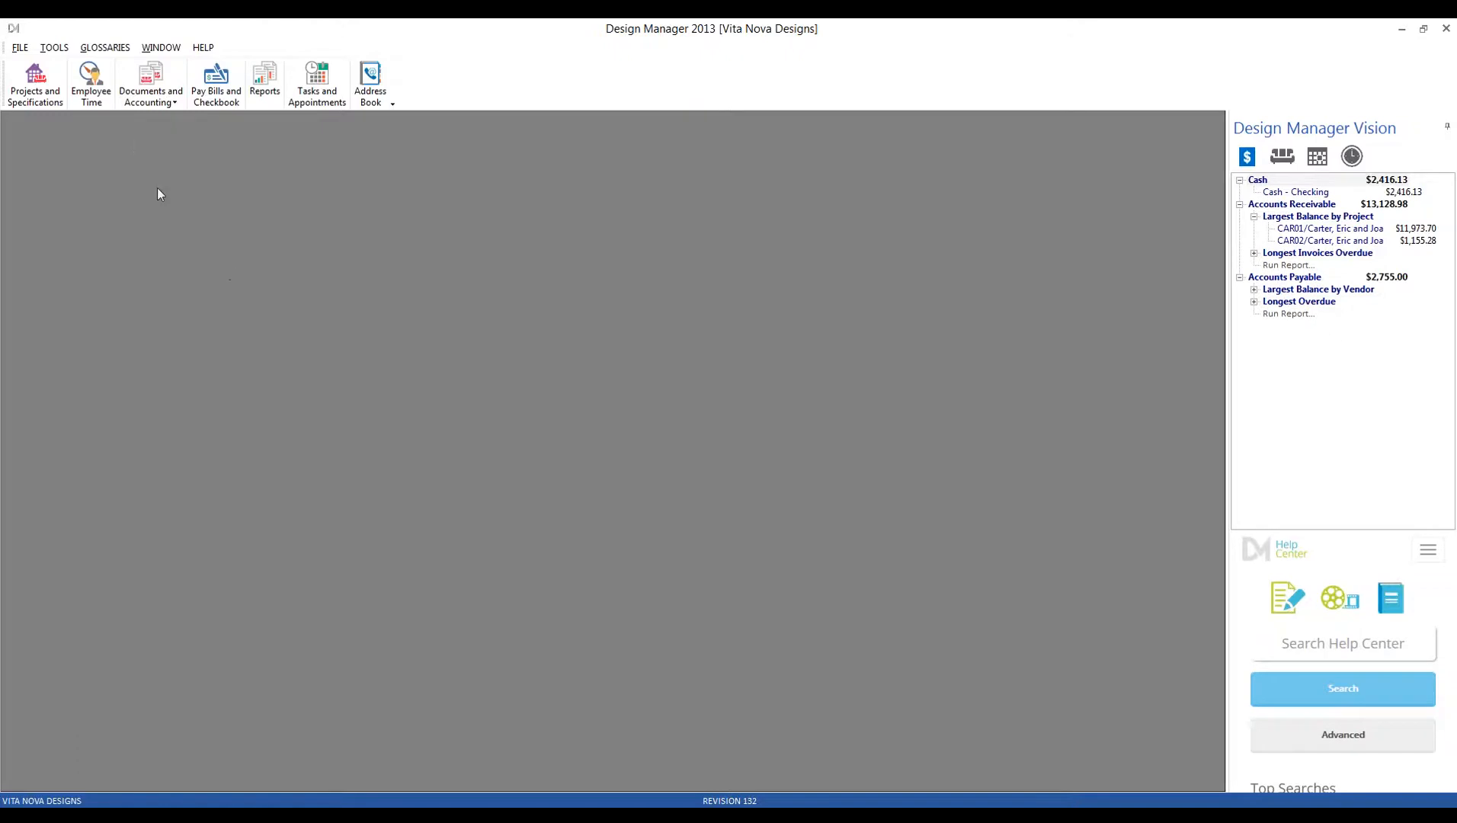
Open the Account Glossary in Design Manager 2013 and reposition its window in the workspace.
{"action": "left_click", "coordinate": [105, 47]}
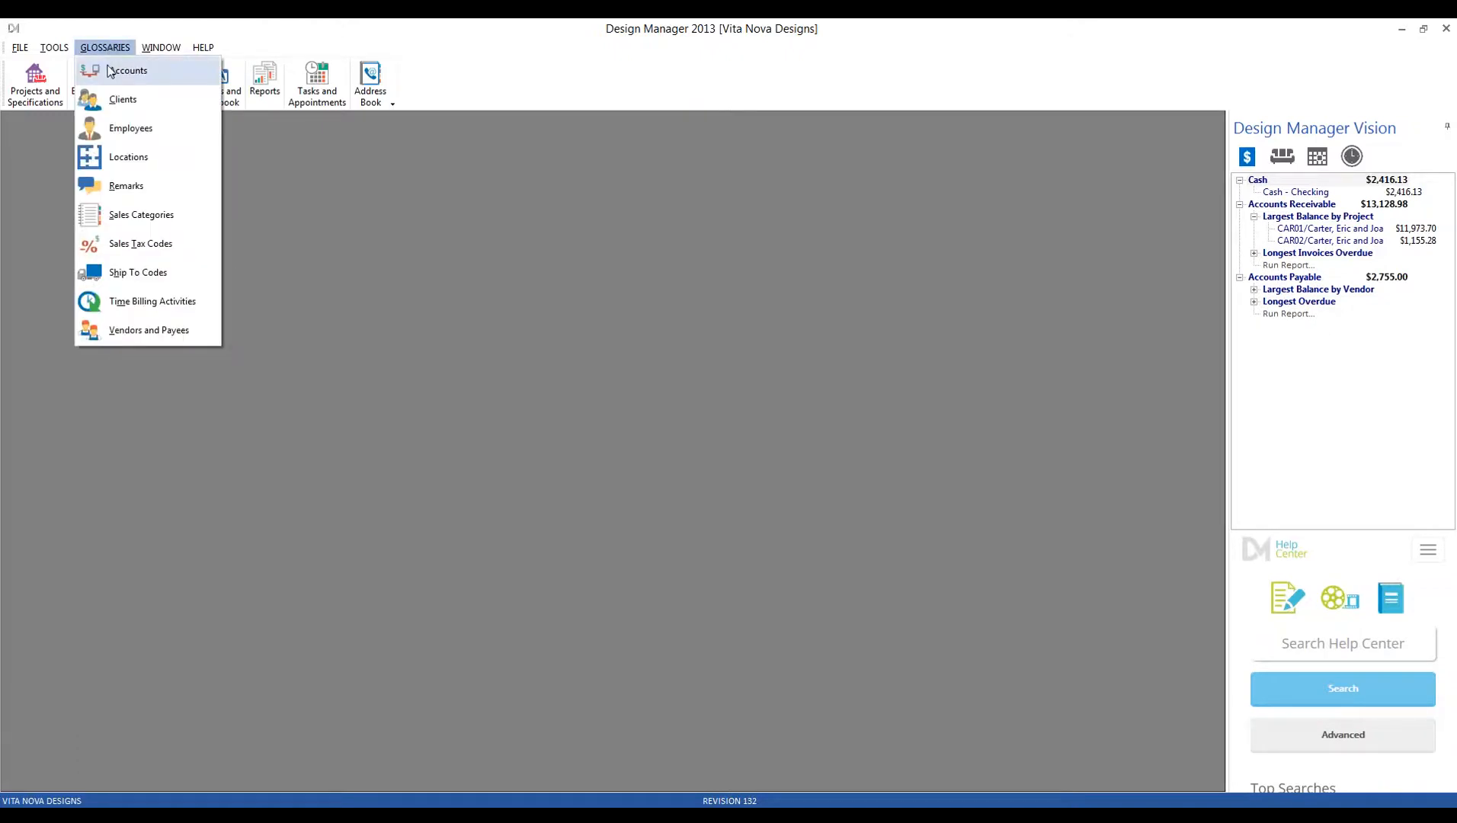
{"action": "left_click", "coordinate": [111, 71]}
{"action": "left_click_drag", "start_coordinate": [278, 127], "coordinate": [304, 152]}
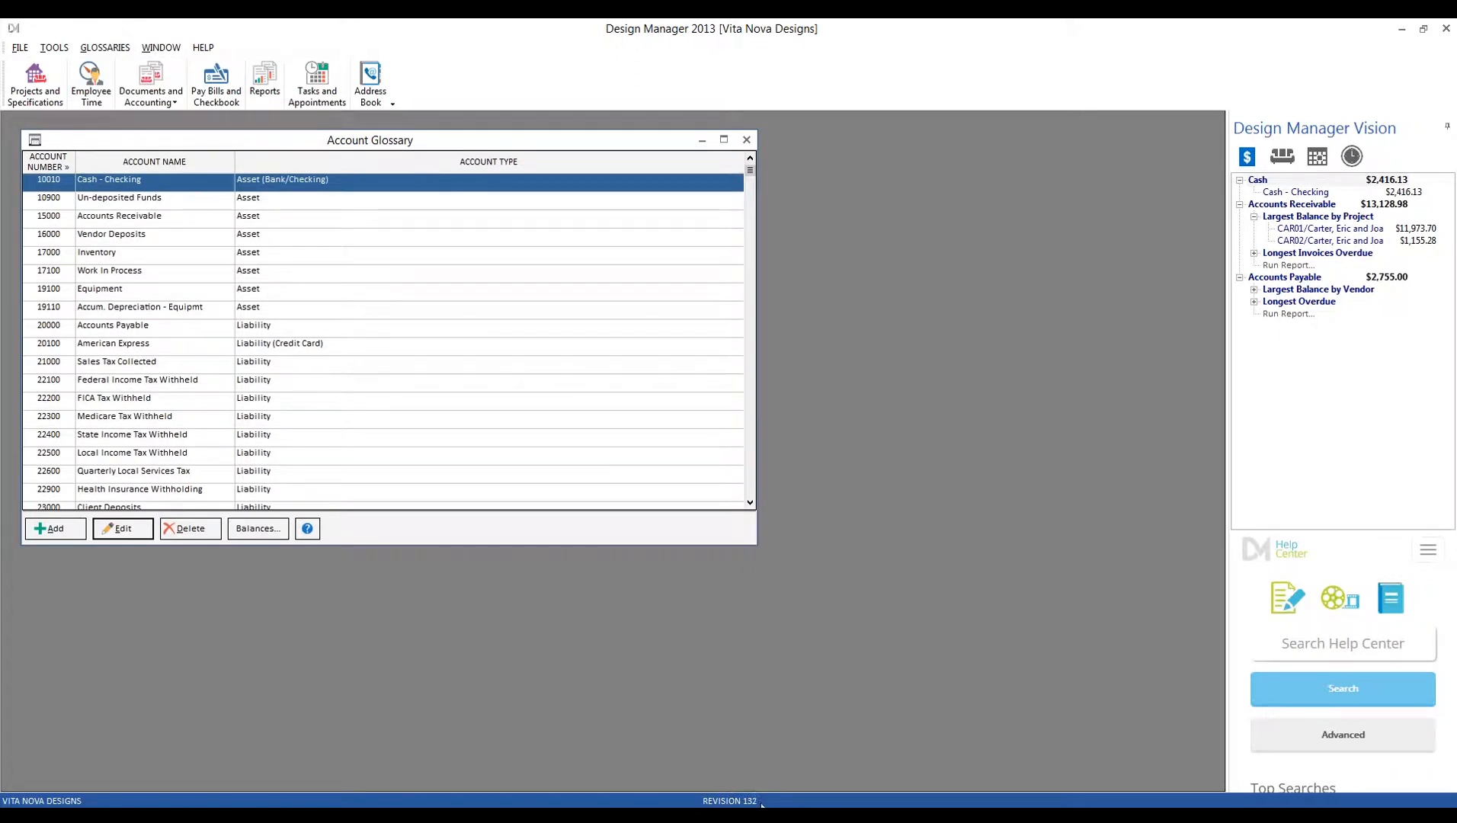
Switch to Design Manager Pro 8.0, view its account glossary, and close it.
{"action": "left_click", "coordinate": [758, 743]}
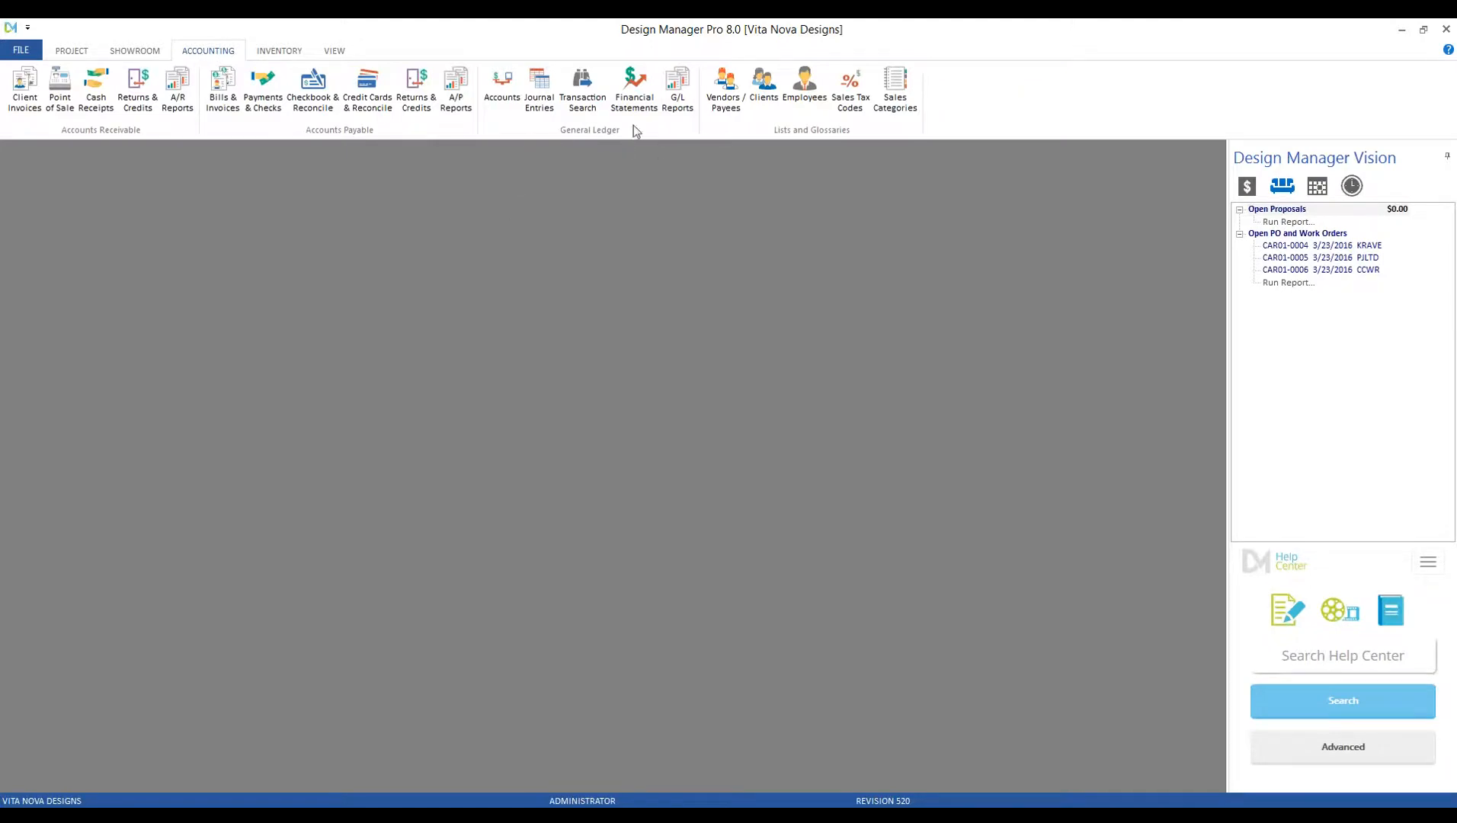
{"action": "left_click", "coordinate": [502, 85]}
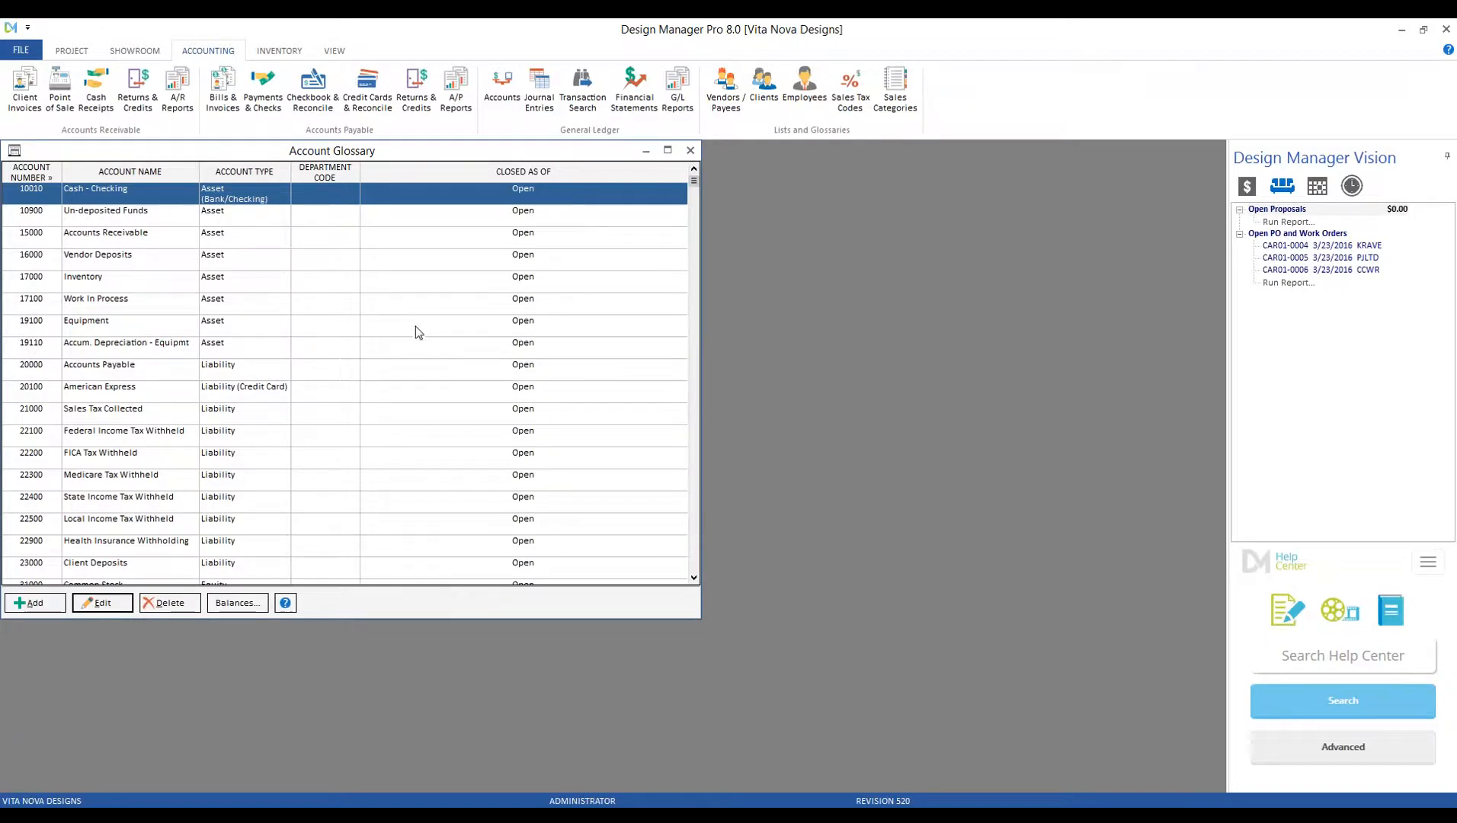
{"action": "left_click", "coordinate": [690, 150]}
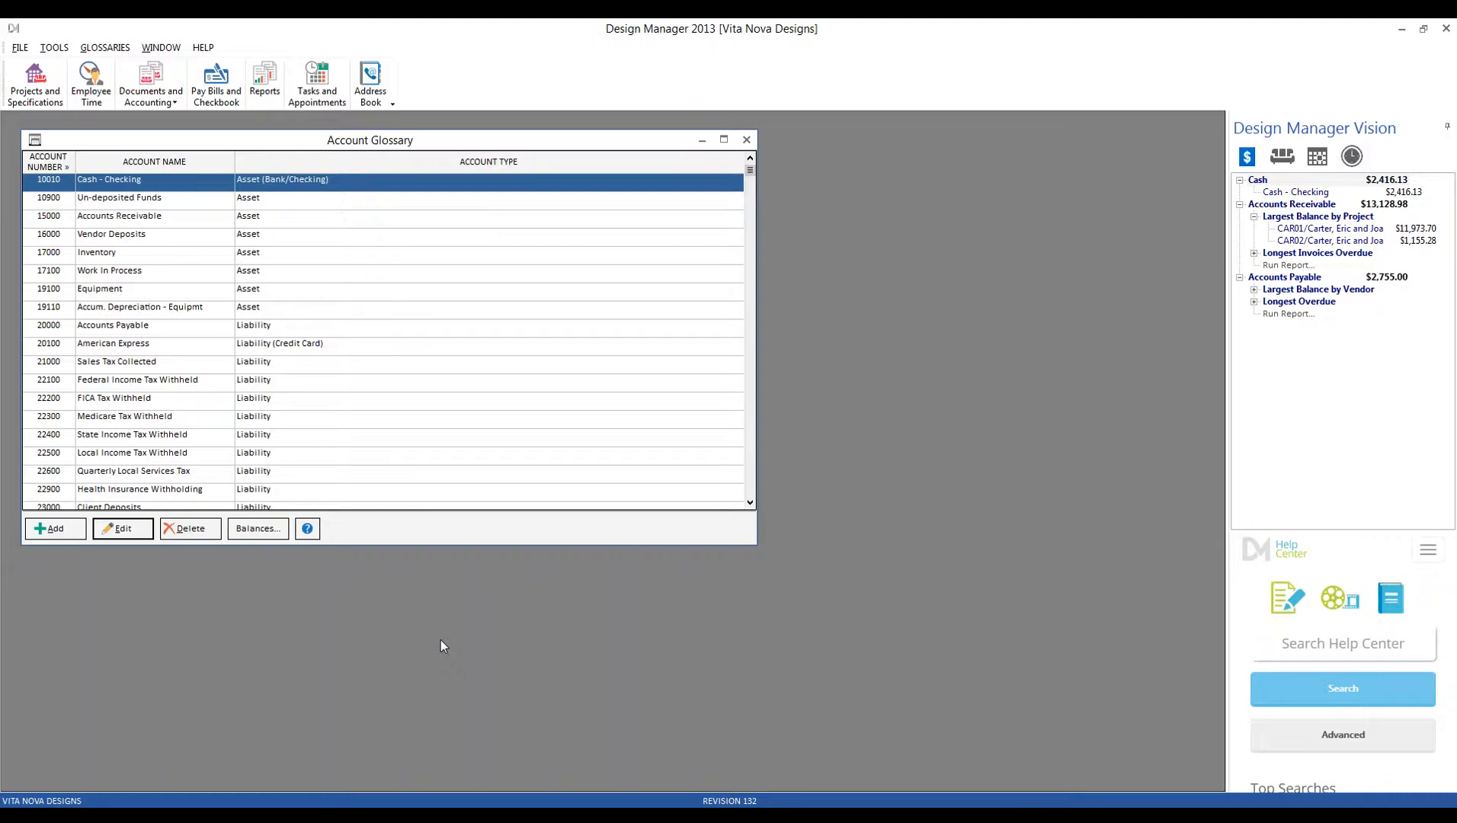
In the Design Manager 2013 Account Glossary, look up the accounts starting with 6 and select Salaries.
{"action": "type", "text": "6"}
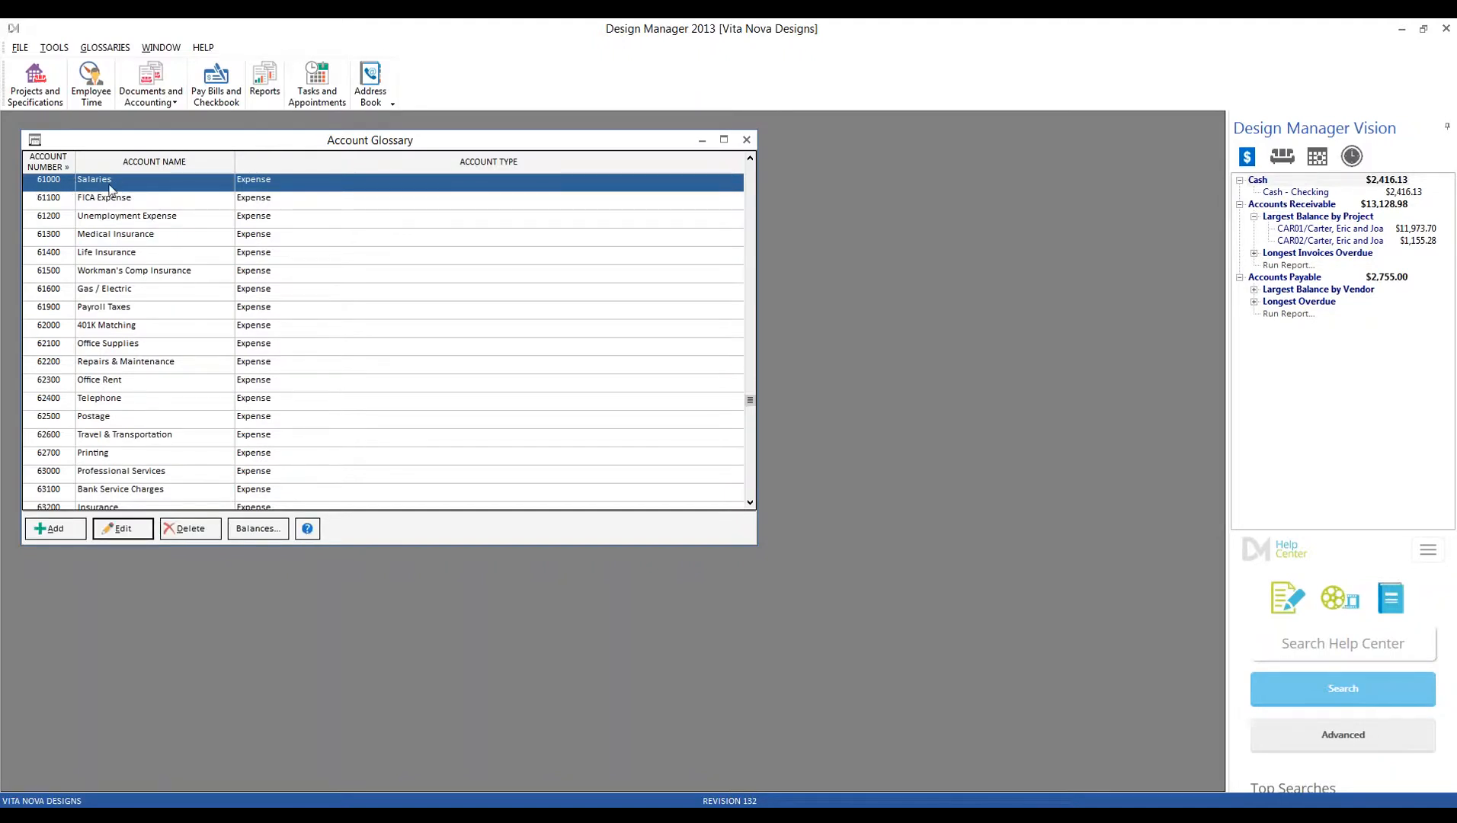
{"action": "left_click", "coordinate": [109, 185]}
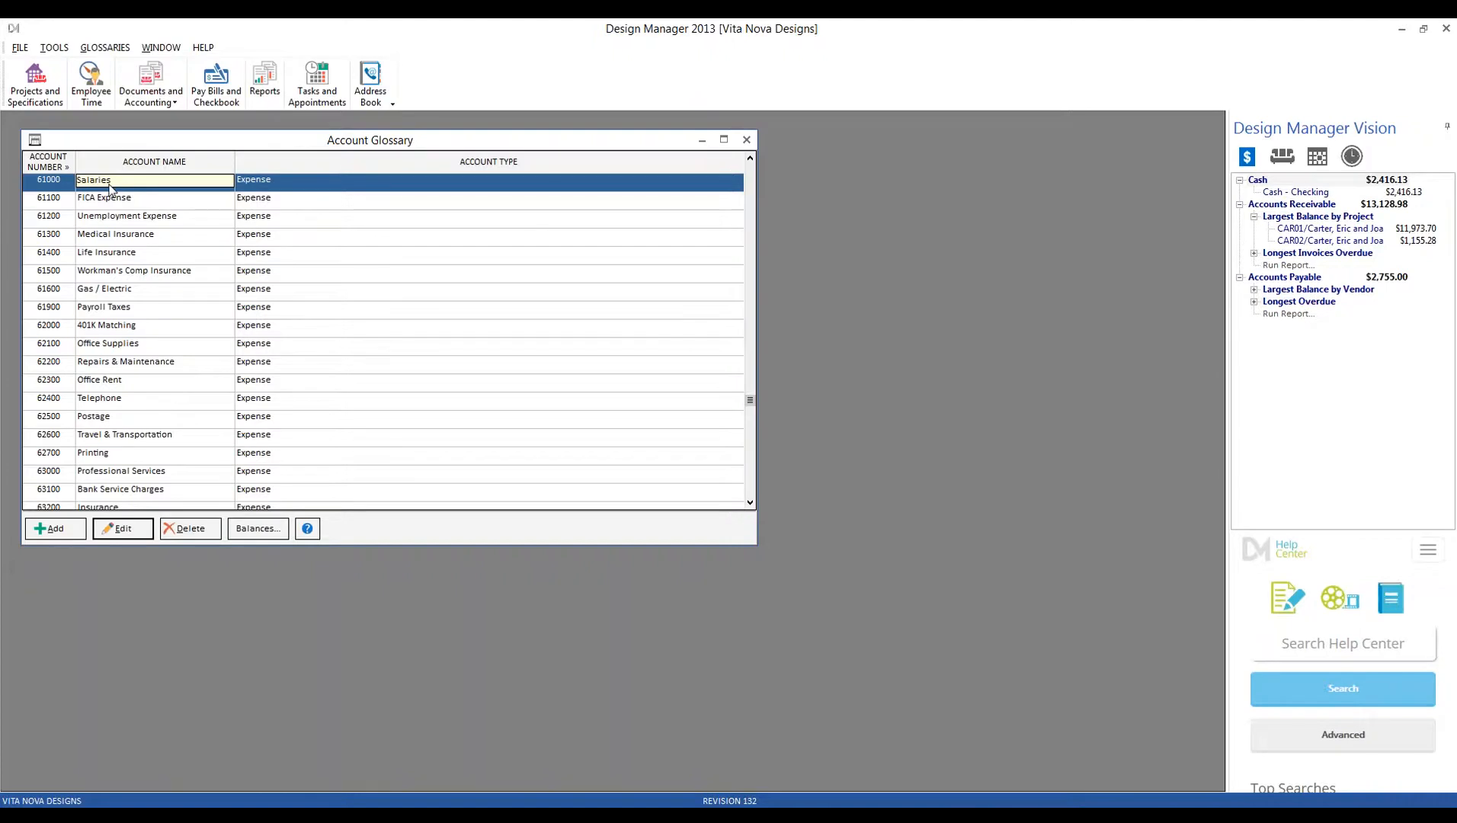
{"action": "key", "text": "Return"}
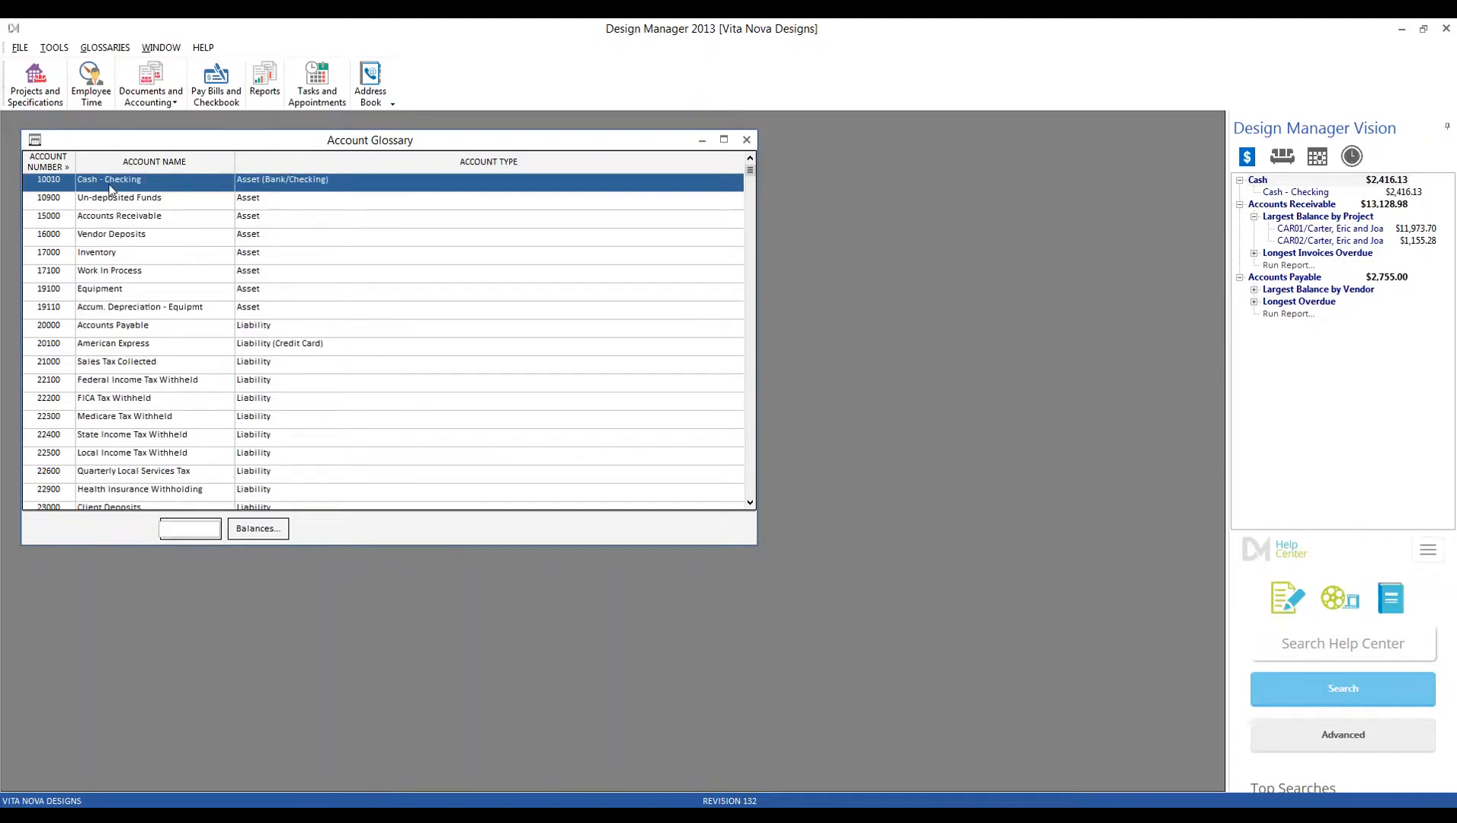
Look up the tax withholding liability accounts starting with 2 and inspect the Medicare Tax Withheld account's details without changing them.
{"action": "type", "text": "2"}
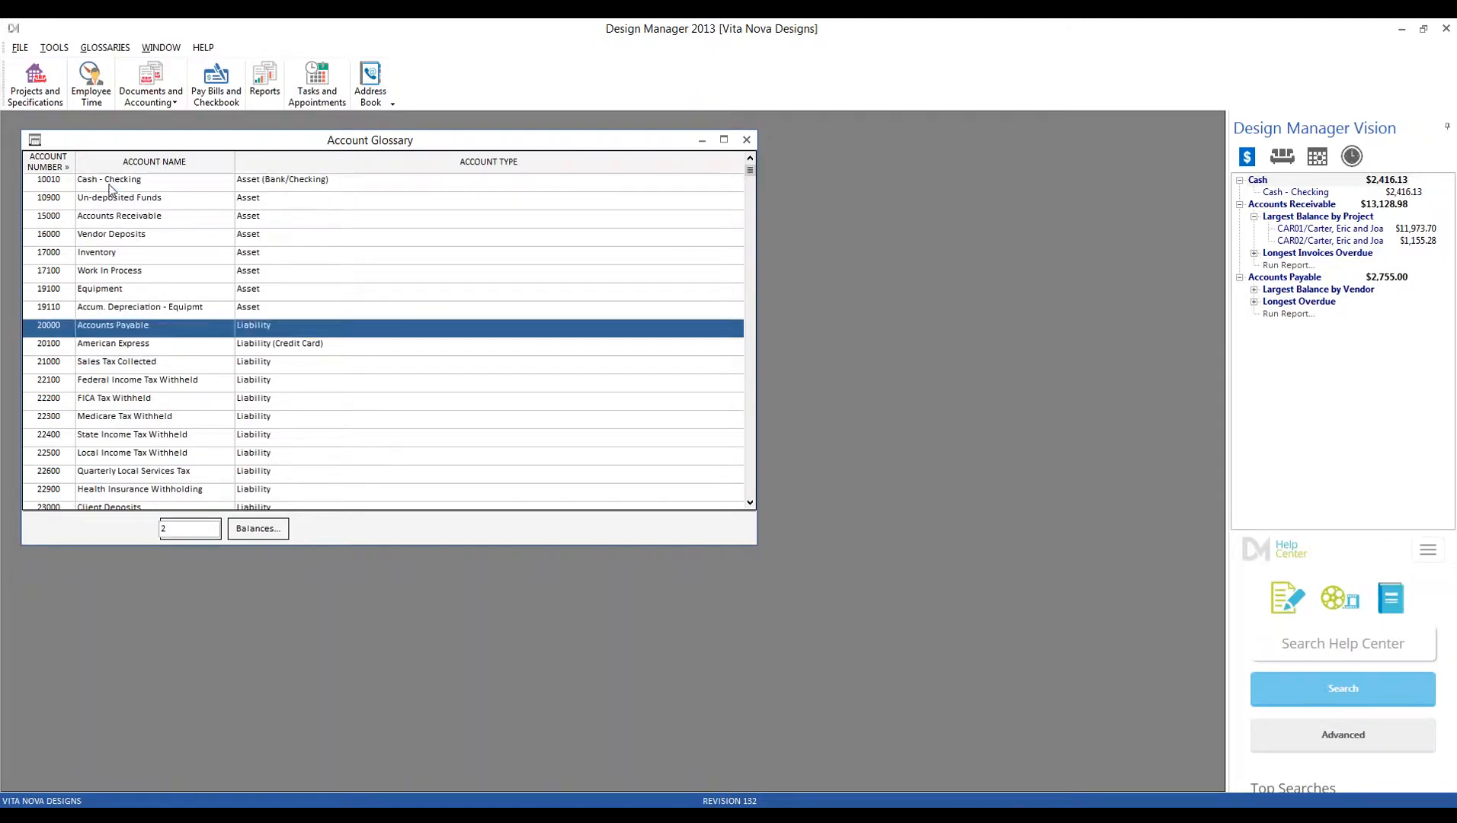
{"action": "left_click", "coordinate": [173, 383]}
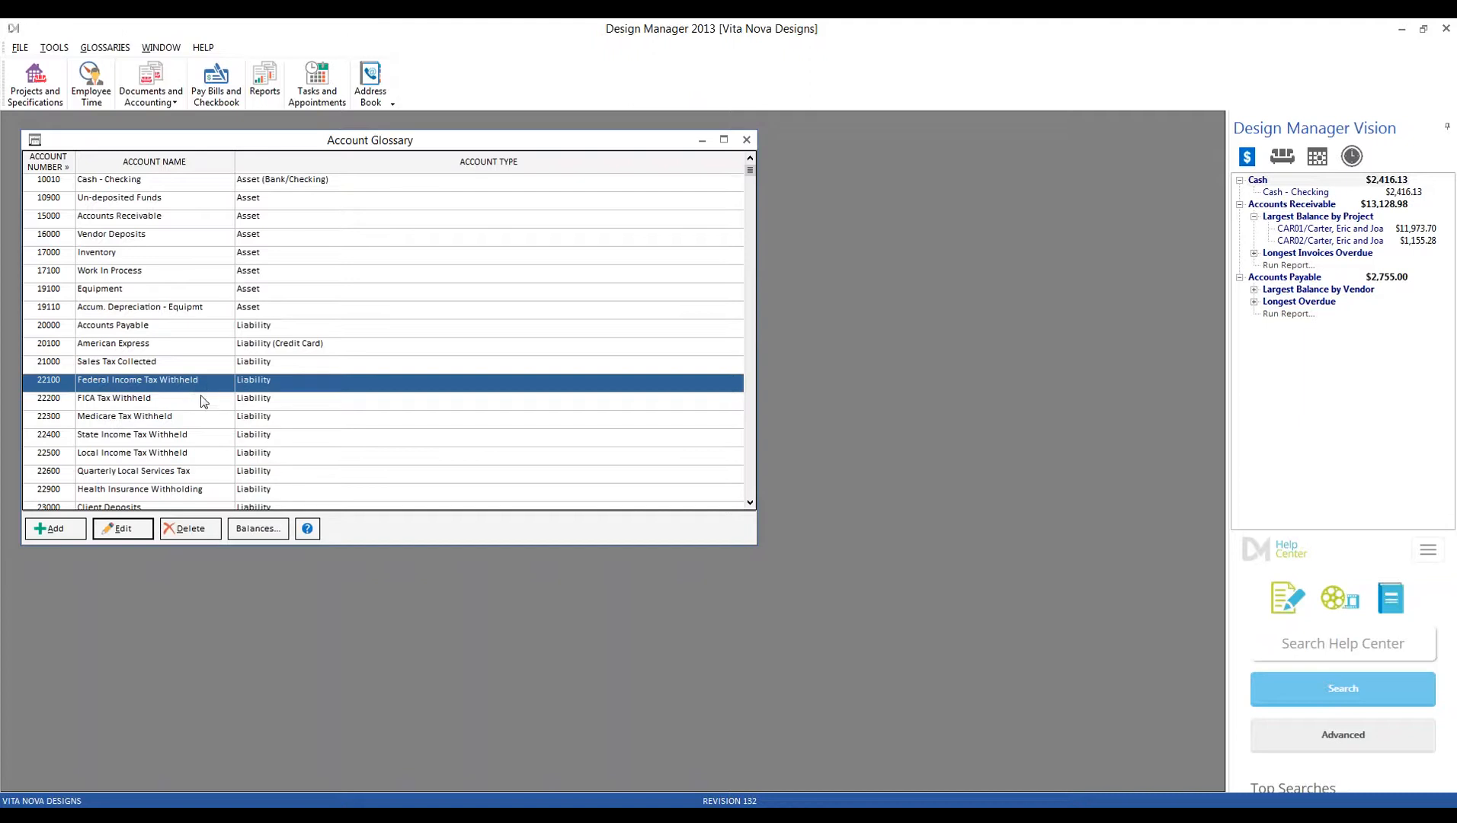
{"action": "left_click", "coordinate": [407, 404]}
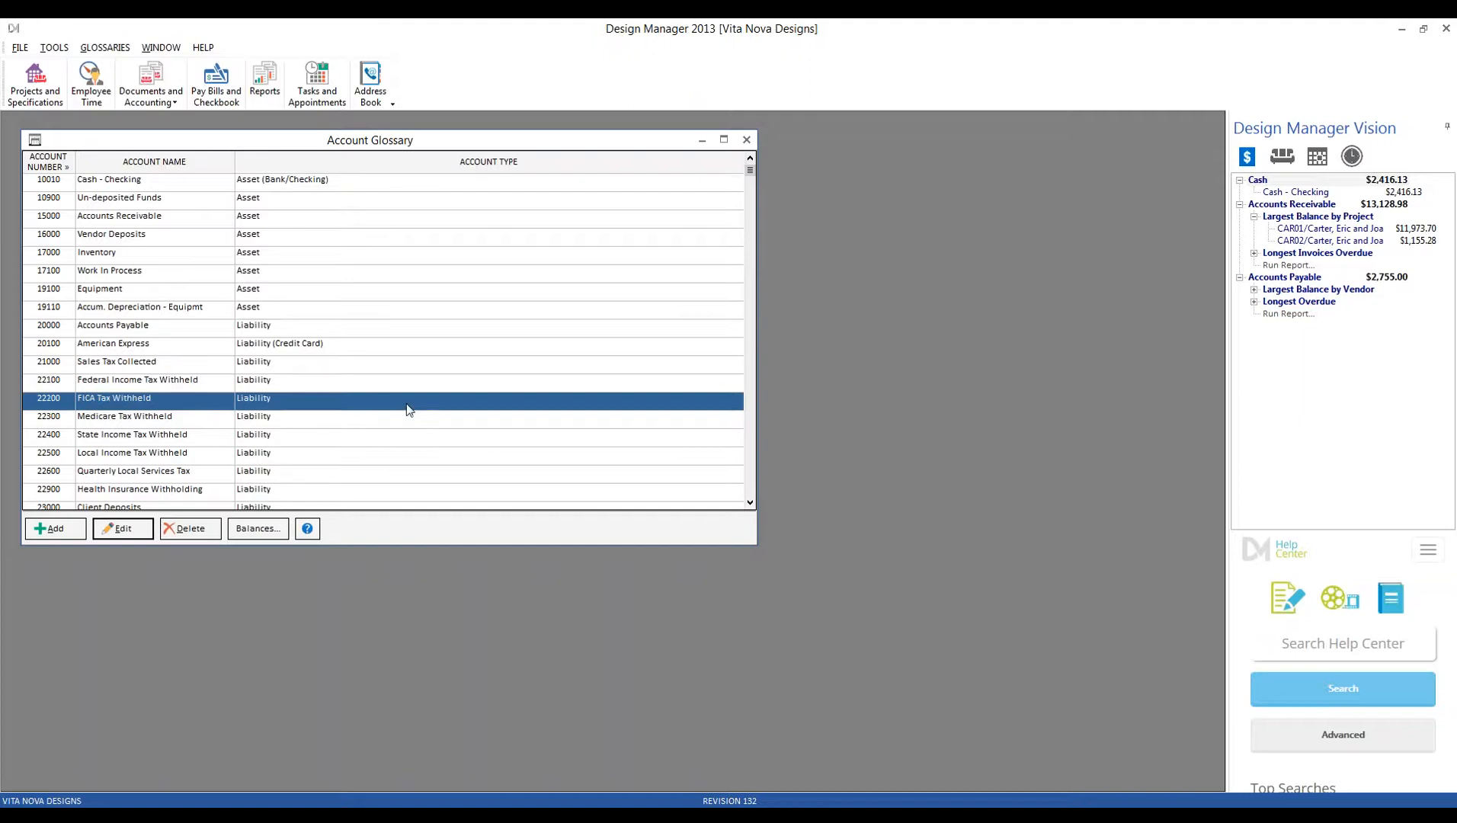
{"action": "left_click", "coordinate": [195, 418]}
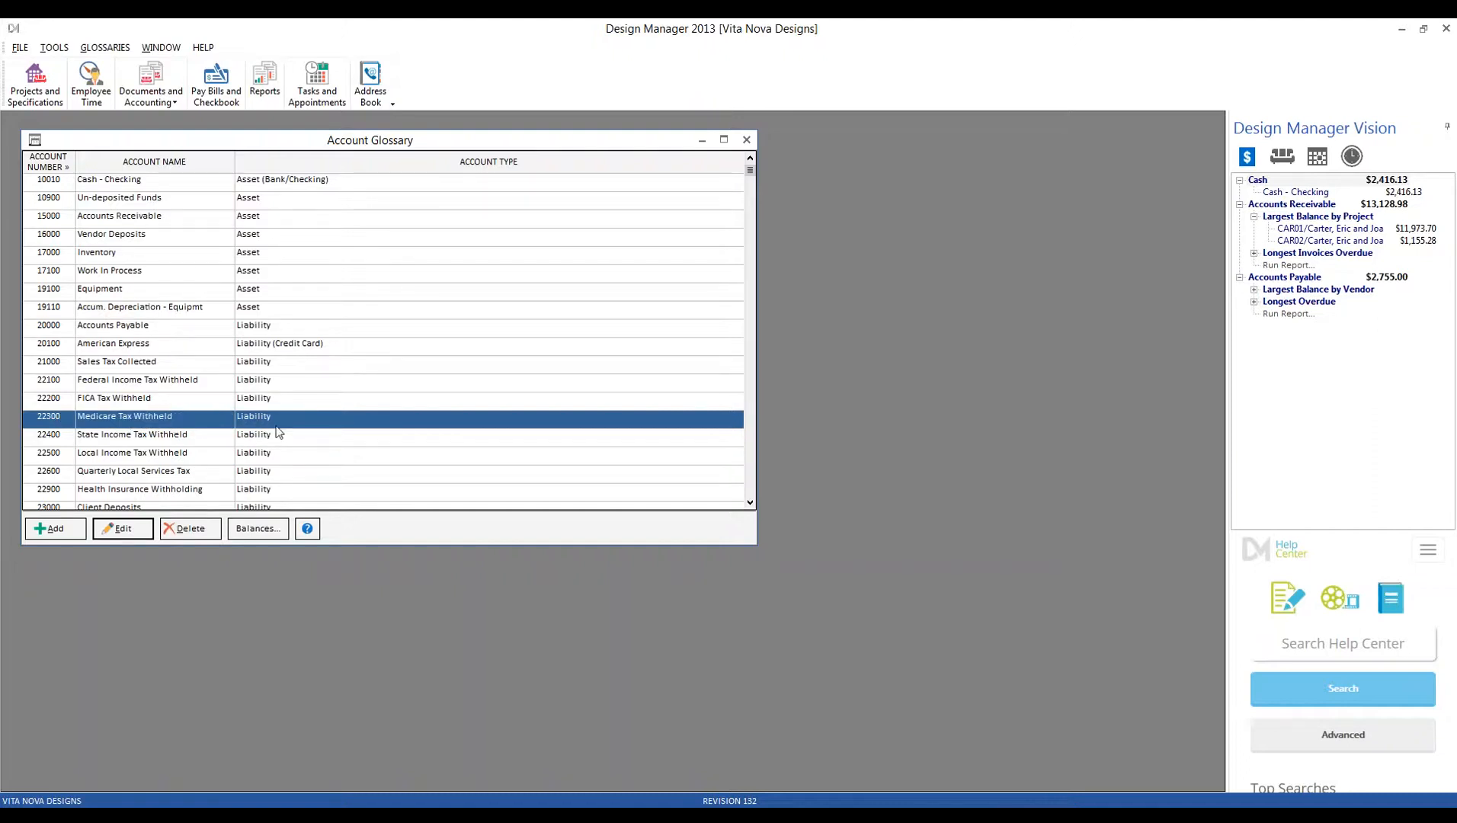
{"action": "double_click", "coordinate": [314, 421]}
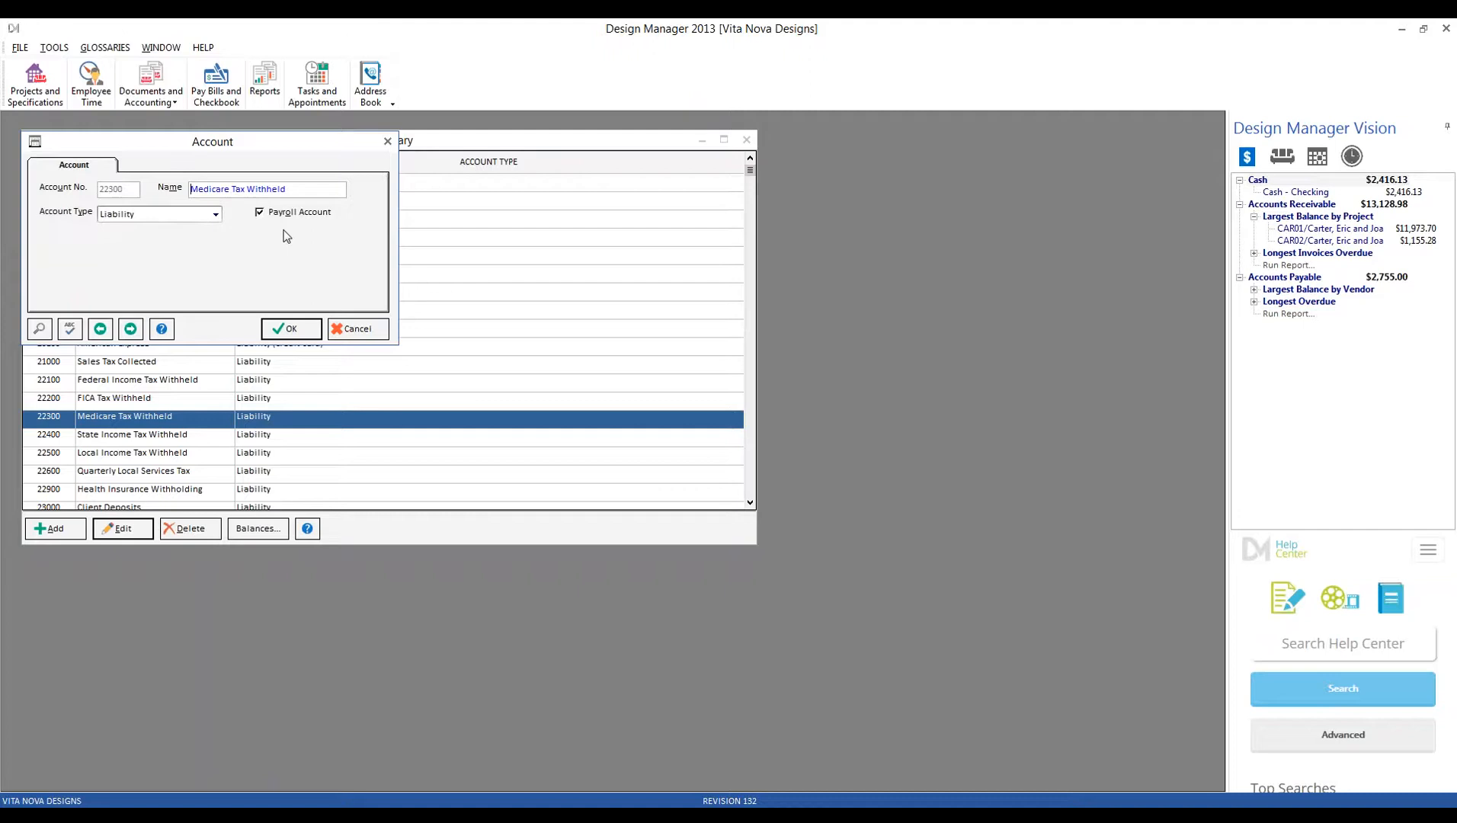
{"action": "left_click", "coordinate": [362, 329]}
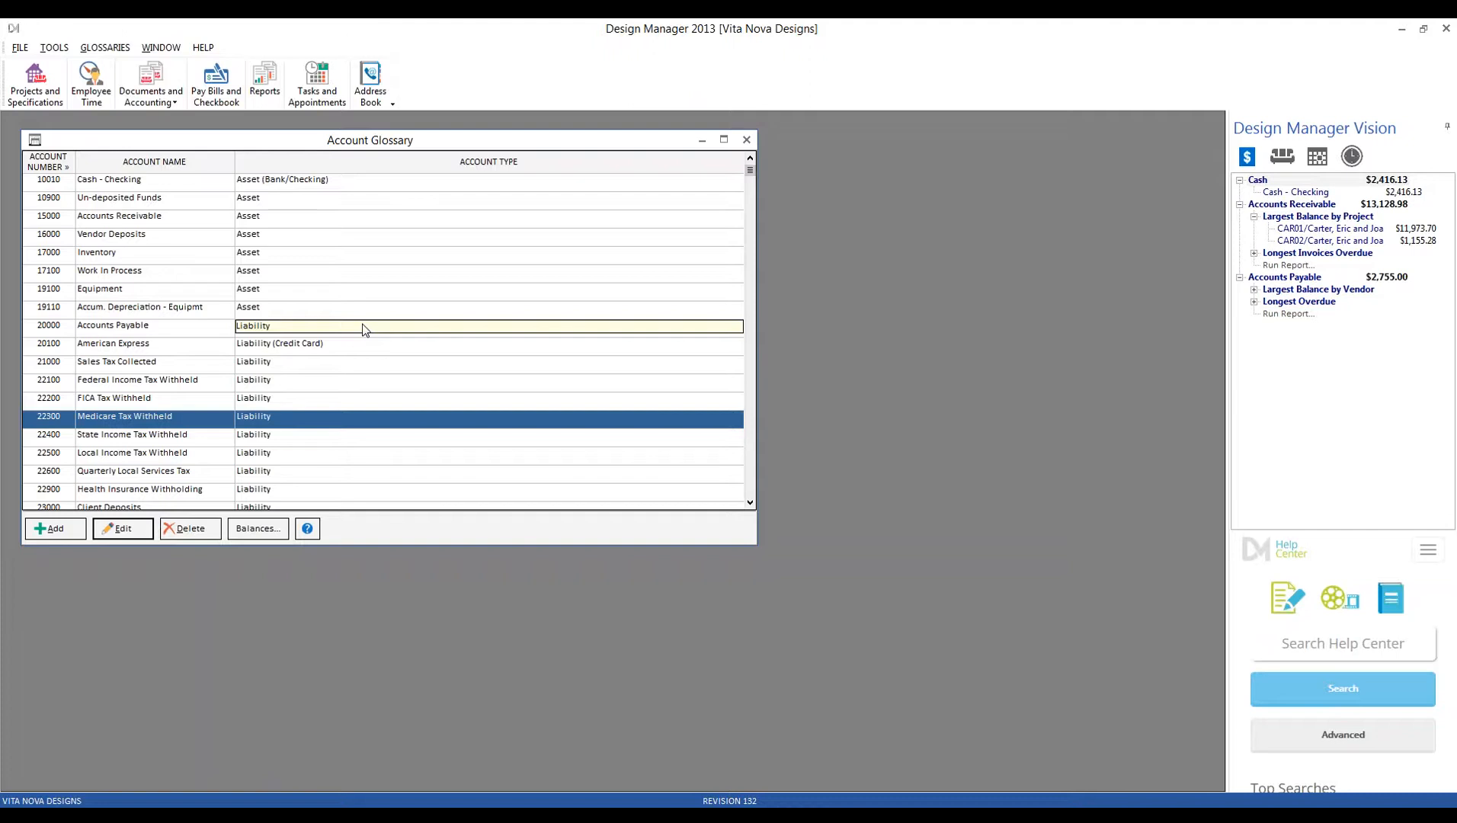
Look up the expense accounts starting with 6 and inspect the FICA Expense account's details without changing them.
{"action": "type", "text": "6"}
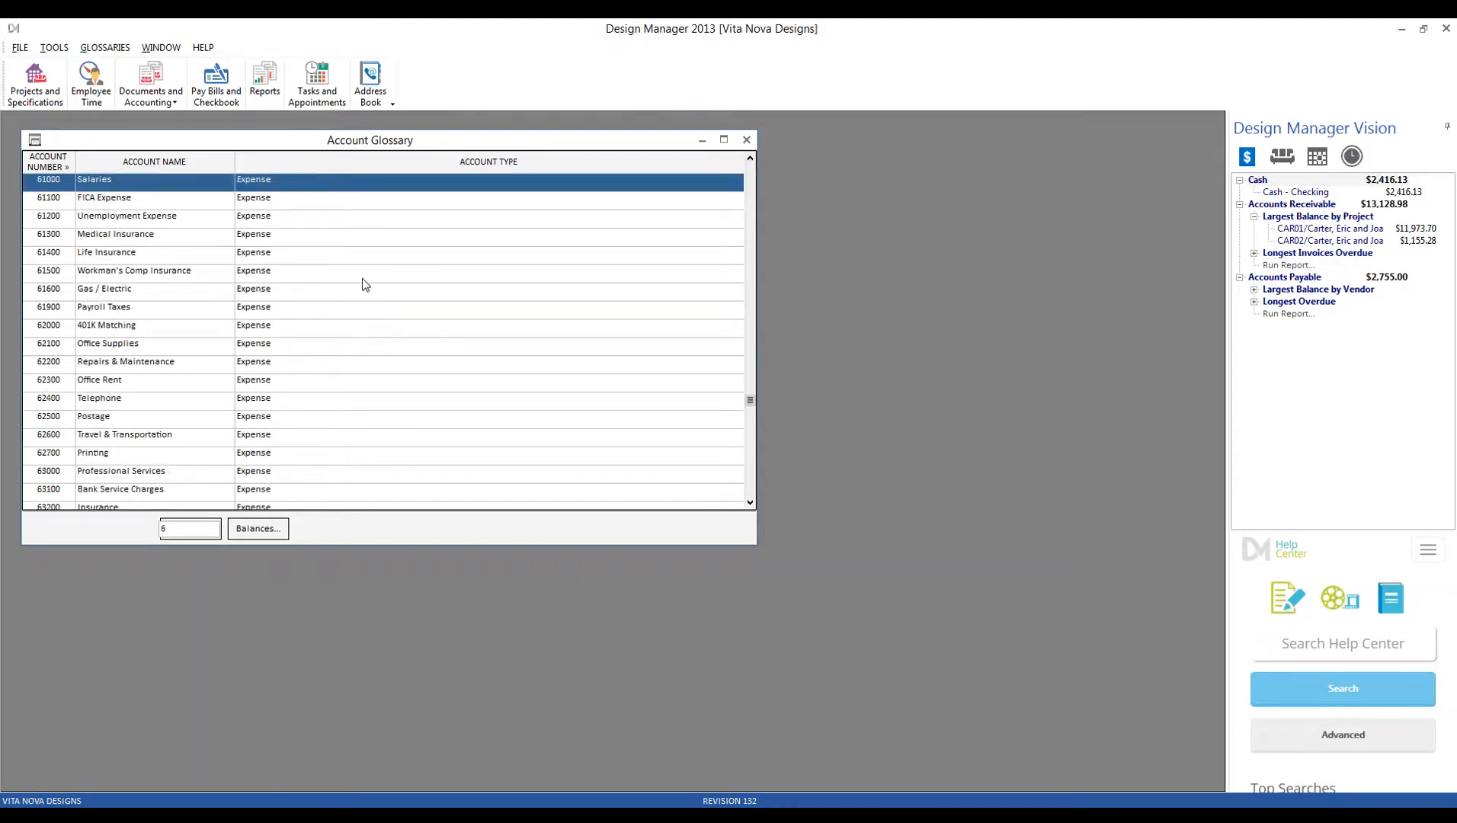
{"action": "left_click", "coordinate": [169, 202]}
{"action": "left_click", "coordinate": [182, 216]}
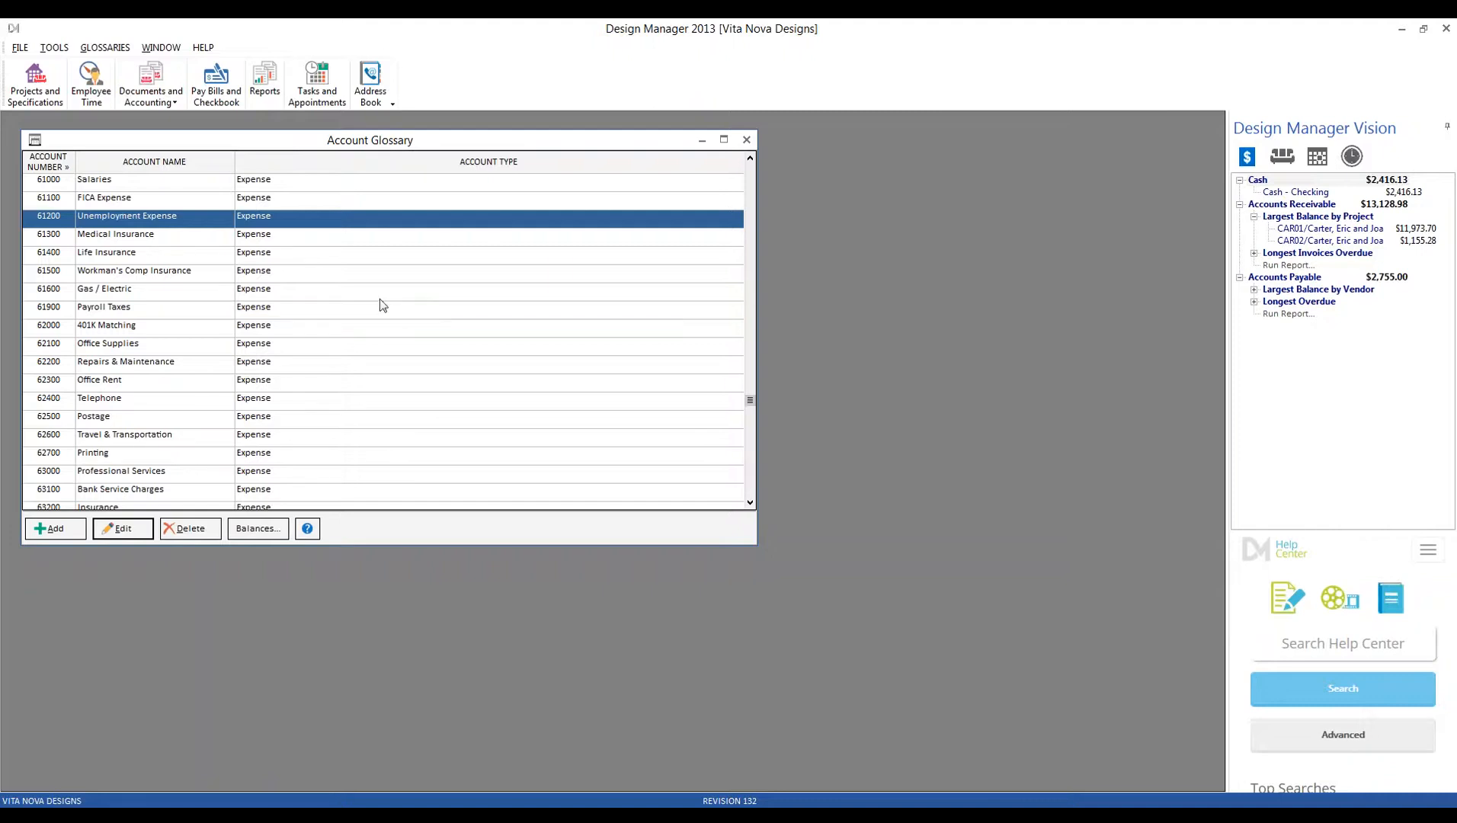
{"action": "double_click", "coordinate": [305, 201]}
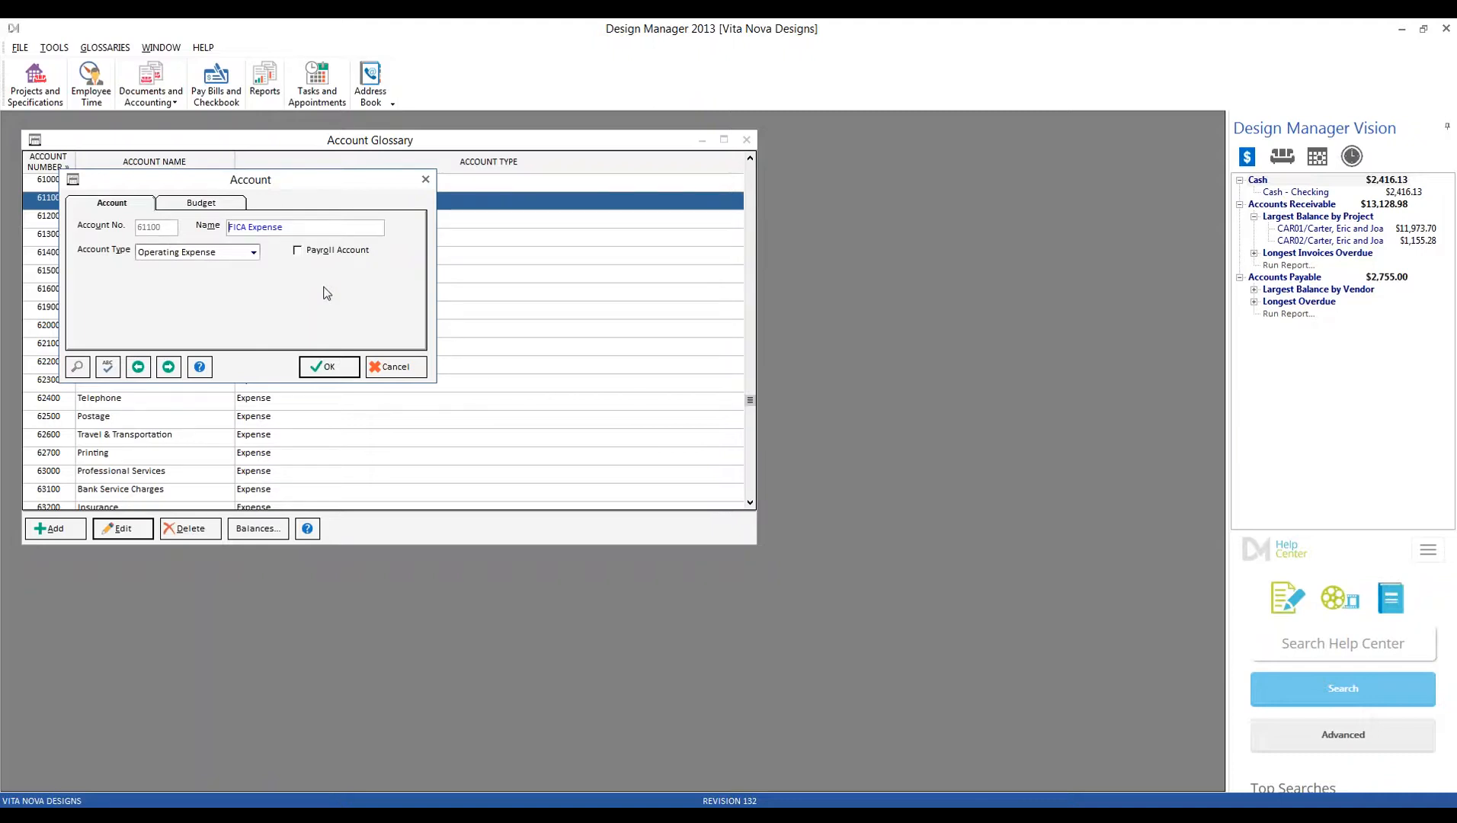
{"action": "left_click", "coordinate": [421, 369]}
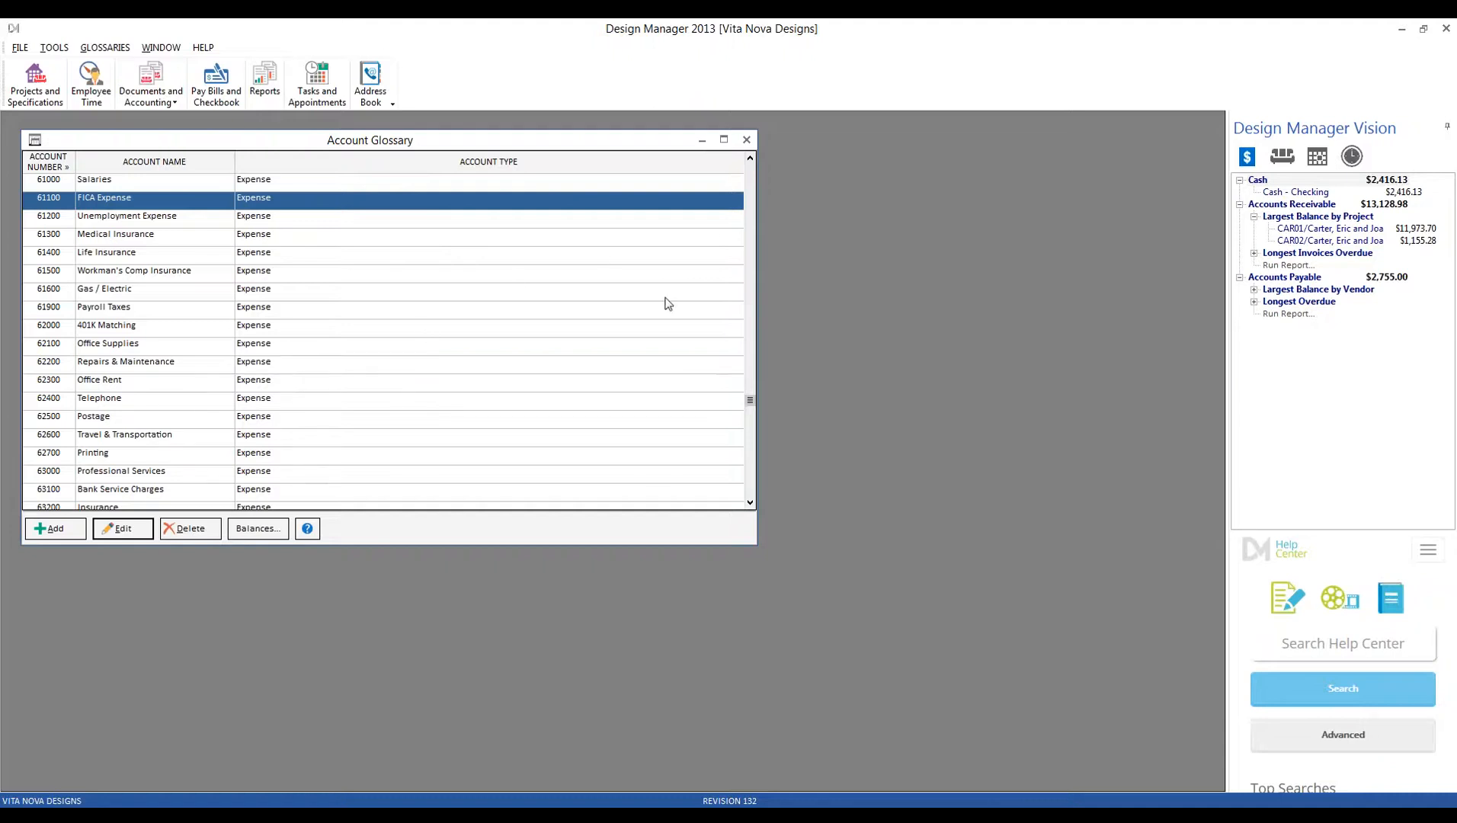
Close the Account Glossary and open the Employees glossary.
{"action": "left_click", "coordinate": [746, 140]}
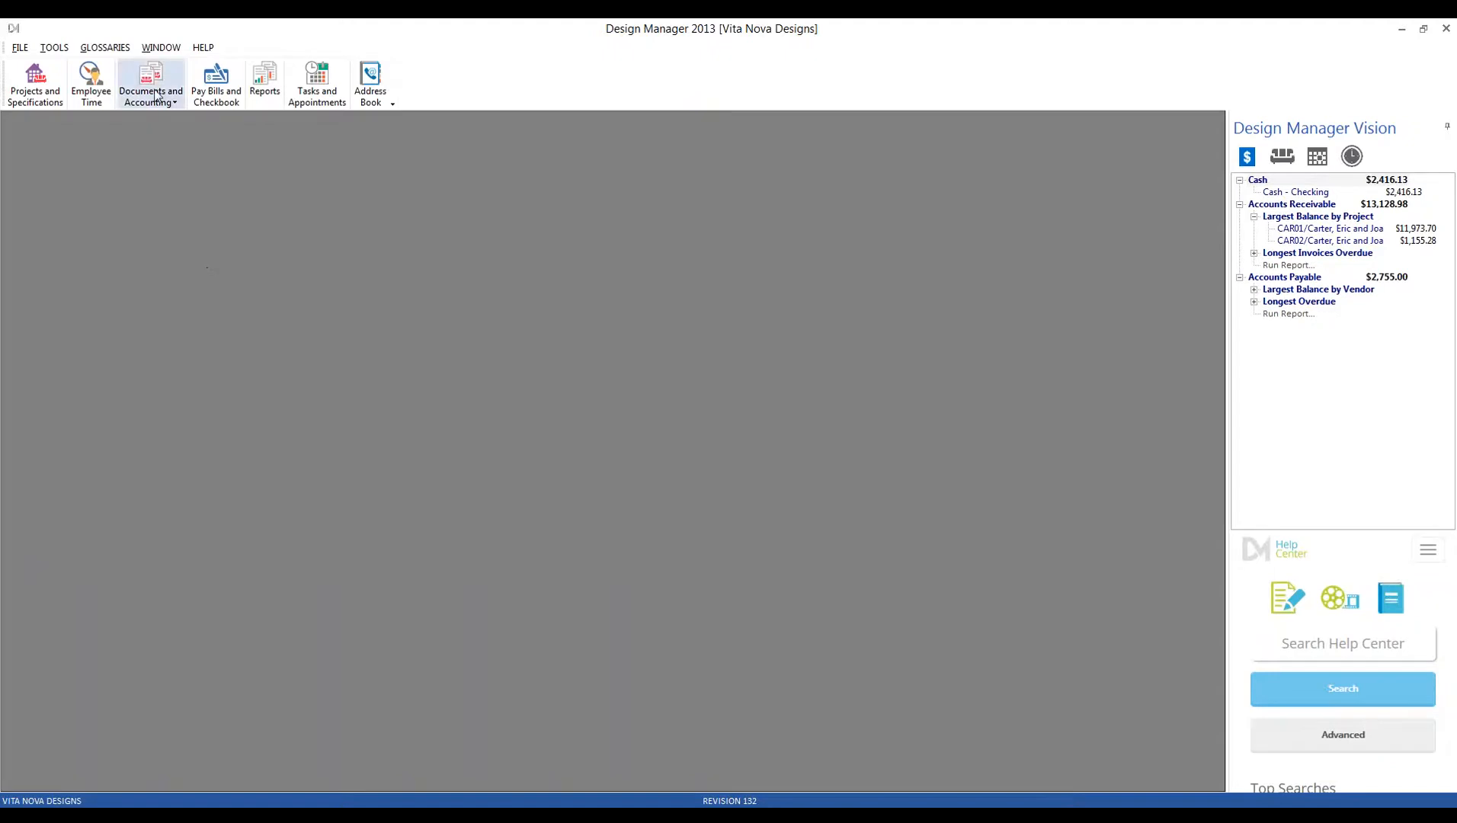
{"action": "left_click", "coordinate": [109, 49]}
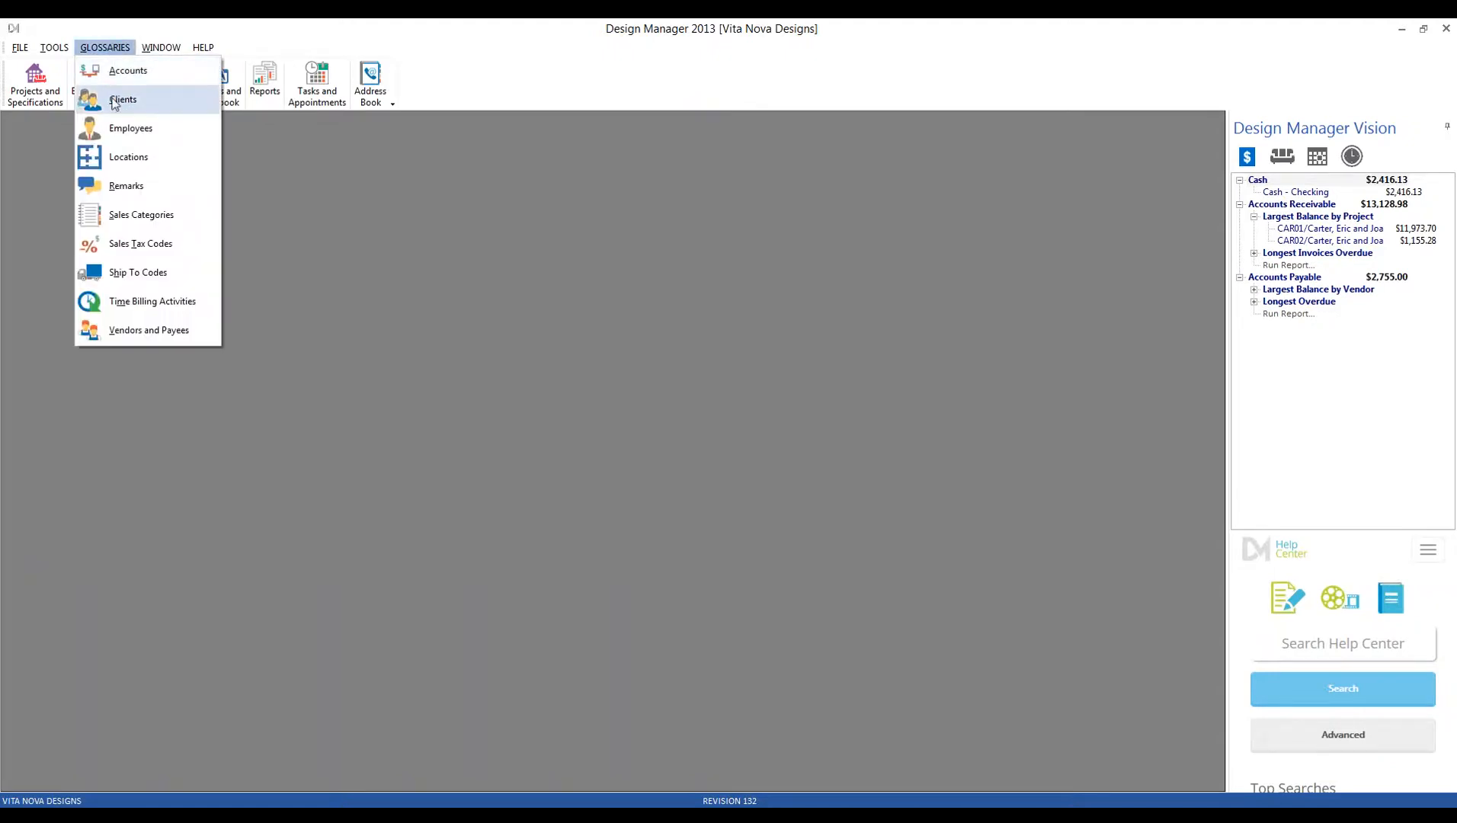
{"action": "left_click", "coordinate": [116, 128]}
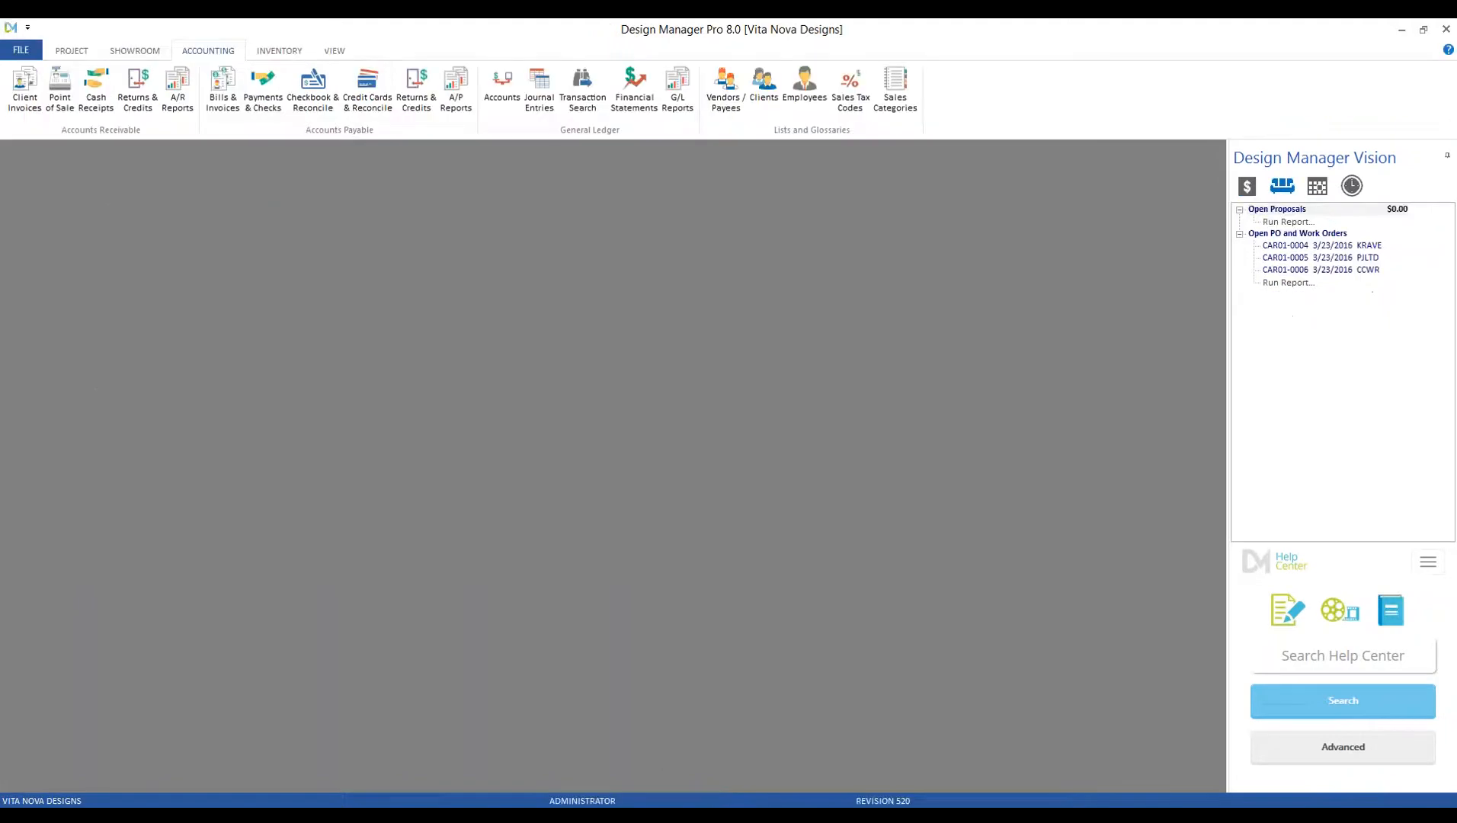
Switch to Design Manager Pro 8.0, view its project employee glossary, and close it.
{"action": "left_click", "coordinate": [81, 51]}
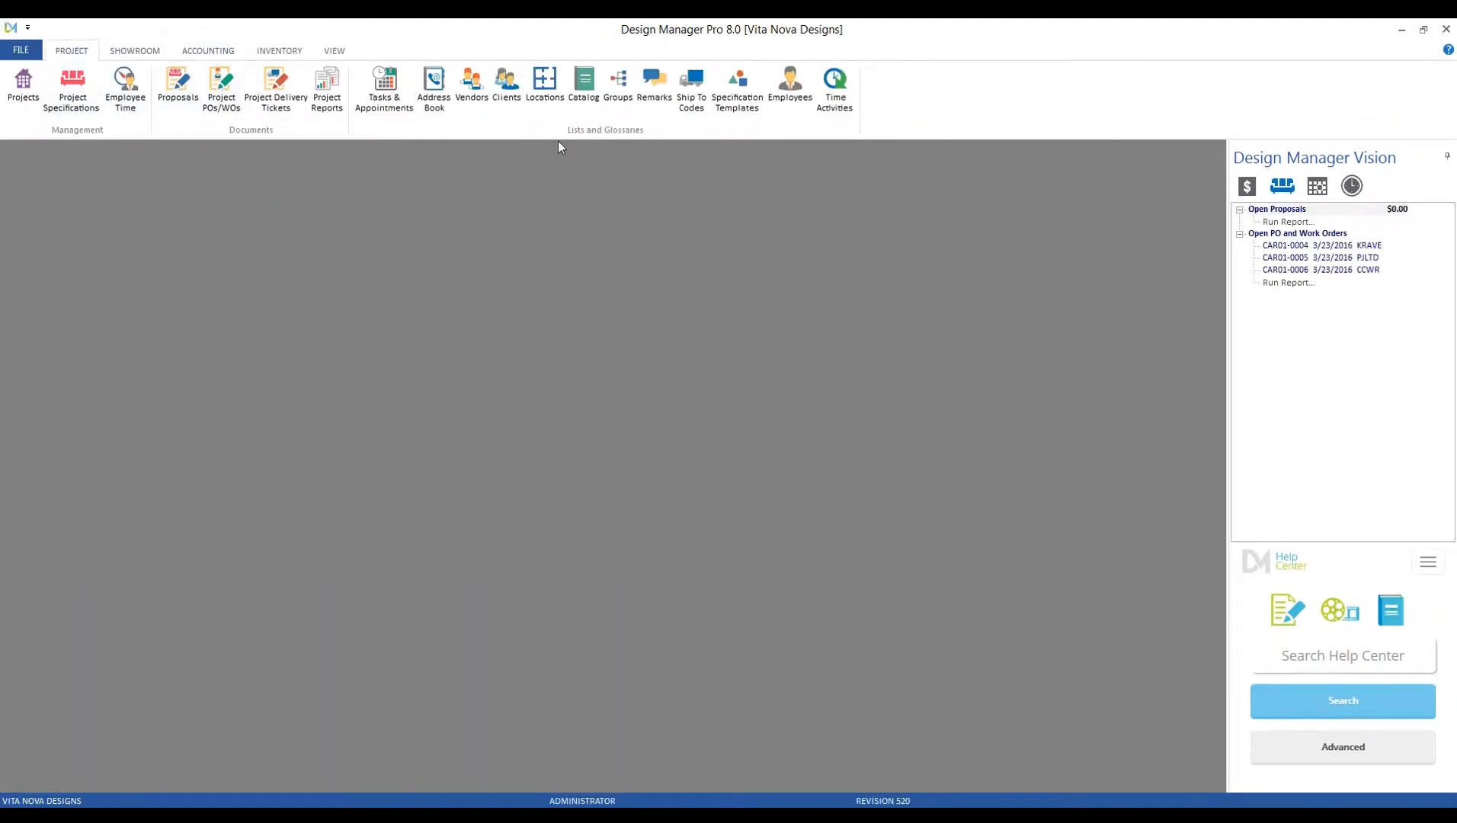
{"action": "left_click", "coordinate": [790, 85]}
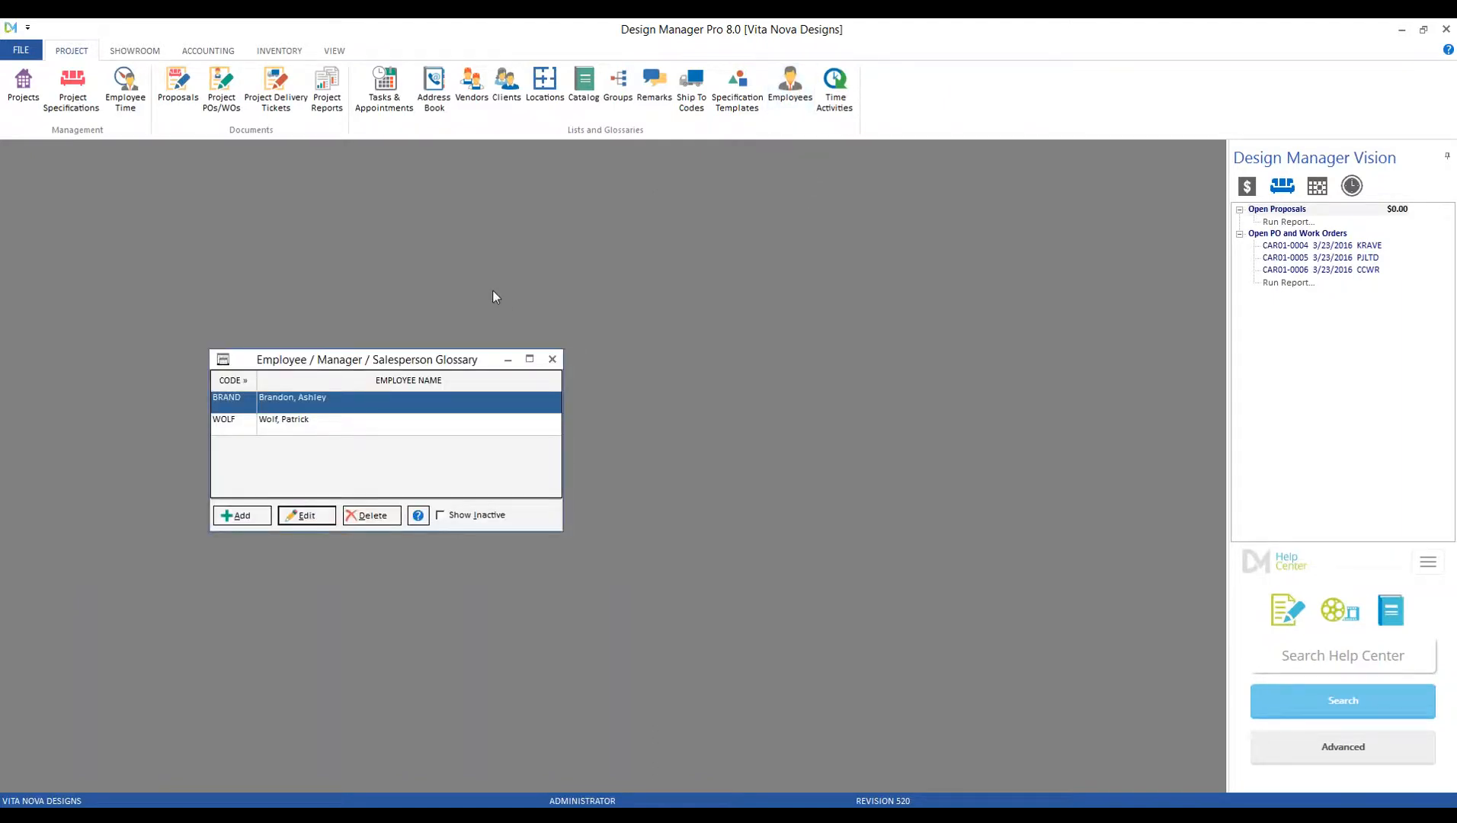
{"action": "left_click", "coordinate": [551, 360]}
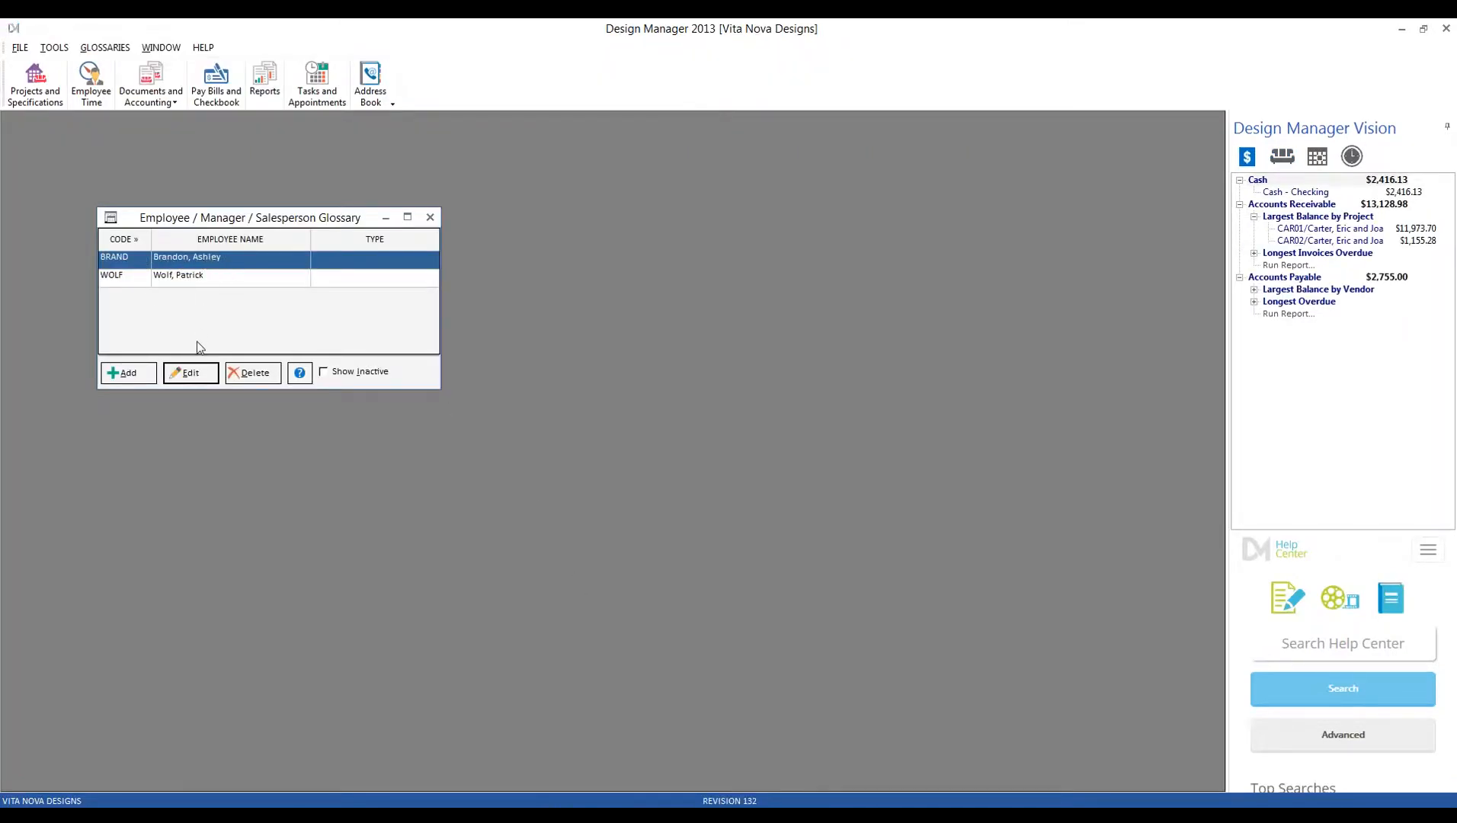
Open the first employee's record in Design Manager 2013 and examine the payroll lines for Salaries, Federal Income Tax Withheld and Medicare Tax Withheld.
{"action": "left_click", "coordinate": [192, 375]}
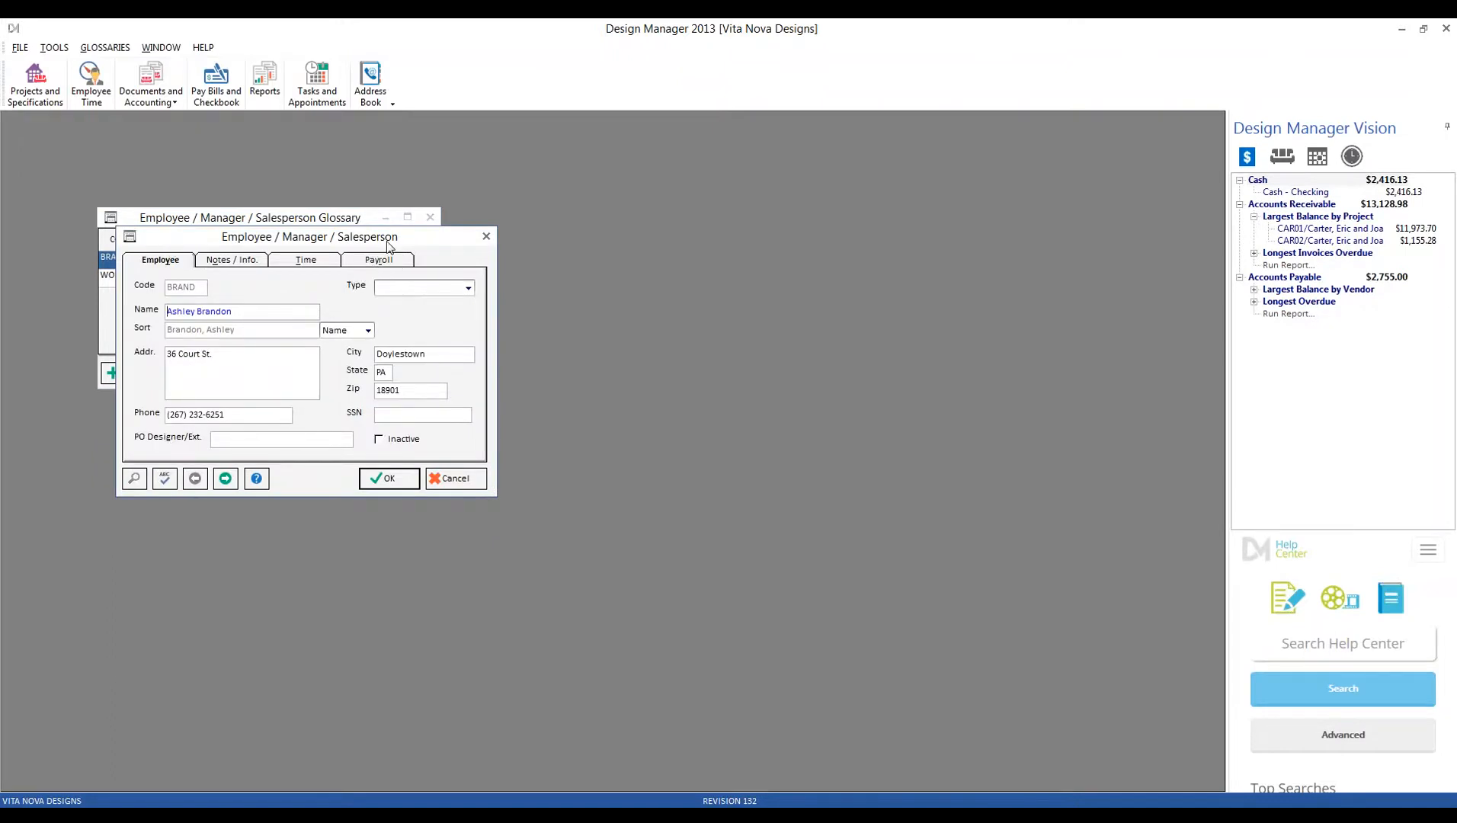
{"action": "left_click", "coordinate": [372, 263]}
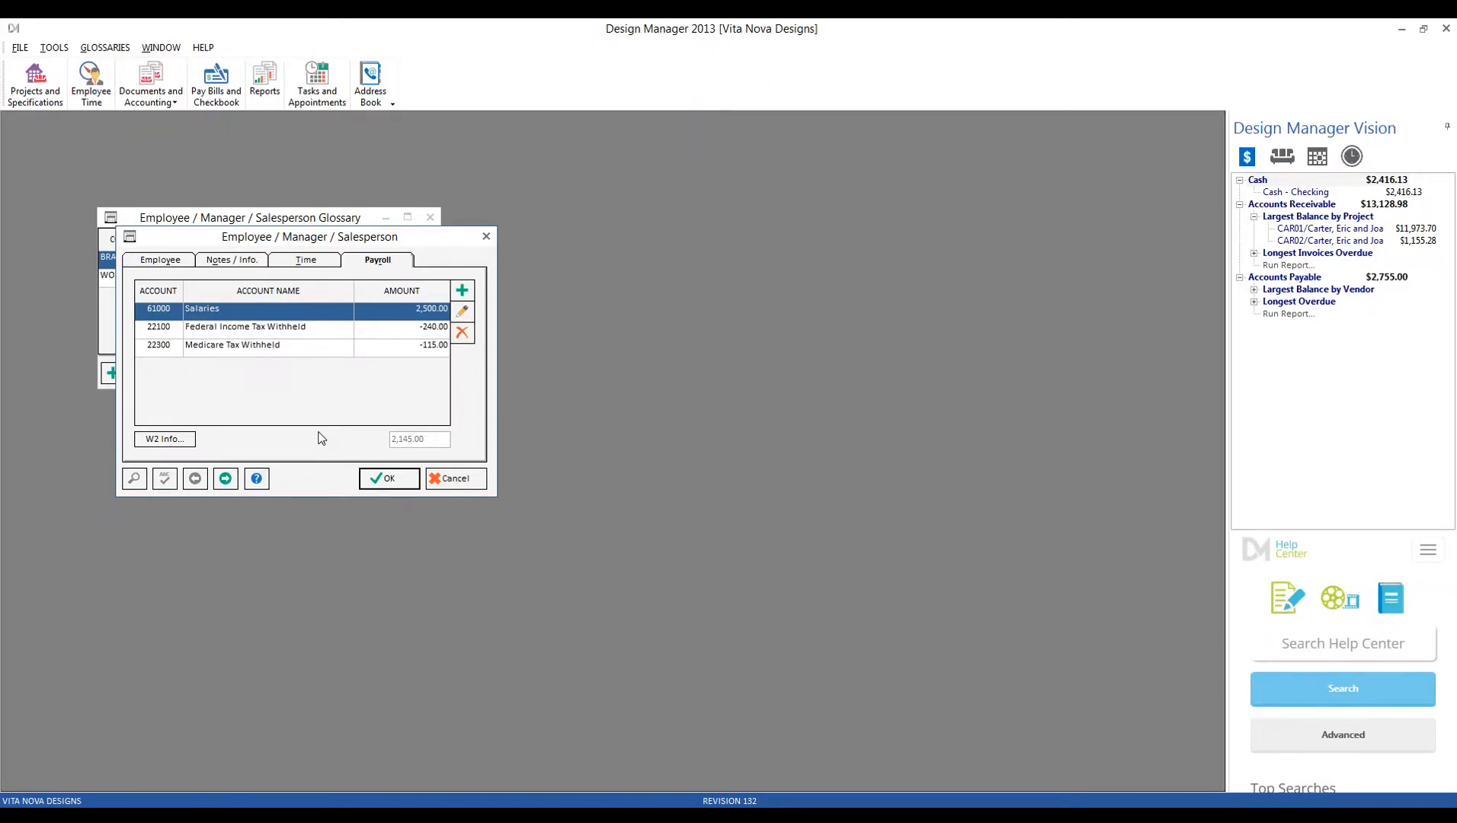
{"action": "left_click", "coordinate": [289, 333]}
{"action": "left_click", "coordinate": [283, 350]}
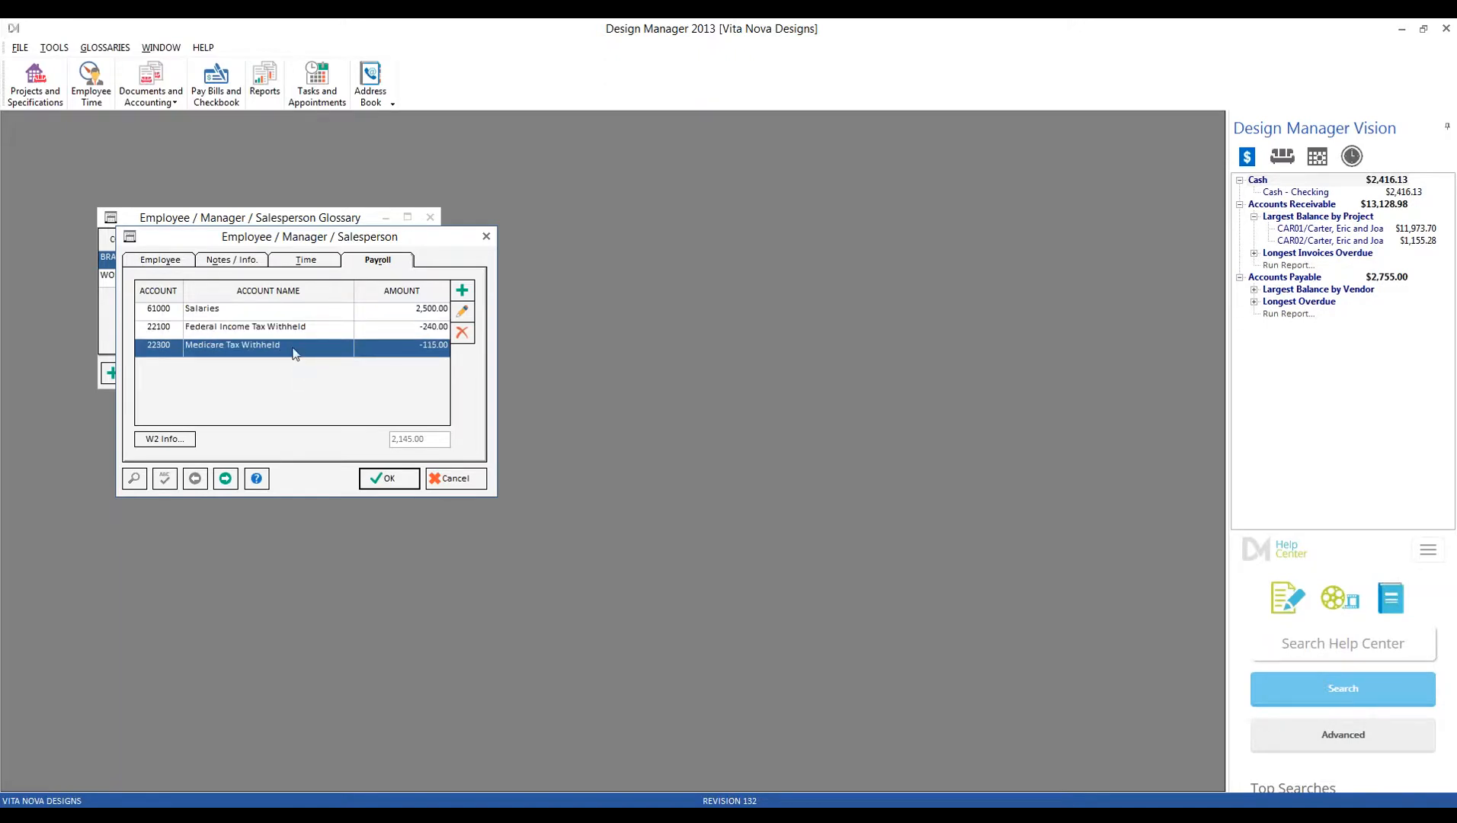
{"action": "left_click", "coordinate": [296, 312]}
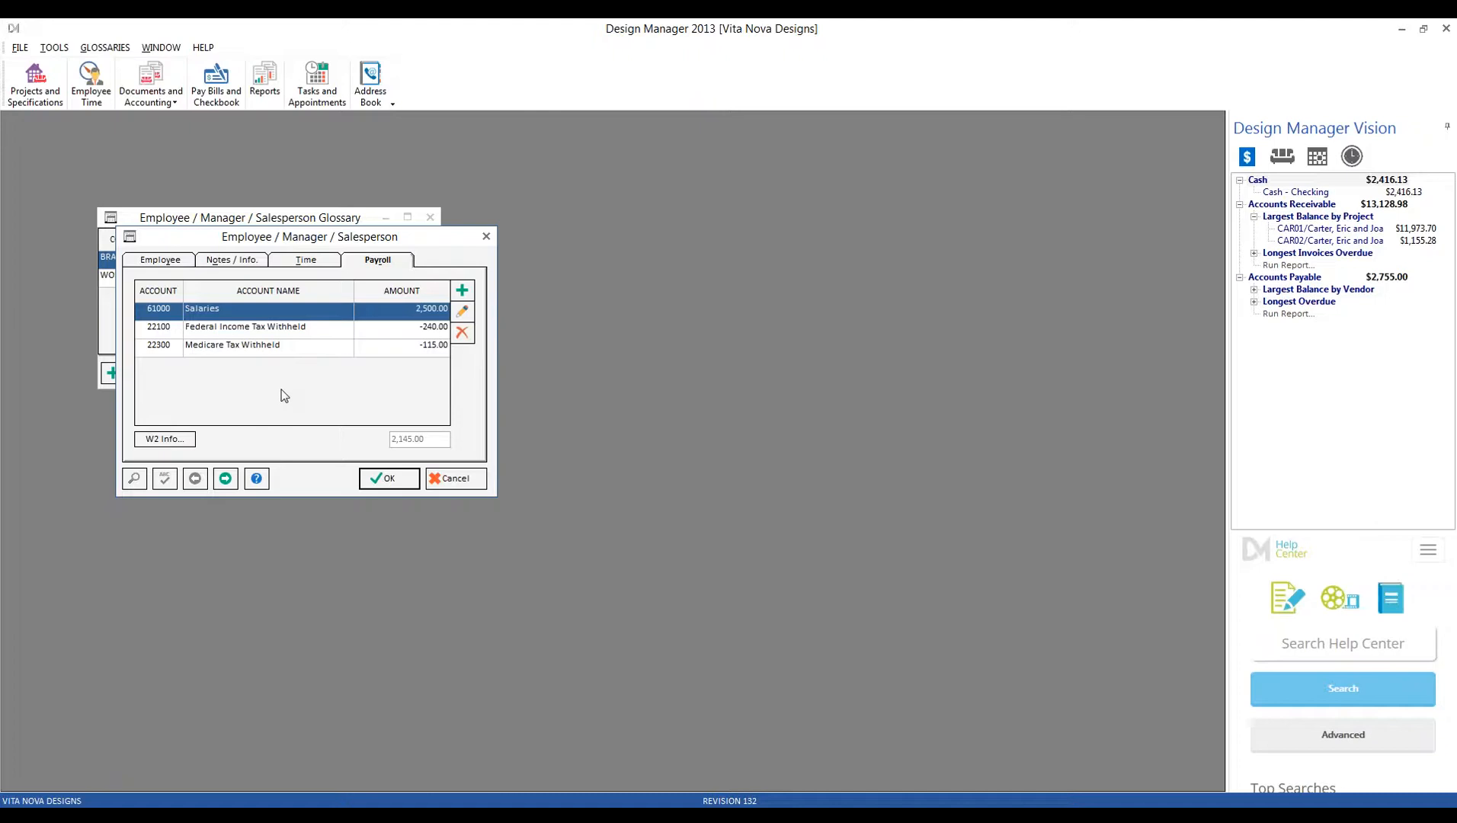
{"action": "left_click", "coordinate": [401, 329]}
{"action": "left_click", "coordinate": [405, 347]}
{"action": "left_click", "coordinate": [419, 312]}
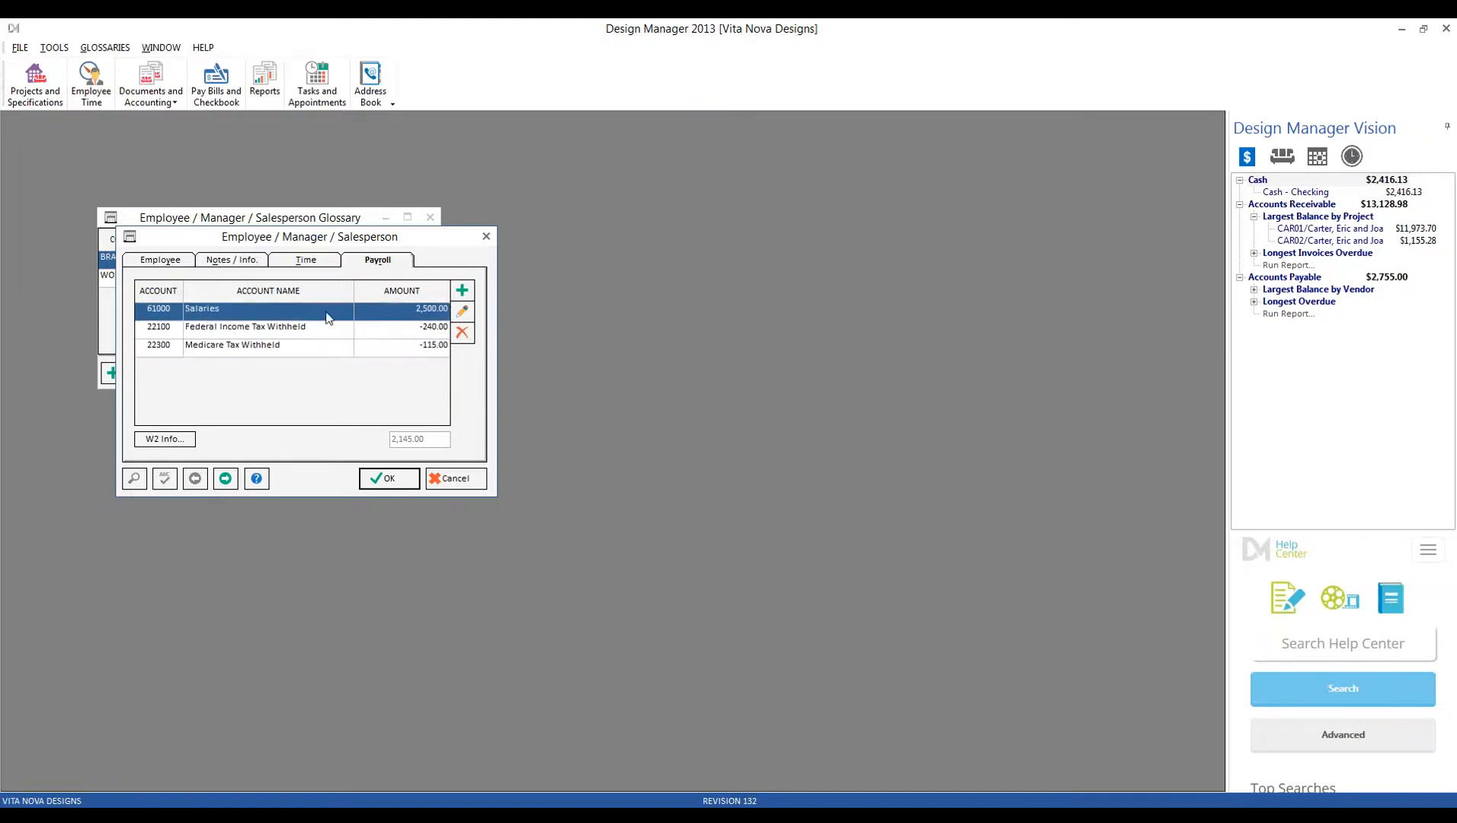
{"action": "left_click", "coordinate": [417, 327]}
{"action": "left_click", "coordinate": [416, 345]}
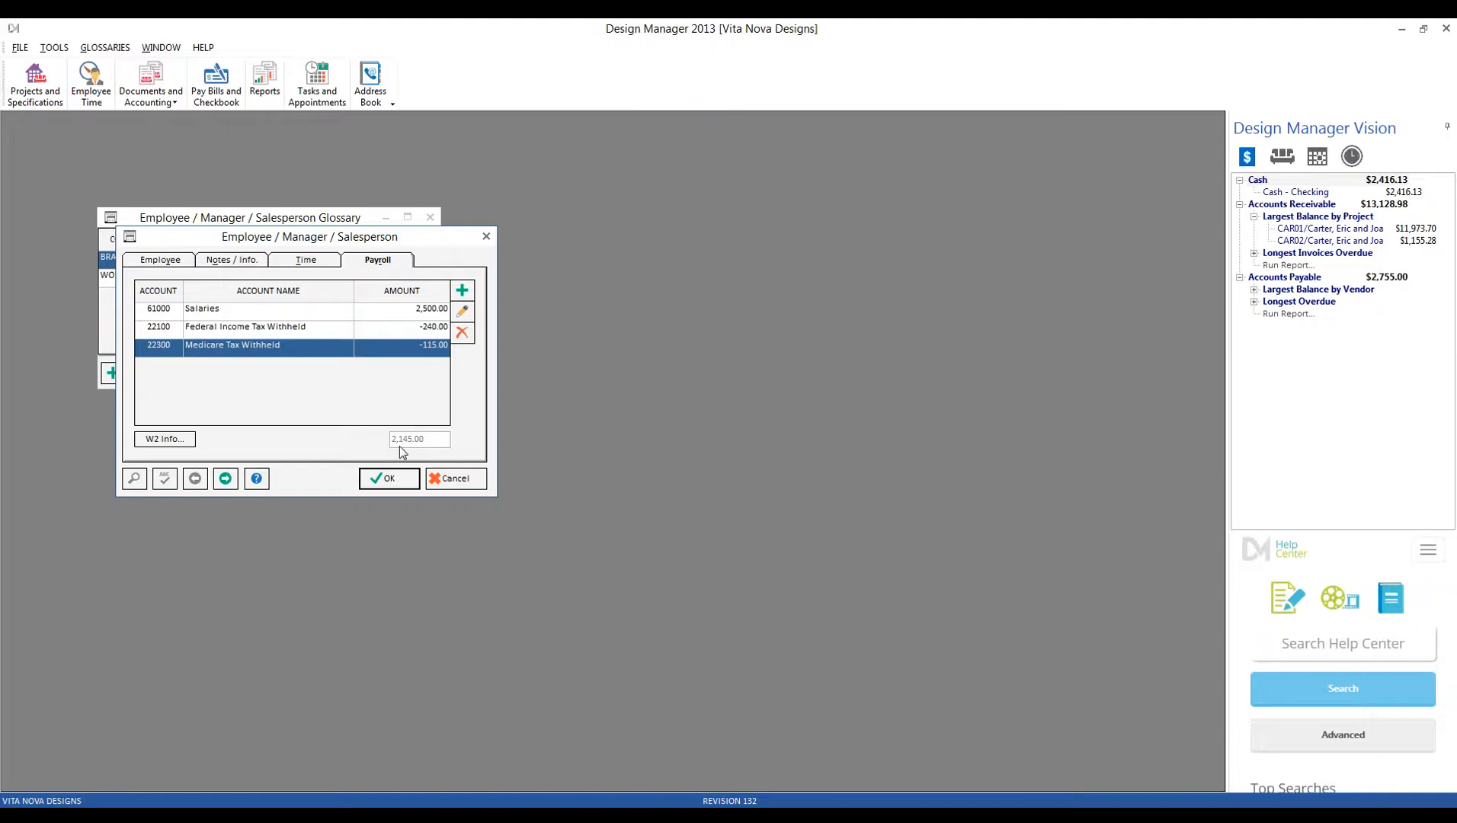
{"action": "left_click", "coordinate": [303, 315]}
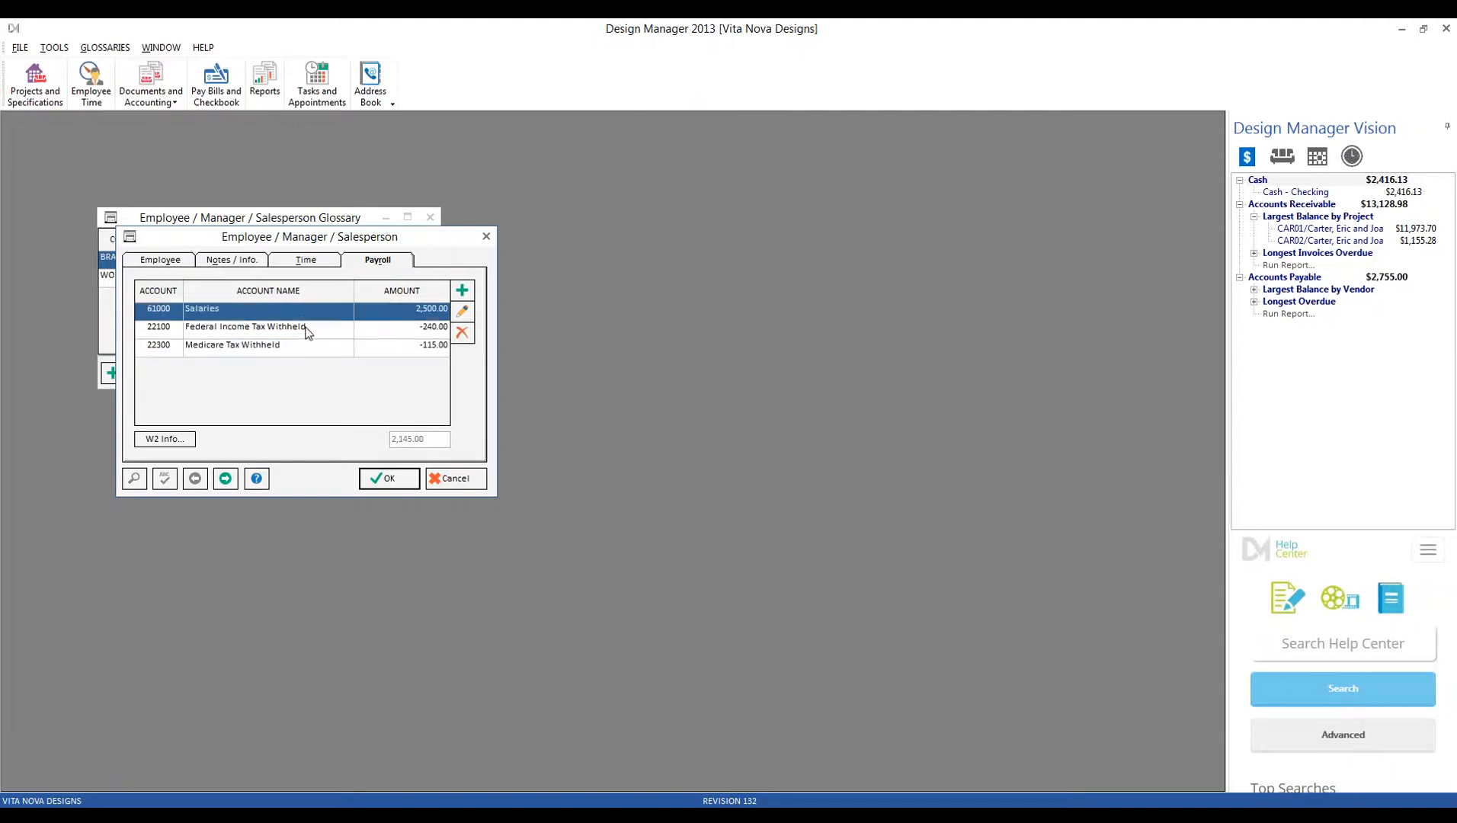
Inspect the Salaries payroll line's amount without changing it, and examine the Federal Income Tax and Medicare Tax Withheld lines.
{"action": "left_click", "coordinate": [467, 317]}
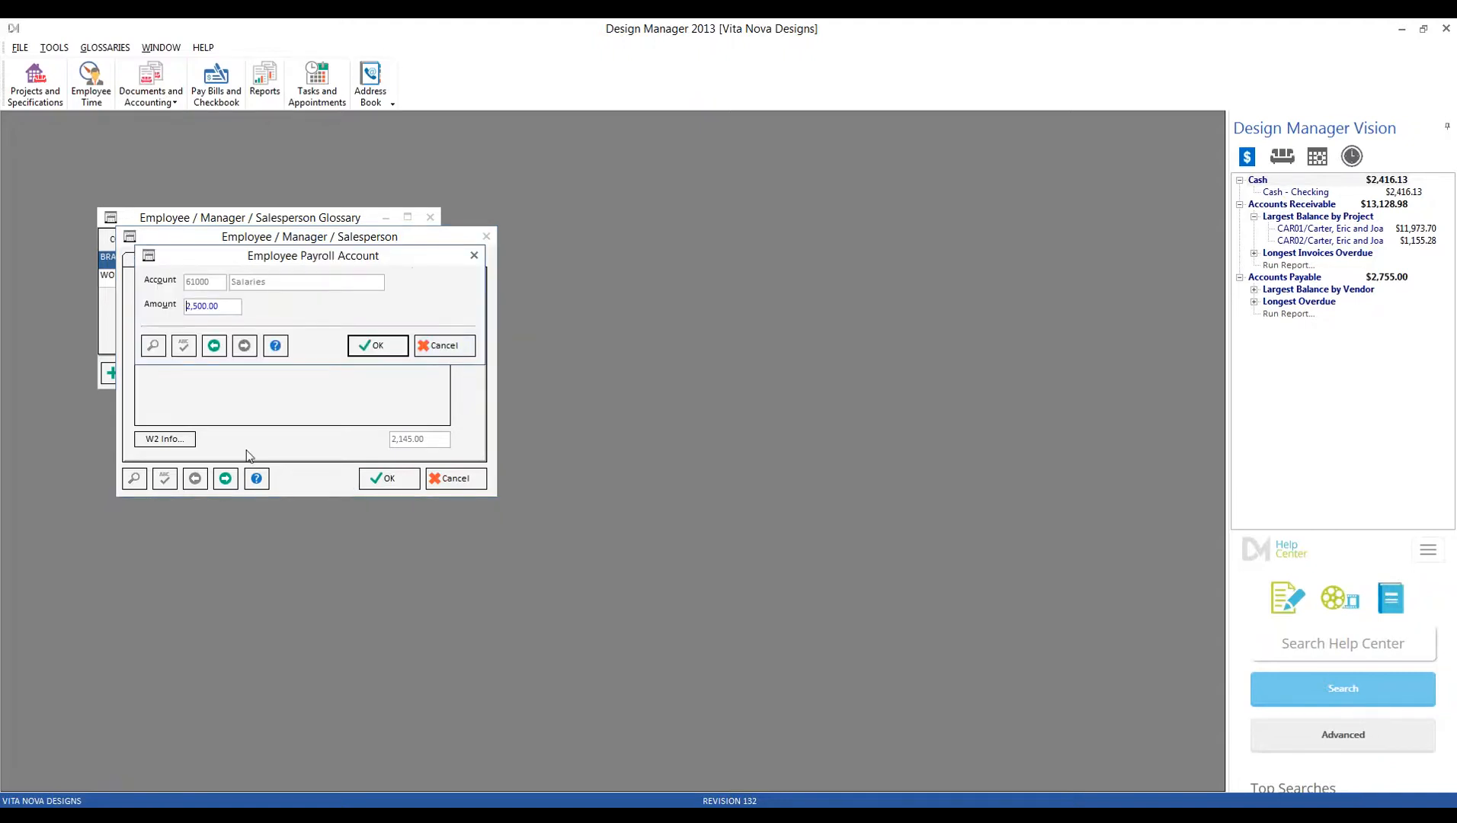
{"action": "double_click", "coordinate": [239, 306]}
{"action": "left_click", "coordinate": [425, 350]}
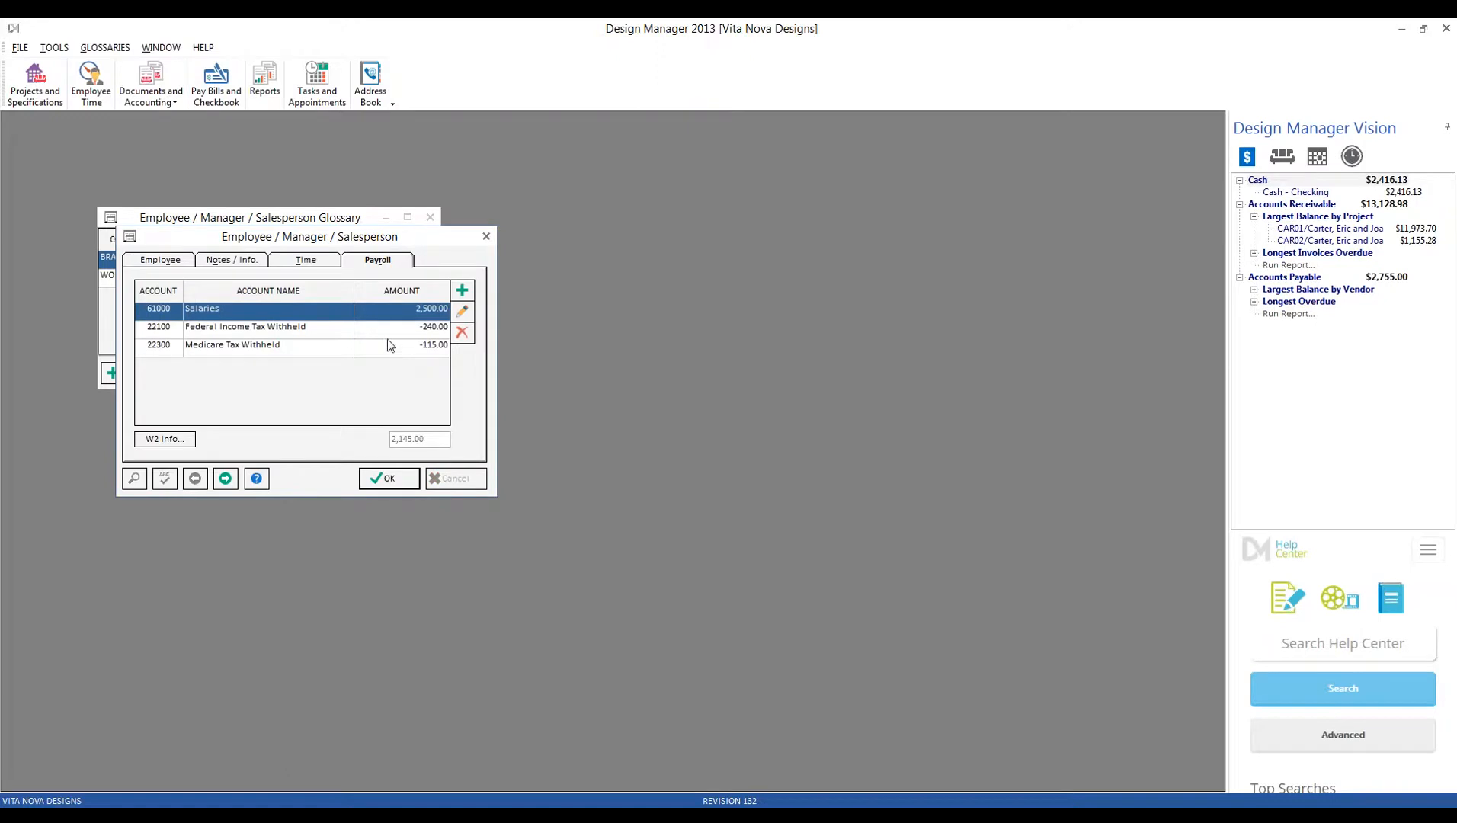
{"action": "left_click", "coordinate": [340, 326]}
{"action": "left_click", "coordinate": [333, 353]}
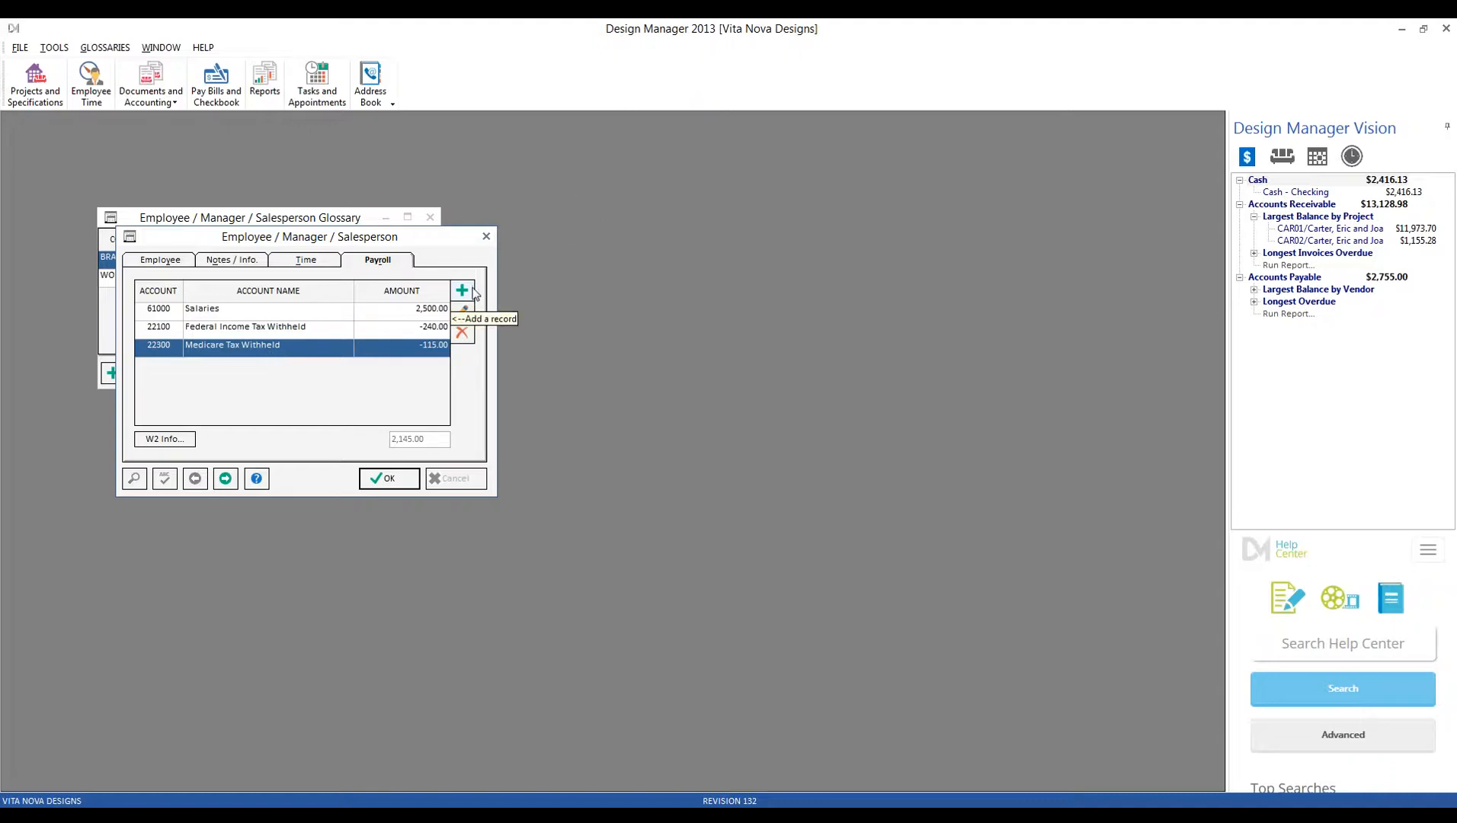
Add a payroll line for account 22400, State Income Tax Withheld, with an amount of -50 to the first employee.
{"action": "left_click", "coordinate": [471, 290]}
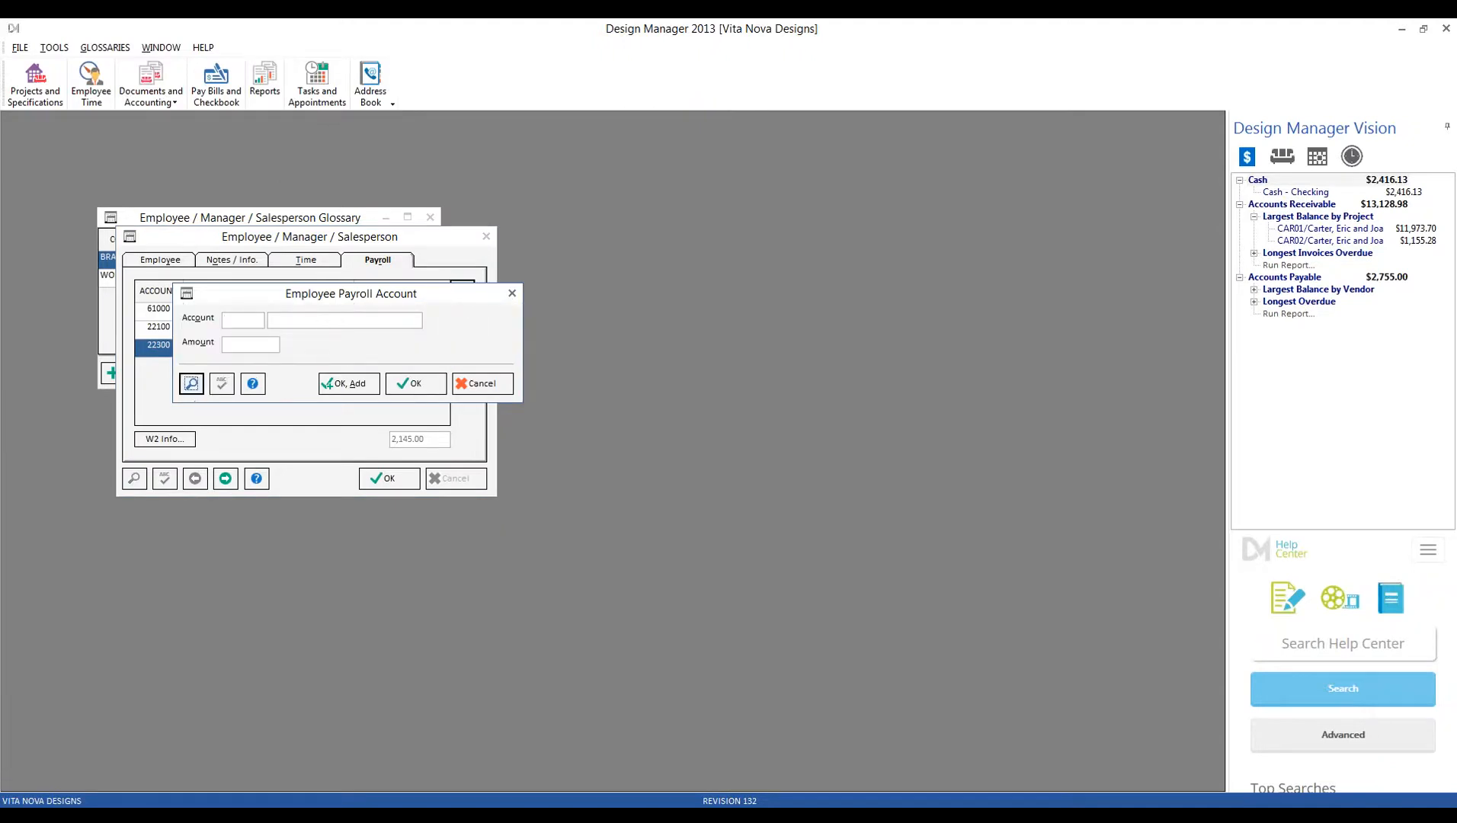
{"action": "left_click", "coordinate": [191, 384]}
{"action": "type", "text": "2"}
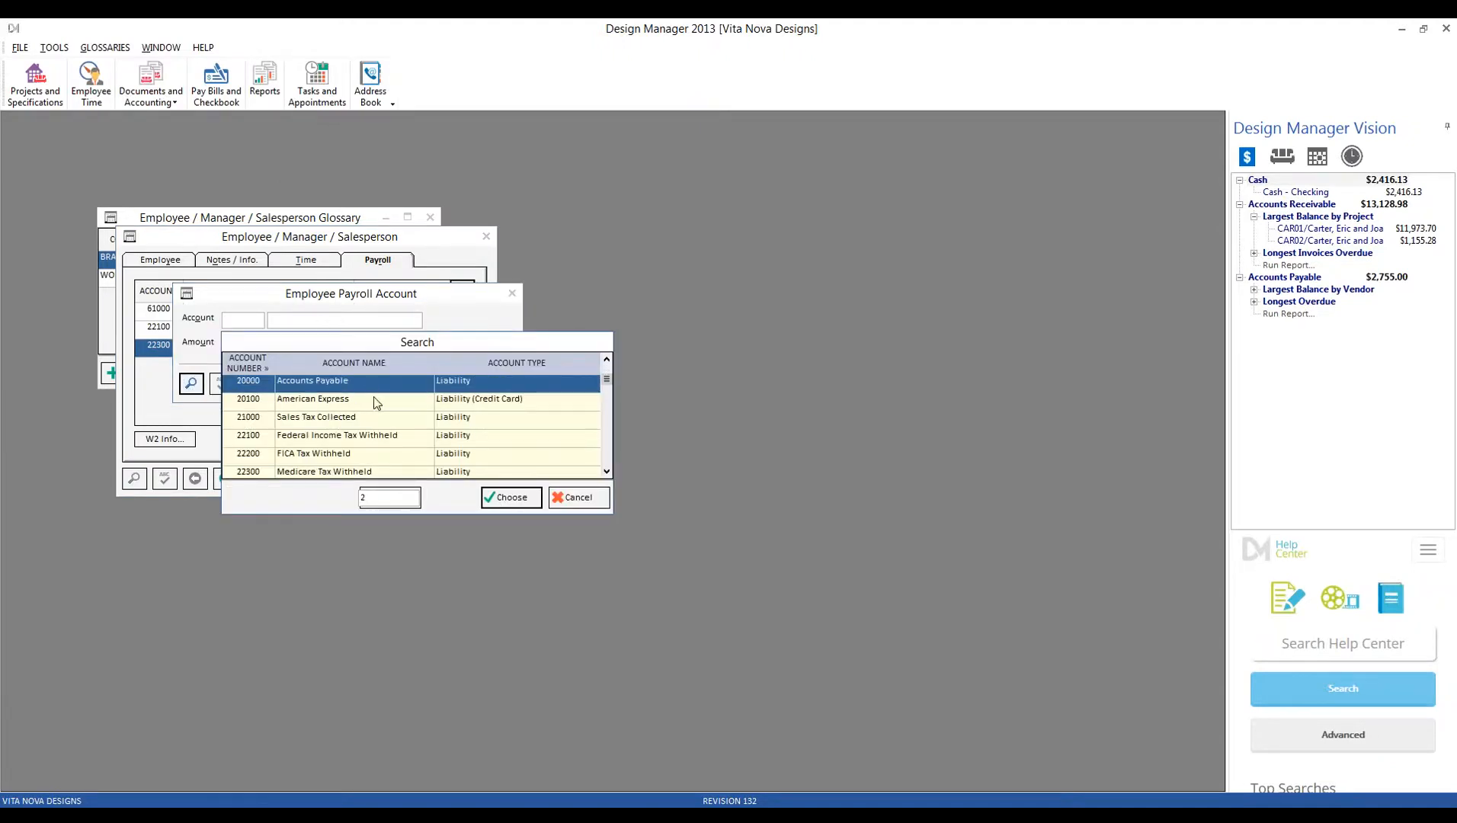
{"action": "left_click", "coordinate": [357, 457]}
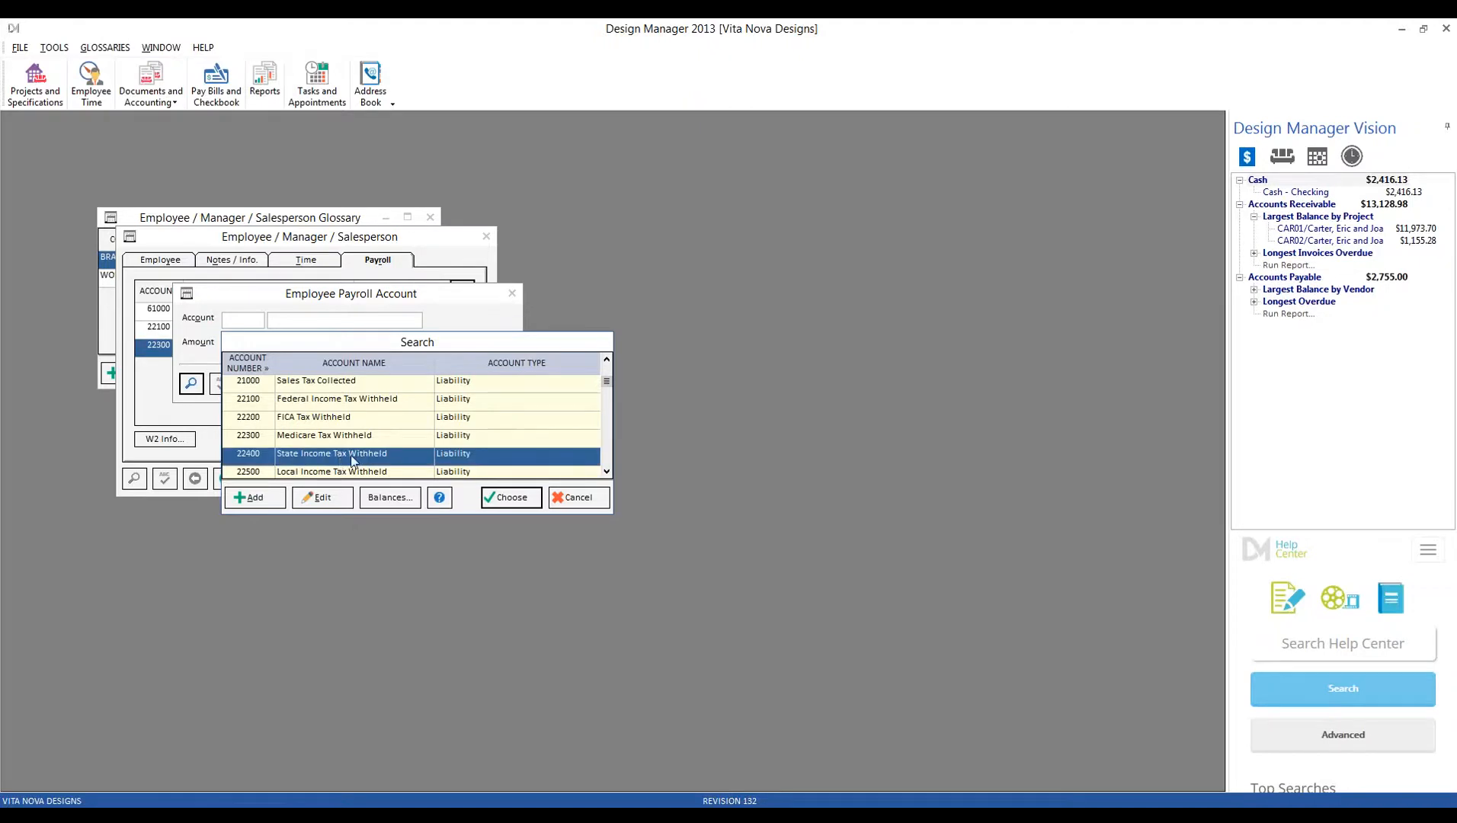
{"action": "left_click", "coordinate": [504, 499]}
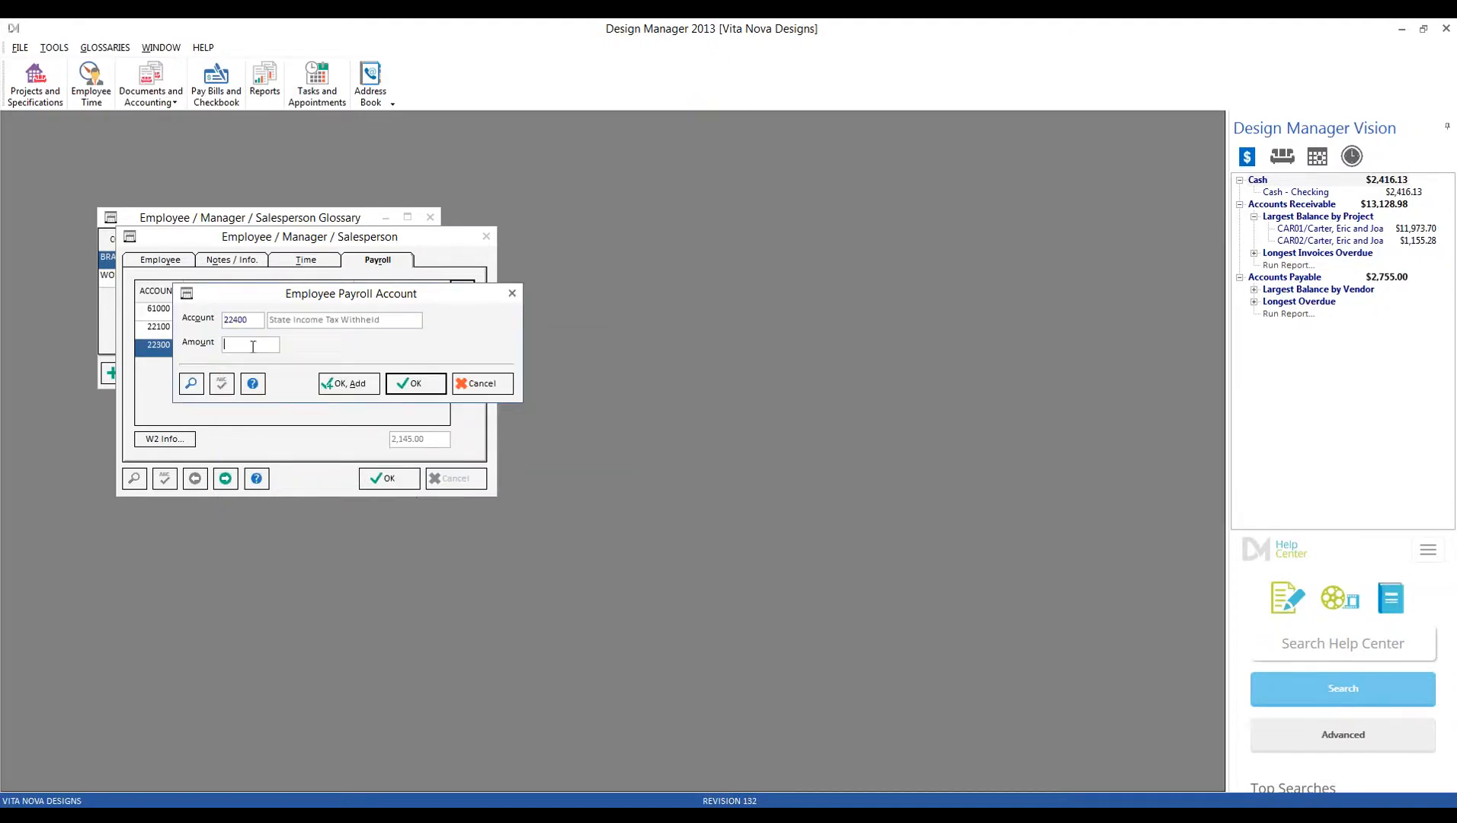
{"action": "type", "text": "-50"}
{"action": "key", "text": "Return"}
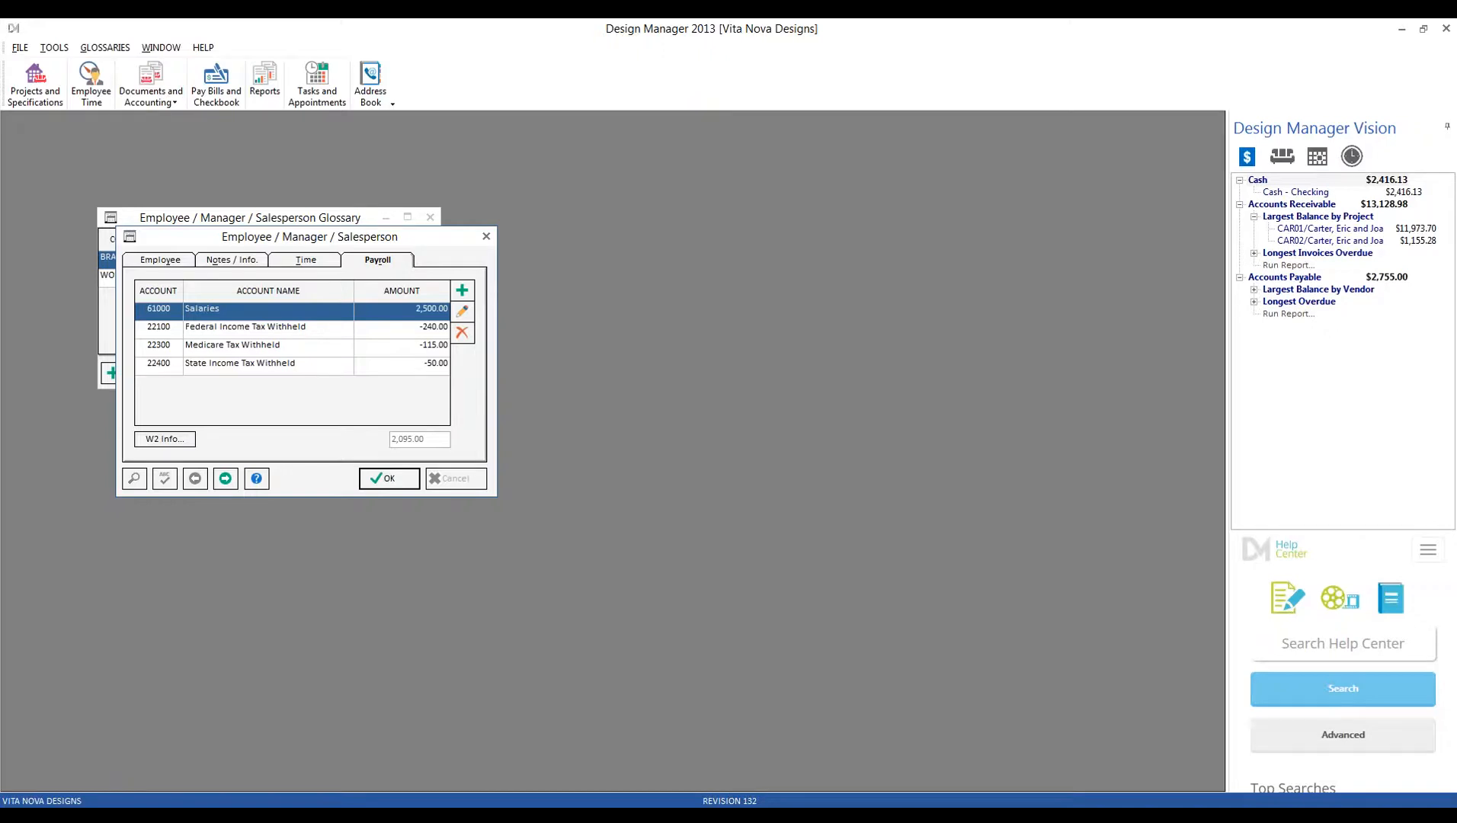
{"action": "left_click", "coordinate": [256, 346]}
{"action": "left_click", "coordinate": [255, 366]}
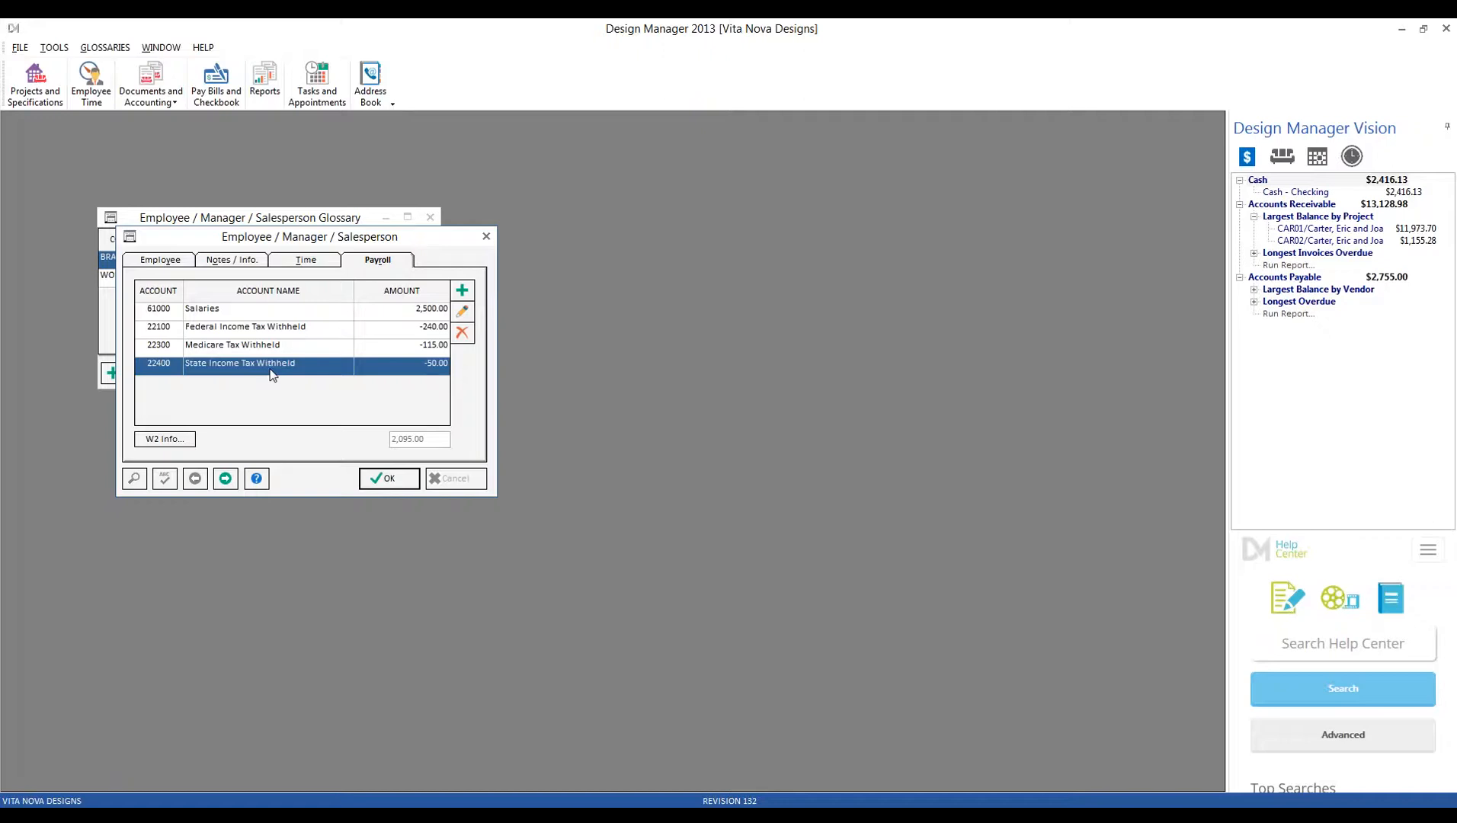
Start another payroll line for the employee and browse the account search list to FICA Tax Withheld.
{"action": "left_click", "coordinate": [469, 295]}
{"action": "left_click_drag", "start_coordinate": [152, 134], "coordinate": [337, 258]}
{"action": "left_click", "coordinate": [205, 336]}
{"action": "scroll", "coordinate": [327, 370], "scroll_direction": "down", "scroll_amount": 3}
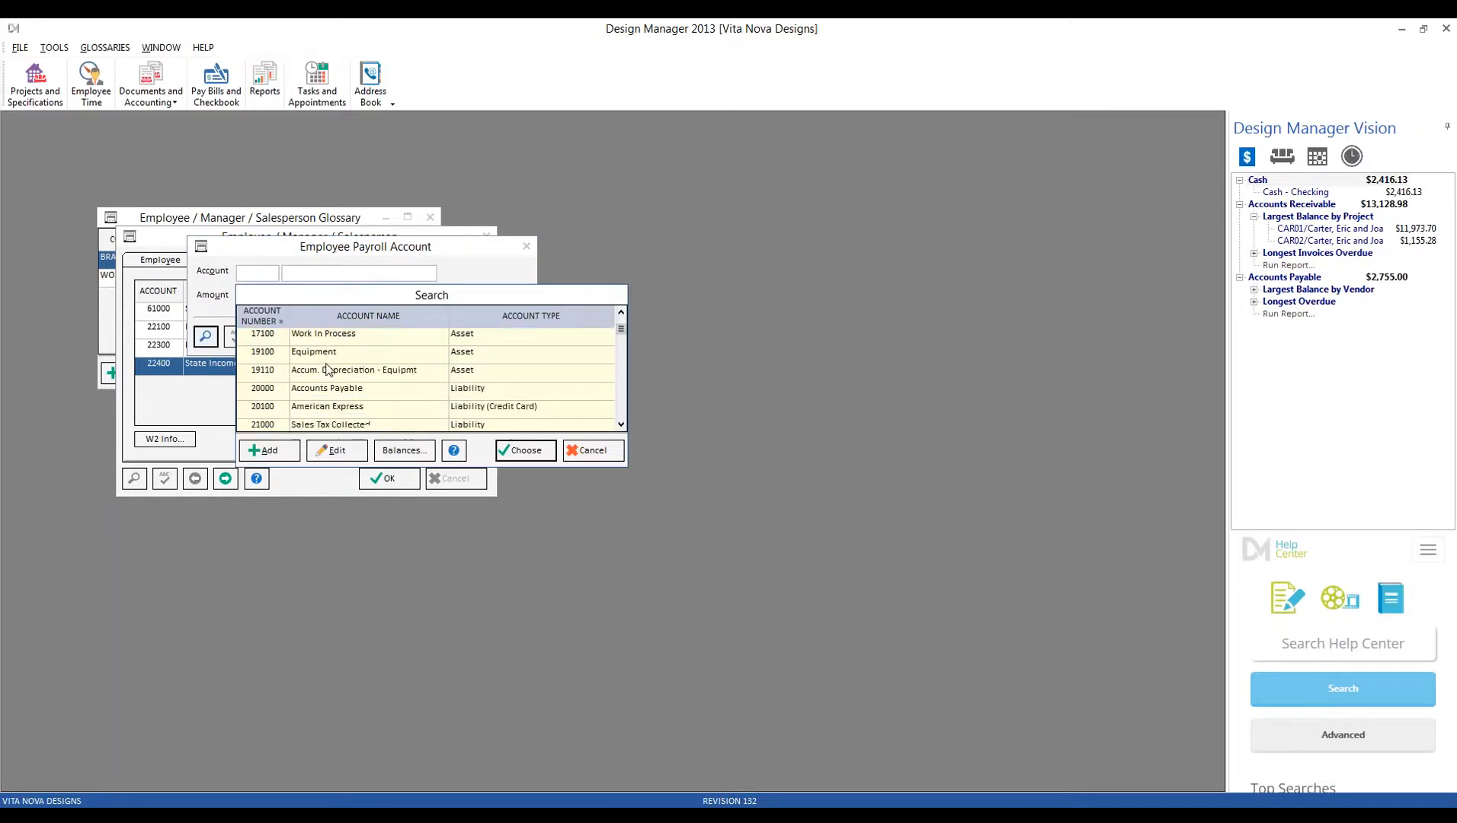
{"action": "scroll", "coordinate": [327, 370], "scroll_direction": "down", "scroll_amount": 2}
{"action": "scroll", "coordinate": [328, 370], "scroll_direction": "down", "scroll_amount": 2}
{"action": "left_click", "coordinate": [309, 389]}
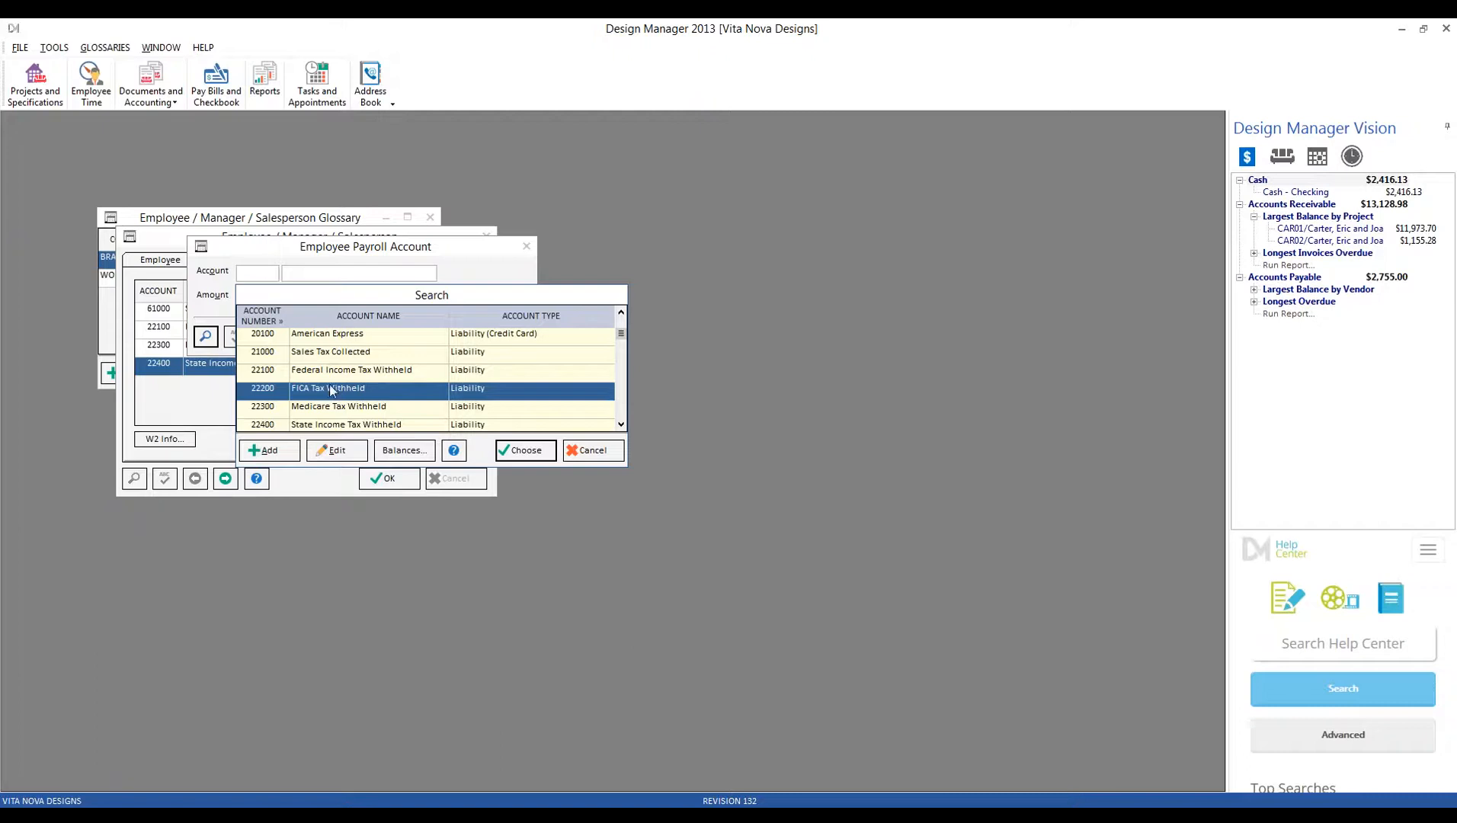
Try to add a payroll line for account 61100, FICA Expense, with an amount of -15, and discard the entry.
{"action": "type", "text": "6"}
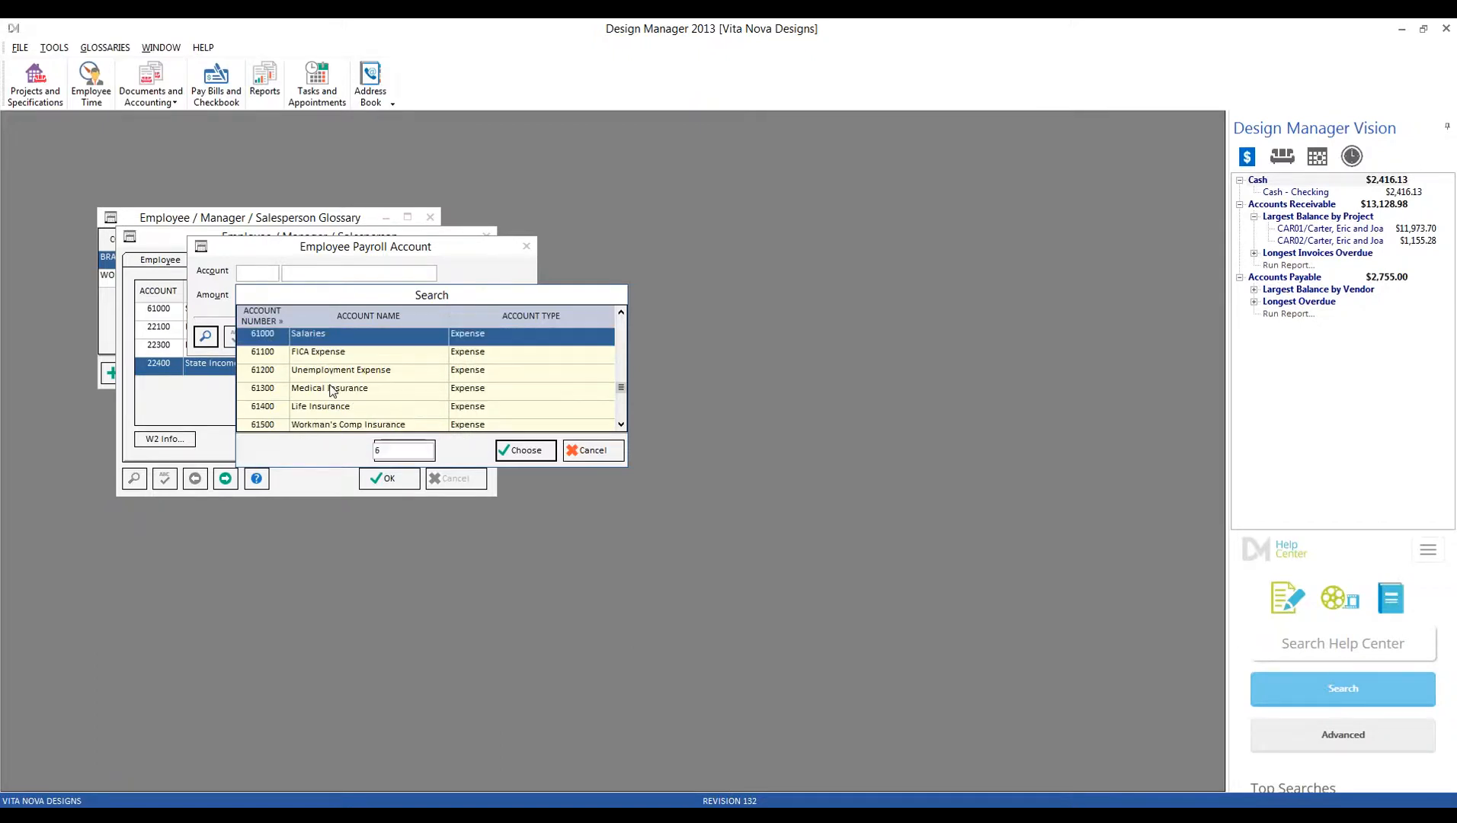
{"action": "left_click", "coordinate": [340, 362]}
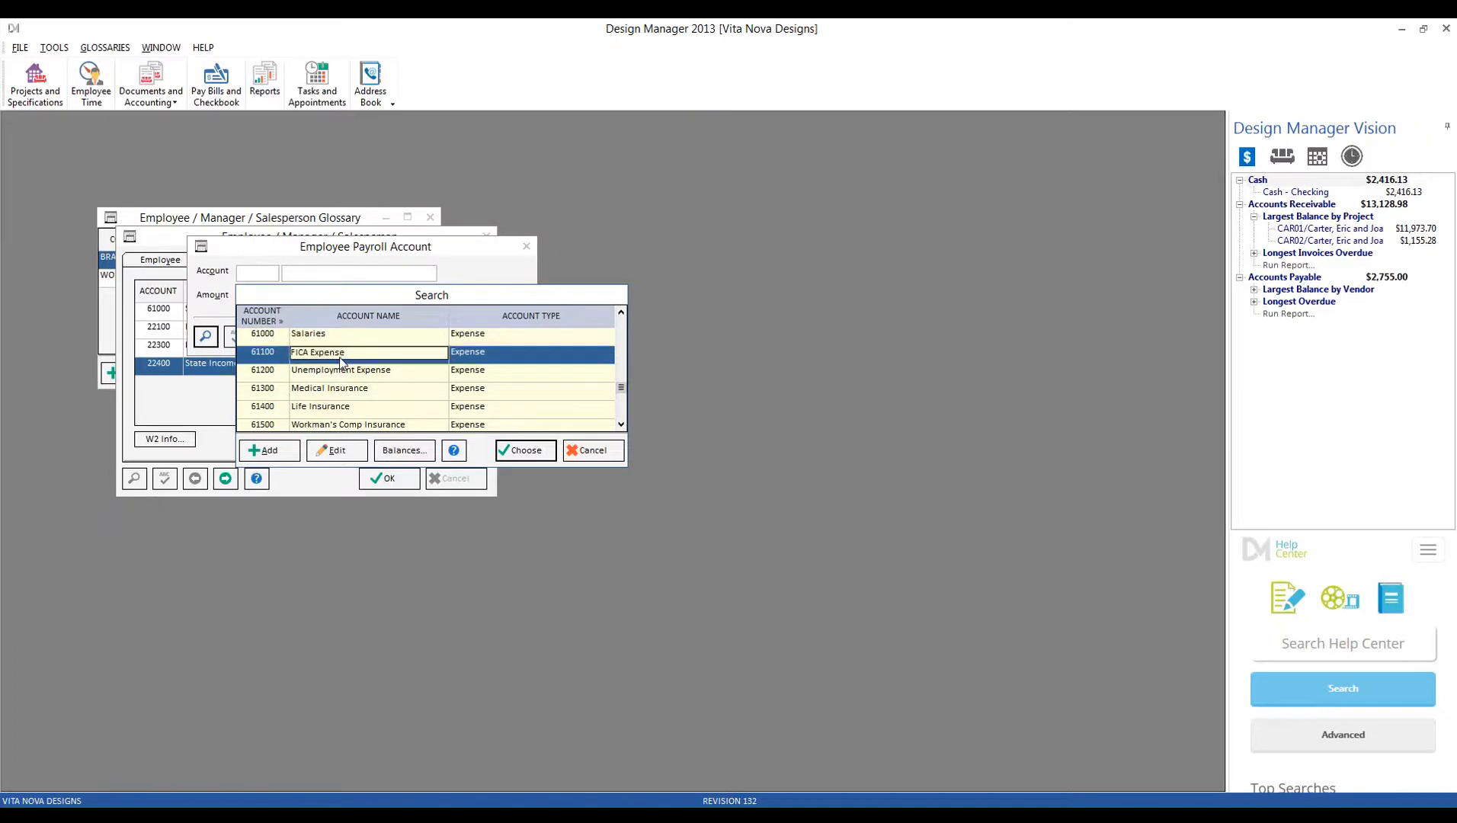
{"action": "left_click", "coordinate": [501, 448]}
{"action": "key", "text": "Tab"}
{"action": "type", "text": "-15"}
{"action": "left_click", "coordinate": [424, 339]}
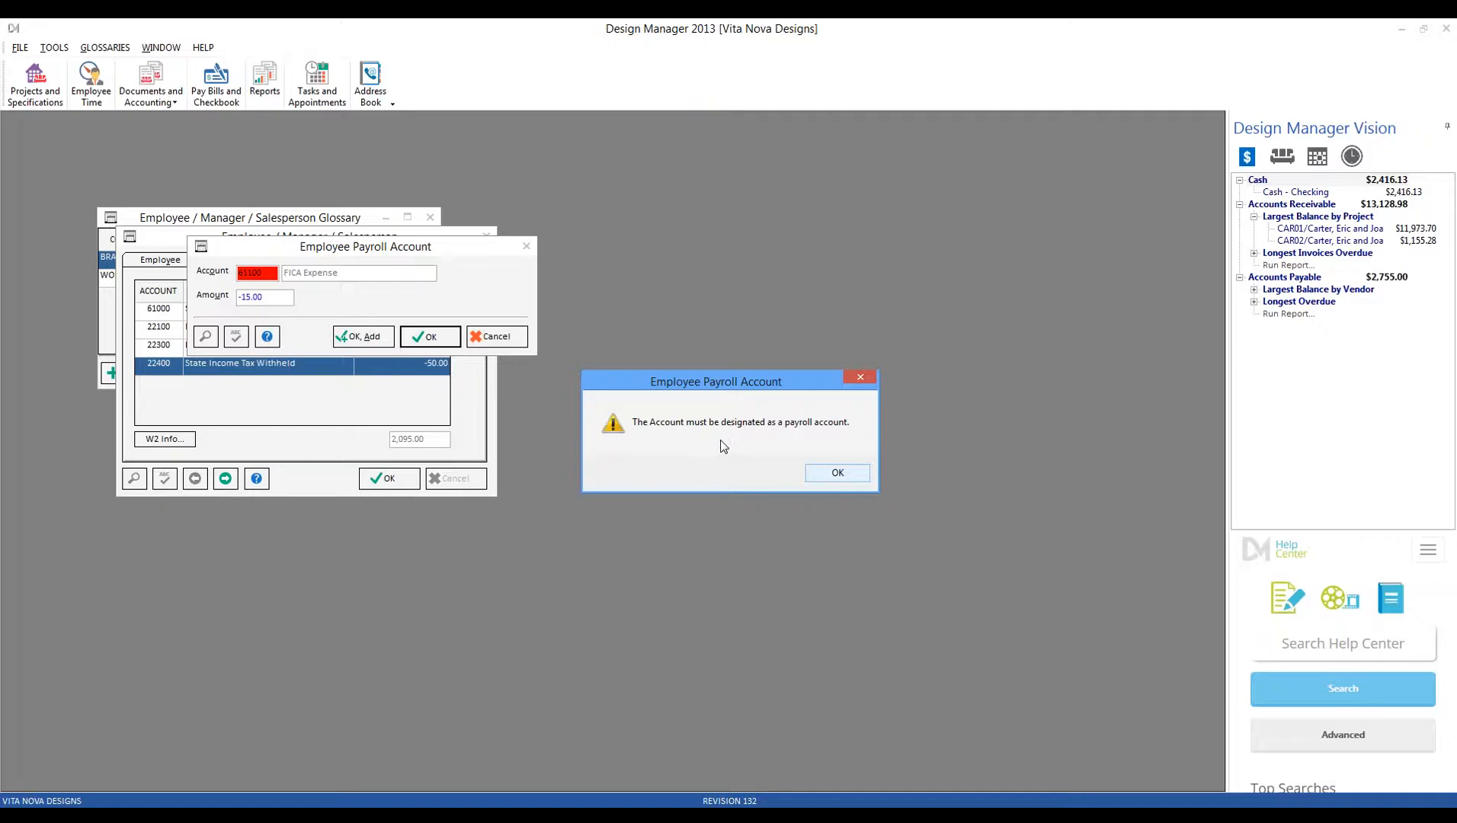
{"action": "left_click", "coordinate": [838, 474]}
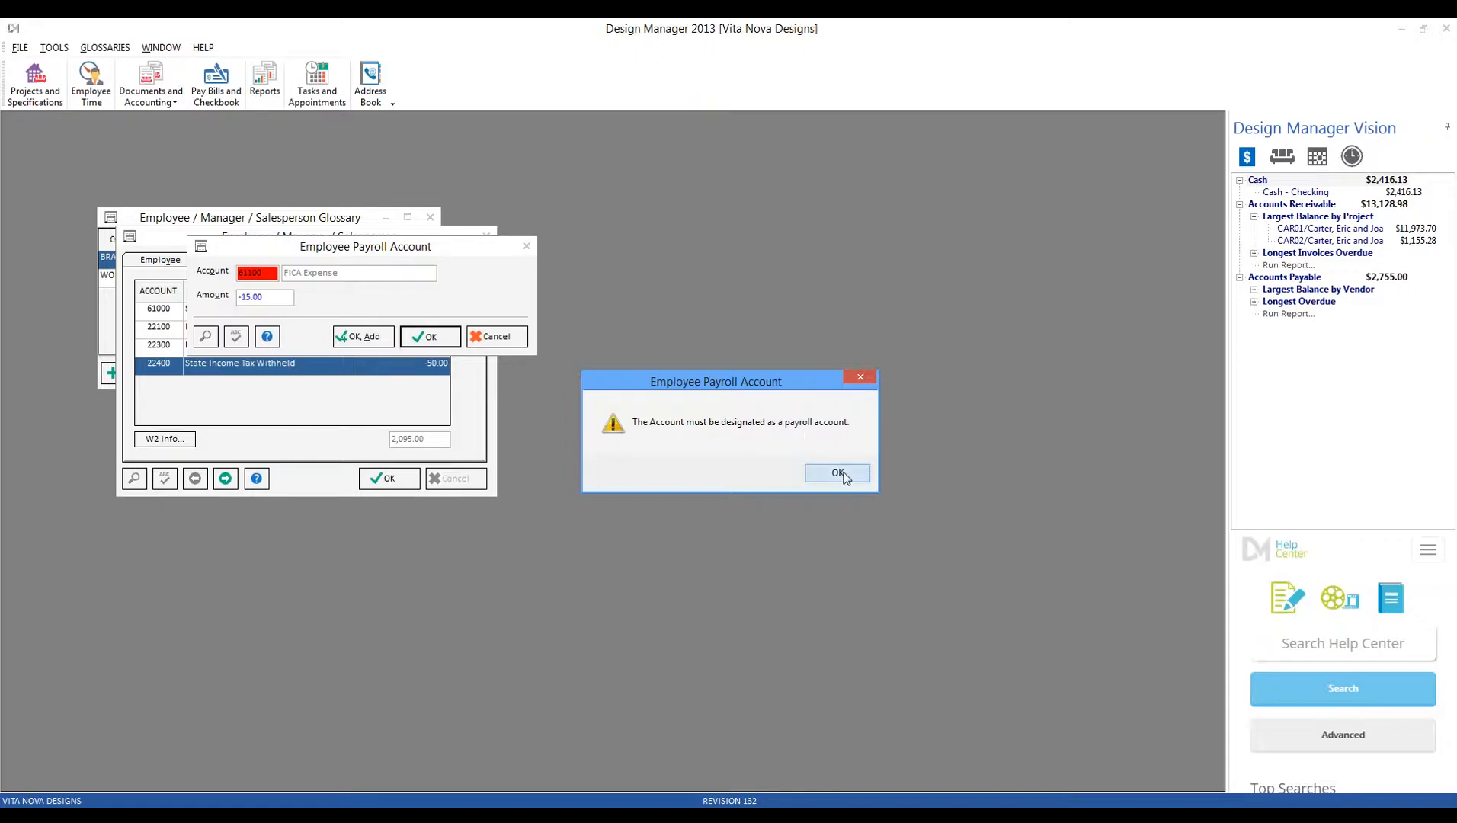
{"action": "left_click", "coordinate": [511, 340]}
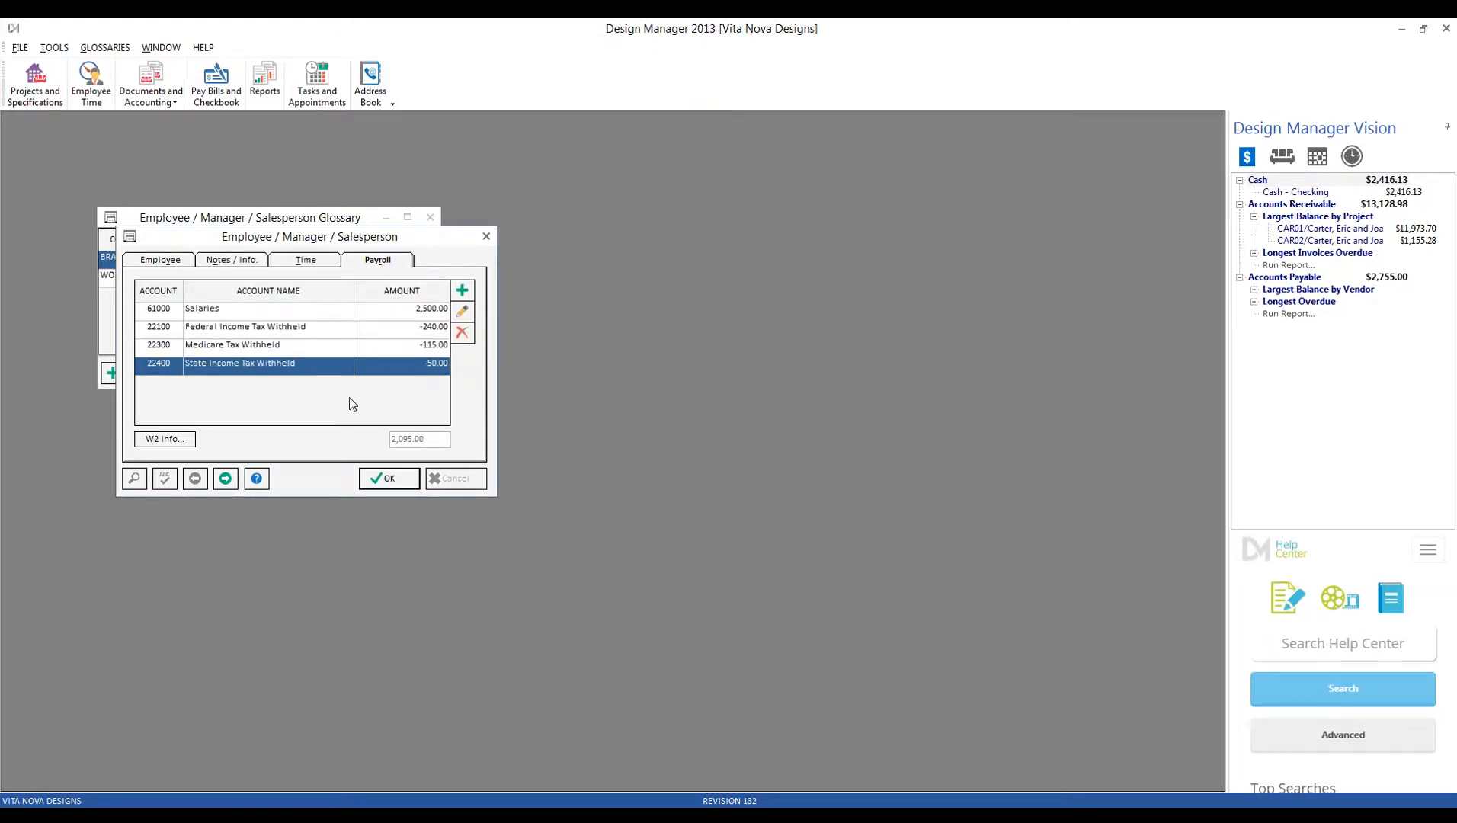
Save the first employee's record and review the second employee's payroll lines for Federal Income, FICA and State Income Tax Withheld.
{"action": "left_click", "coordinate": [411, 480]}
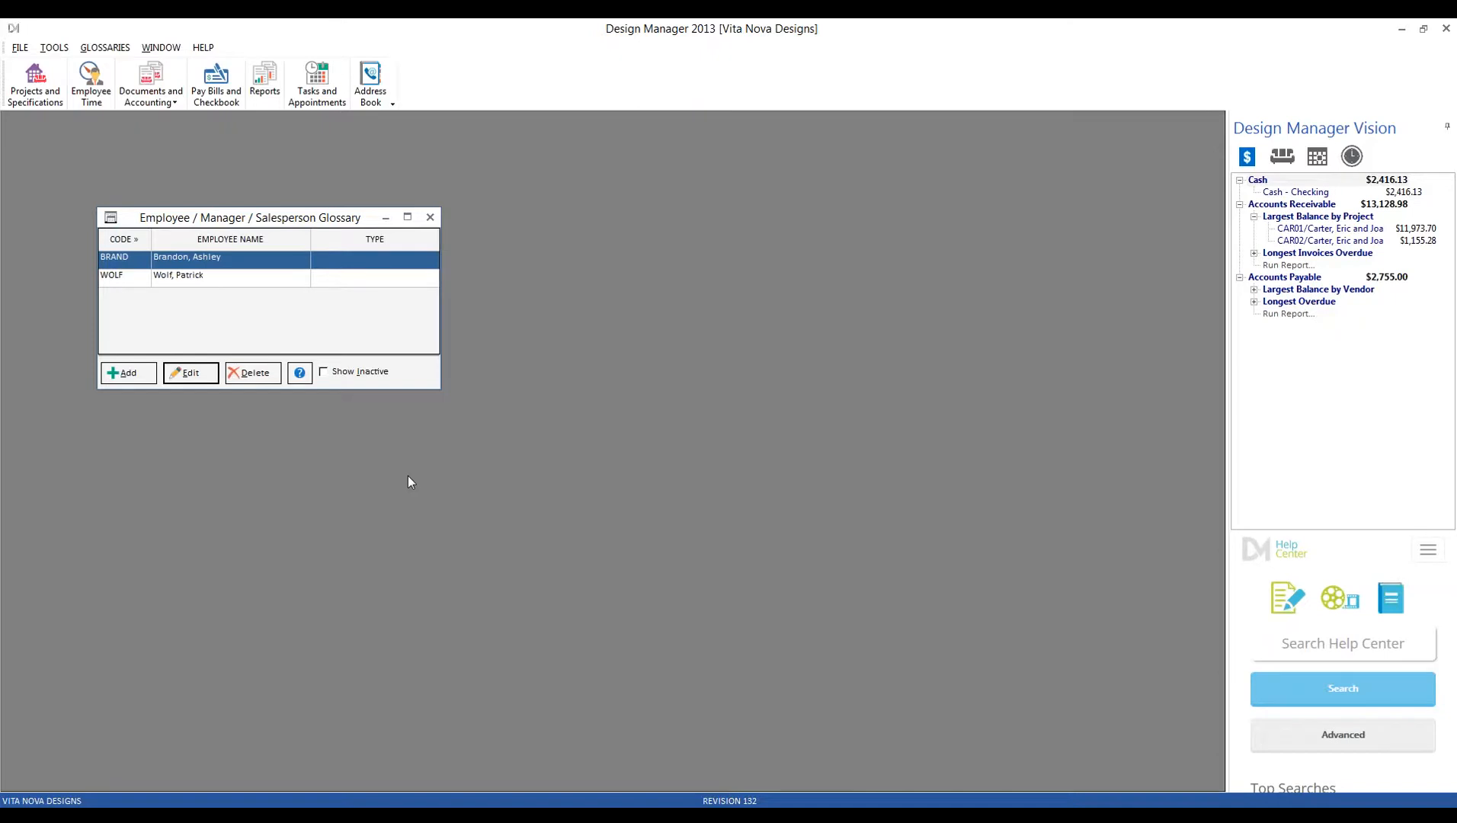
{"action": "left_click", "coordinate": [220, 278]}
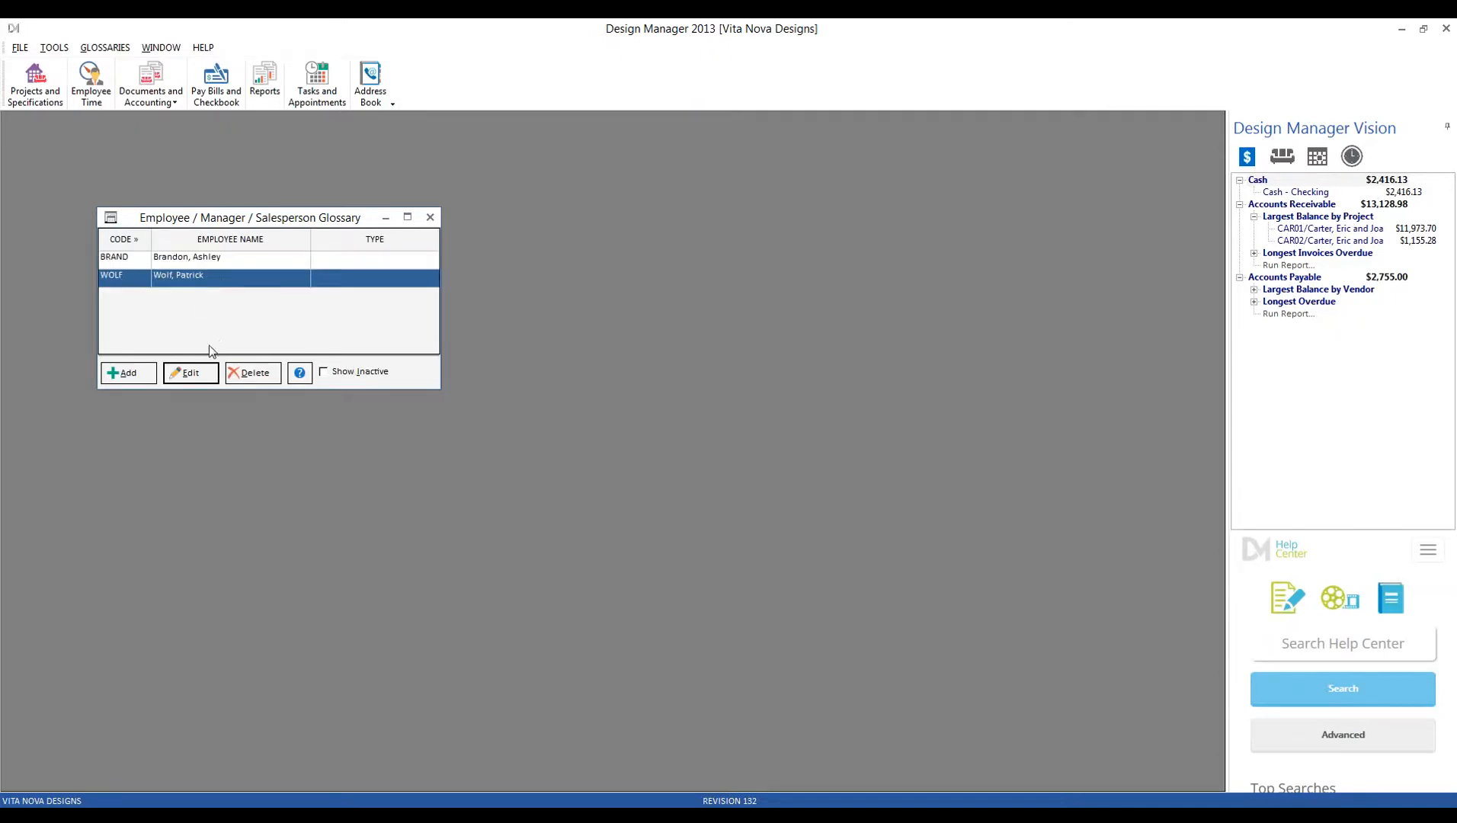
{"action": "left_click", "coordinate": [190, 373]}
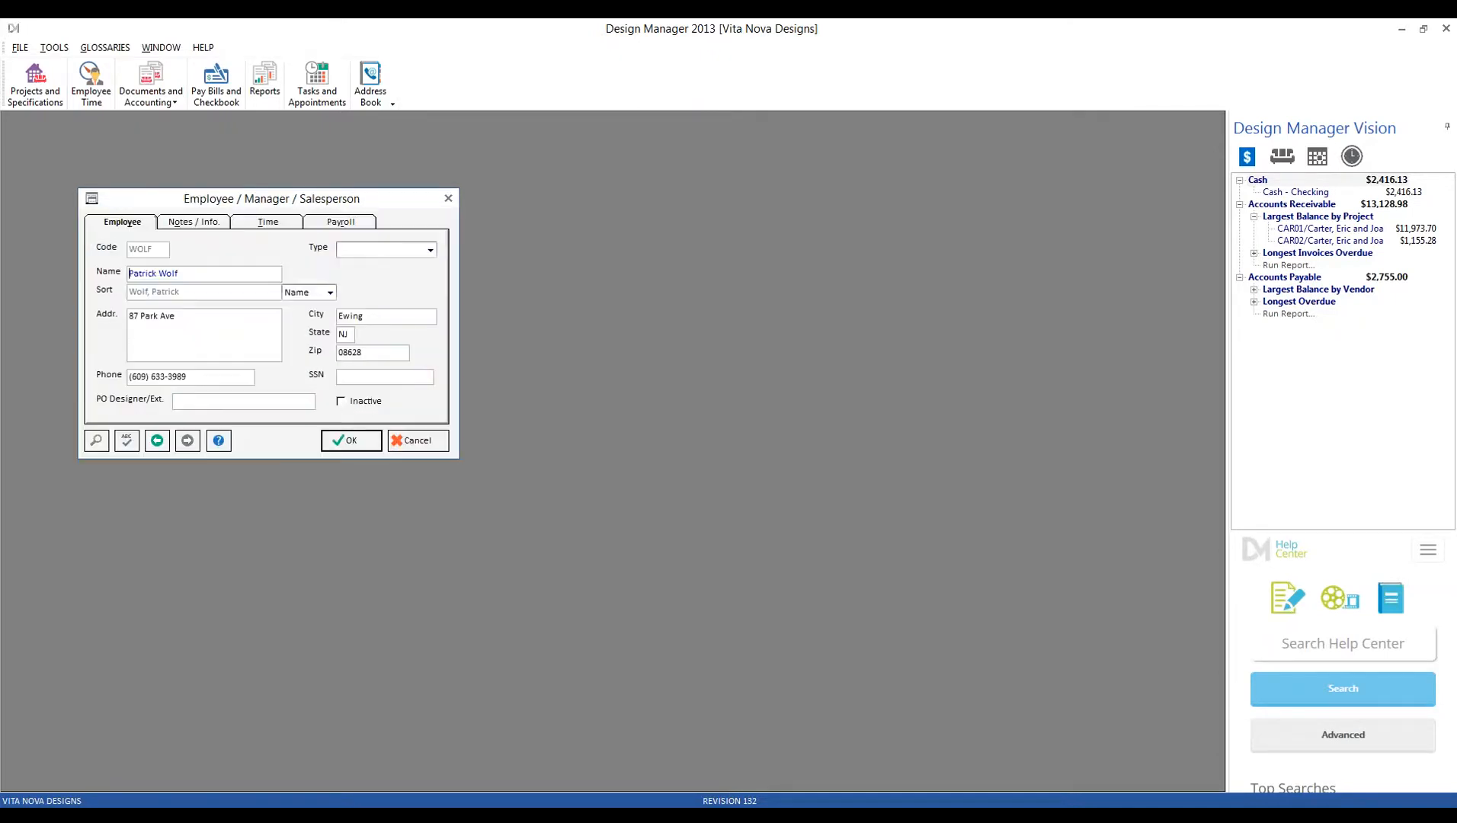
{"action": "left_click", "coordinate": [332, 228]}
{"action": "left_click", "coordinate": [286, 294]}
{"action": "left_click", "coordinate": [279, 308]}
{"action": "left_click", "coordinate": [277, 329]}
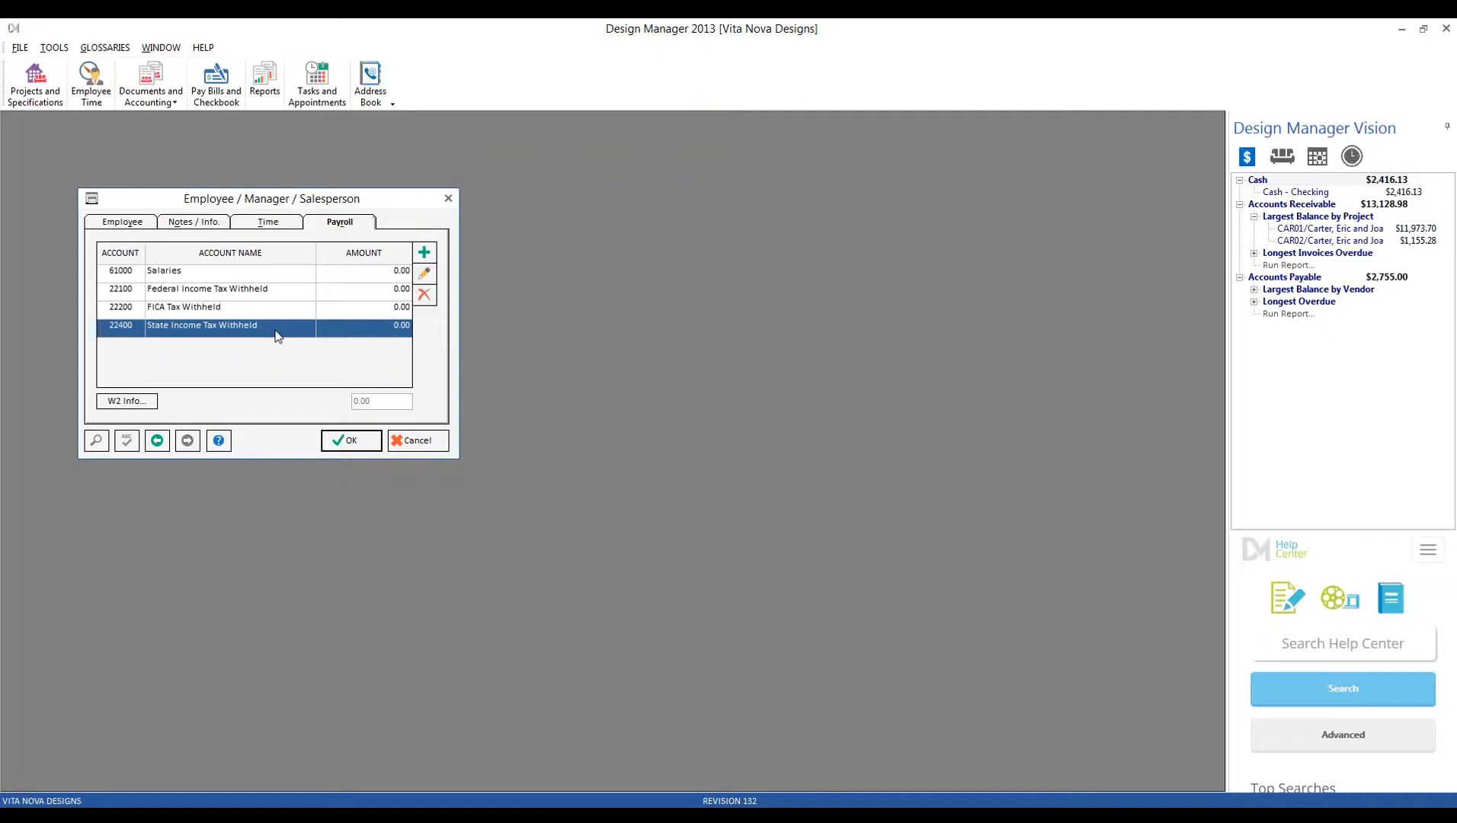
{"action": "left_click", "coordinate": [353, 441]}
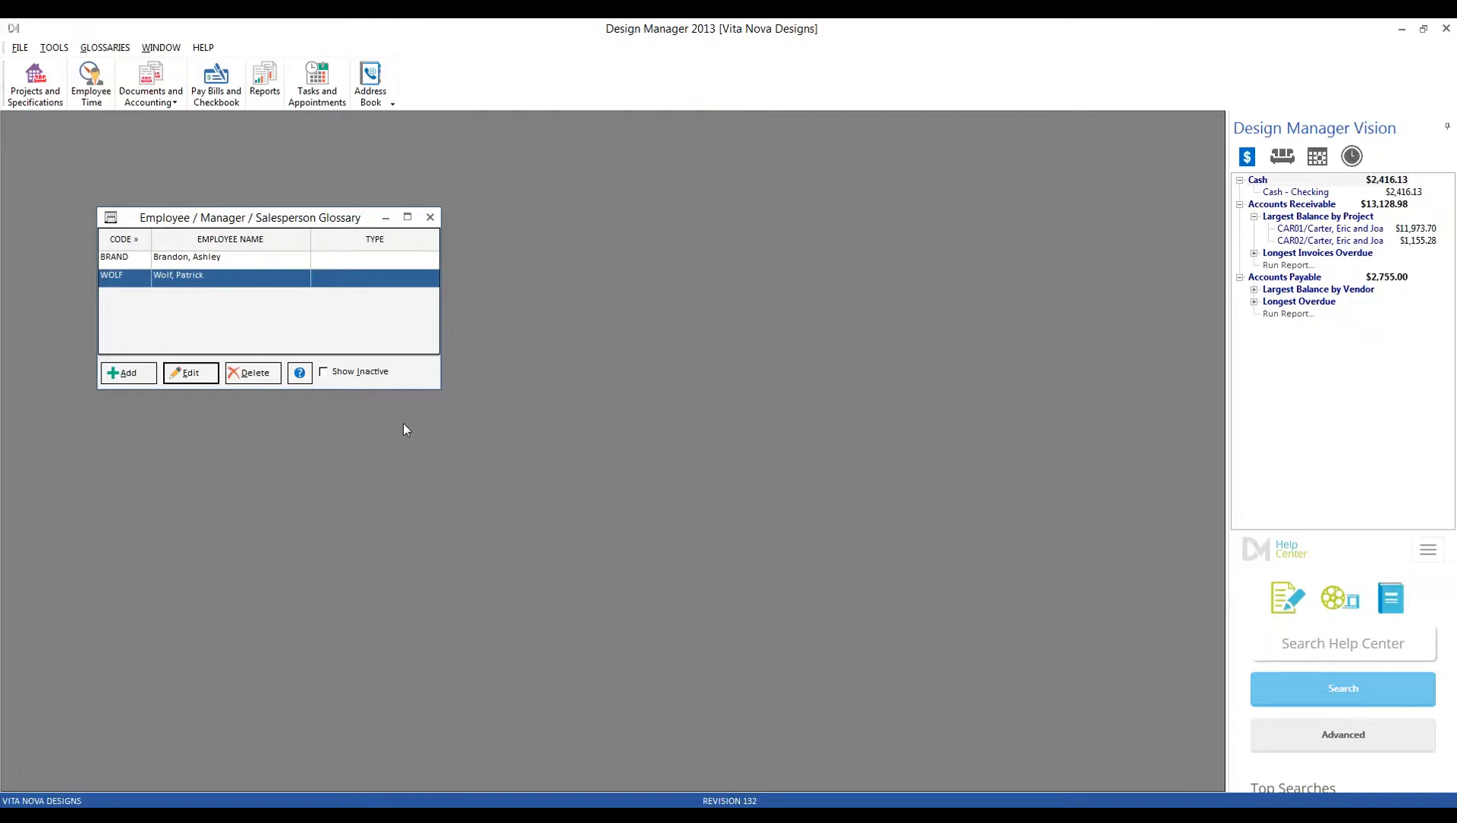
Close the employee glossary and display the vendor view of Documents and Accounting.
{"action": "left_click", "coordinate": [431, 218]}
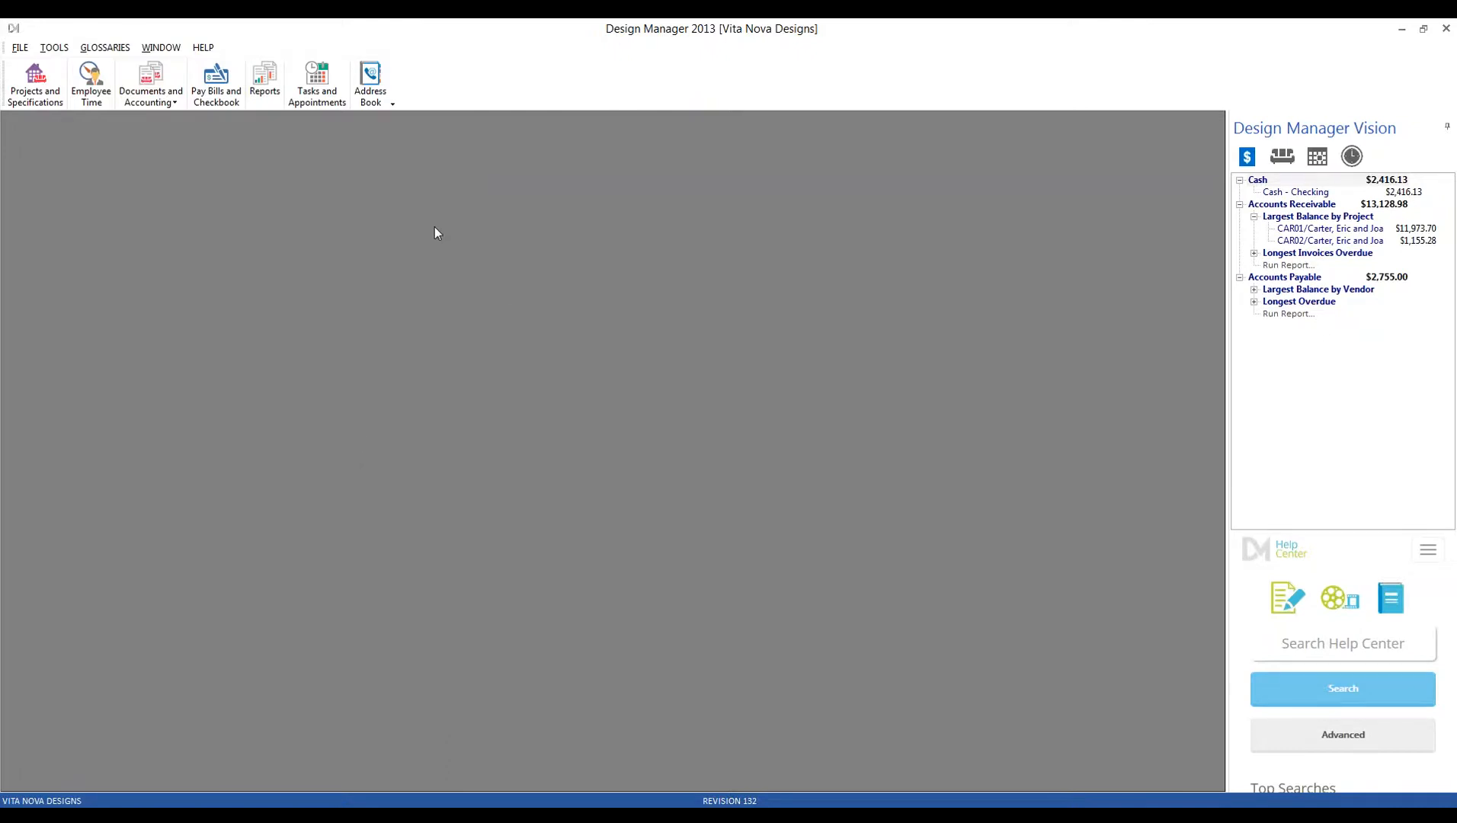
{"action": "left_click", "coordinate": [158, 82]}
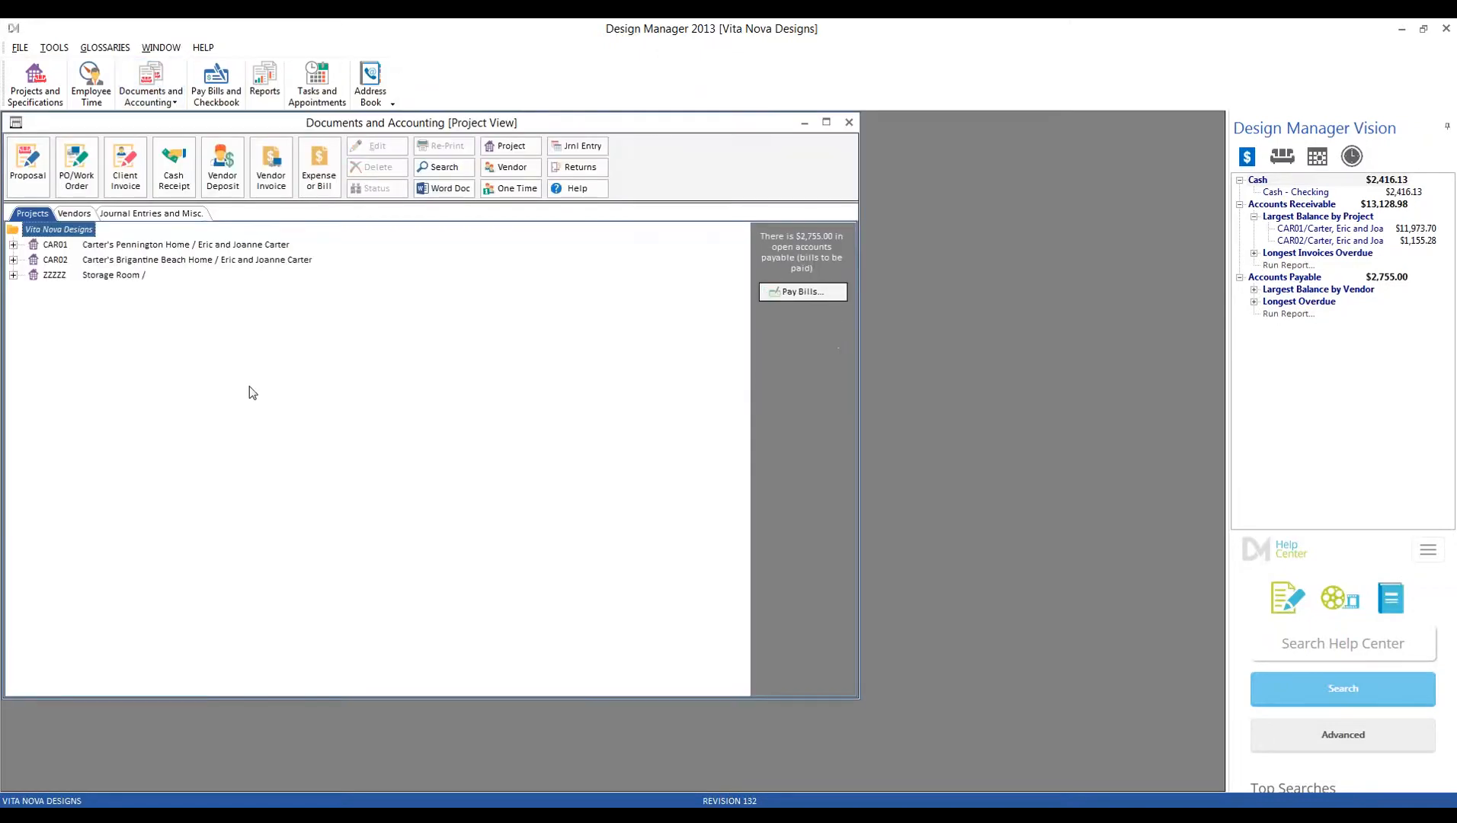
{"action": "left_click", "coordinate": [85, 215]}
{"action": "left_click_drag", "start_coordinate": [199, 127], "coordinate": [283, 178]}
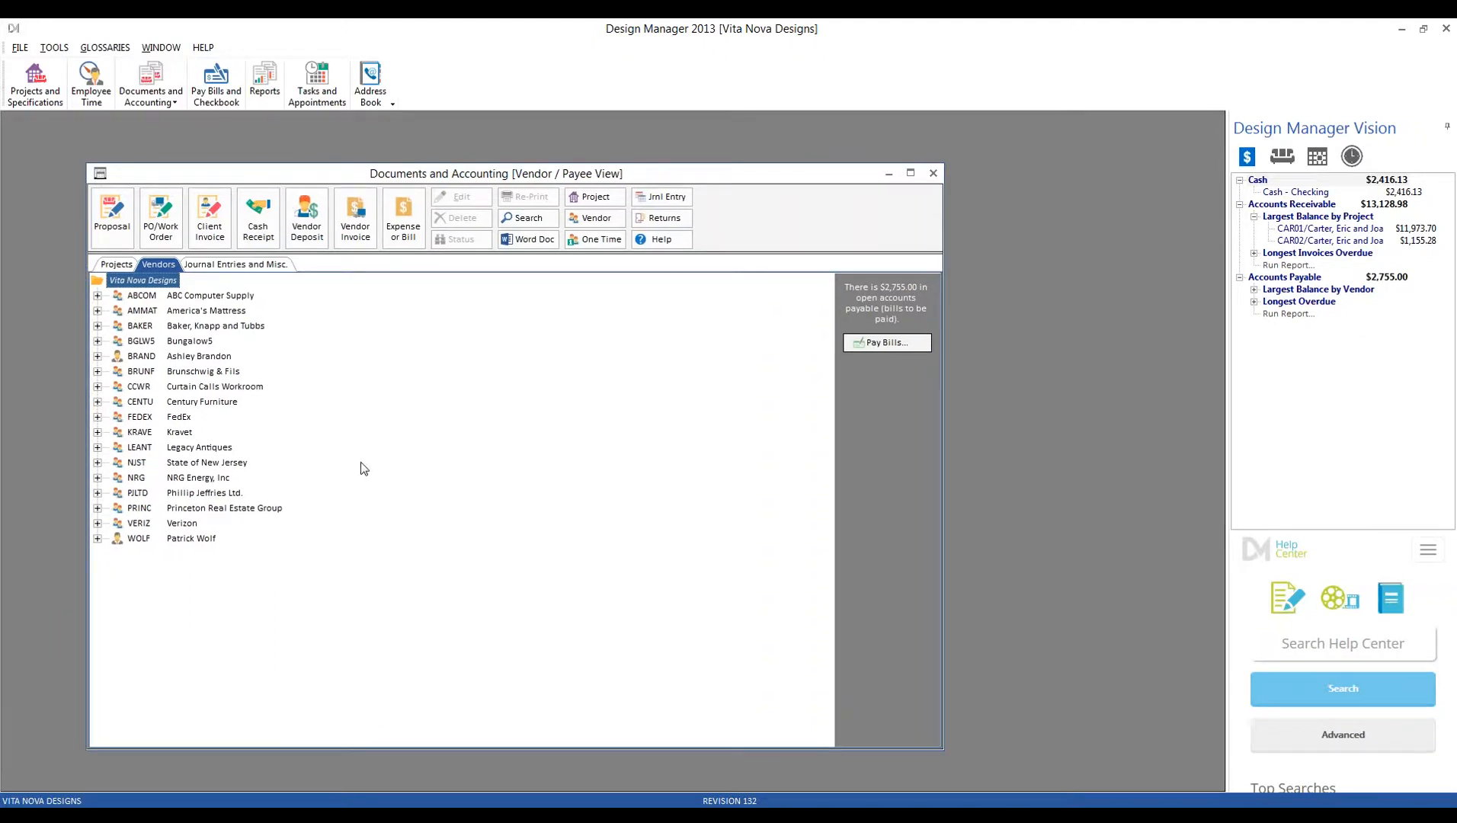
Expand the first employee's entry in the vendor list and examine the Purchase and Work Orders and Expenses and Payroll Entries folders.
{"action": "left_click", "coordinate": [193, 356]}
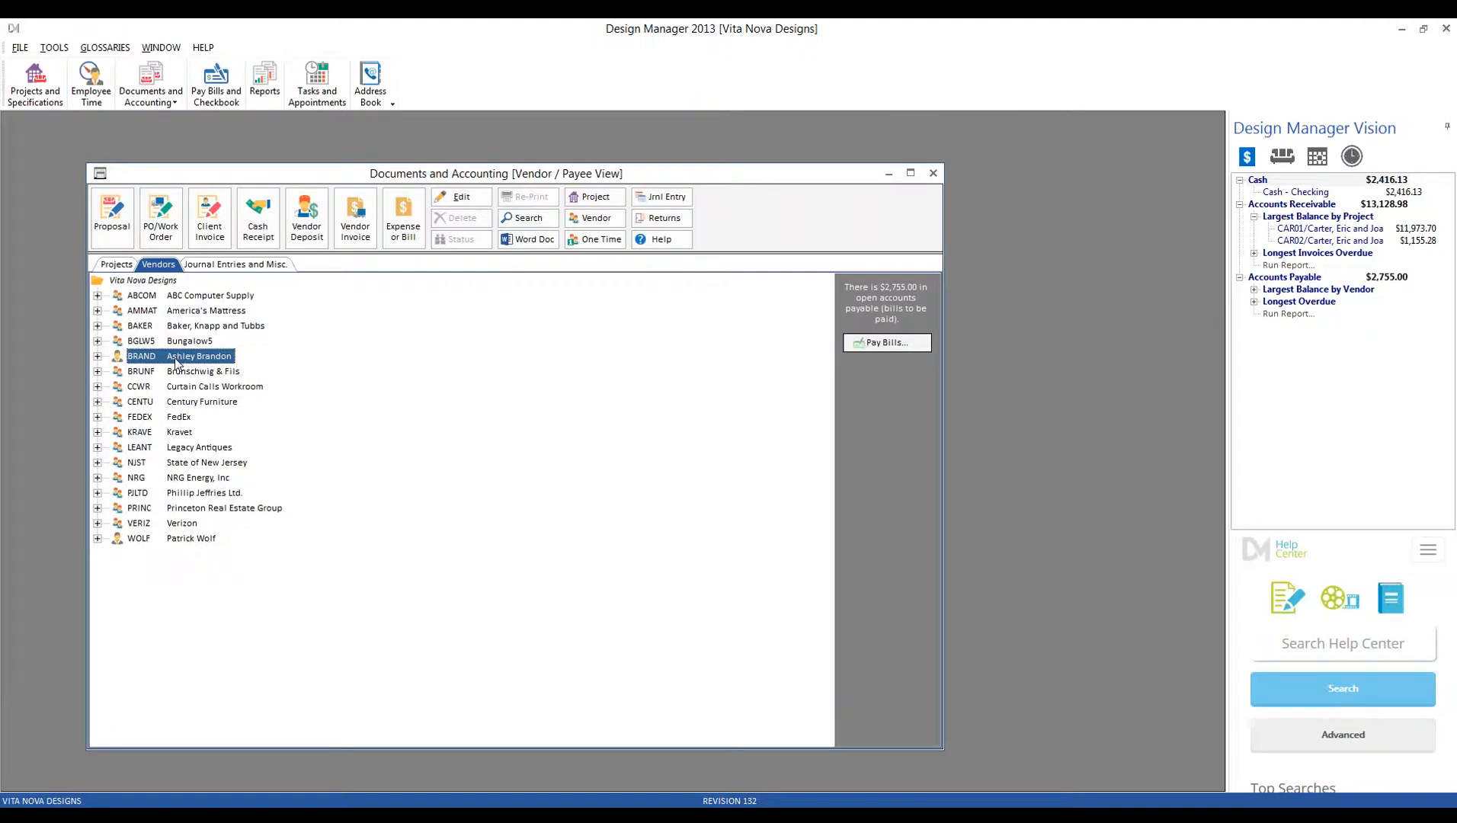
{"action": "left_click", "coordinate": [97, 357]}
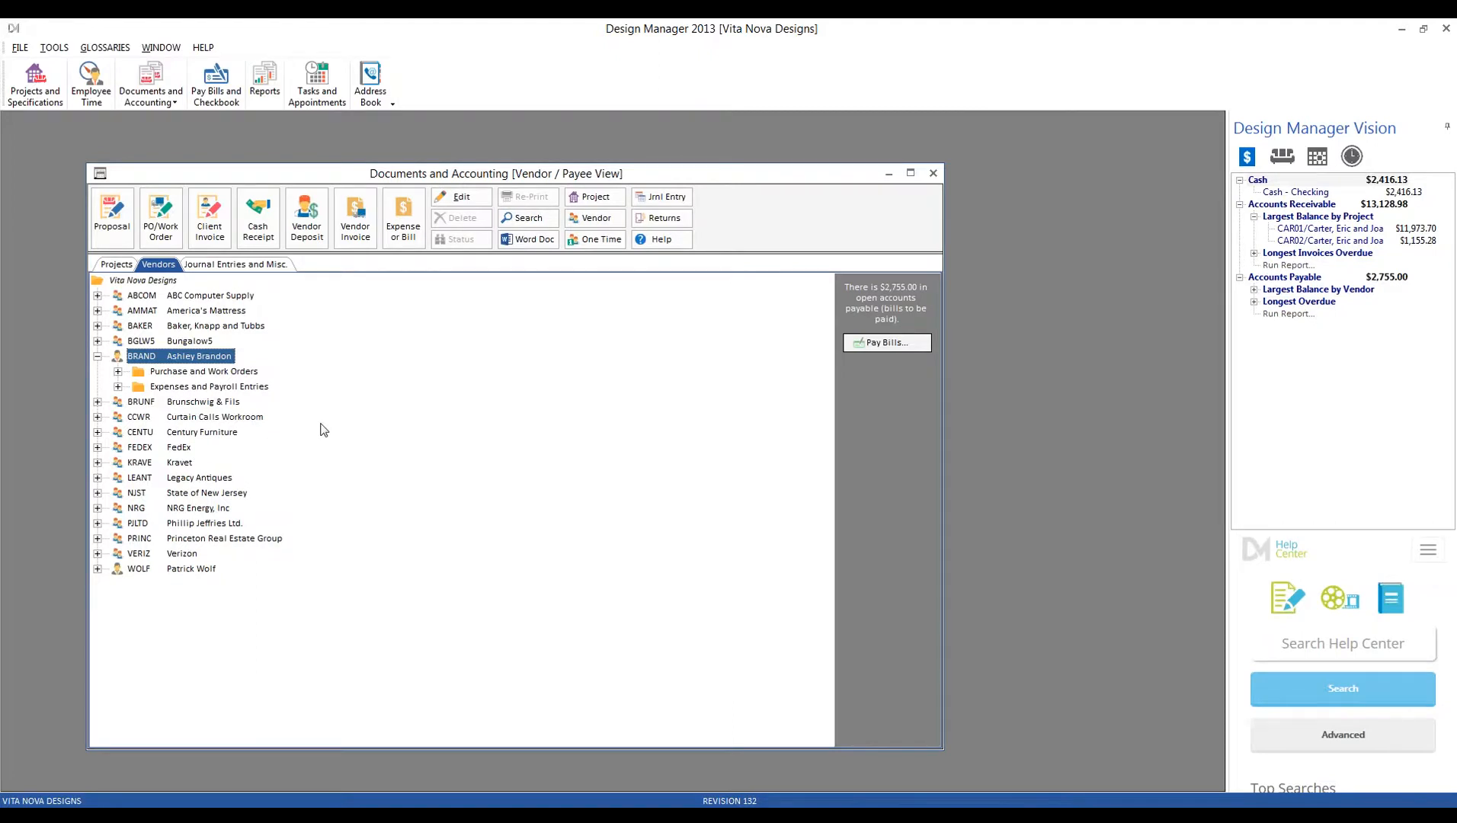
{"action": "left_click", "coordinate": [202, 372]}
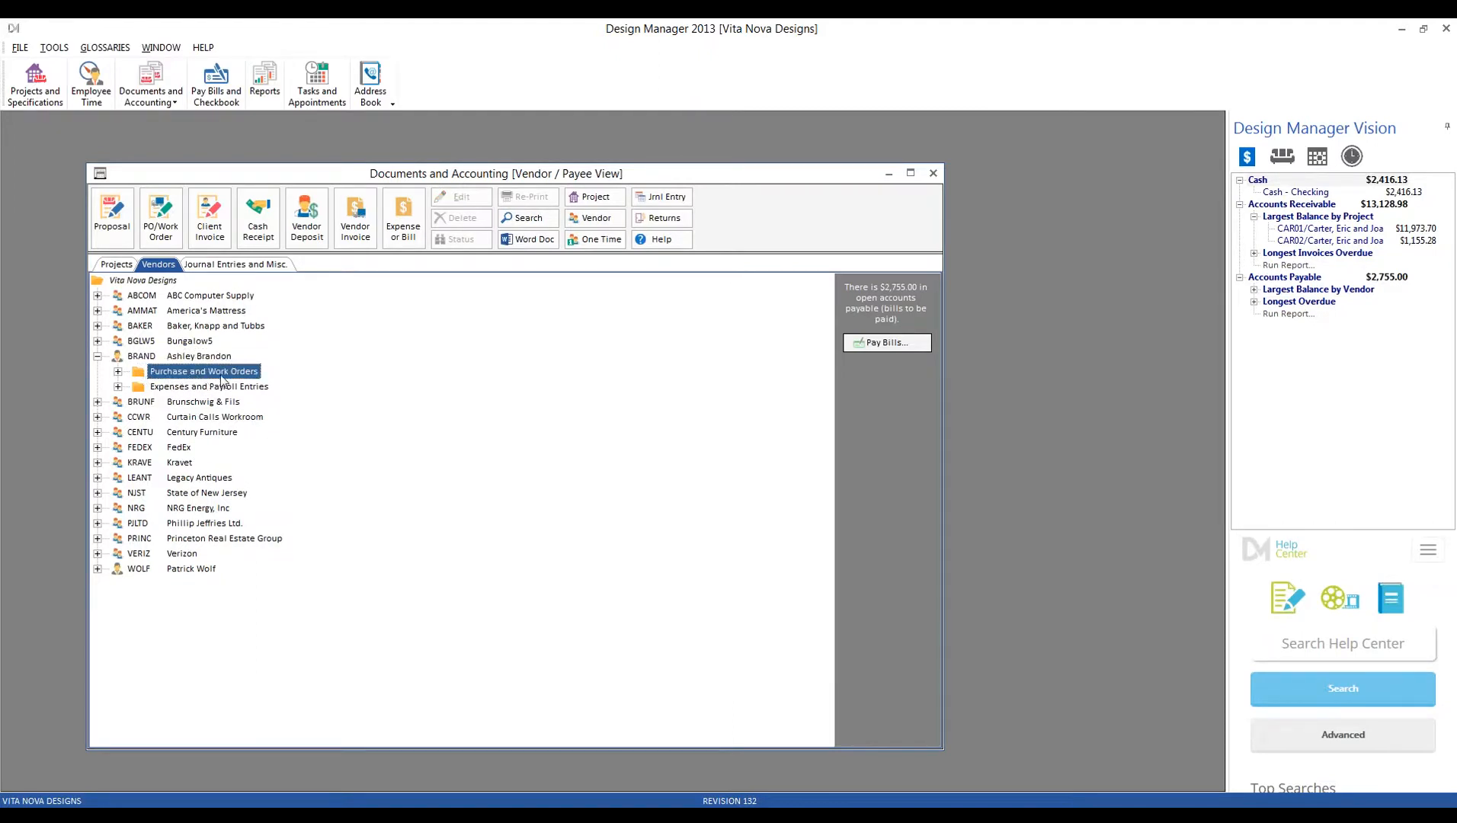
{"action": "left_click", "coordinate": [215, 389]}
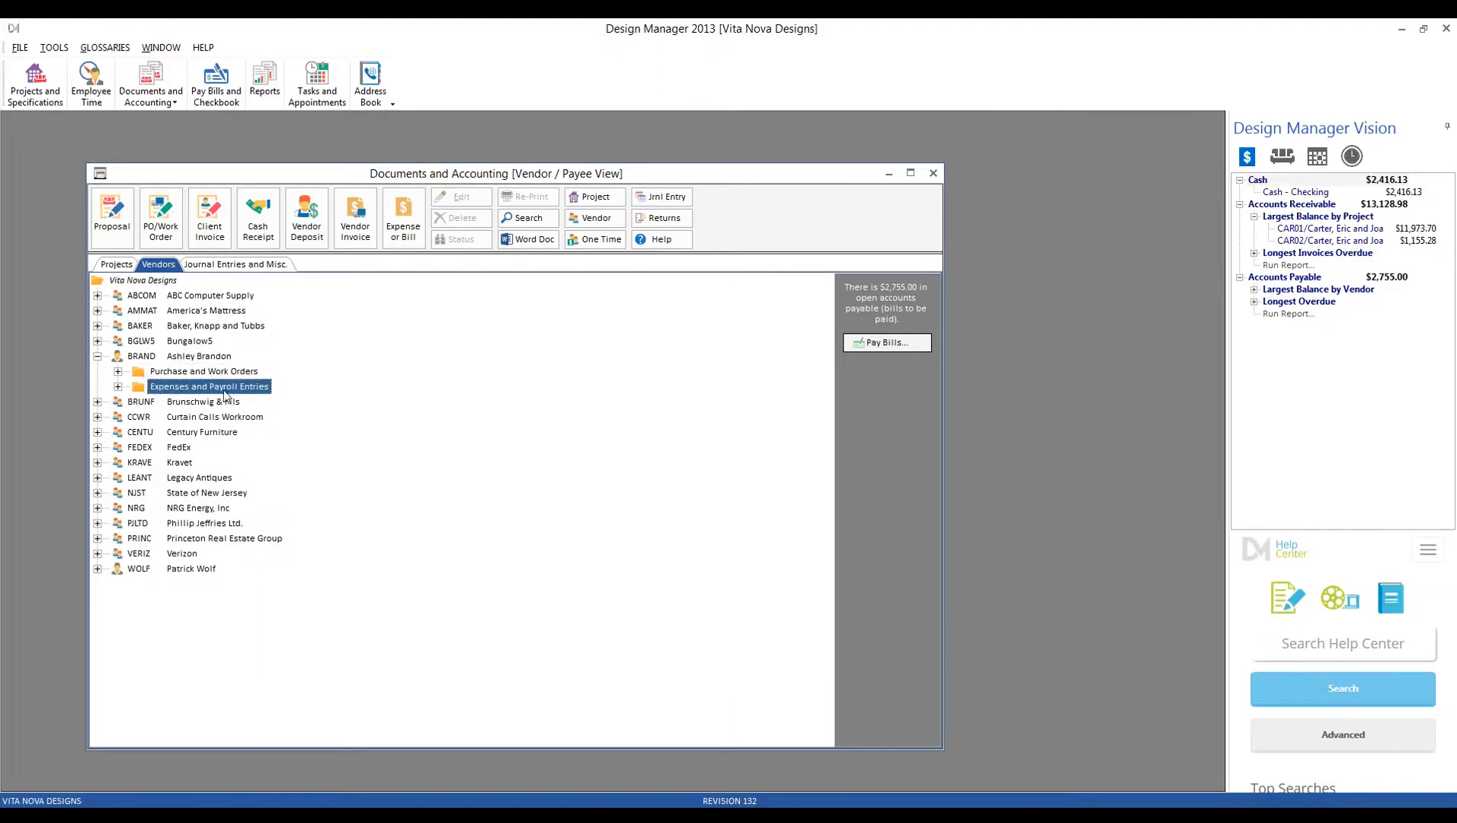
Compare Bungalow5's Operating Expenses and Misc. Bills folder with the employee's Expenses and Payroll Entries folder.
{"action": "left_click", "coordinate": [98, 341]}
{"action": "left_click", "coordinate": [235, 374]}
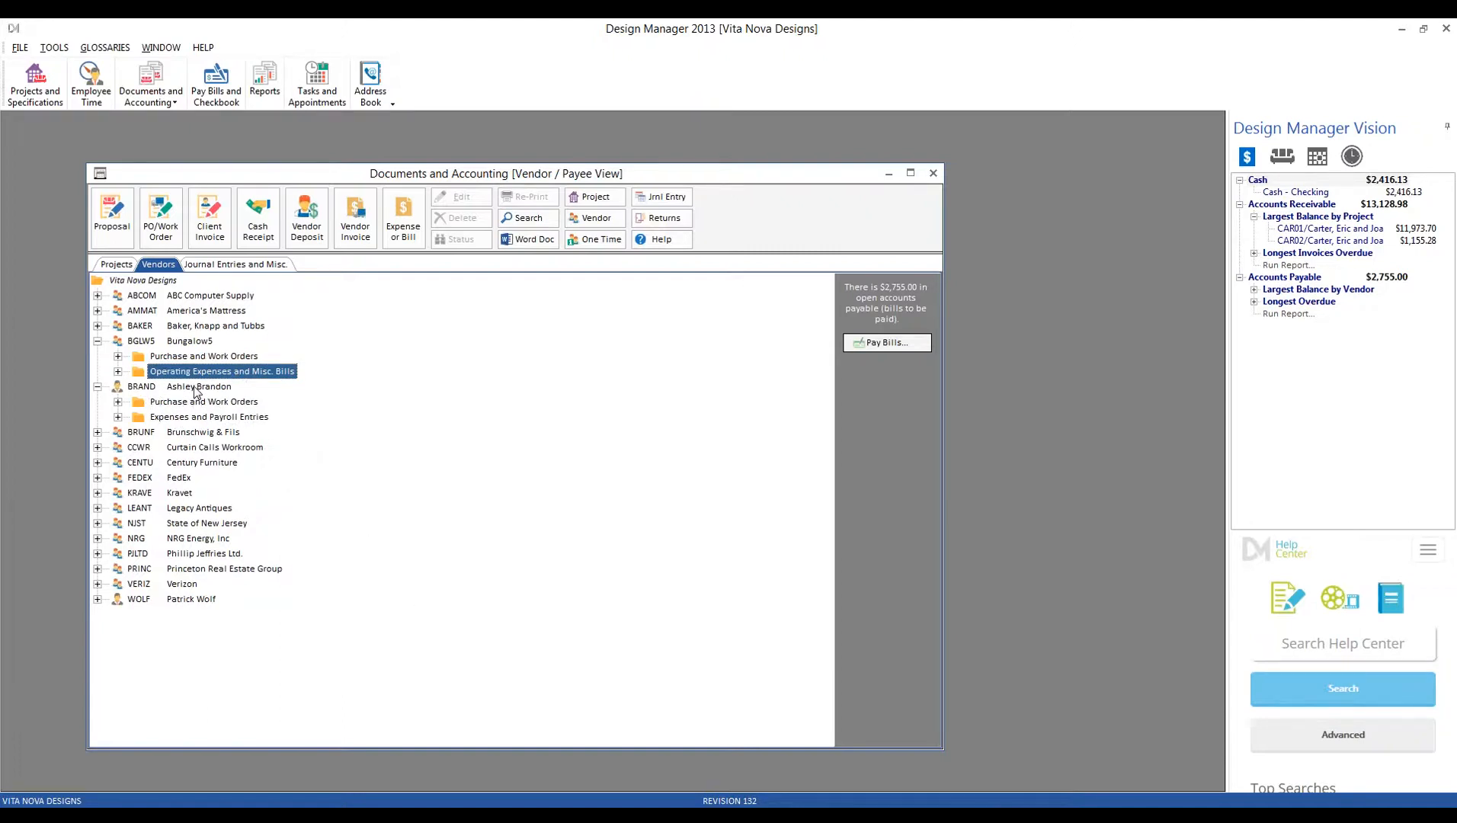
{"action": "left_click", "coordinate": [99, 342]}
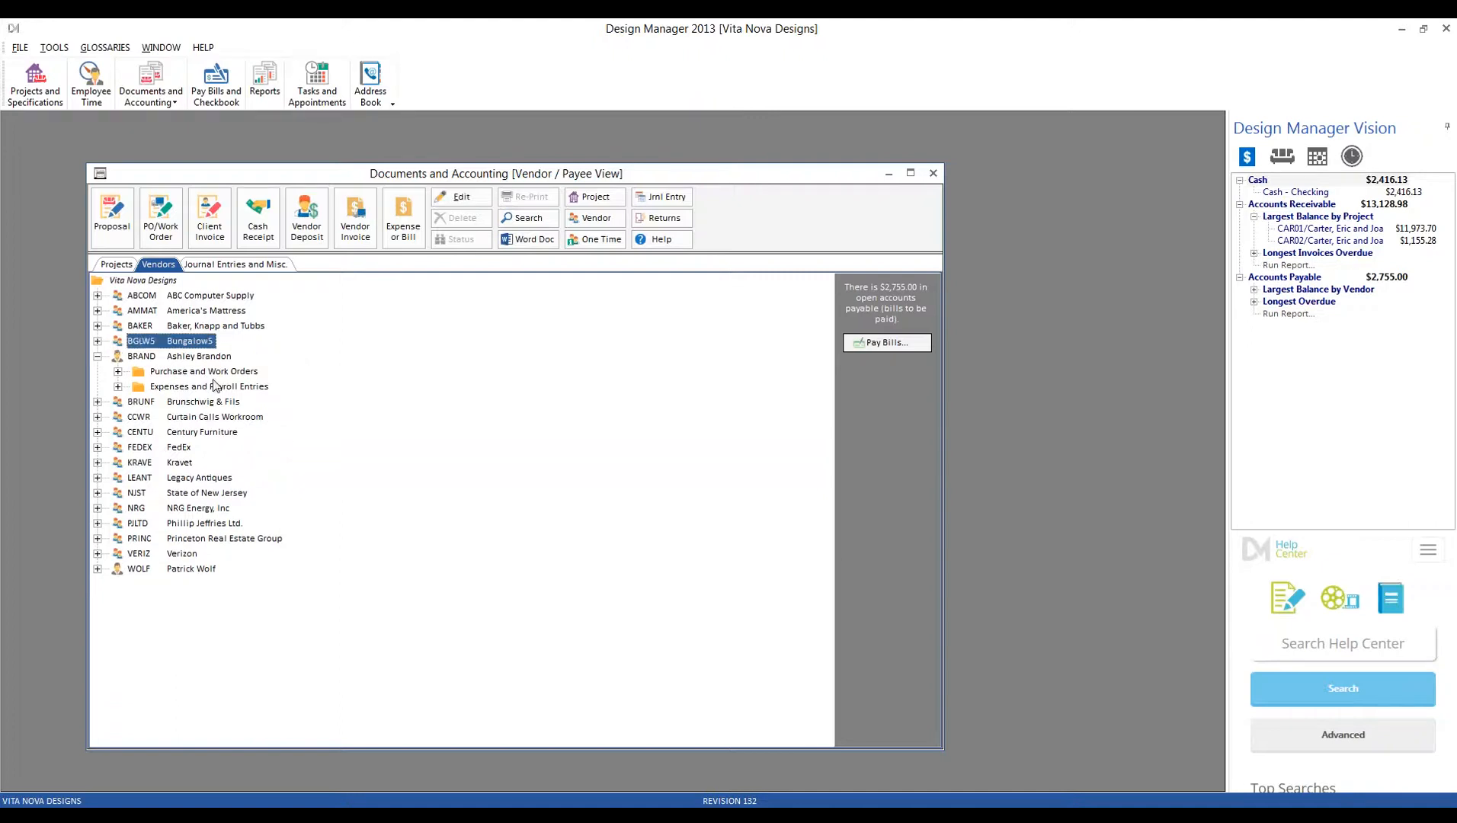
{"action": "left_click", "coordinate": [215, 386]}
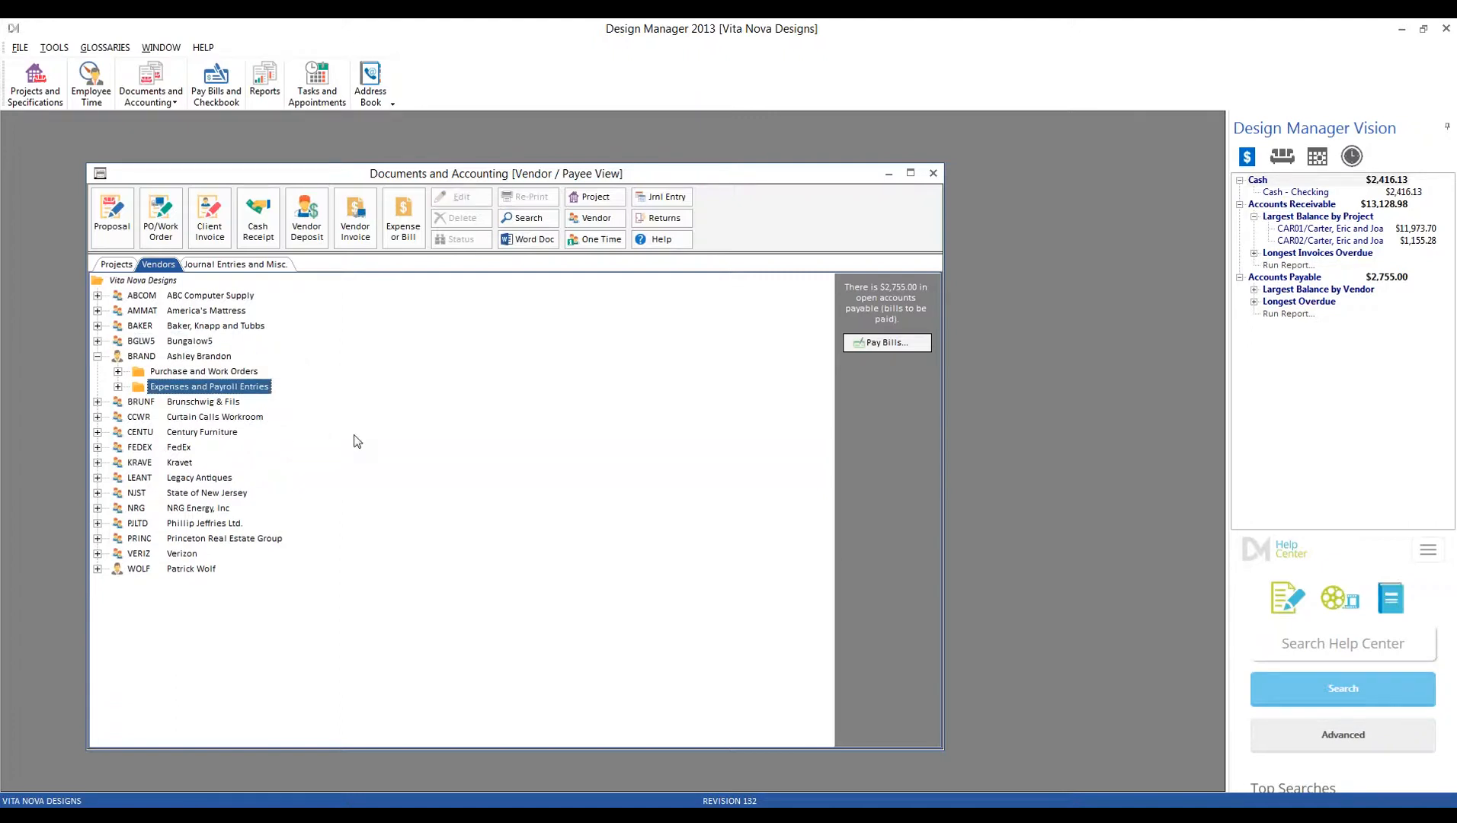
Switch to Design Manager Pro 8.0 and examine the Payroll Entry type in a new Bills & Invoices entry, discarding the entry.
{"action": "mouse_move", "coordinate": [756, 817]}
{"action": "left_click", "coordinate": [696, 770]}
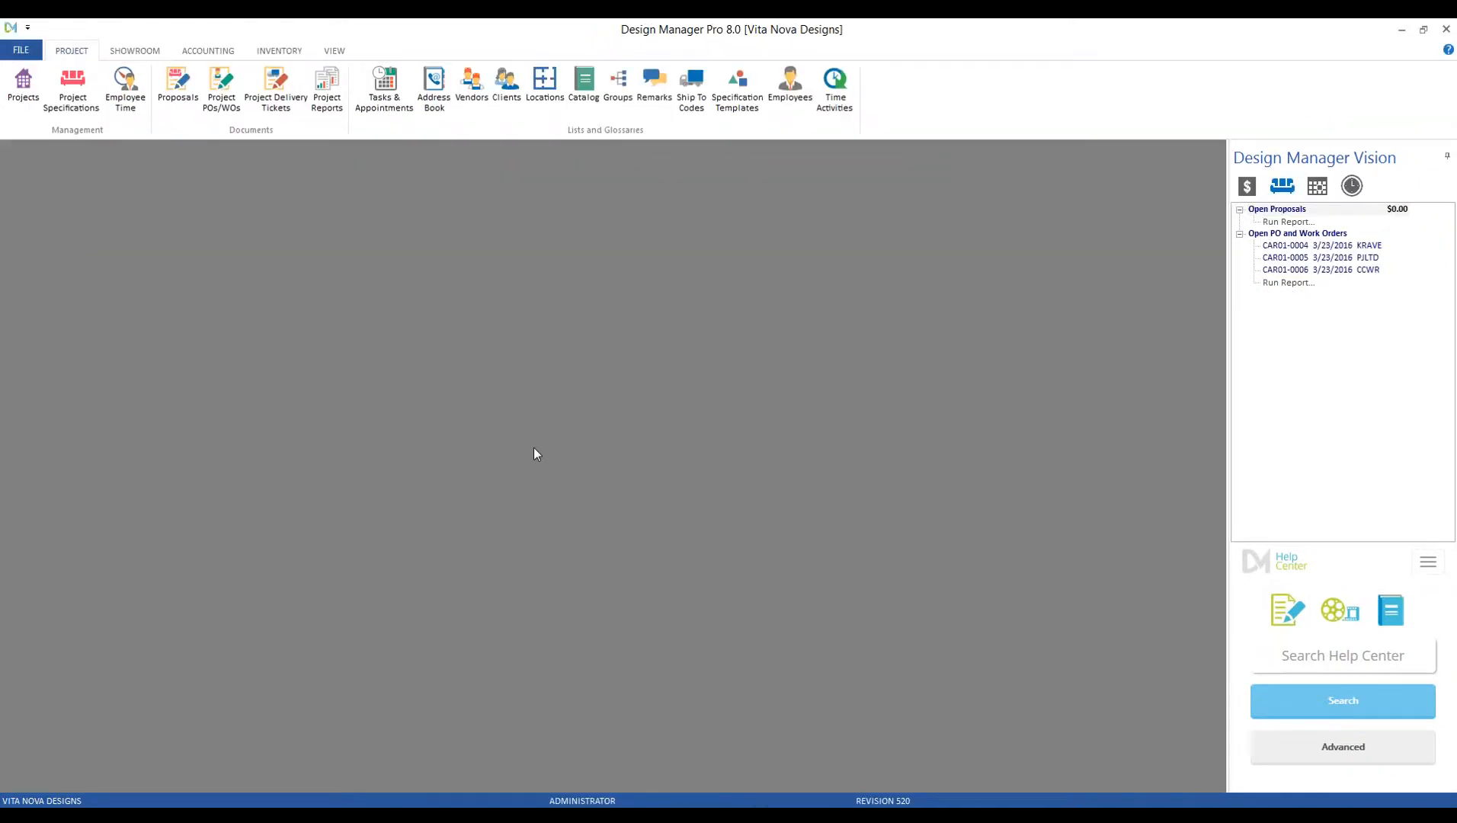
{"action": "left_click", "coordinate": [217, 51]}
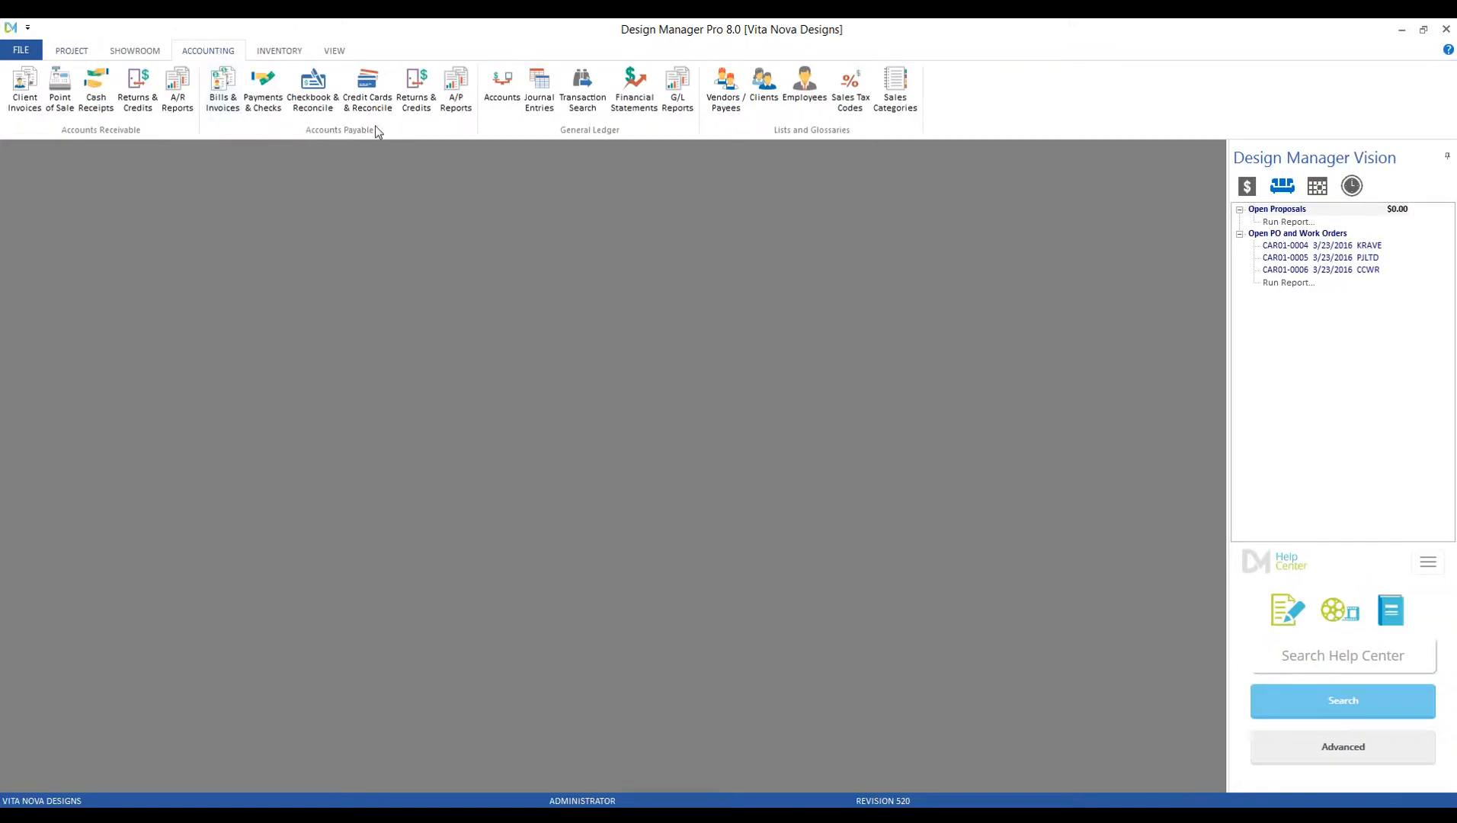
{"action": "left_click", "coordinate": [221, 89]}
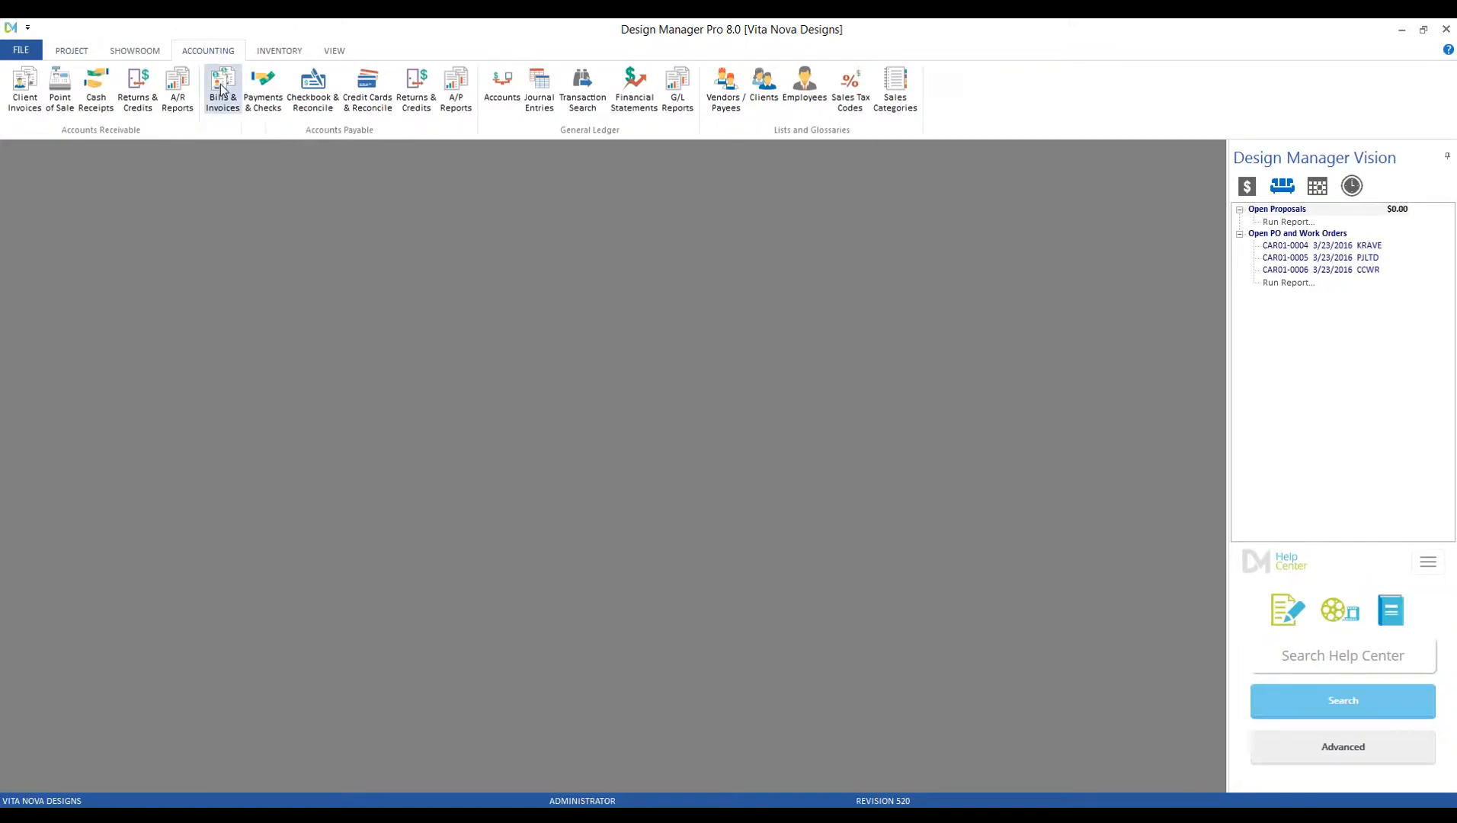
{"action": "left_click", "coordinate": [39, 675]}
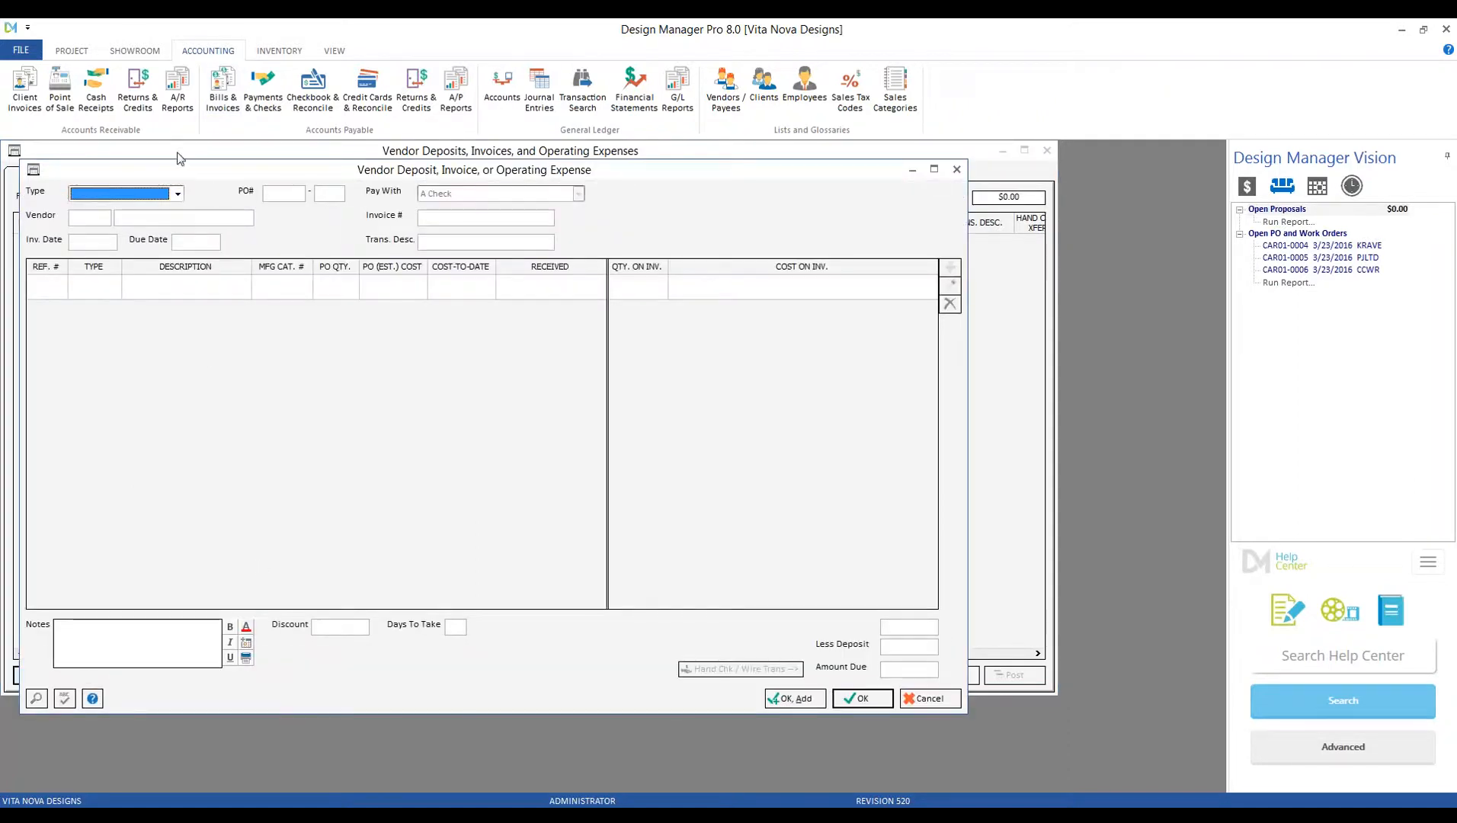
{"action": "left_click", "coordinate": [176, 194]}
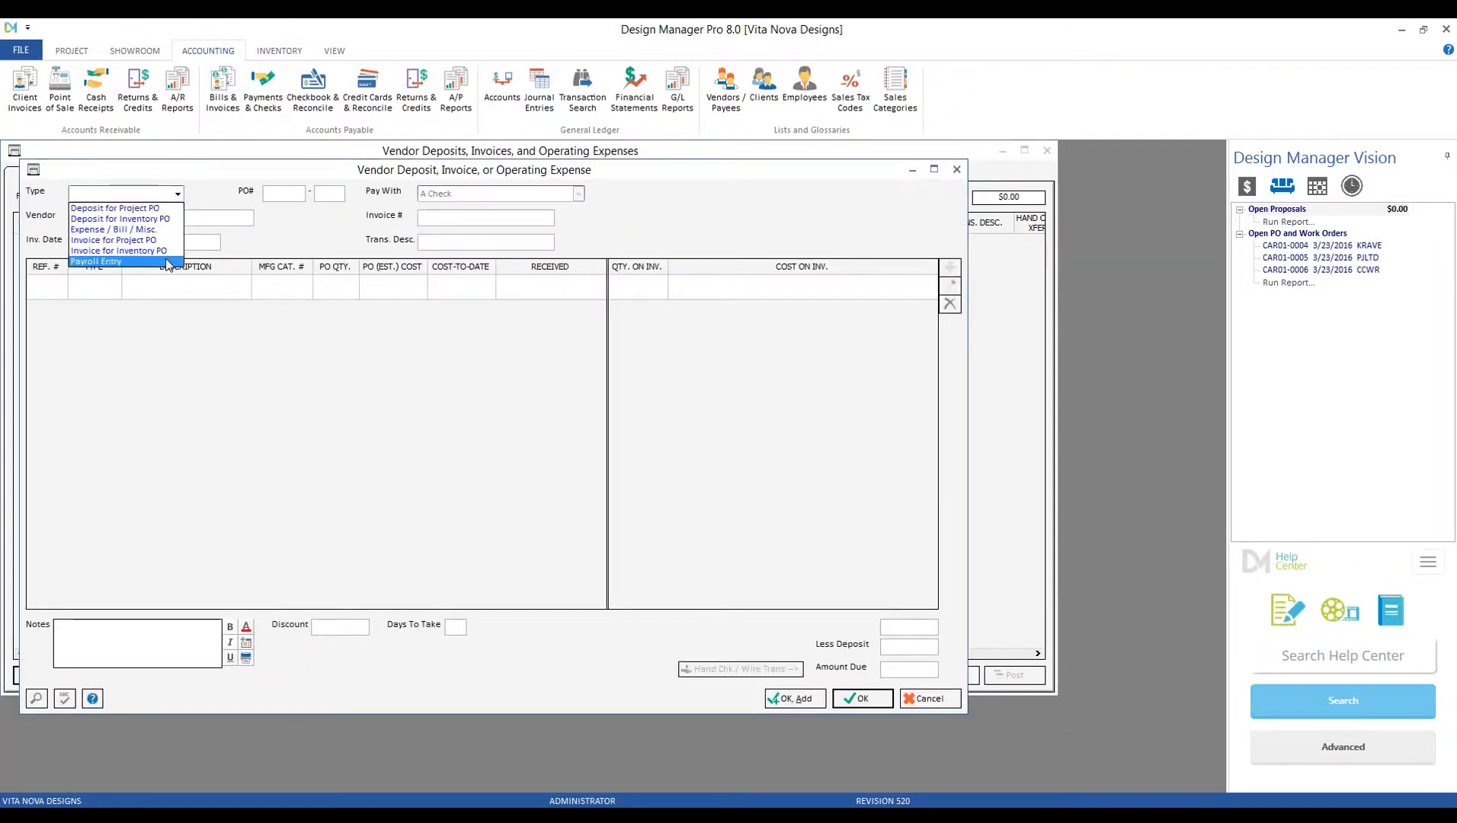
{"action": "left_click", "coordinate": [153, 261]}
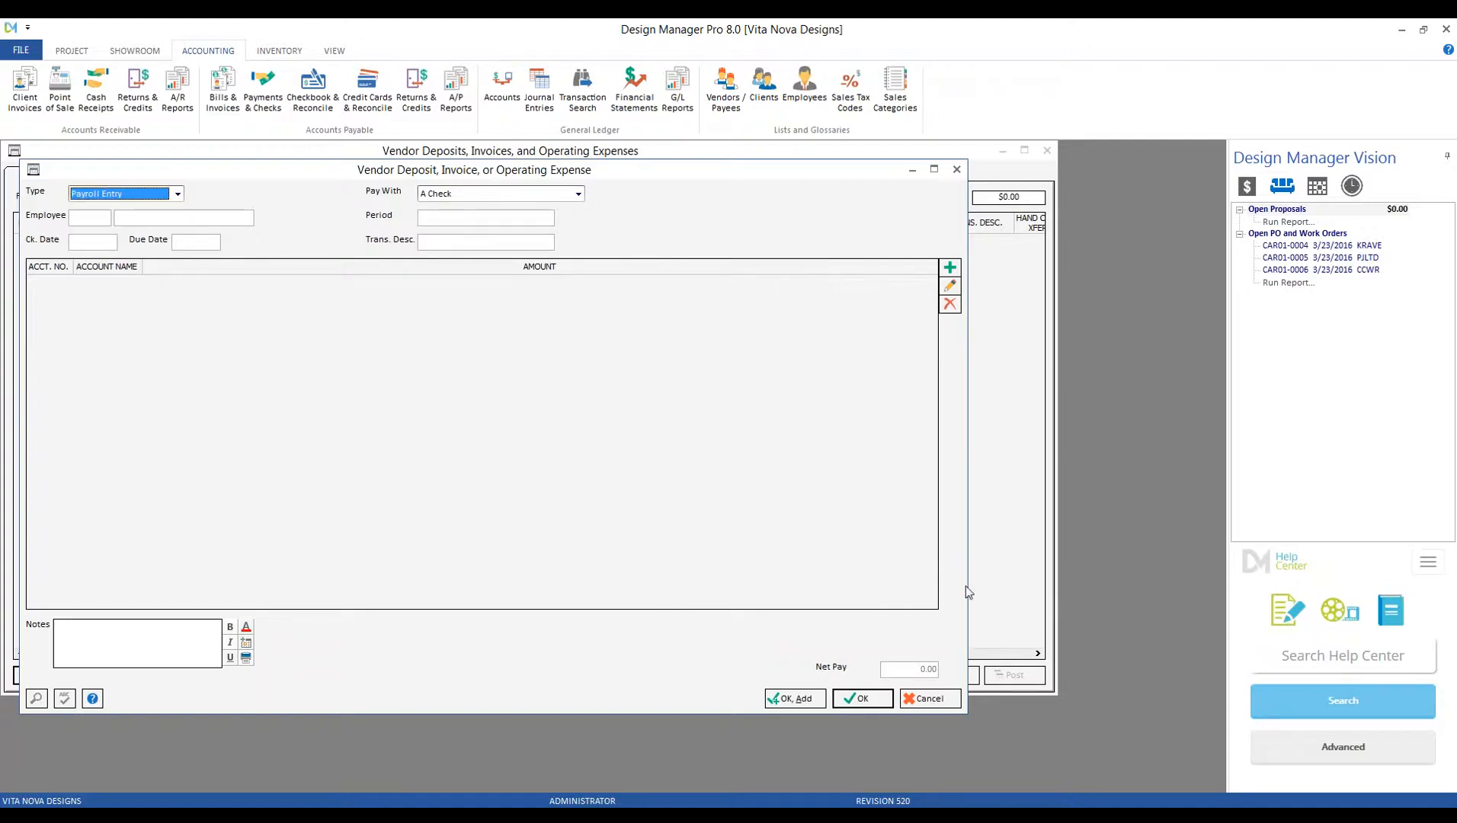
{"action": "left_click", "coordinate": [928, 698]}
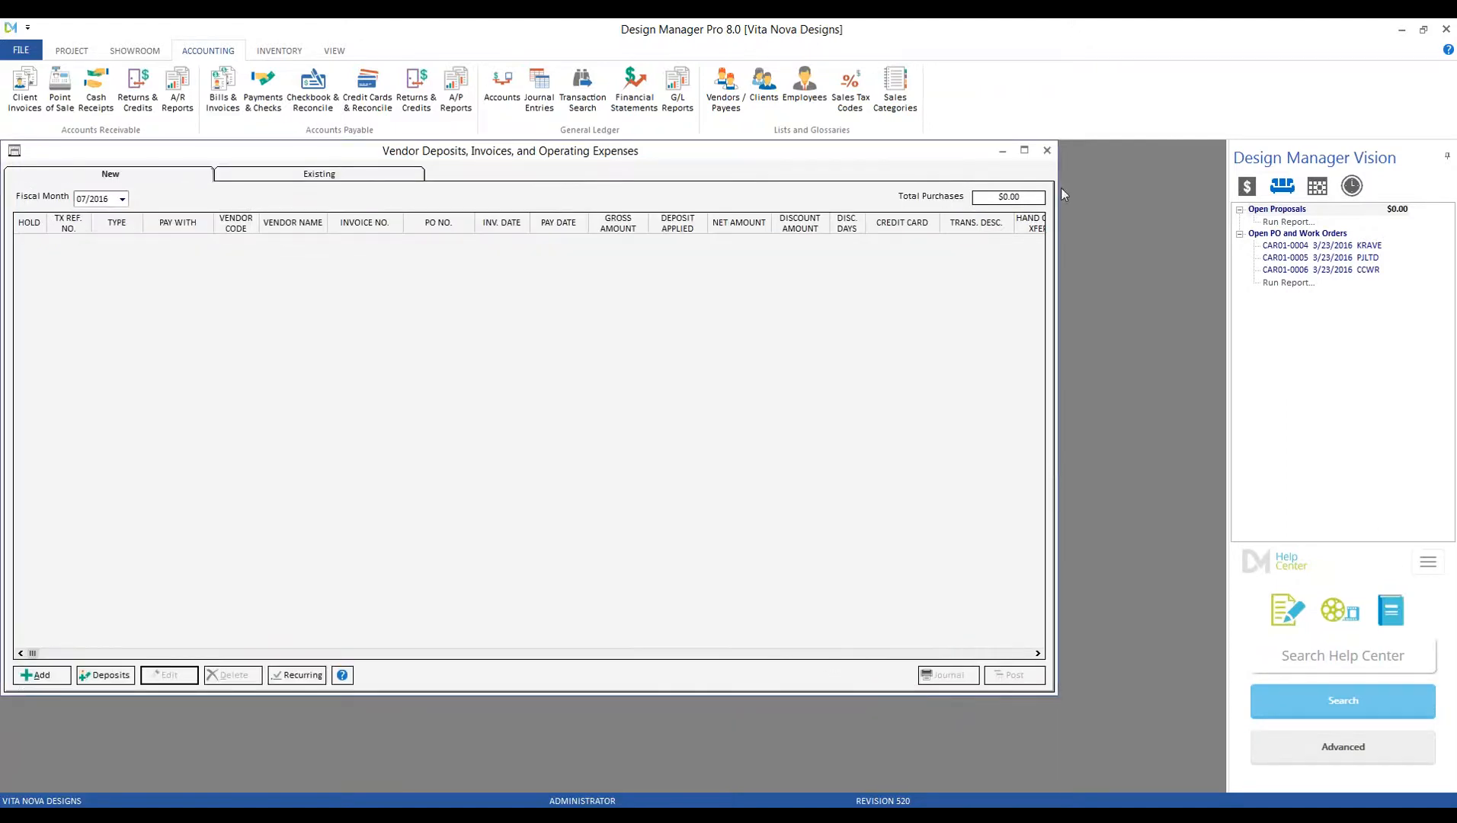
{"action": "left_click", "coordinate": [1049, 151]}
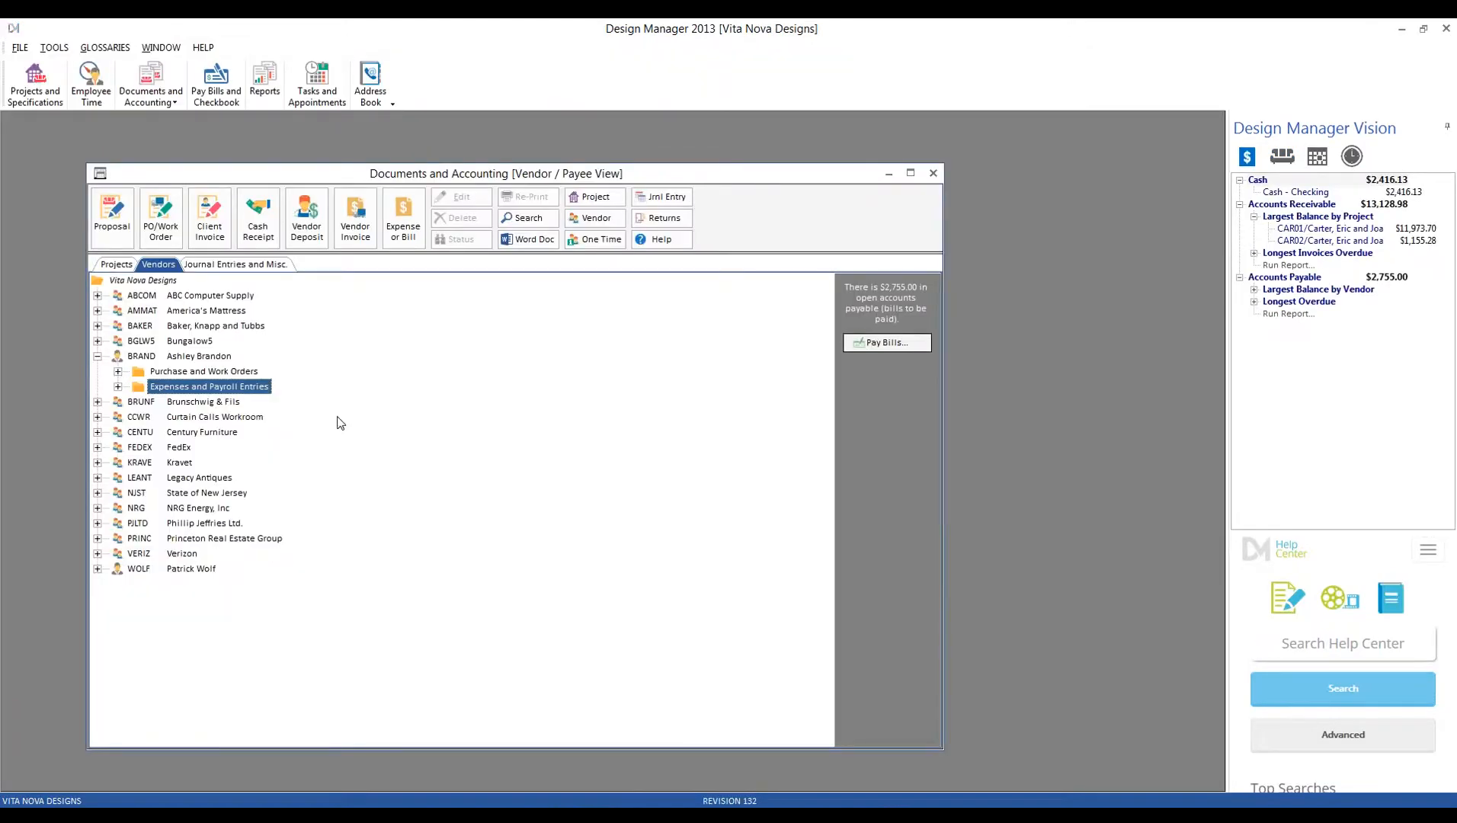
Expand the first employee's Expenses and Payroll Entries folder in Design Manager 2013 and start a new payroll entry from it.
{"action": "left_click", "coordinate": [118, 386]}
{"action": "left_click", "coordinate": [138, 402]}
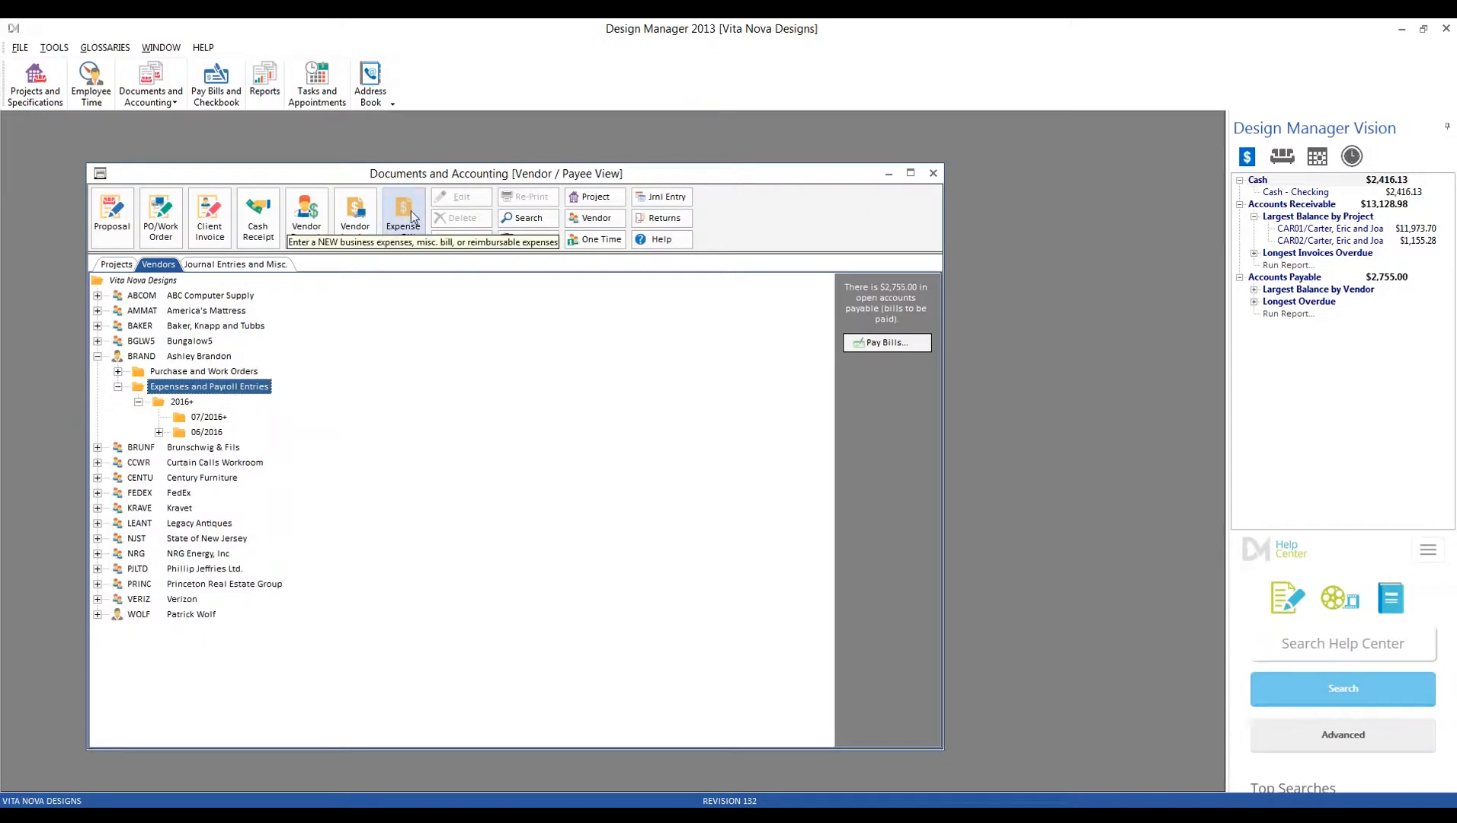
{"action": "right_click", "coordinate": [233, 390]}
{"action": "mouse_move", "coordinate": [276, 406]}
{"action": "left_click", "coordinate": [415, 405]}
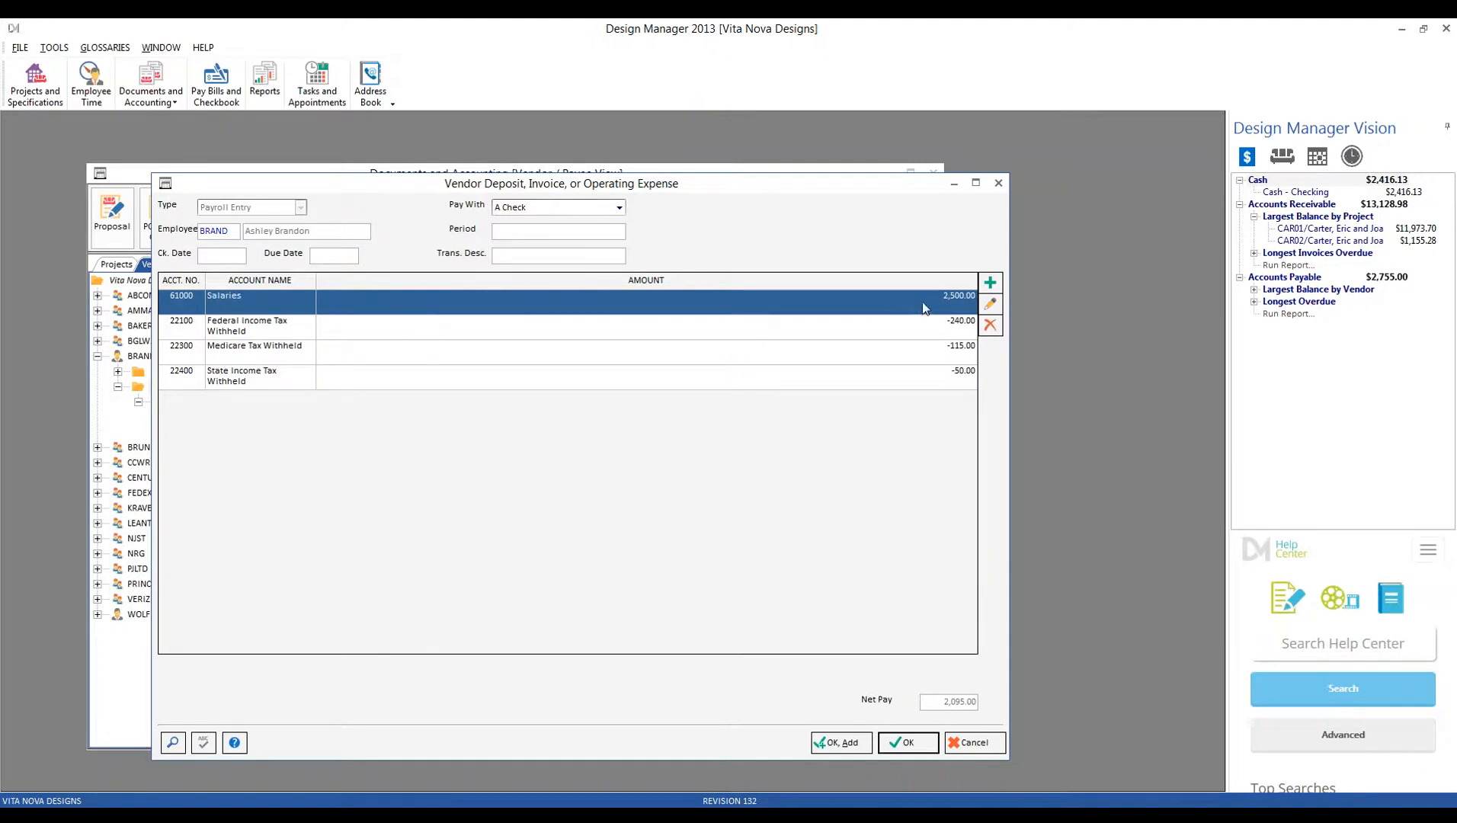
Review the Federal Income, Medicare and State Income Tax Withheld lines in the new payroll entry.
{"action": "left_click", "coordinate": [921, 329]}
{"action": "left_click", "coordinate": [917, 356]}
{"action": "left_click", "coordinate": [913, 381]}
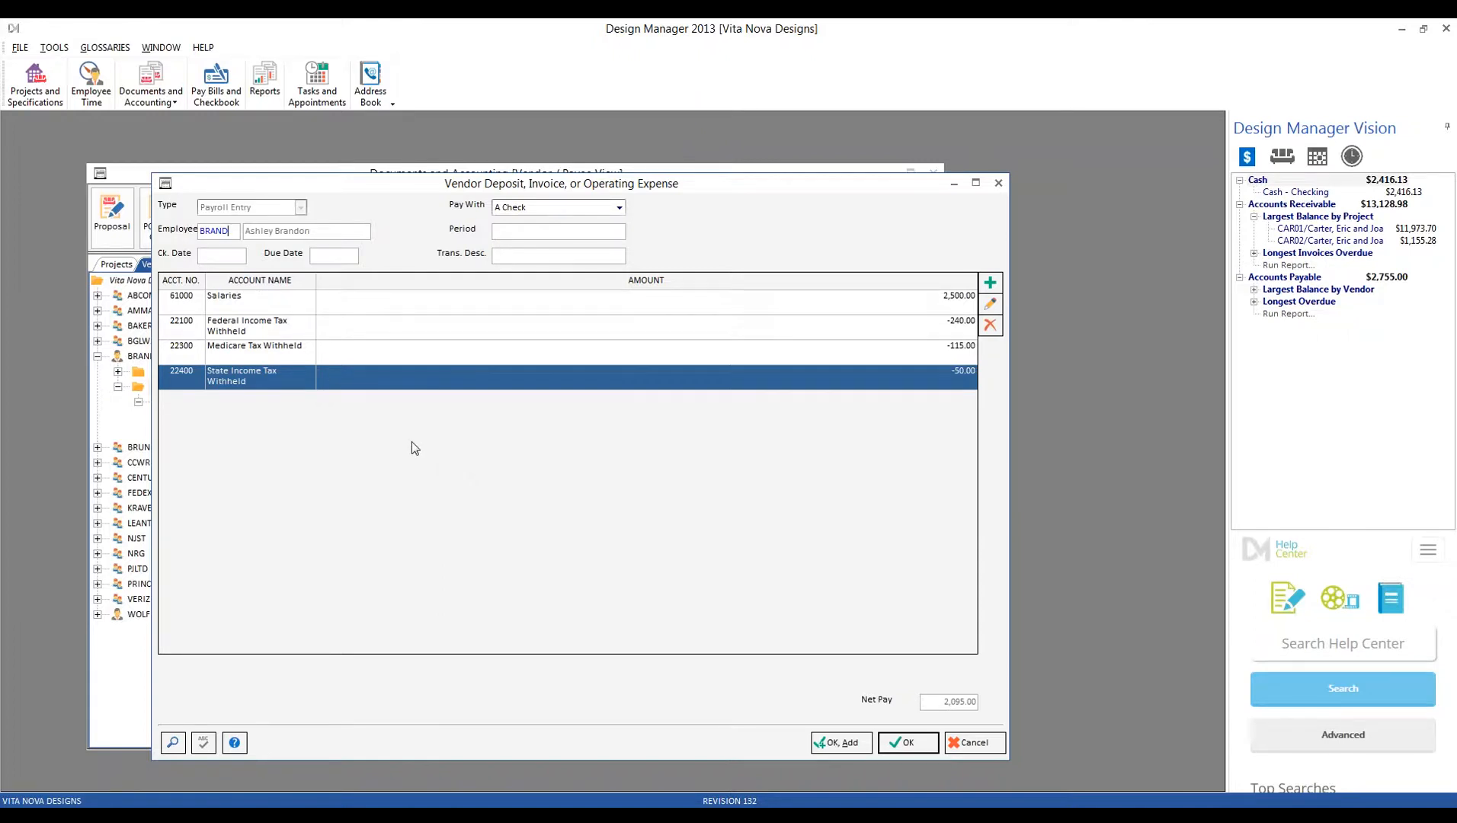
Enter period 7/1/16-7/15/16, check and due dates 7/15/2016, and a transaction description combining the employee code with 7/1-7/15.
{"action": "left_click", "coordinate": [508, 233]}
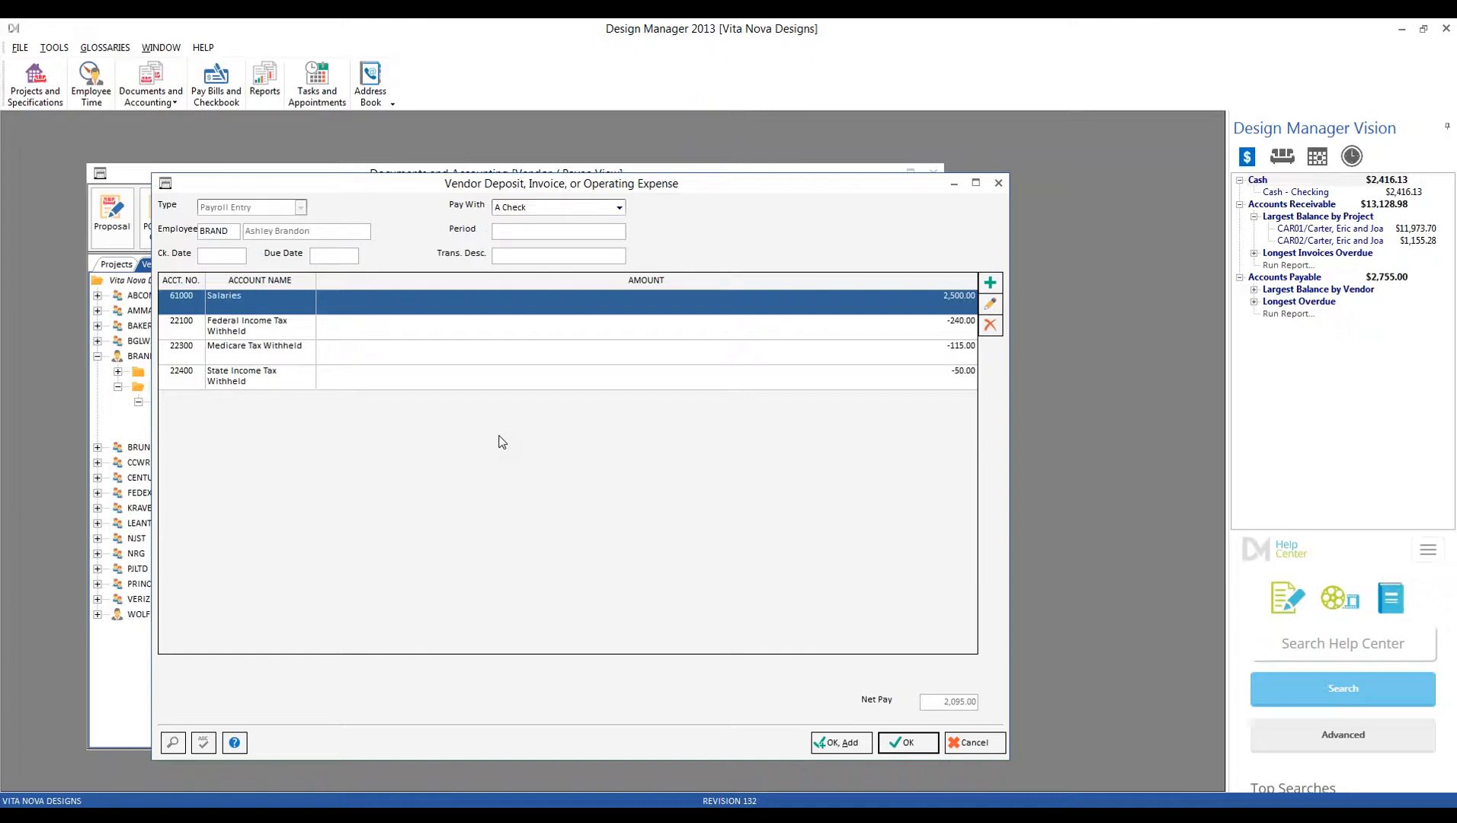
{"action": "type", "text": "7/1/16"}
{"action": "type", "text": "-7/"}
{"action": "type", "text": "15/1"}
{"action": "type", "text": "7"}
{"action": "type", "text": " 15"}
{"action": "key", "text": "Tab"}
{"action": "type", "text": "BR"}
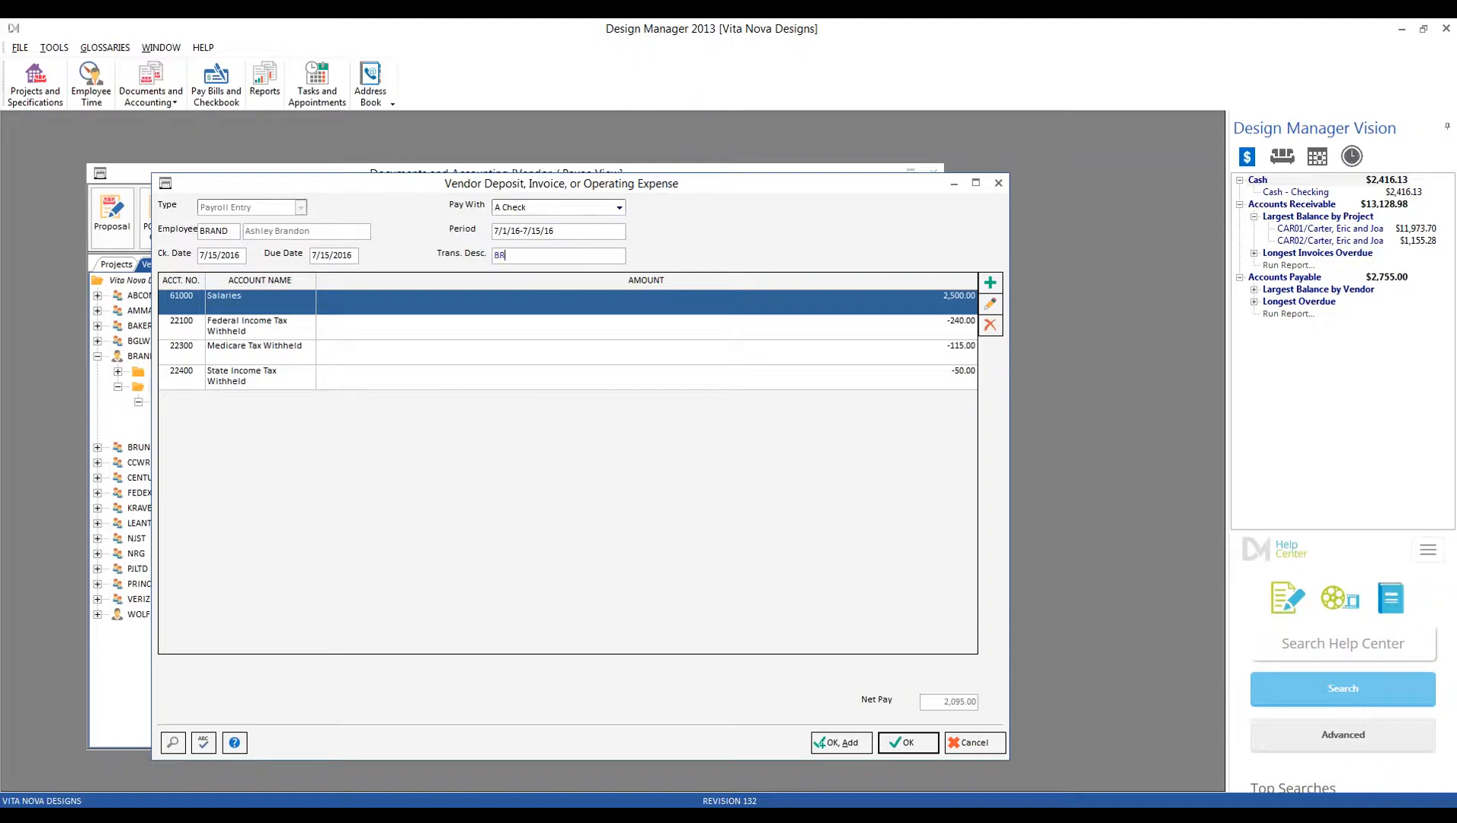
{"action": "type", "text": "AND - 7/1-7/15"}
Check the withholding lines and view the State Income Tax Withheld line's distribution without changing it.
{"action": "left_click", "coordinate": [702, 327]}
{"action": "left_click", "coordinate": [702, 353]}
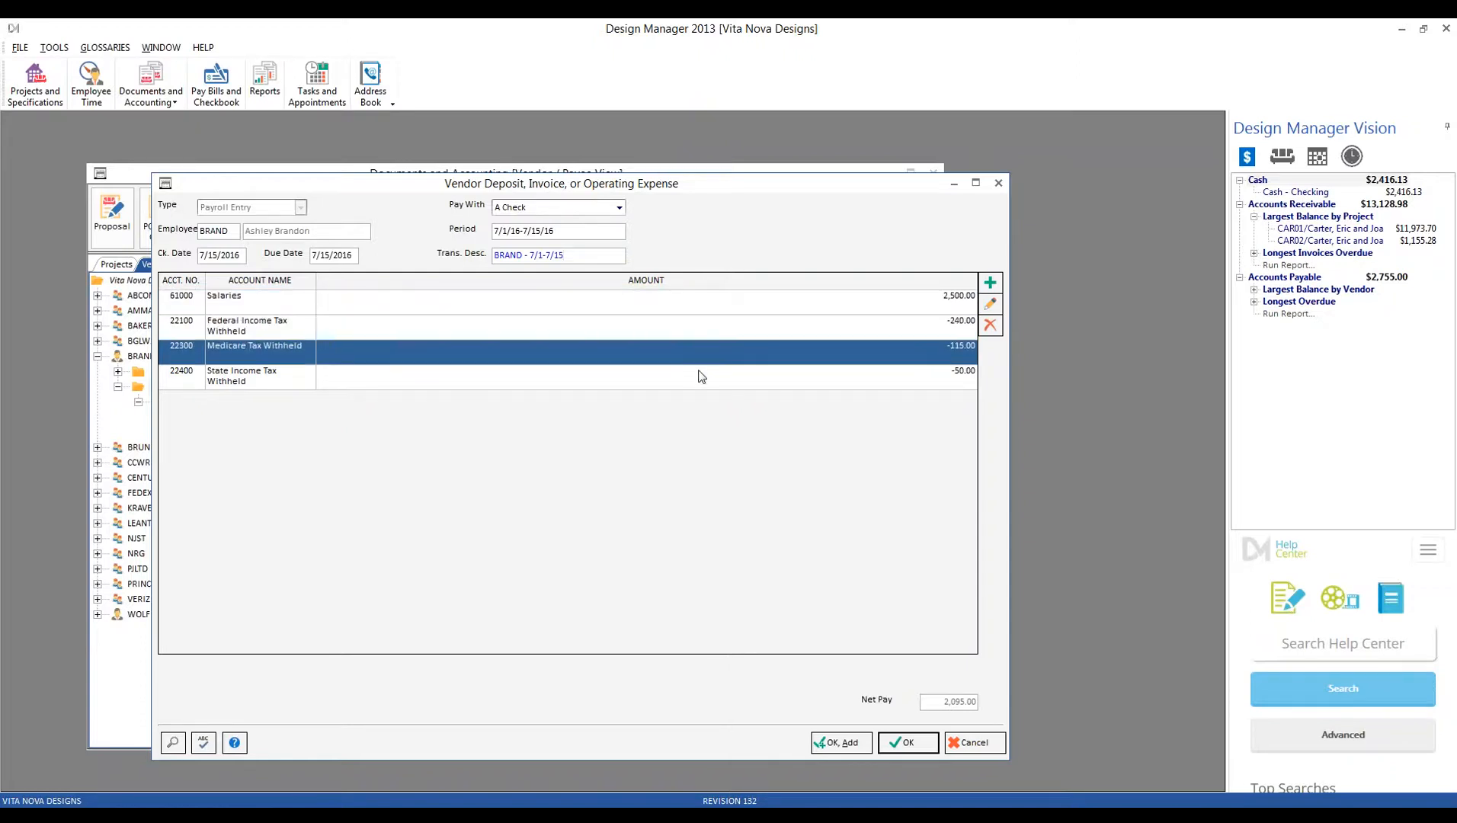
{"action": "left_click", "coordinate": [701, 377]}
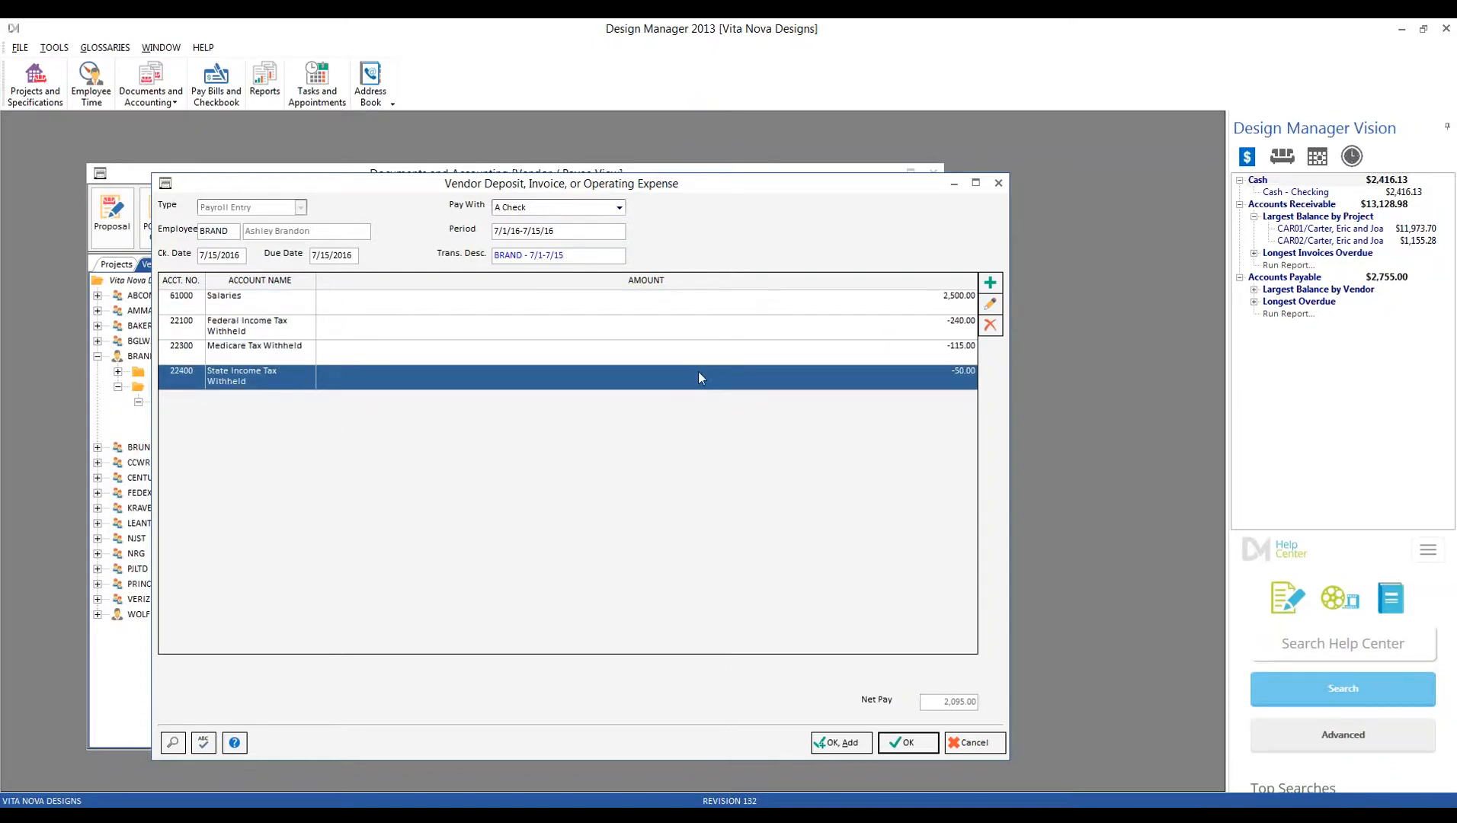
{"action": "left_click", "coordinate": [699, 377]}
{"action": "key", "text": "Escape"}
Add a Quarterly Local Services Tax line of -10 to the payroll entry.
{"action": "left_click", "coordinate": [989, 283]}
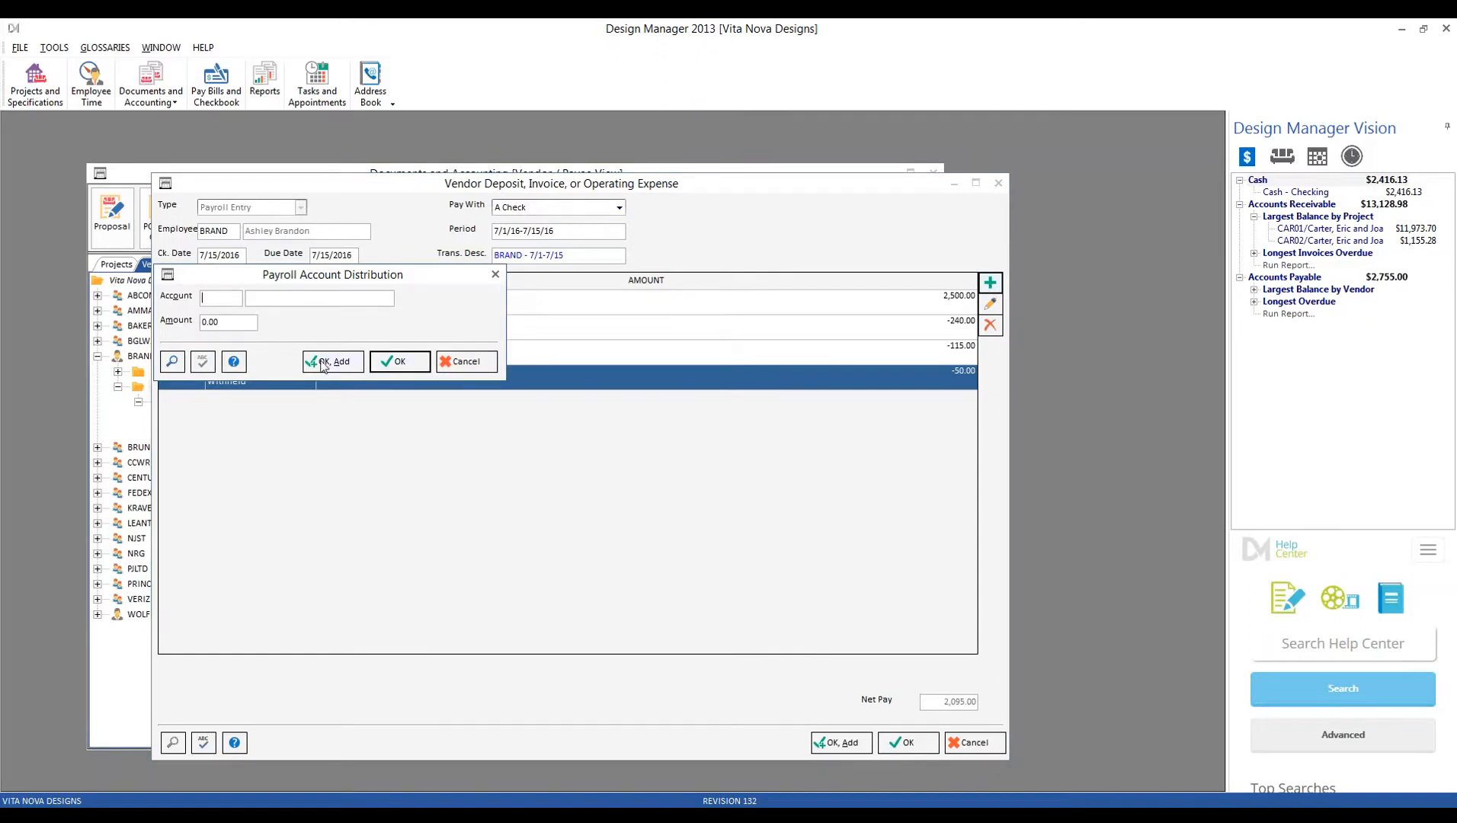
{"action": "left_click", "coordinate": [172, 361]}
{"action": "type", "text": "2"}
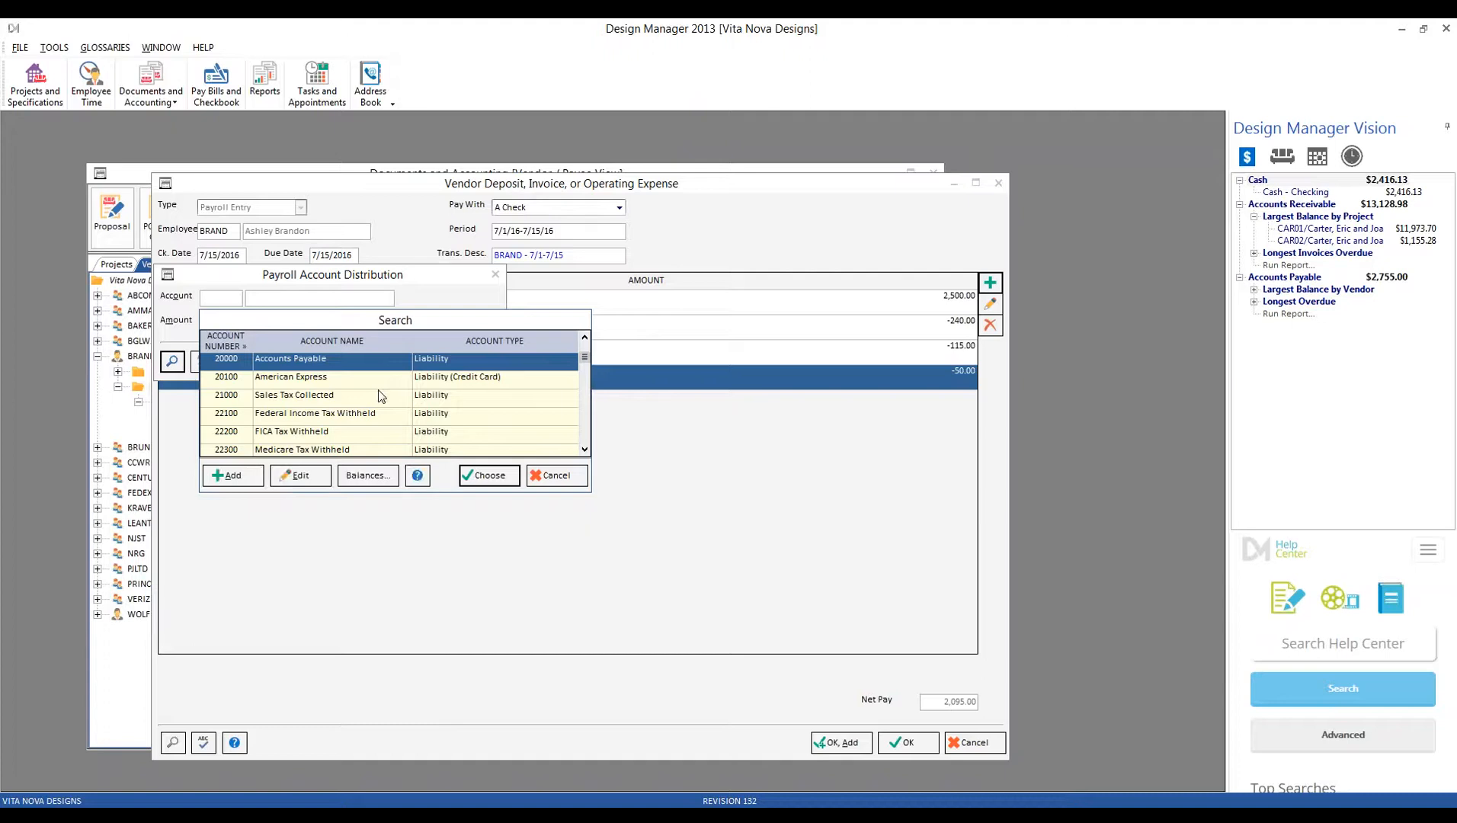
{"action": "scroll", "coordinate": [379, 397], "scroll_direction": "down", "scroll_amount": 4}
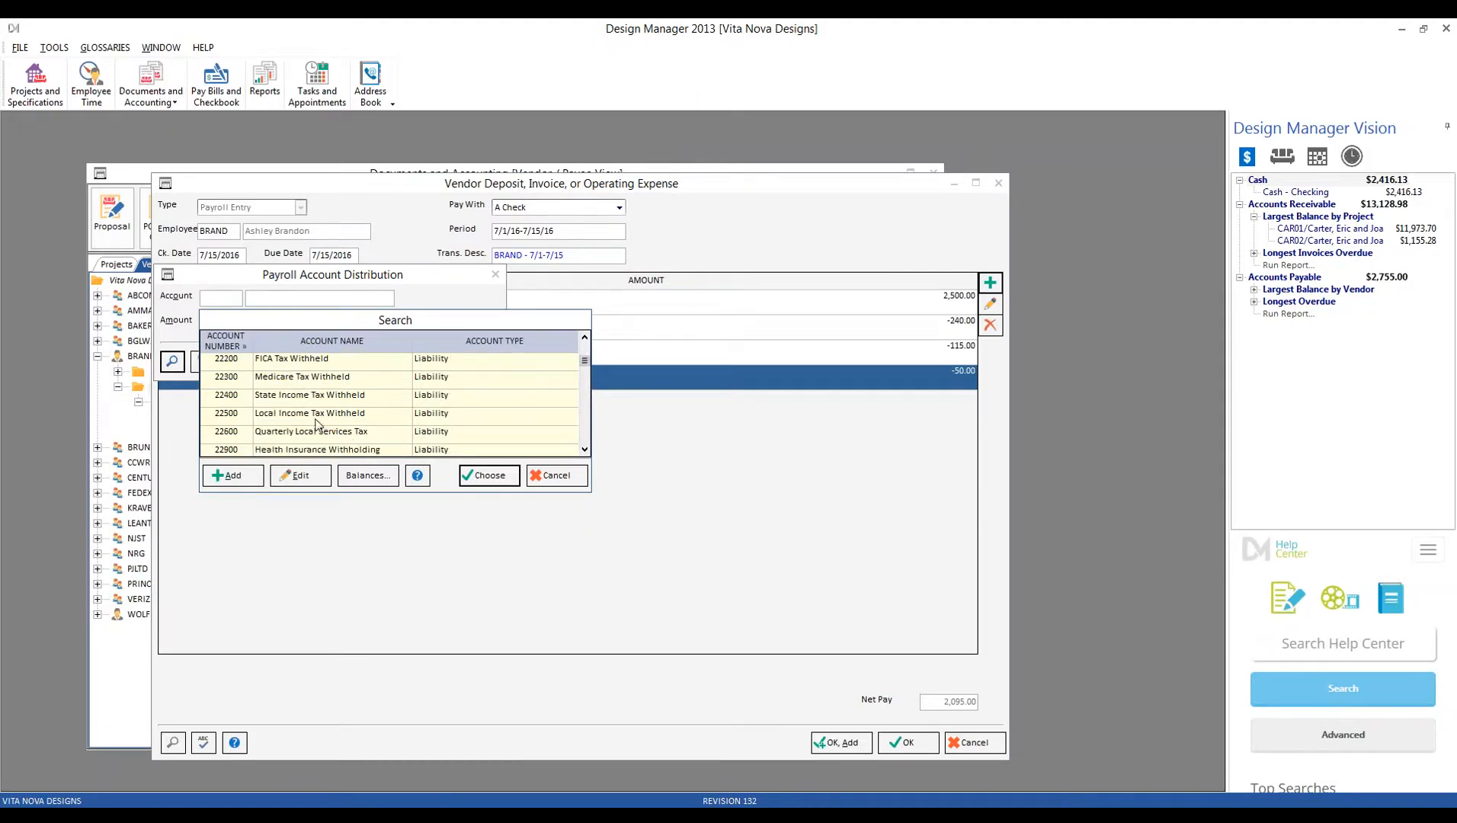
{"action": "left_click", "coordinate": [320, 435]}
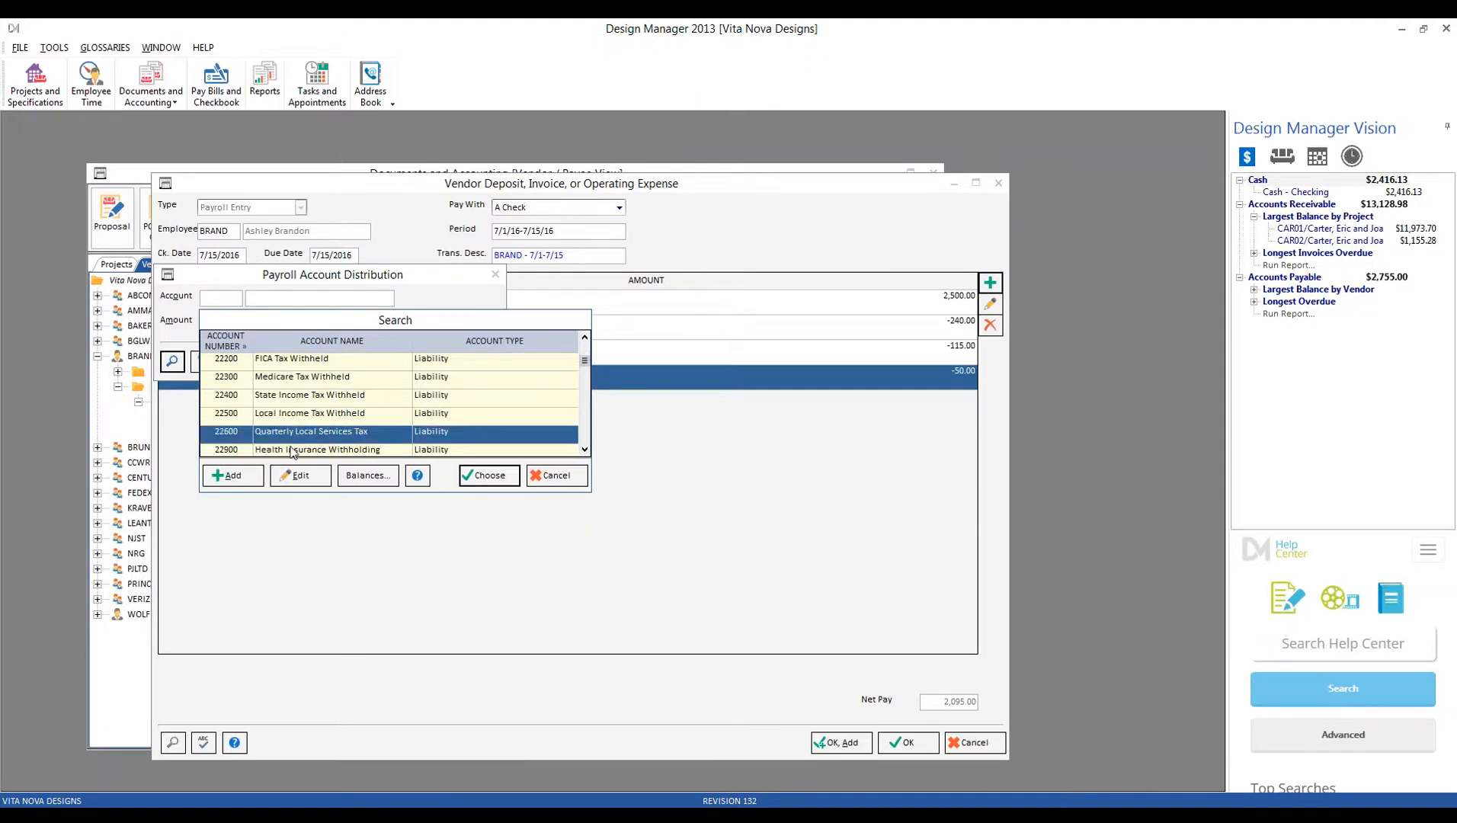
{"action": "left_click", "coordinate": [491, 476]}
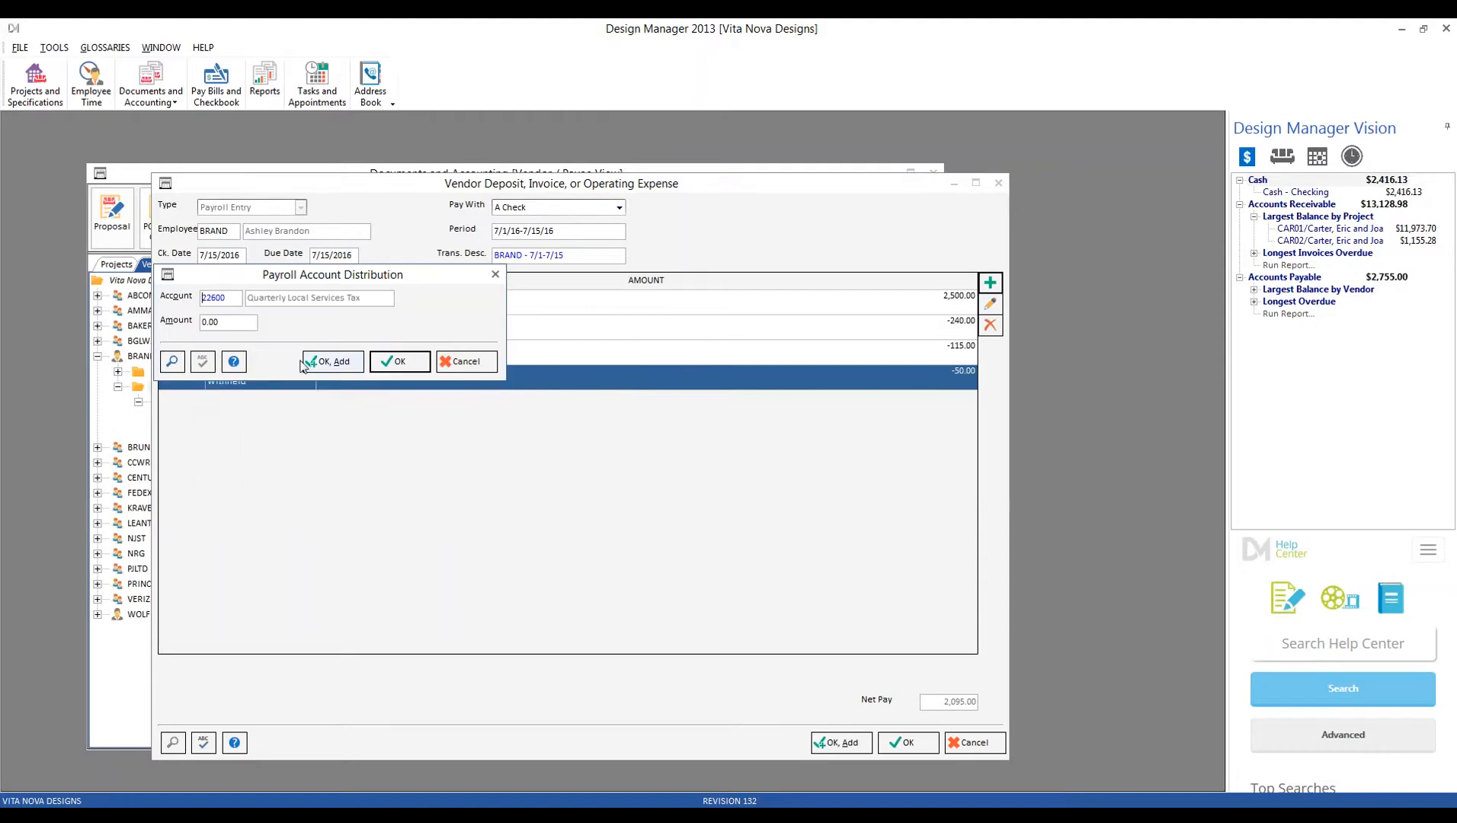
{"action": "type", "text": "-10"}
{"action": "left_click", "coordinate": [400, 361]}
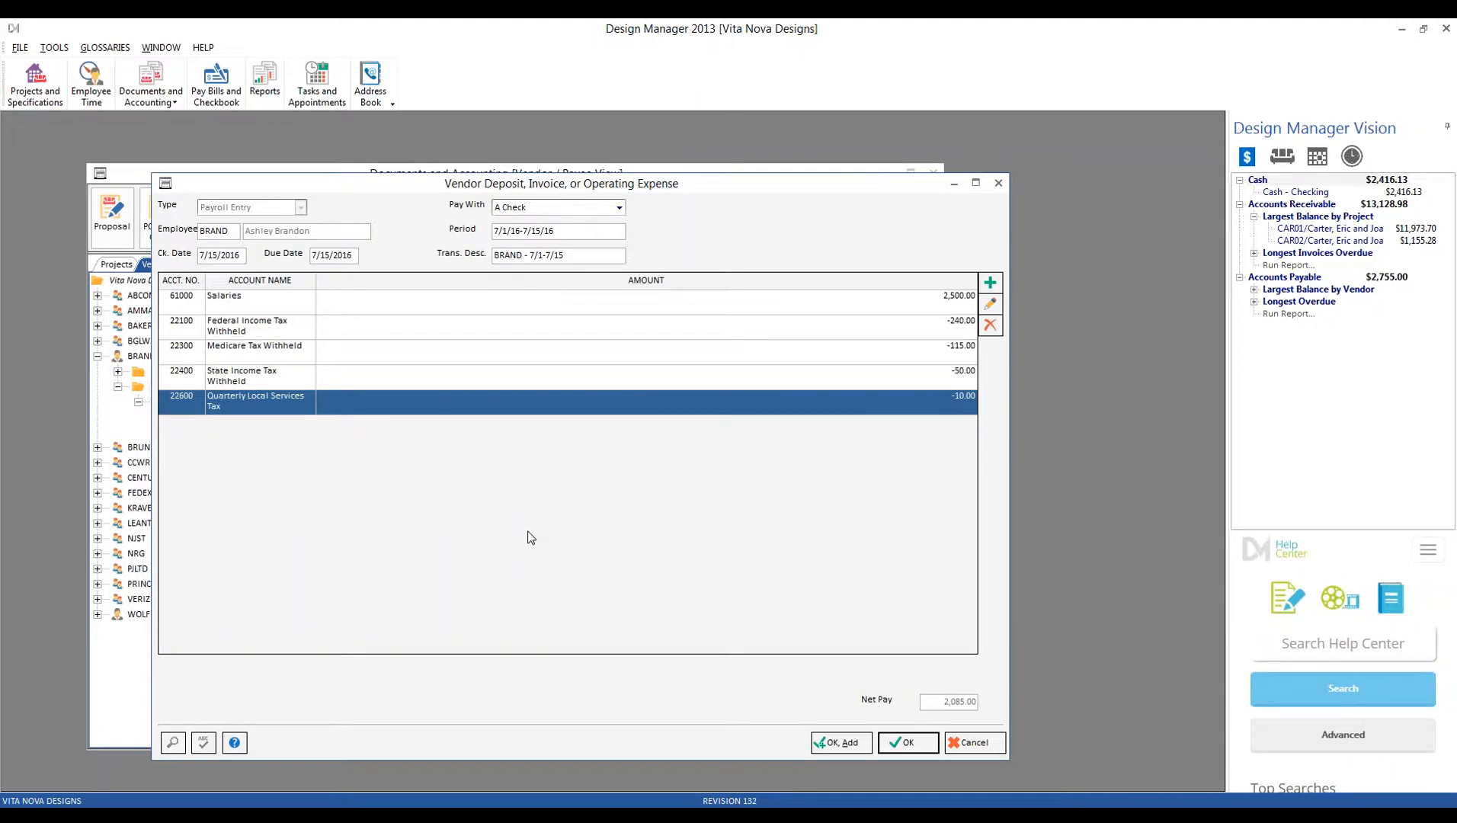
Save the payroll entry and go from Documents and Accounting to Pay Bills and Checkbook.
{"action": "left_click", "coordinate": [911, 739]}
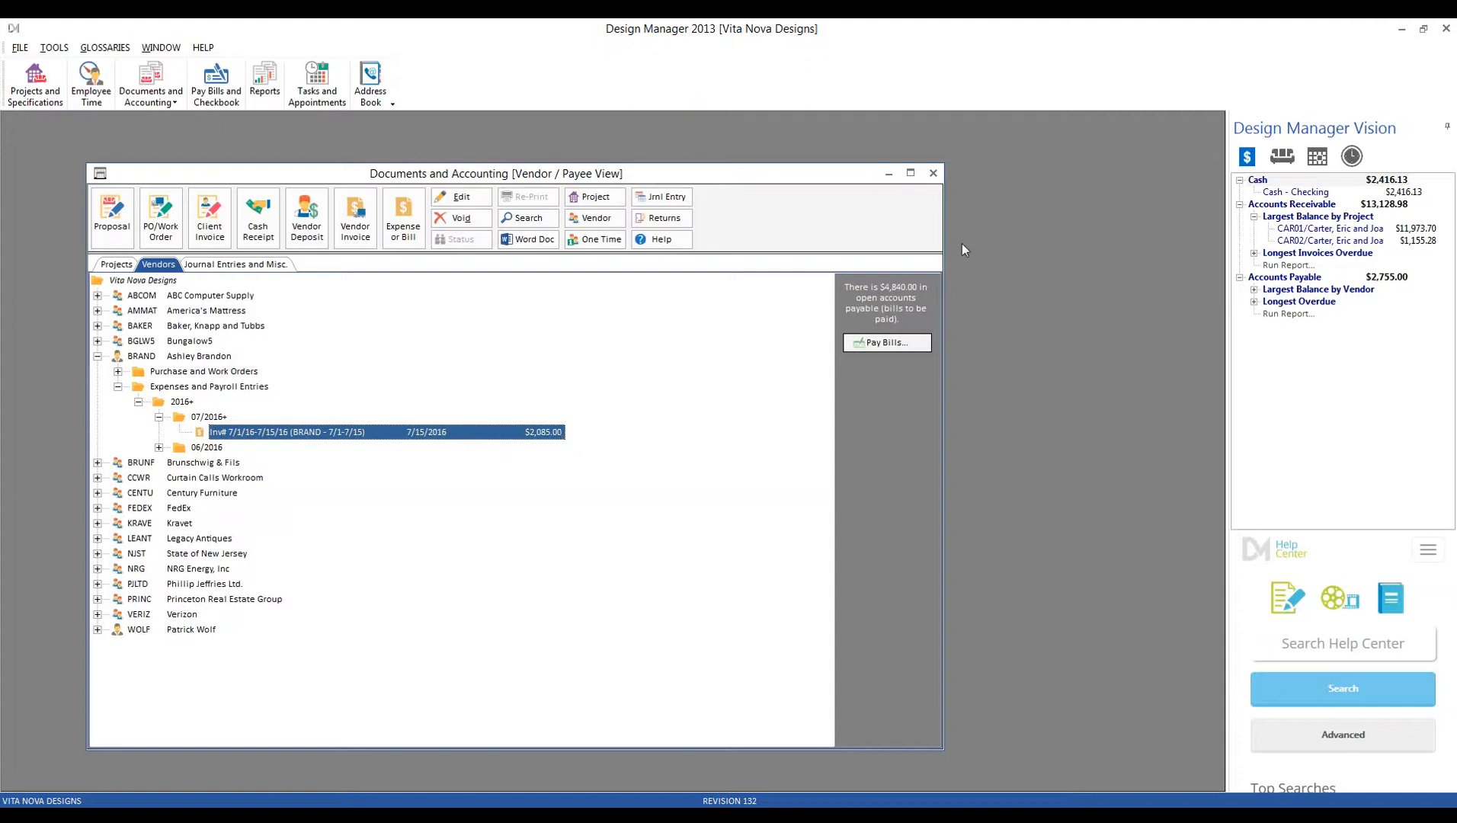
{"action": "left_click", "coordinate": [932, 173]}
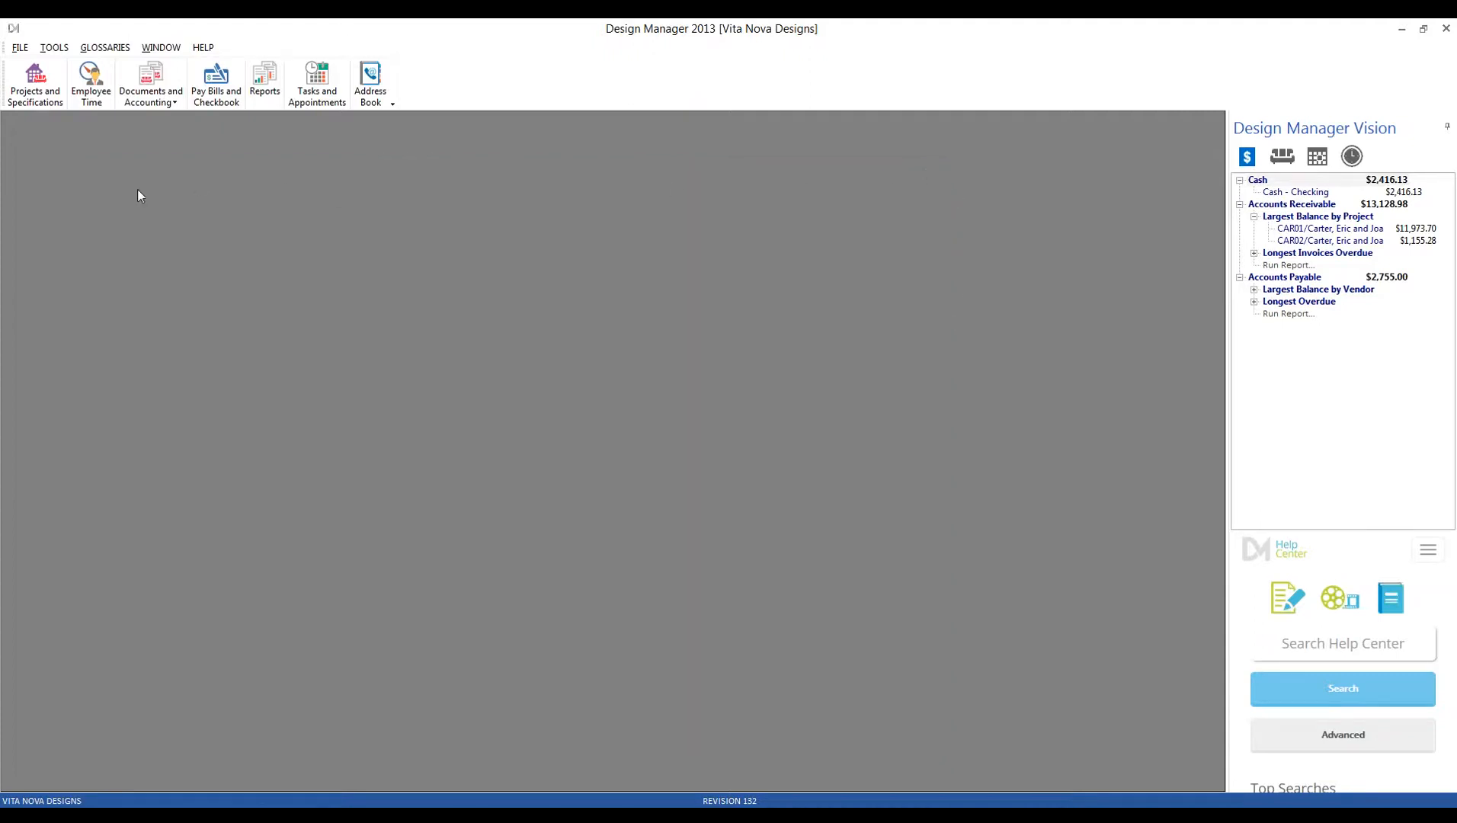
{"action": "left_click", "coordinate": [217, 80]}
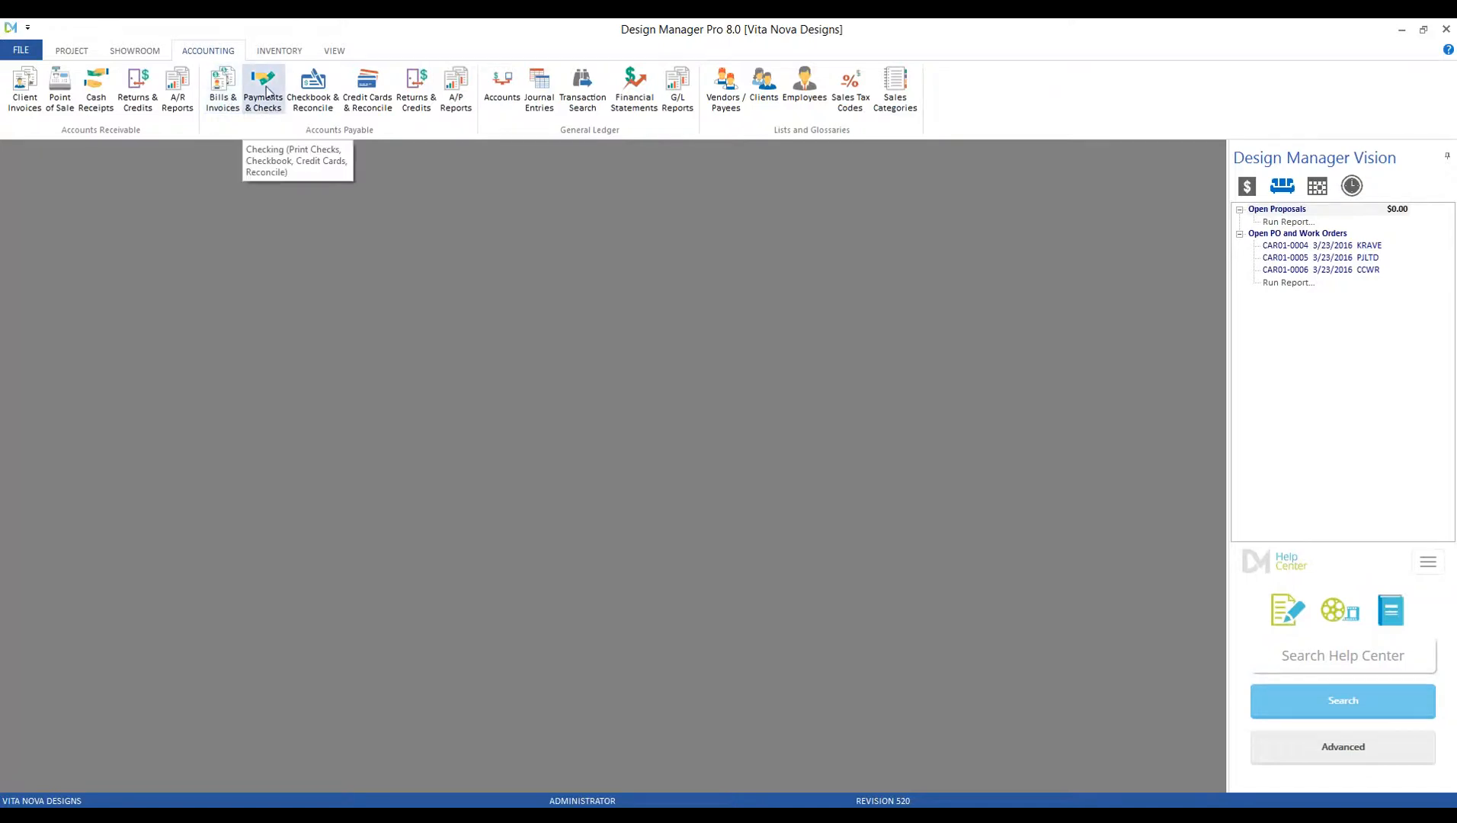
View the Payments and Print Checks list in Design Manager Pro 8.0 and close it.
{"action": "left_click", "coordinate": [263, 86]}
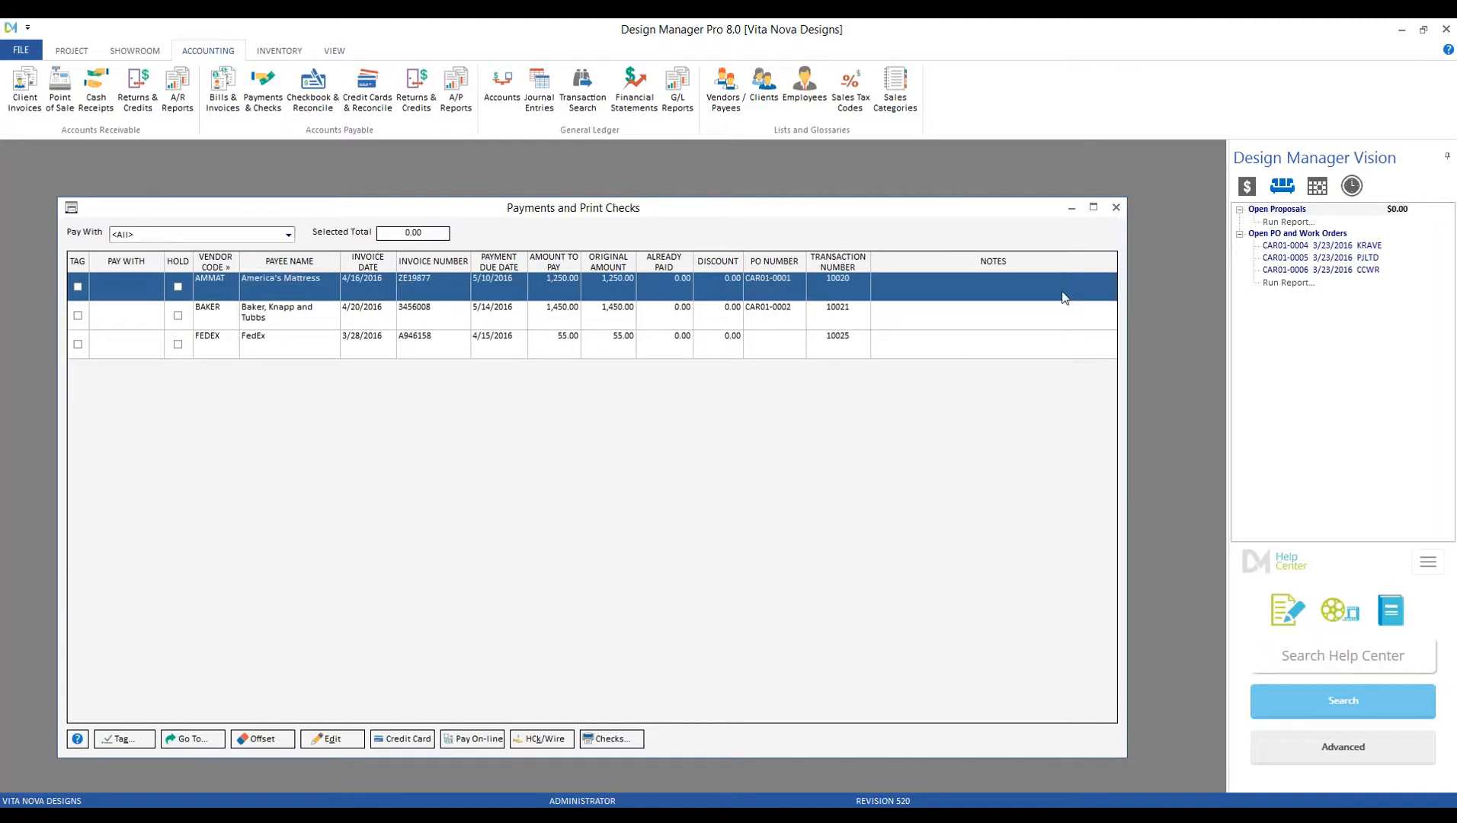
{"action": "left_click", "coordinate": [1115, 207]}
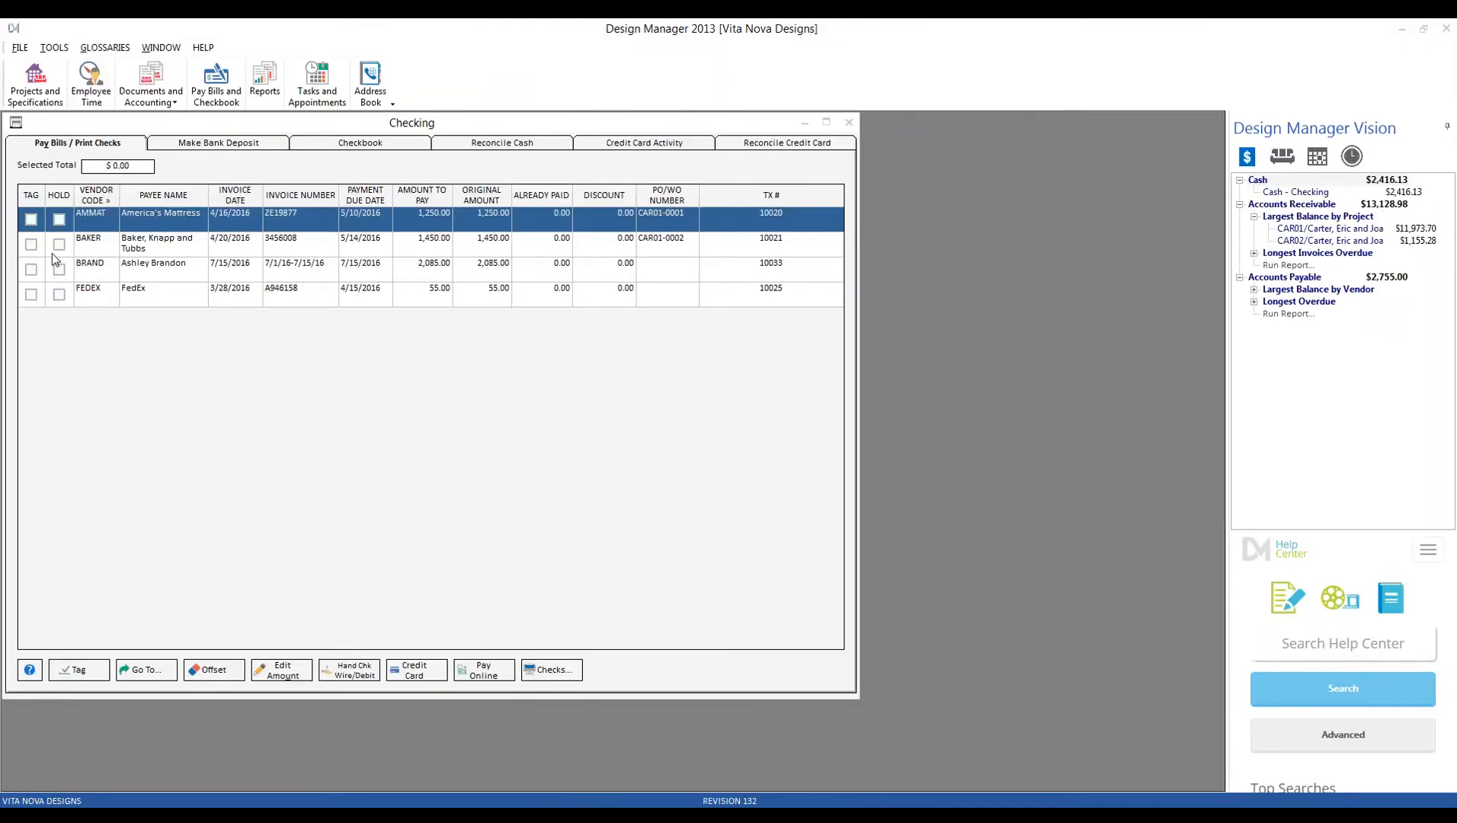
In Design Manager 2013, tag the employee's 7/1/16-7/15/16 payroll item and set up a check run from Cash - Checking.
{"action": "left_click", "coordinate": [133, 267]}
{"action": "left_click_drag", "start_coordinate": [152, 124], "coordinate": [277, 184]}
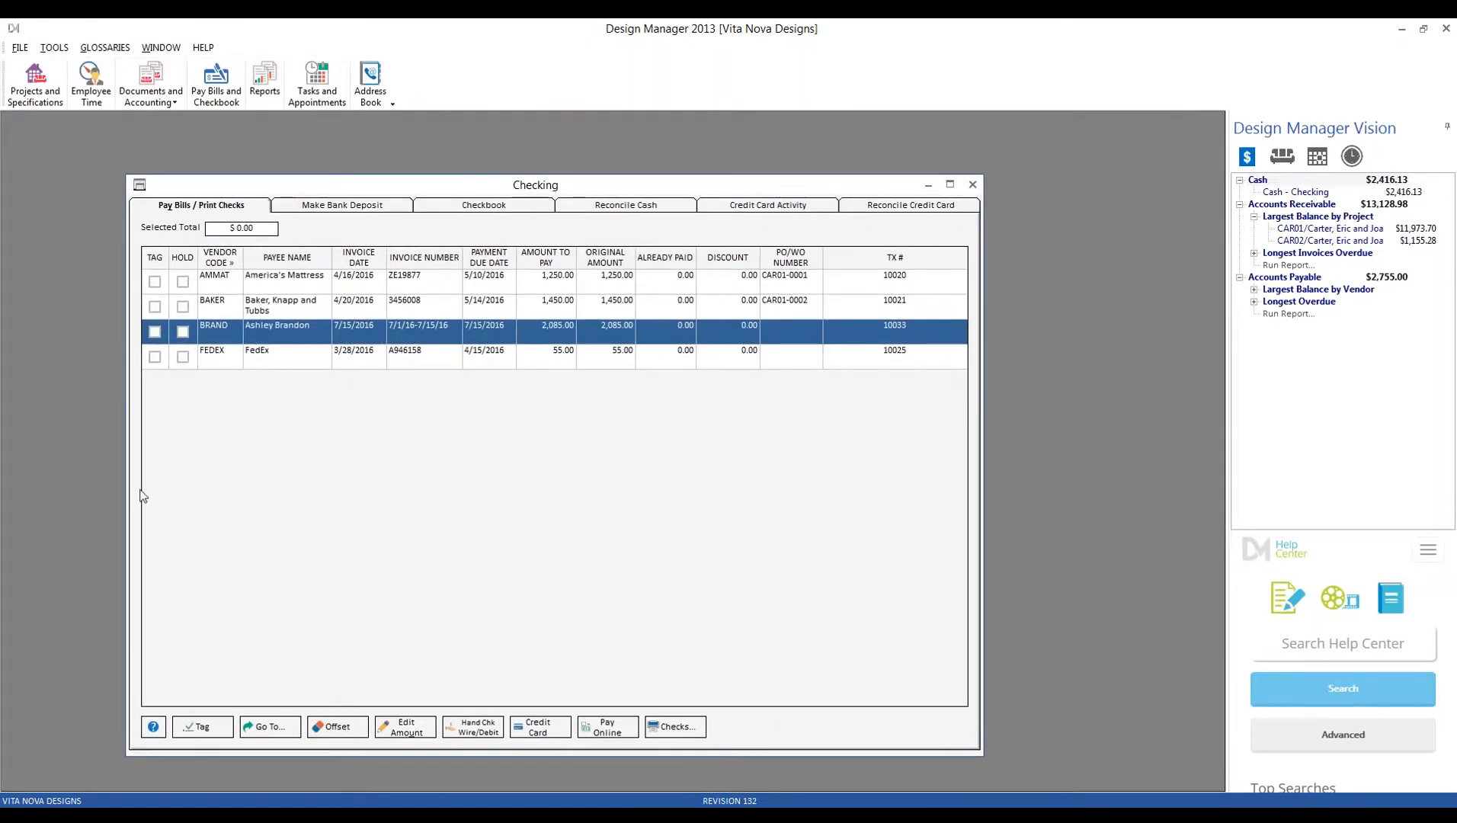
{"action": "left_click", "coordinate": [156, 331]}
{"action": "left_click", "coordinate": [676, 730]}
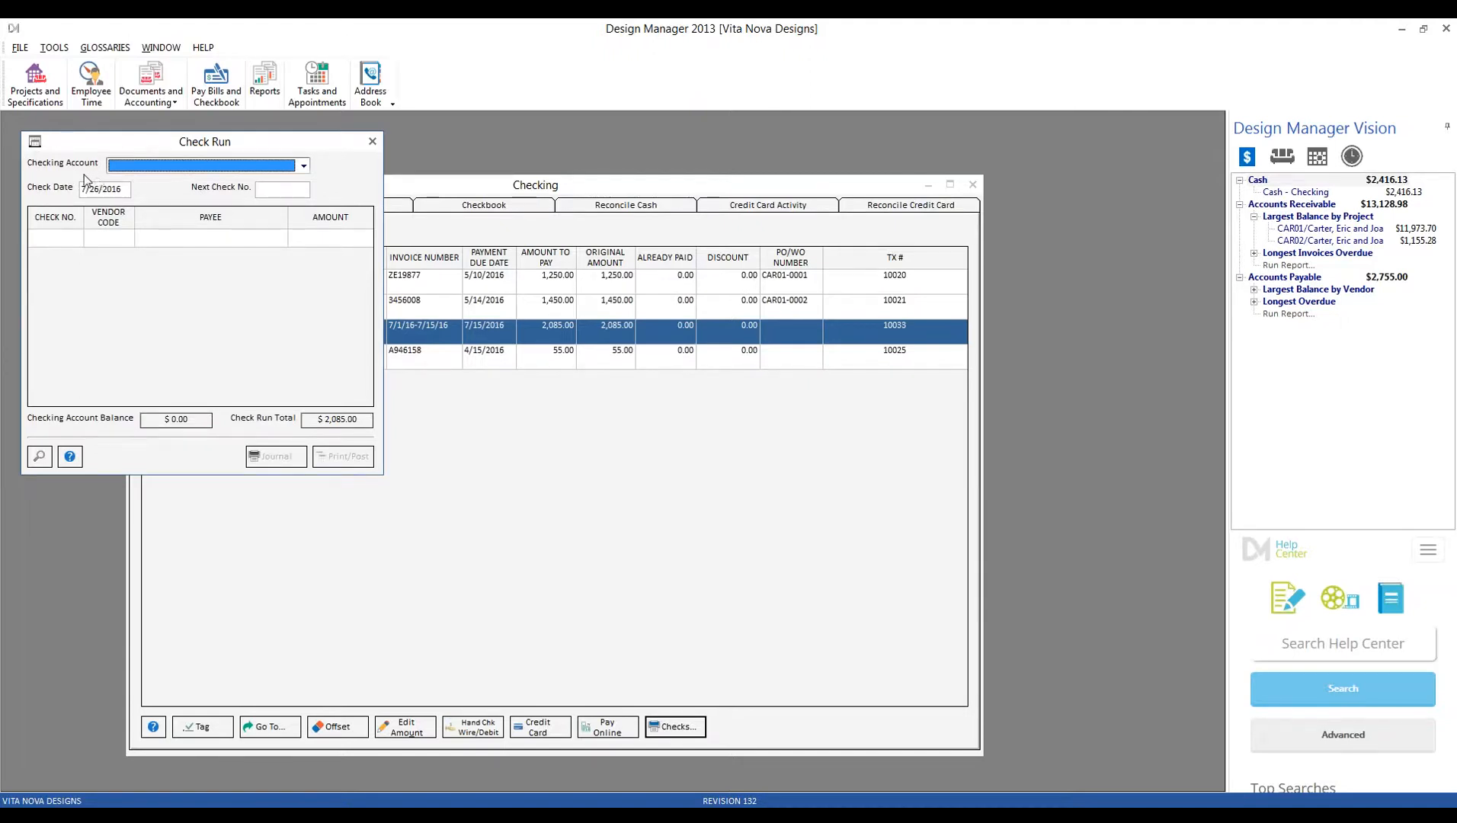
{"action": "left_click", "coordinate": [304, 166]}
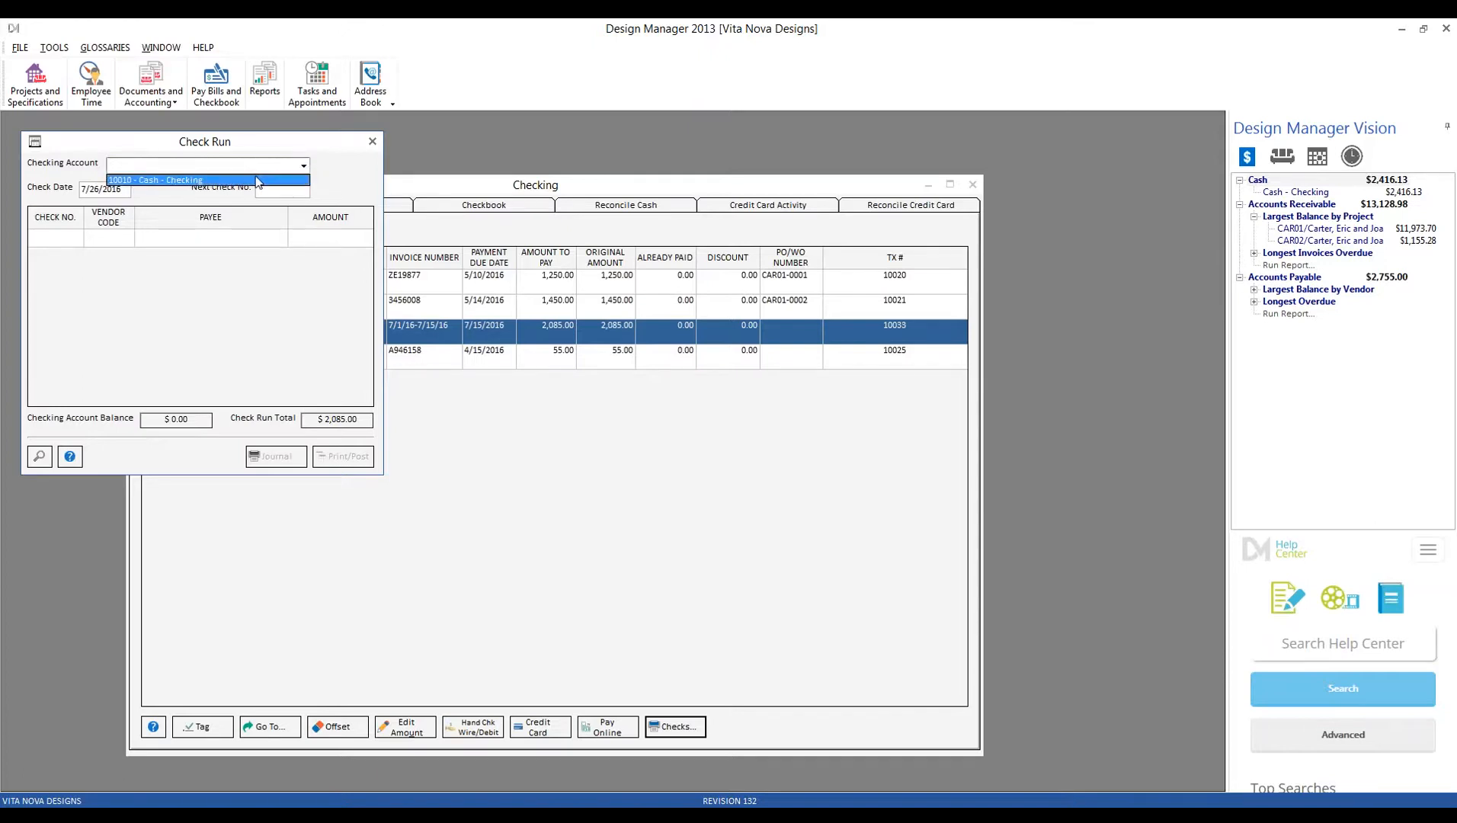
{"action": "left_click", "coordinate": [257, 180]}
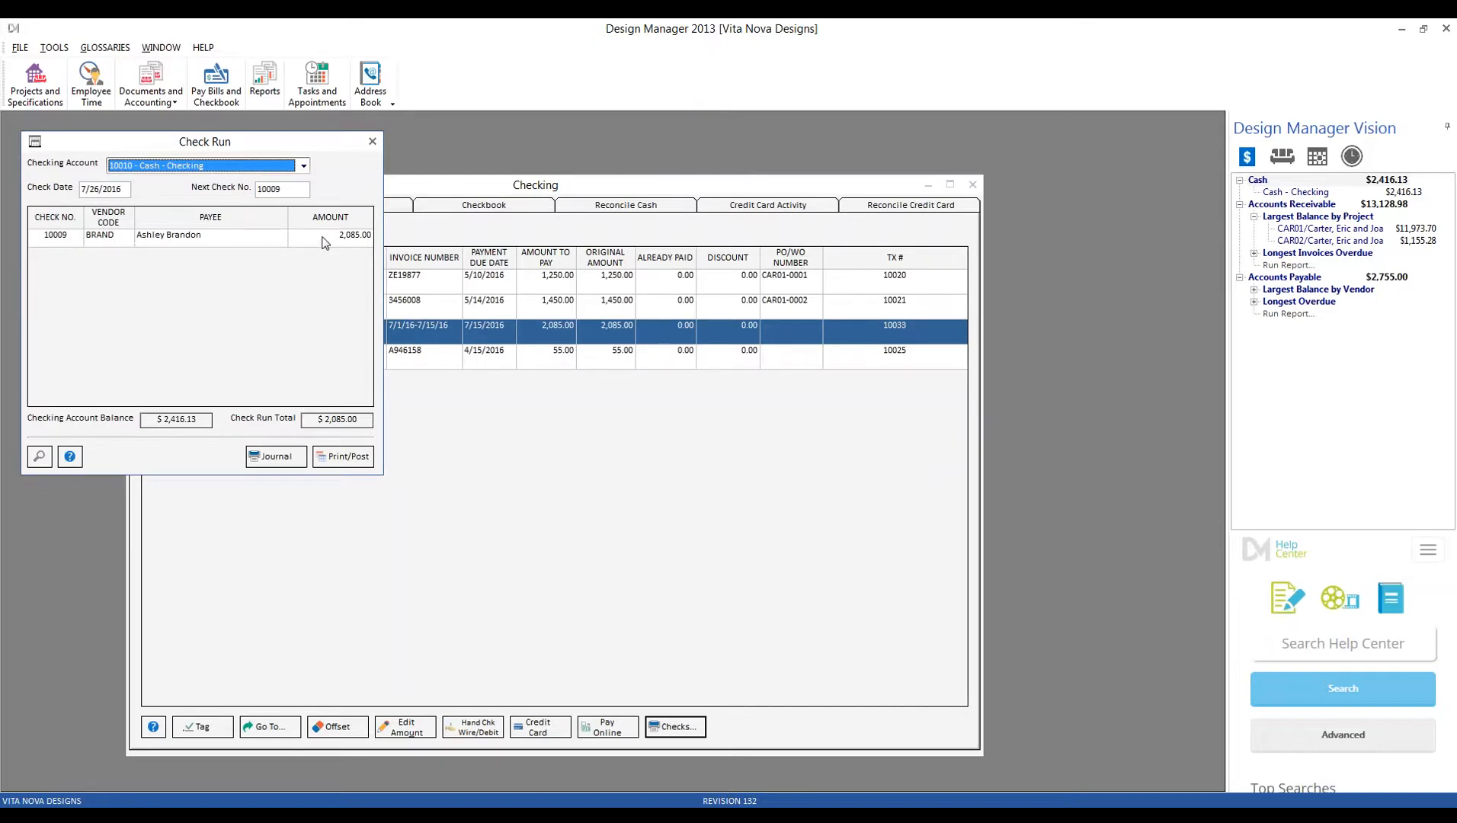
Review the check date in the check run and preview the payroll check for the HP LaserJet 1320TN printer.
{"action": "left_click", "coordinate": [121, 190]}
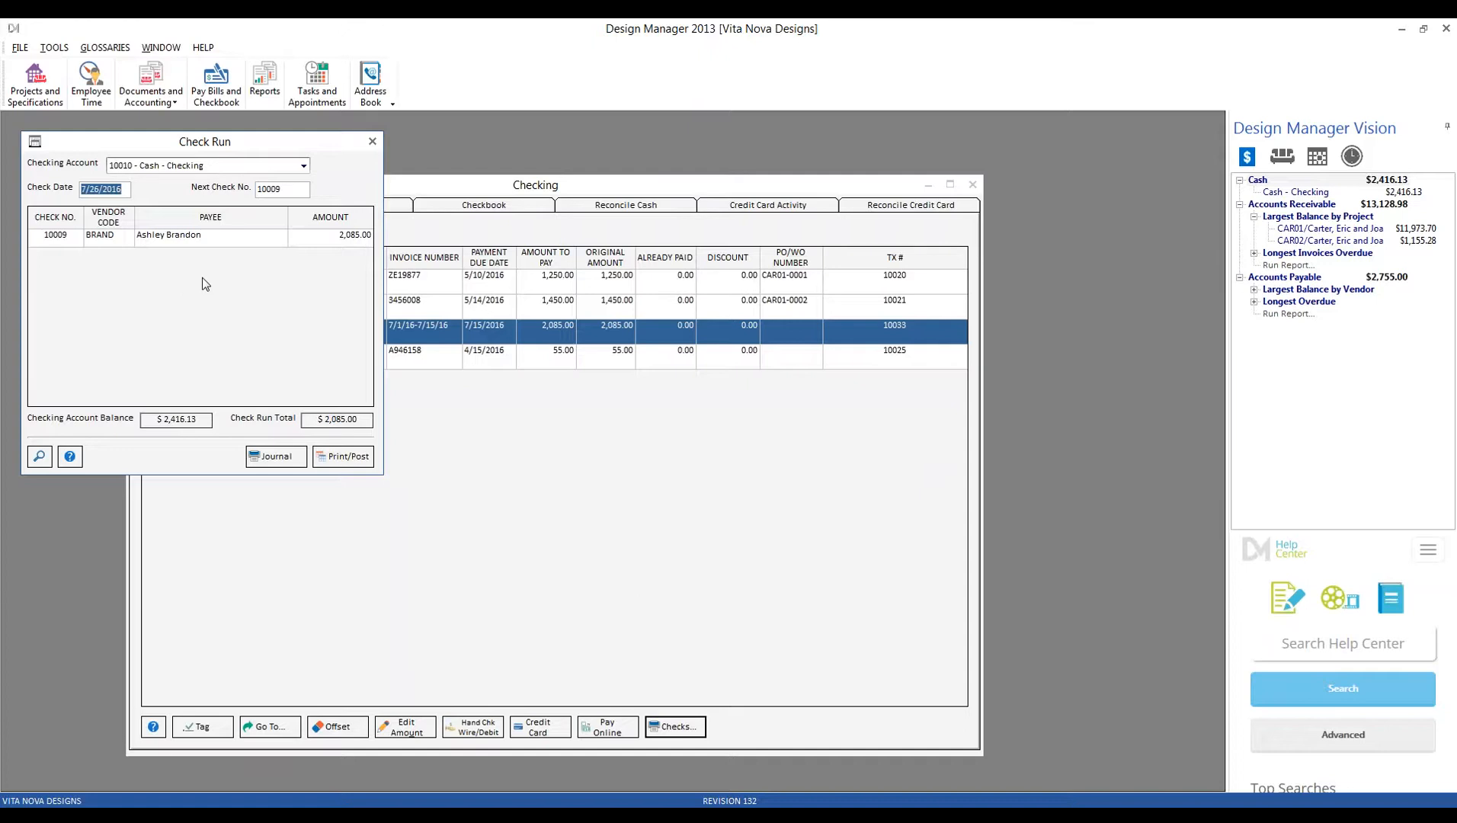
{"action": "left_click_drag", "start_coordinate": [172, 145], "coordinate": [427, 428]}
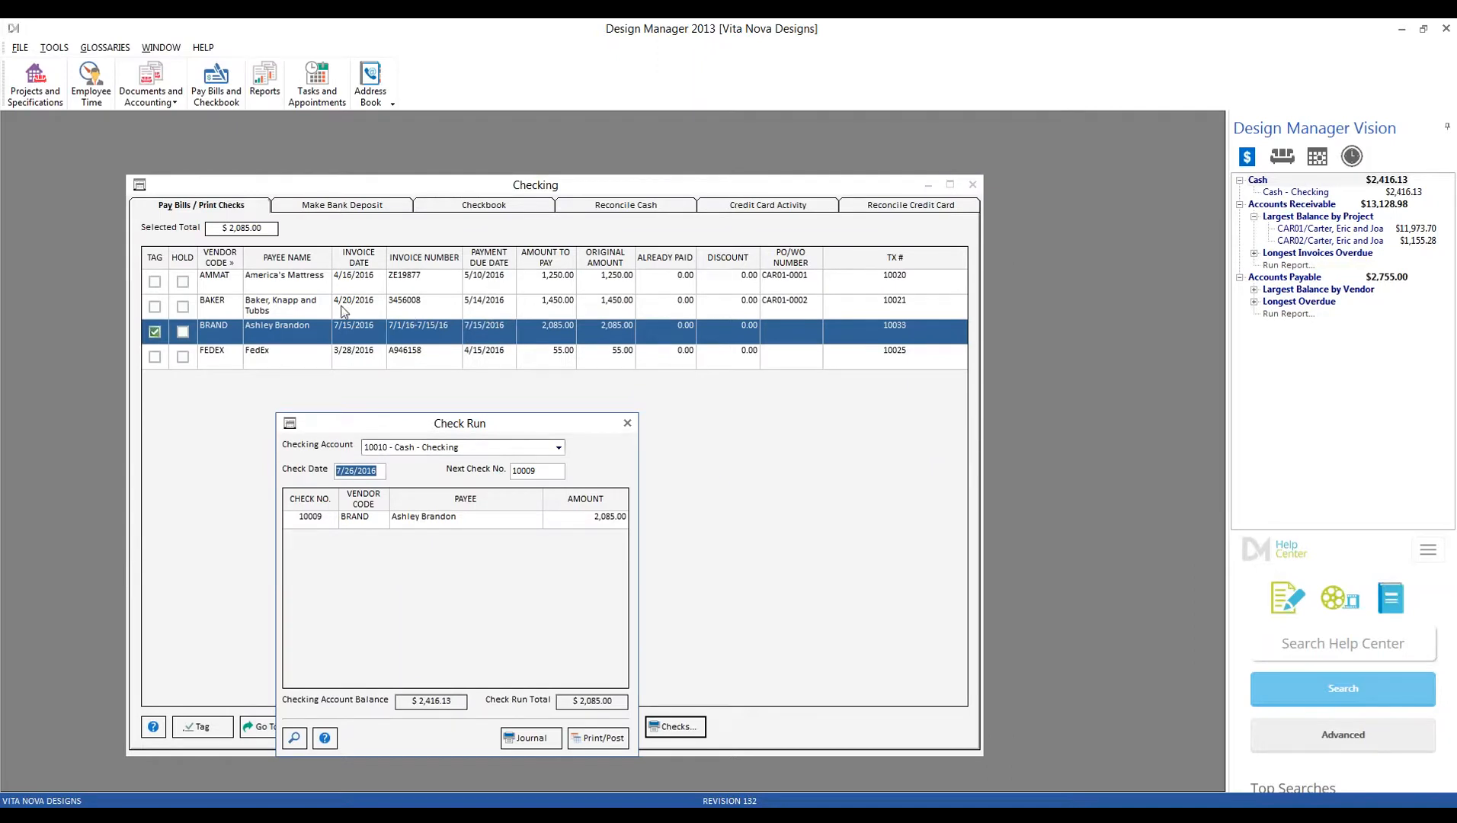
{"action": "left_click_drag", "start_coordinate": [477, 425], "coordinate": [325, 250]}
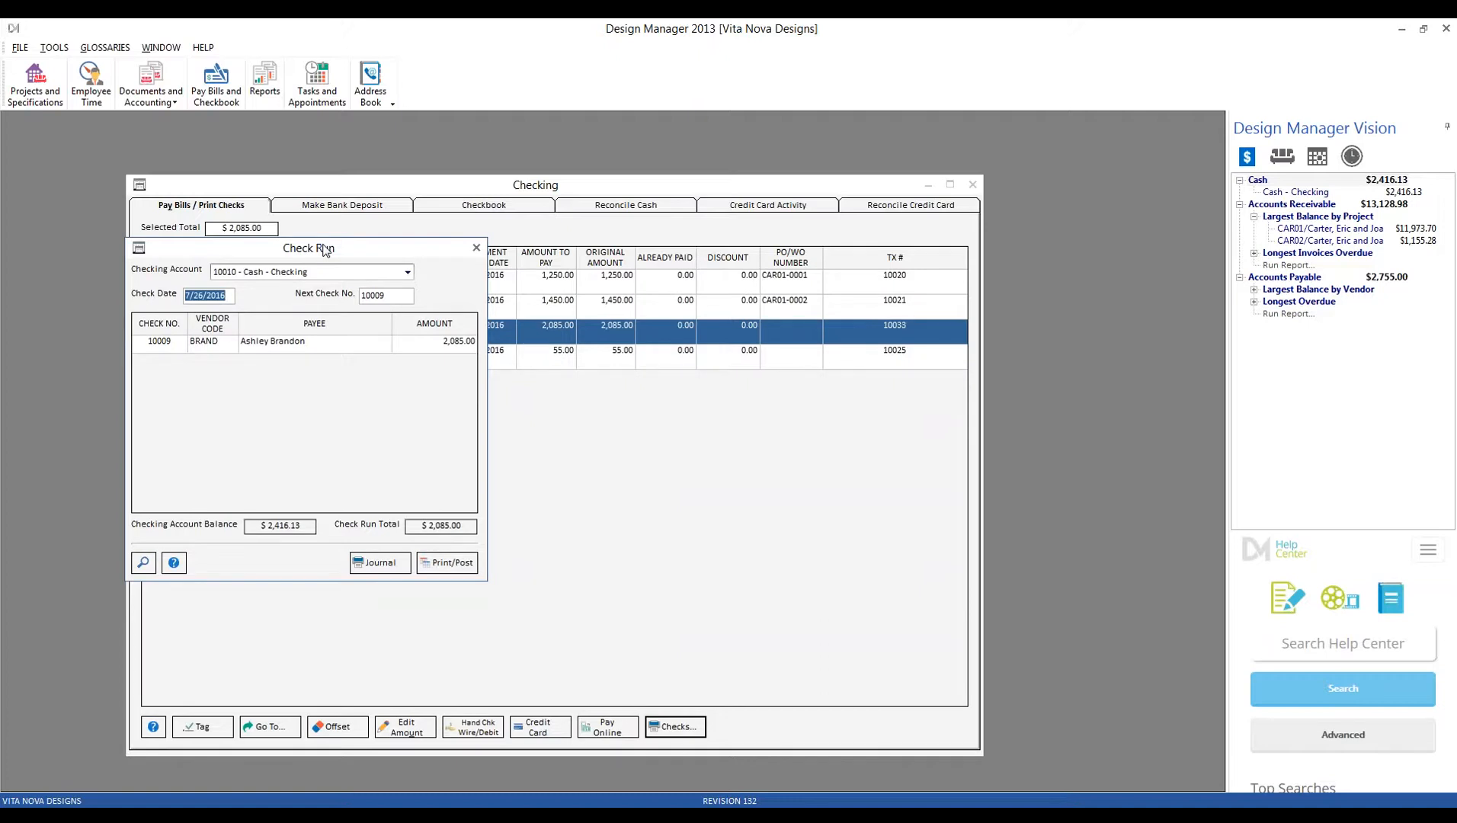
{"action": "left_click", "coordinate": [445, 561]}
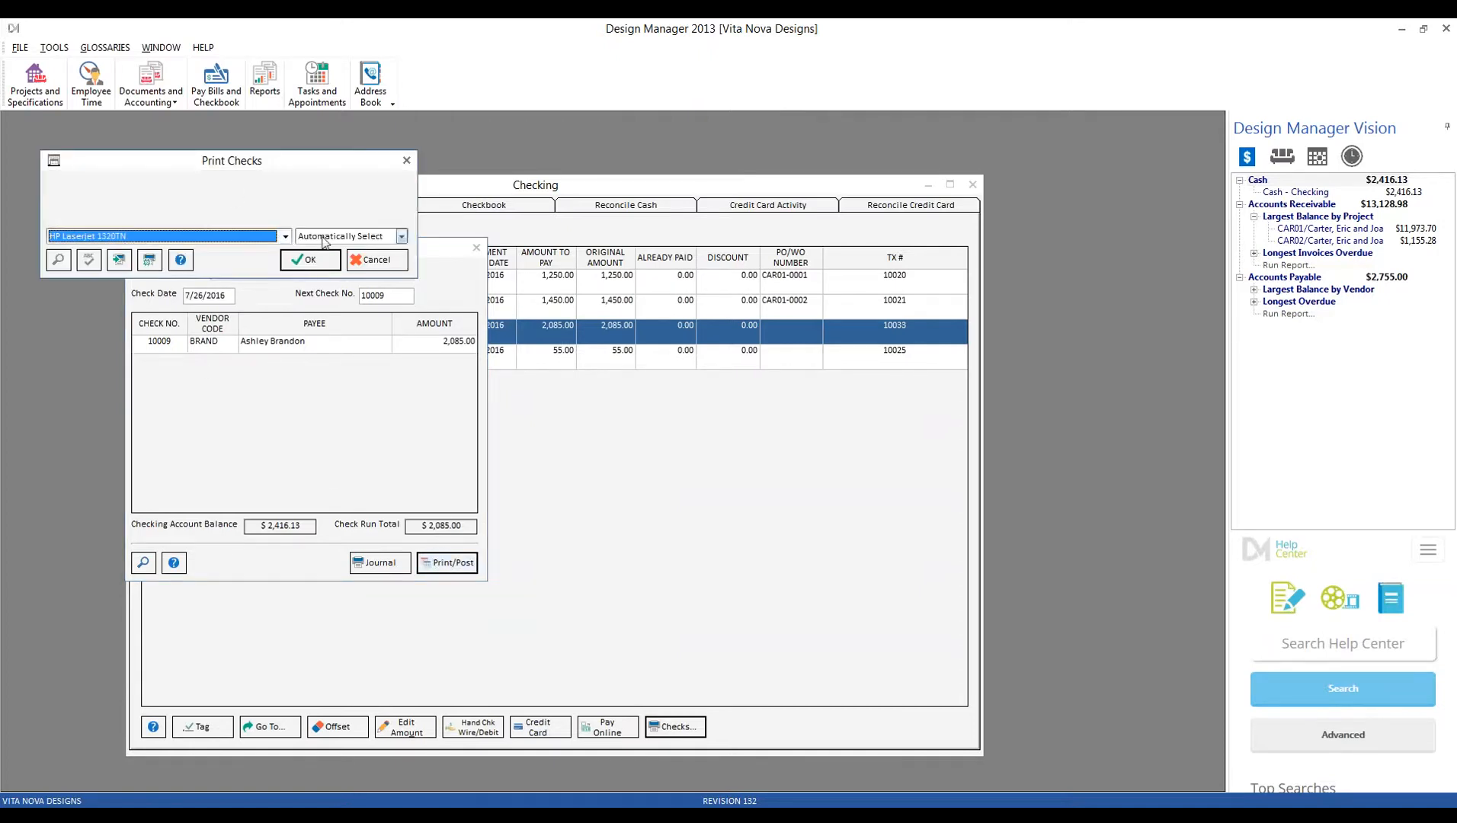
{"action": "left_click", "coordinate": [318, 259]}
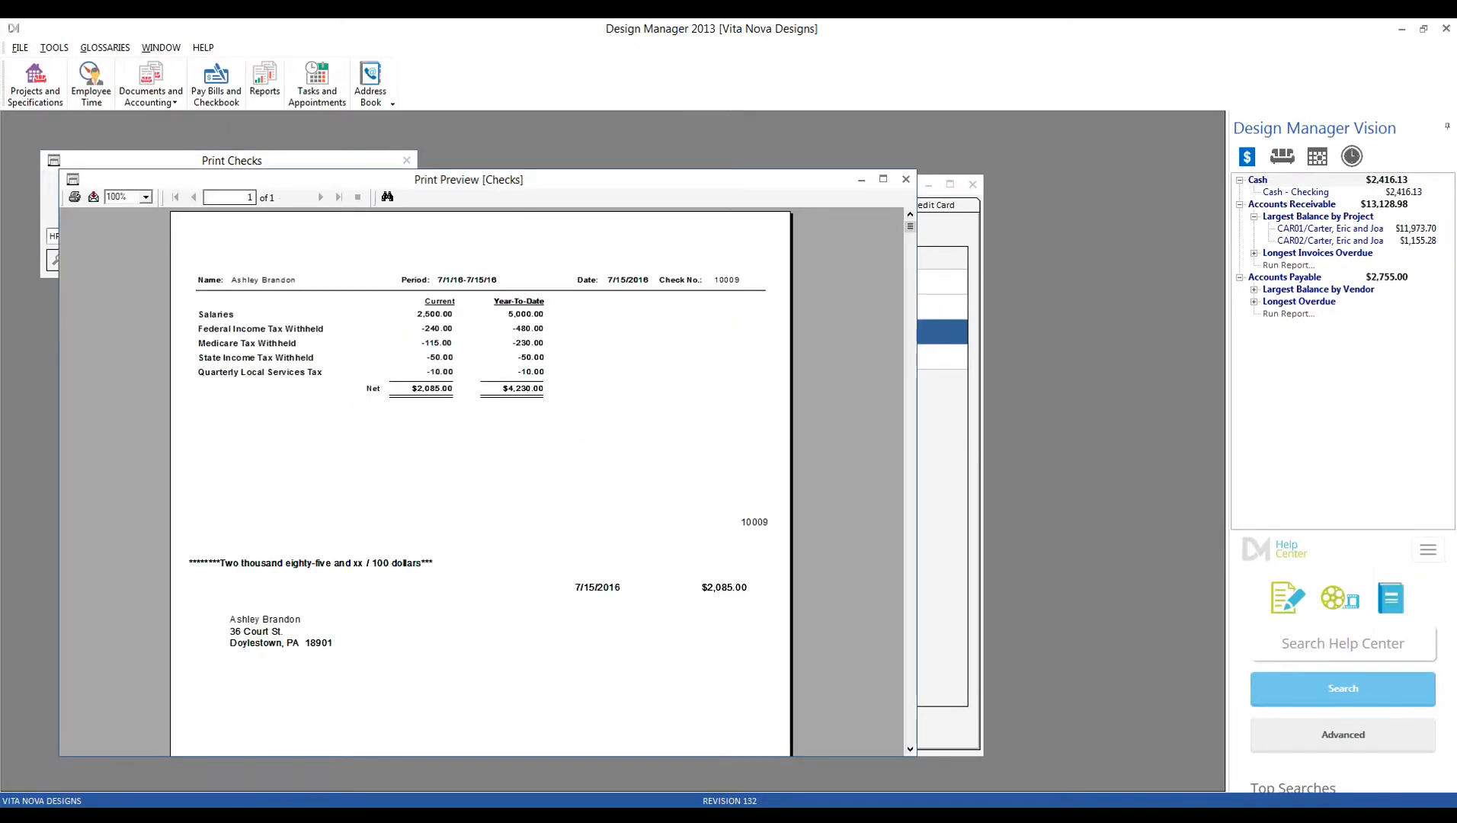
Compare the check date on the previewed payroll check with the check run's date, and review the whole check.
{"action": "left_click", "coordinate": [609, 589]}
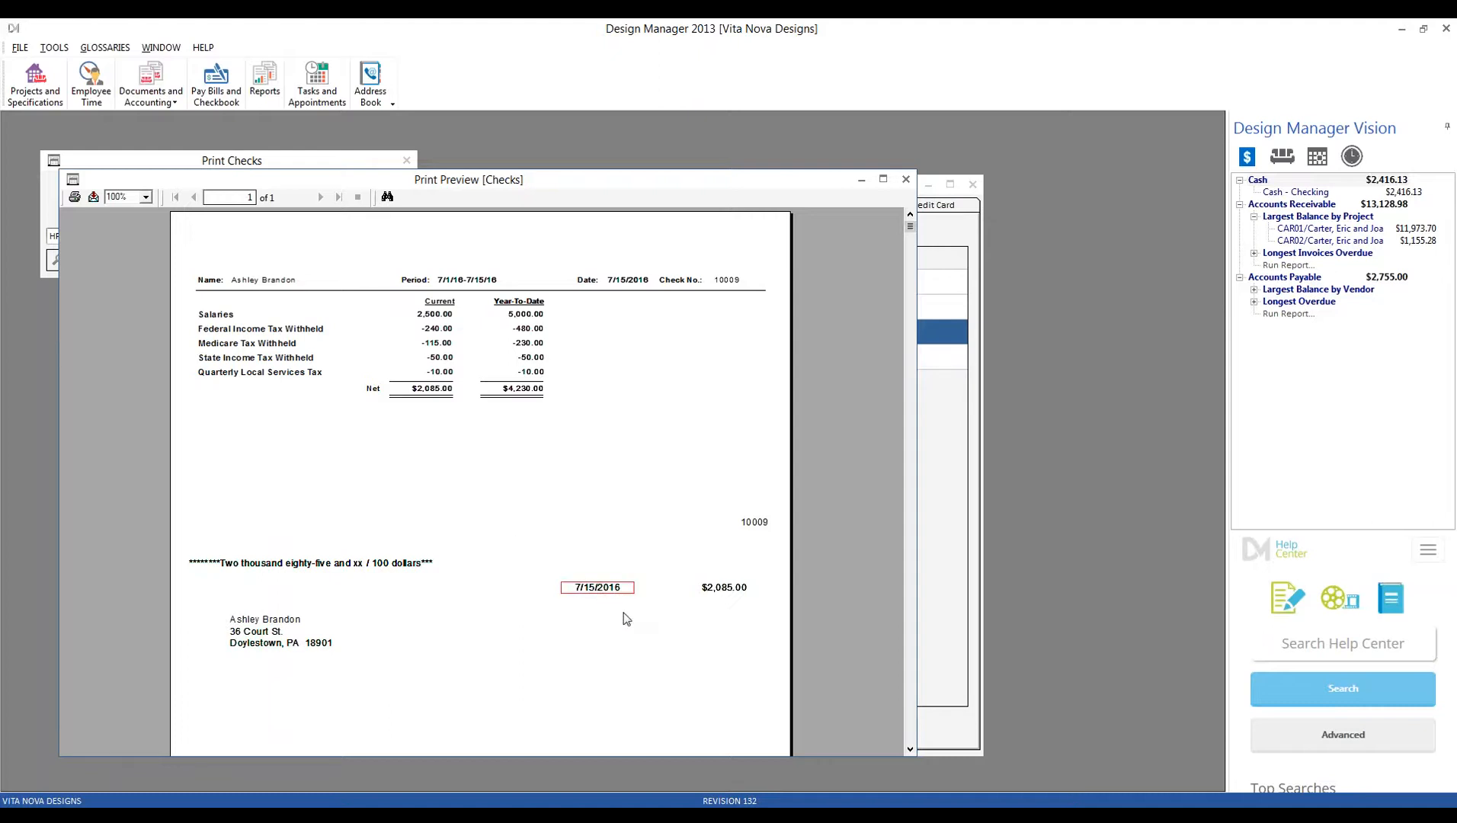
{"action": "left_click_drag", "start_coordinate": [411, 186], "coordinate": [722, 279]}
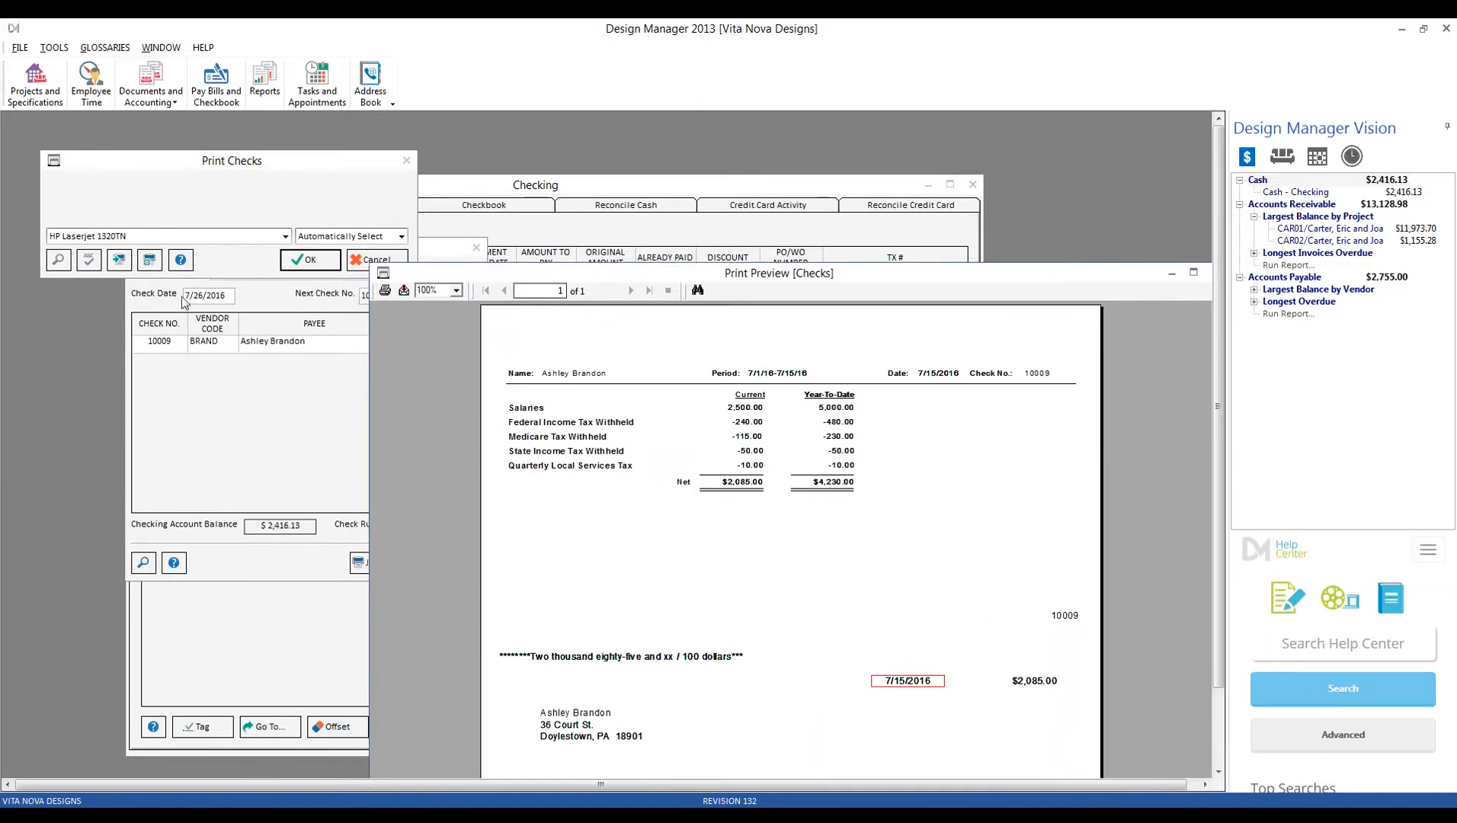
{"action": "left_click_drag", "start_coordinate": [467, 276], "coordinate": [206, 189]}
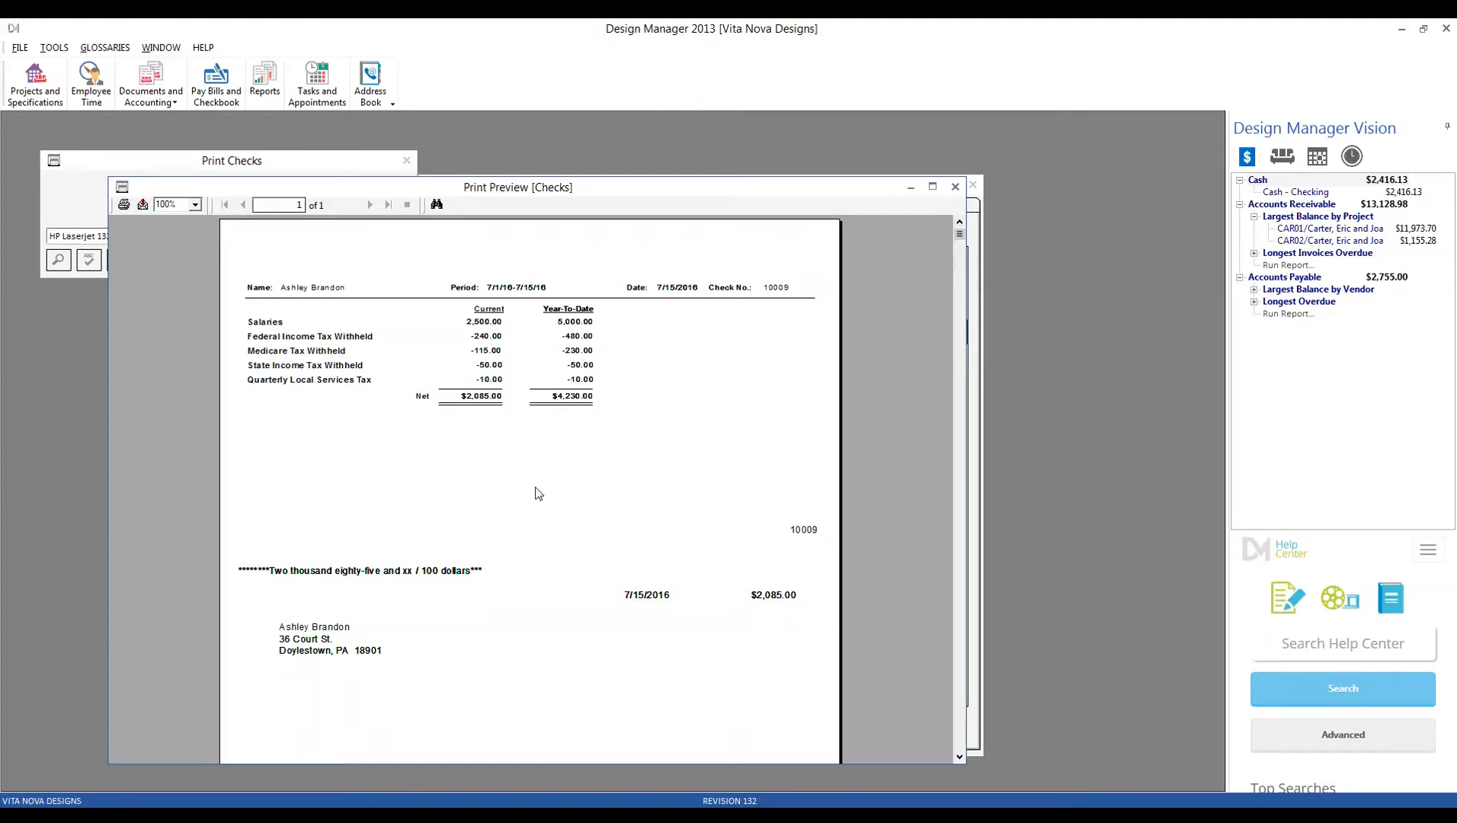
{"action": "scroll", "coordinate": [537, 494], "scroll_direction": "down", "scroll_amount": 4}
{"action": "scroll", "coordinate": [536, 493], "scroll_direction": "up", "scroll_amount": 4}
Accept the payroll check run and review the payment in the Cash - Checking checkbook.
{"action": "left_click", "coordinate": [955, 187]}
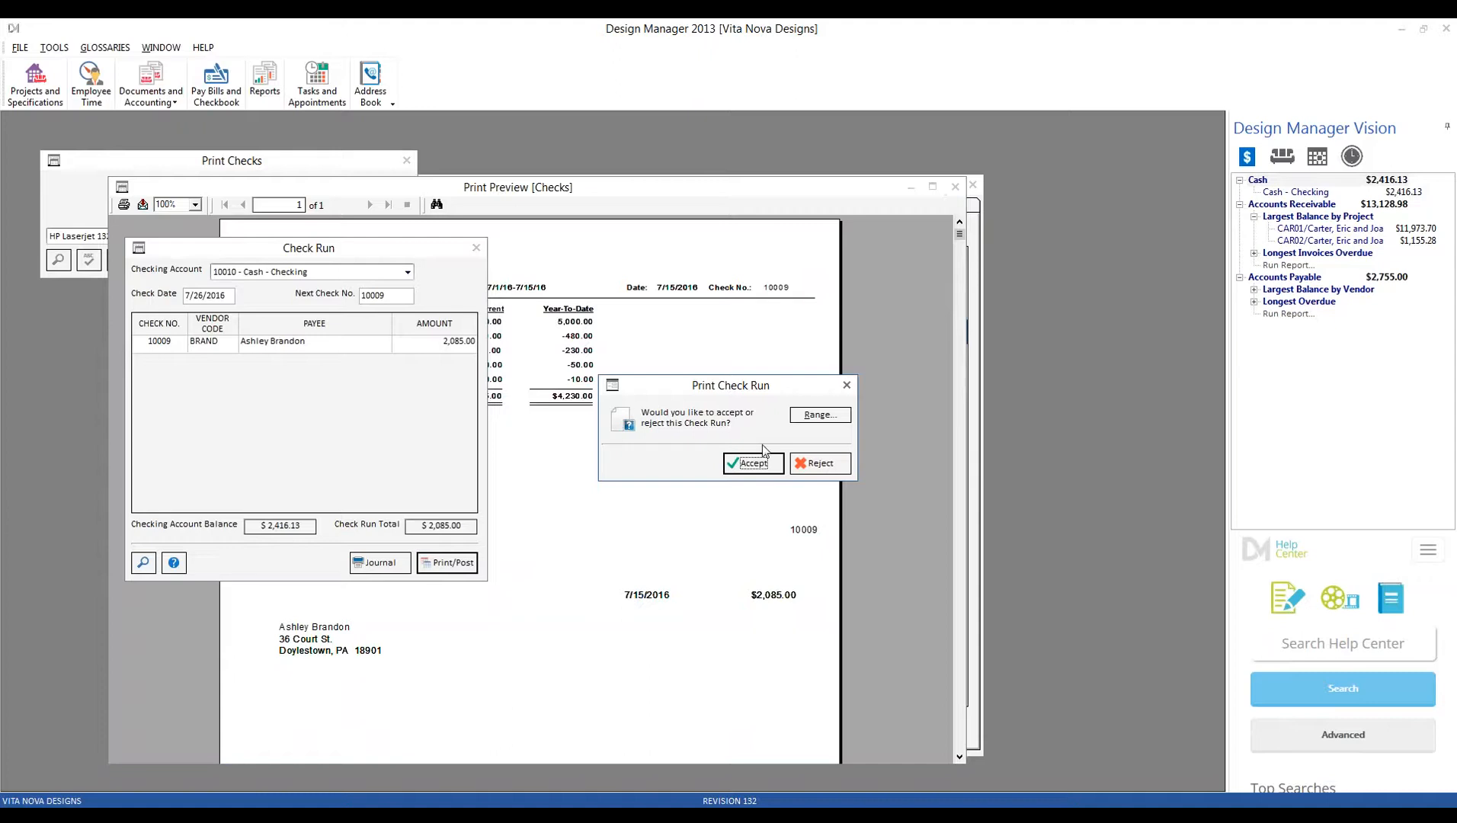
{"action": "left_click", "coordinate": [761, 464]}
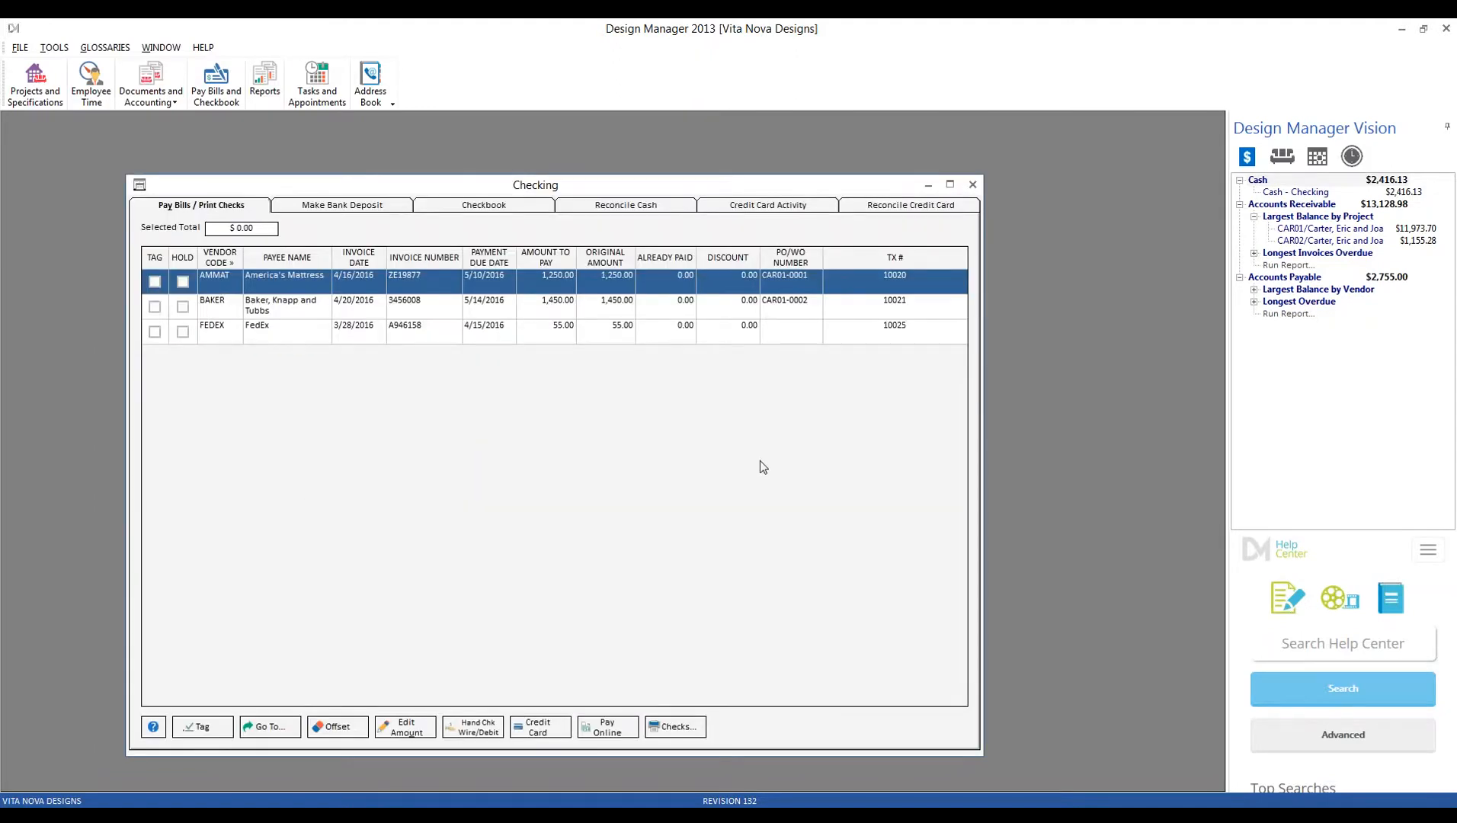
{"action": "left_click", "coordinate": [486, 206]}
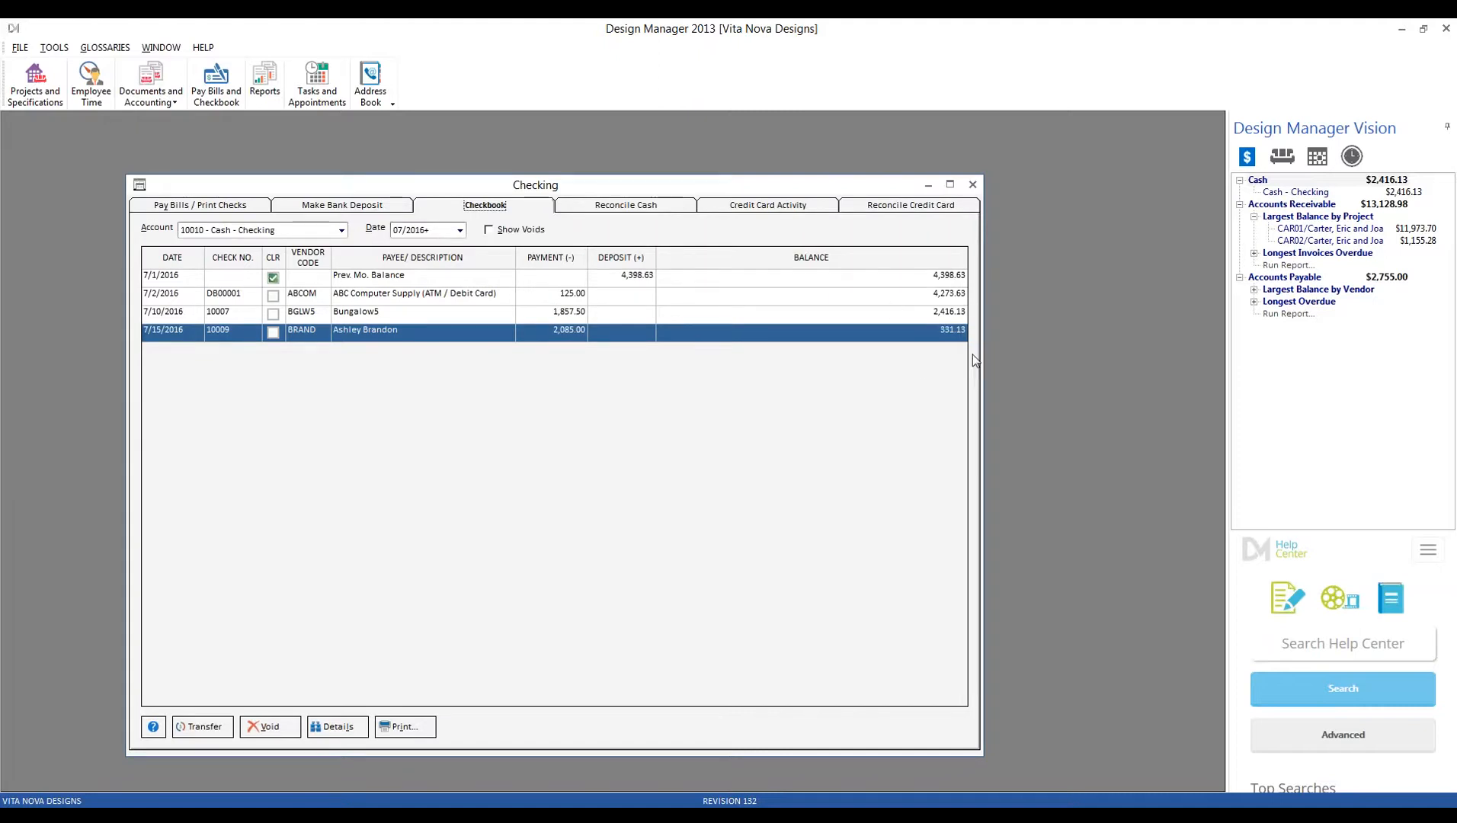
{"action": "left_click", "coordinate": [972, 183]}
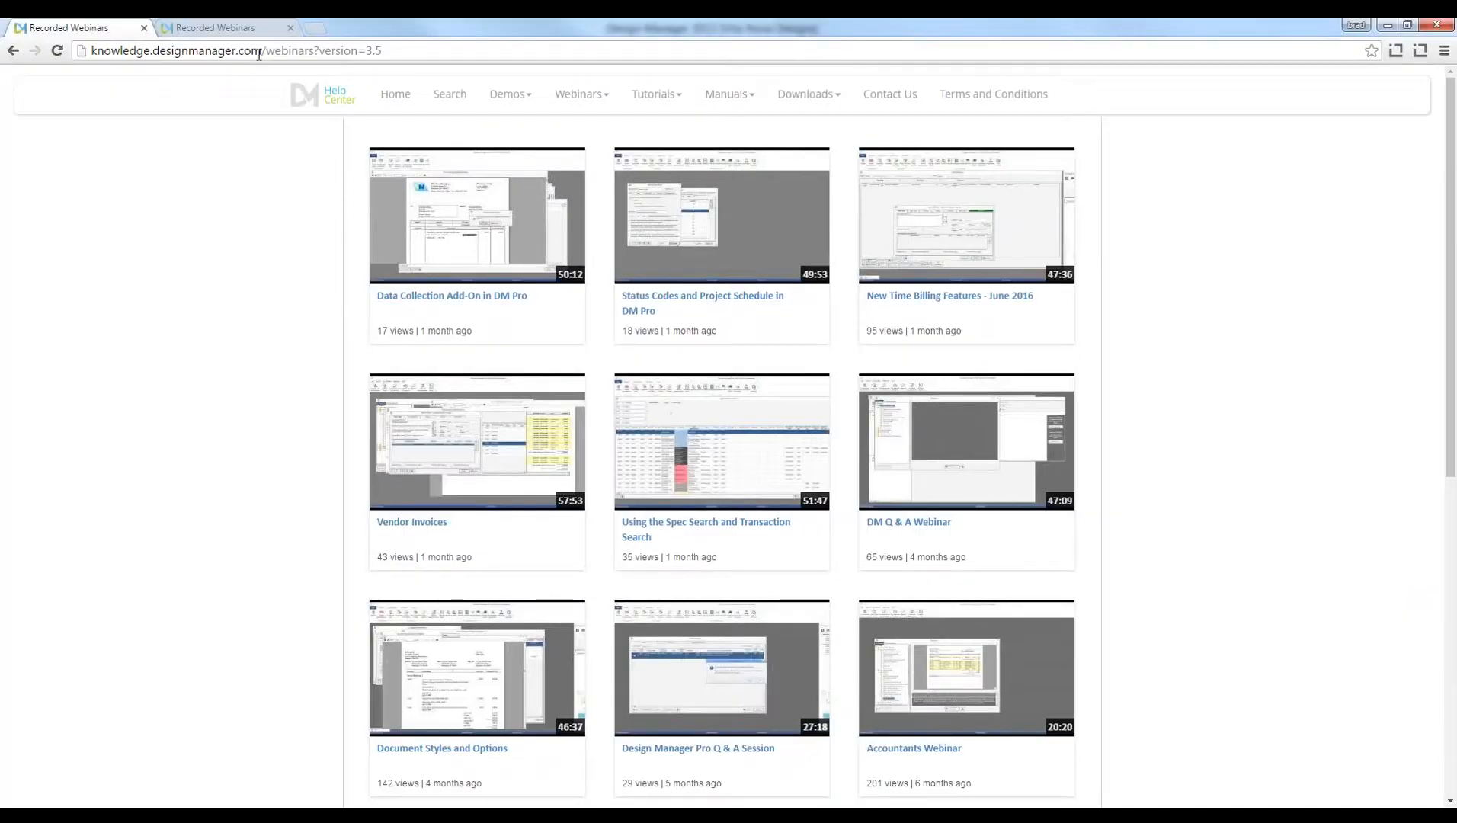
In the Design Manager Help Center, find the recorded webinars, view the Journal Entries webinar and return to Design Manager 2013.
{"action": "left_click", "coordinate": [580, 97]}
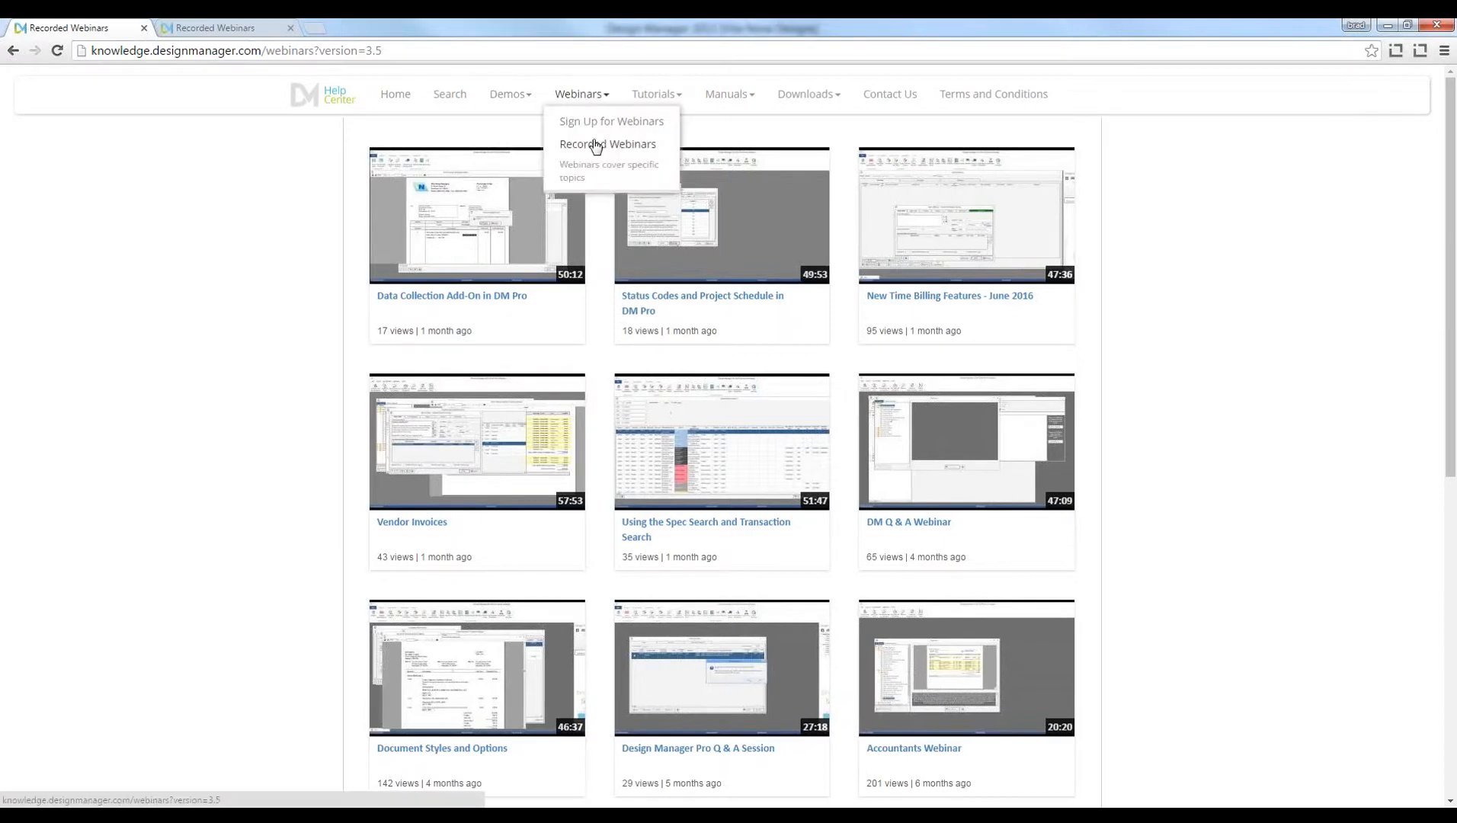
{"action": "left_click", "coordinate": [242, 28]}
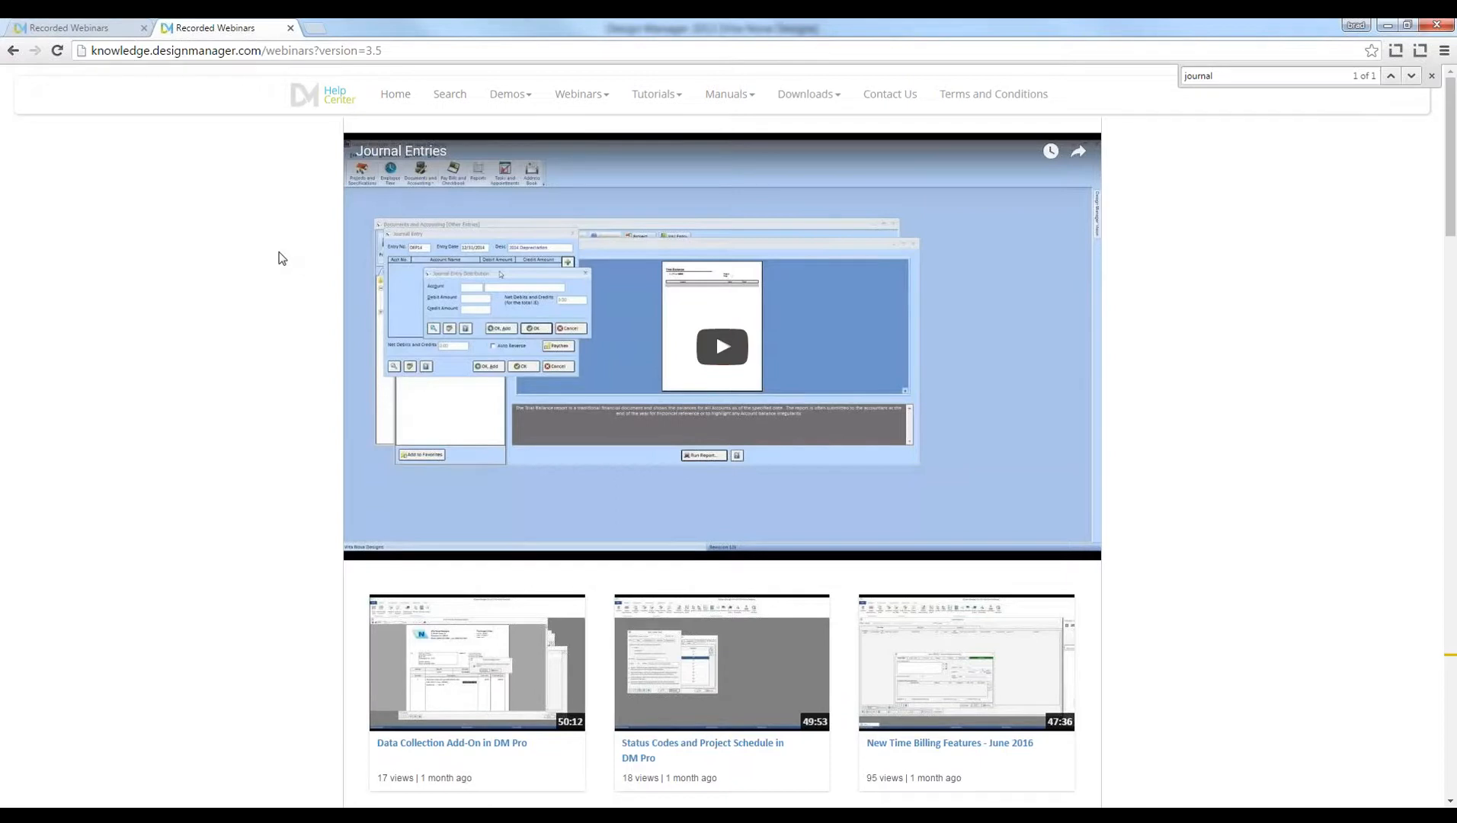
{"action": "left_click", "coordinate": [1440, 26]}
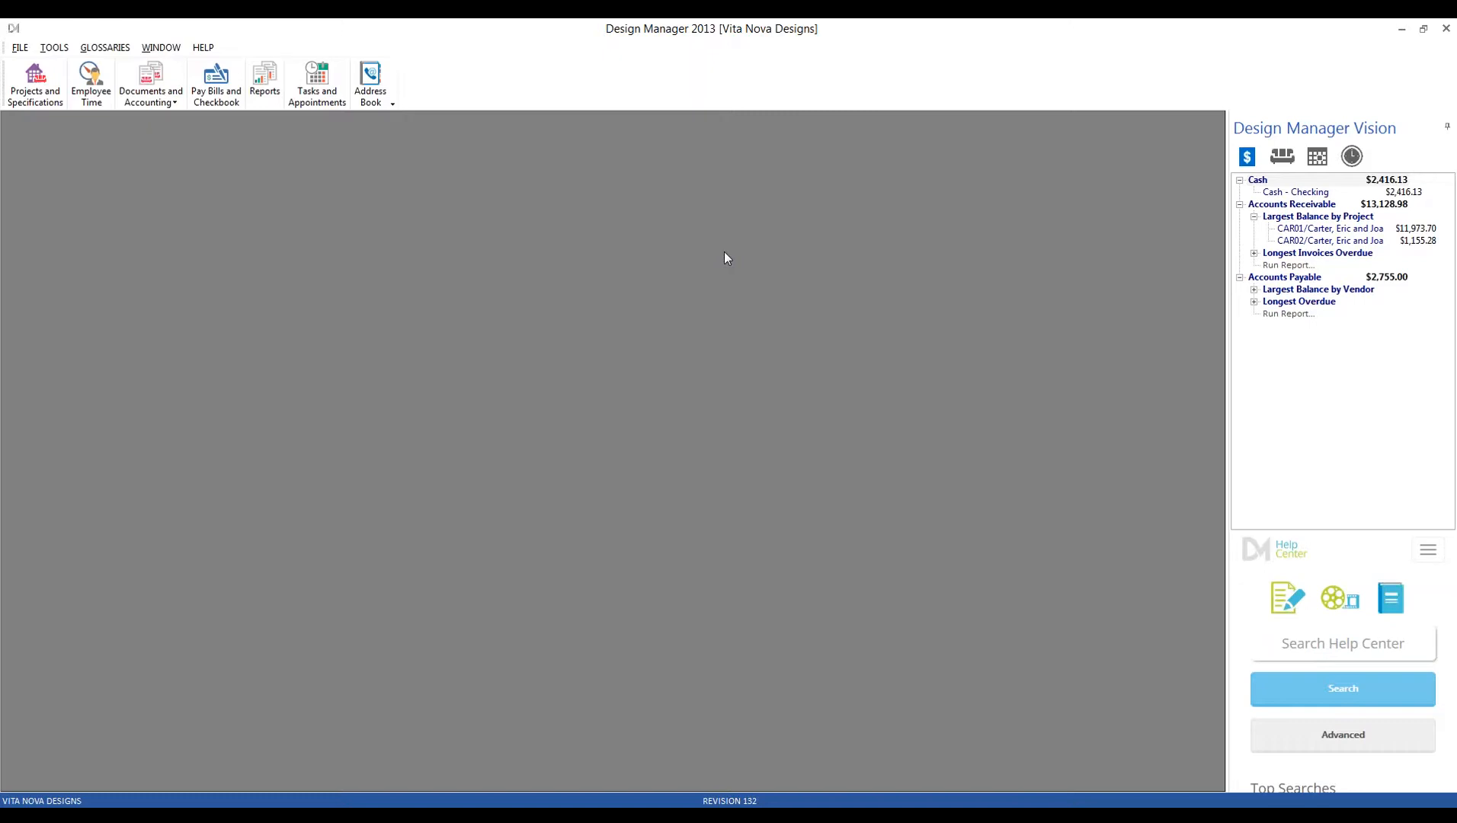
Examine the payroll expense accounts in the Account Glossary, from 61000 Salaries to 62000 401K Matching.
{"action": "left_click", "coordinate": [105, 48]}
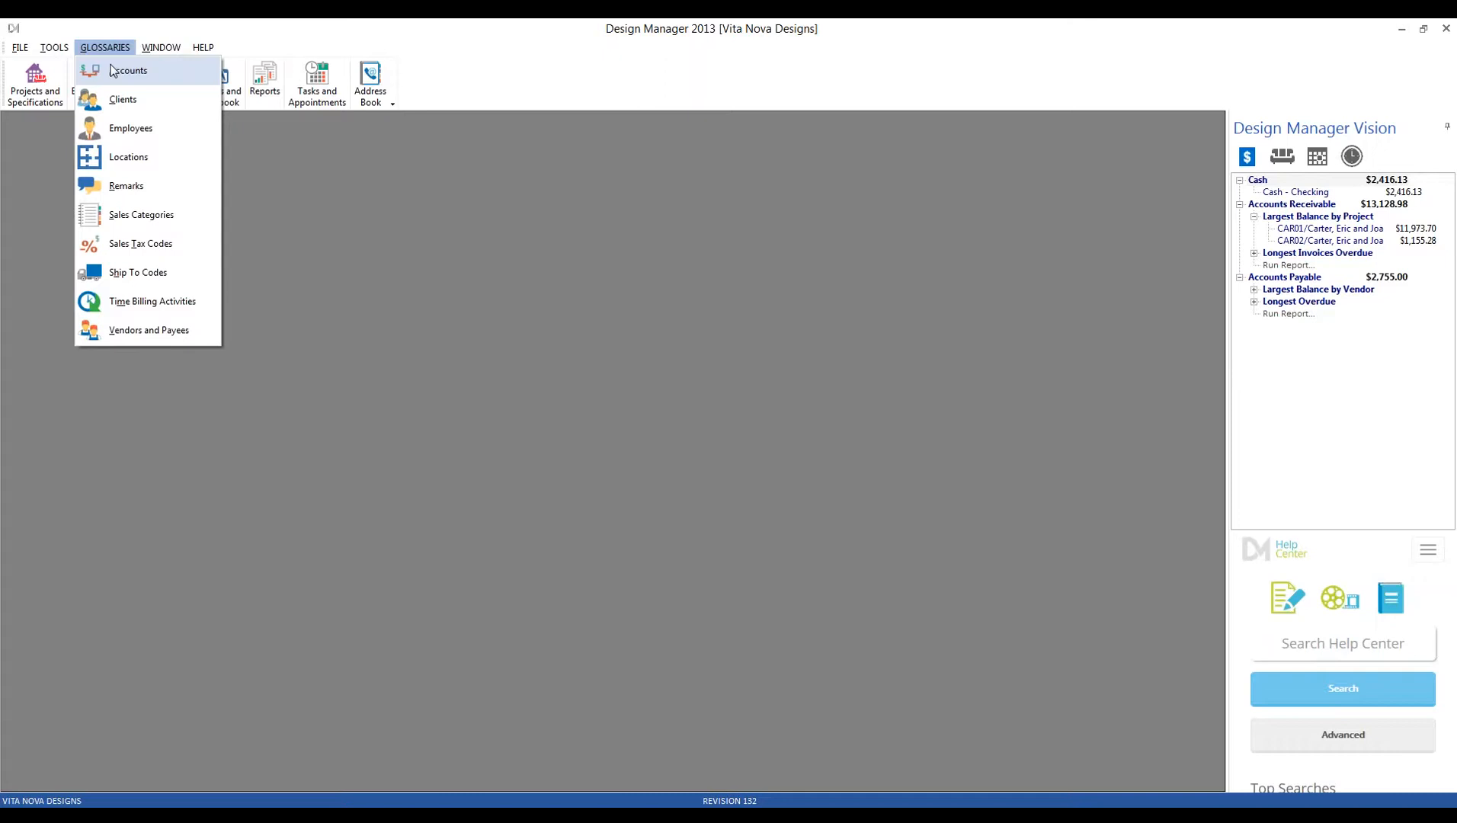
{"action": "left_click", "coordinate": [111, 71]}
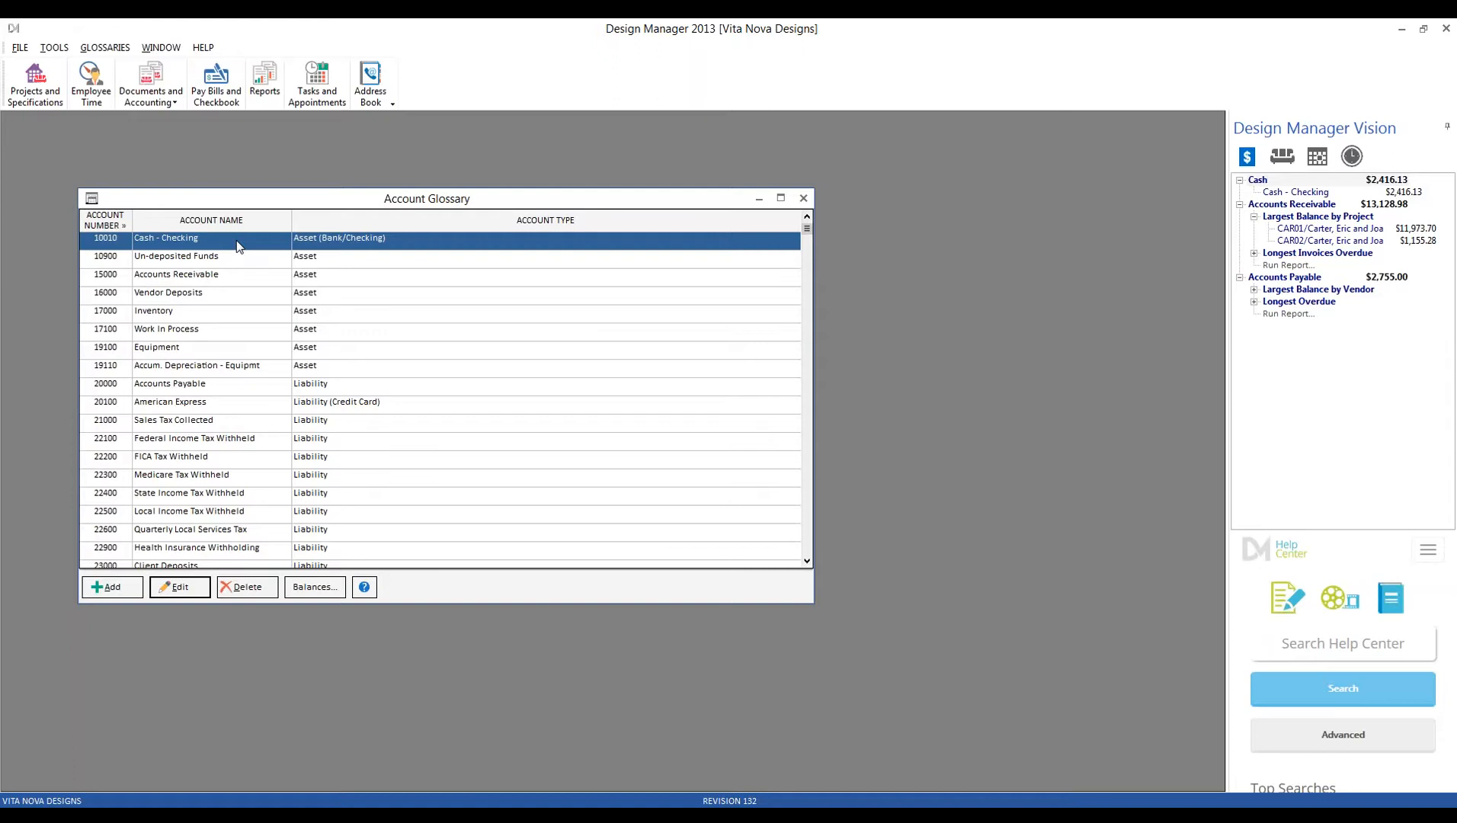
{"action": "type", "text": "6"}
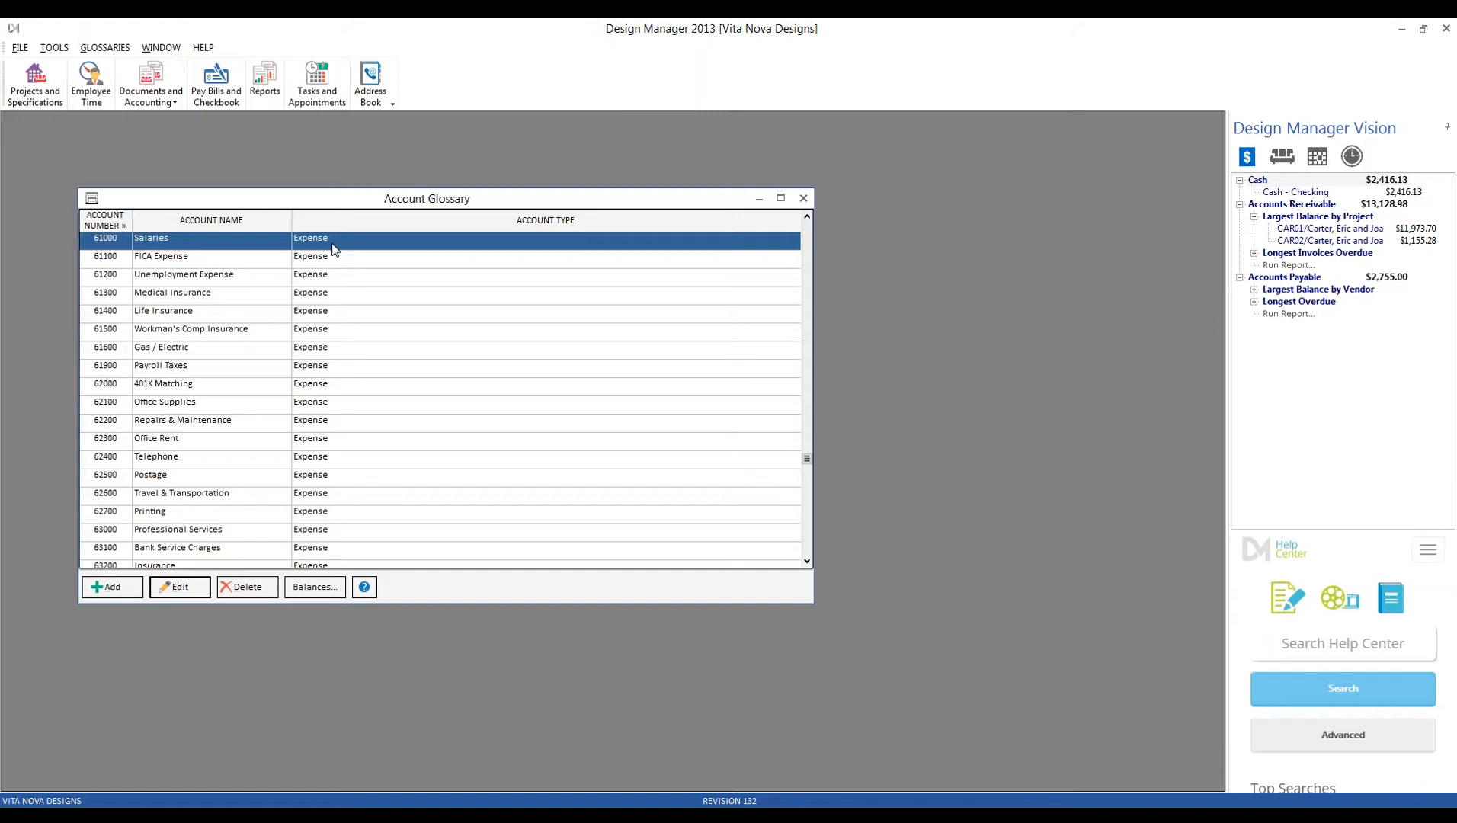
{"action": "left_click", "coordinate": [233, 262]}
{"action": "left_click", "coordinate": [260, 279]}
{"action": "left_click", "coordinate": [237, 263]}
{"action": "left_click", "coordinate": [266, 279]}
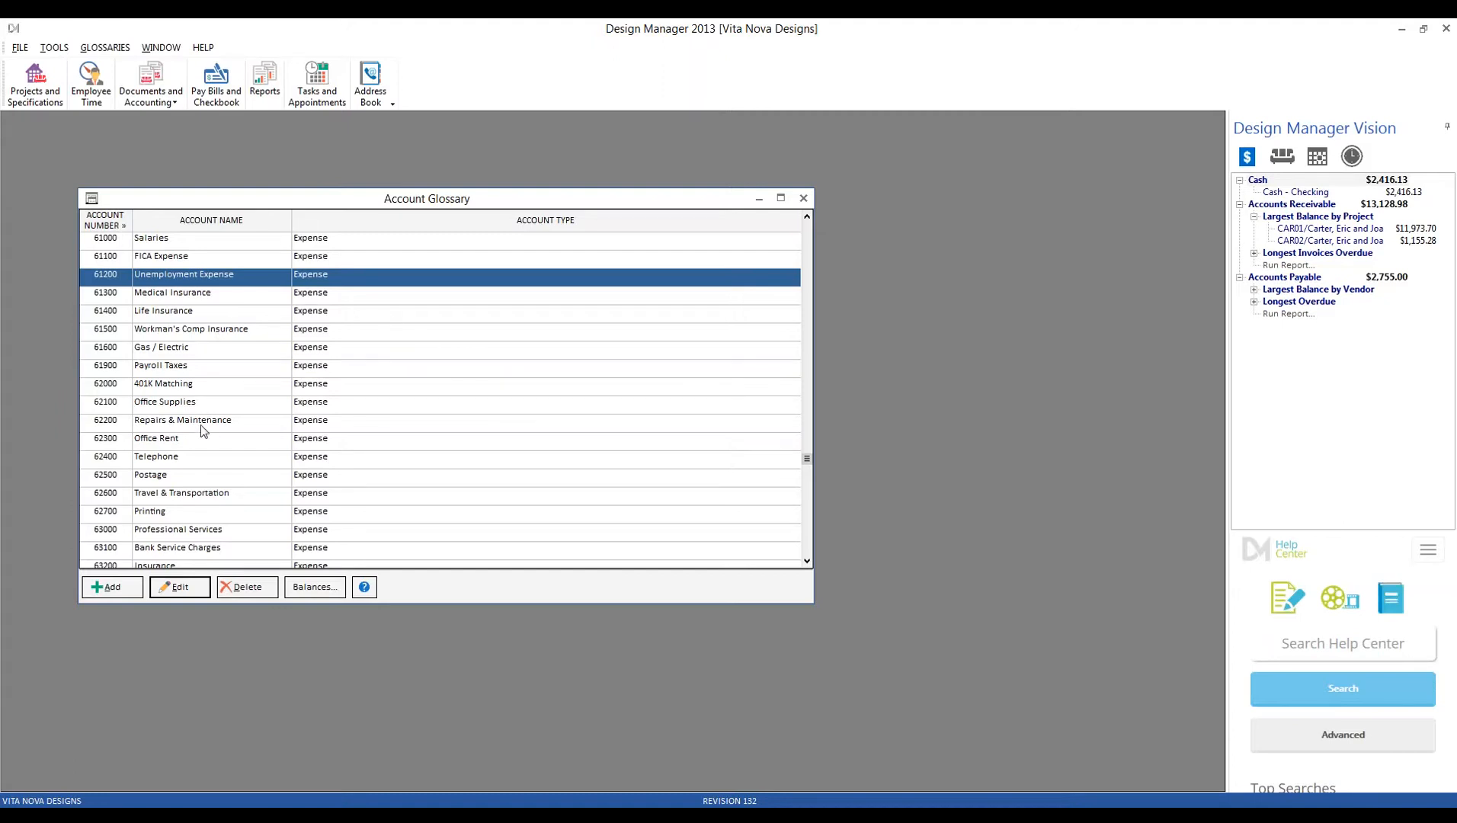
{"action": "scroll", "coordinate": [206, 436], "scroll_direction": "down", "scroll_amount": 1}
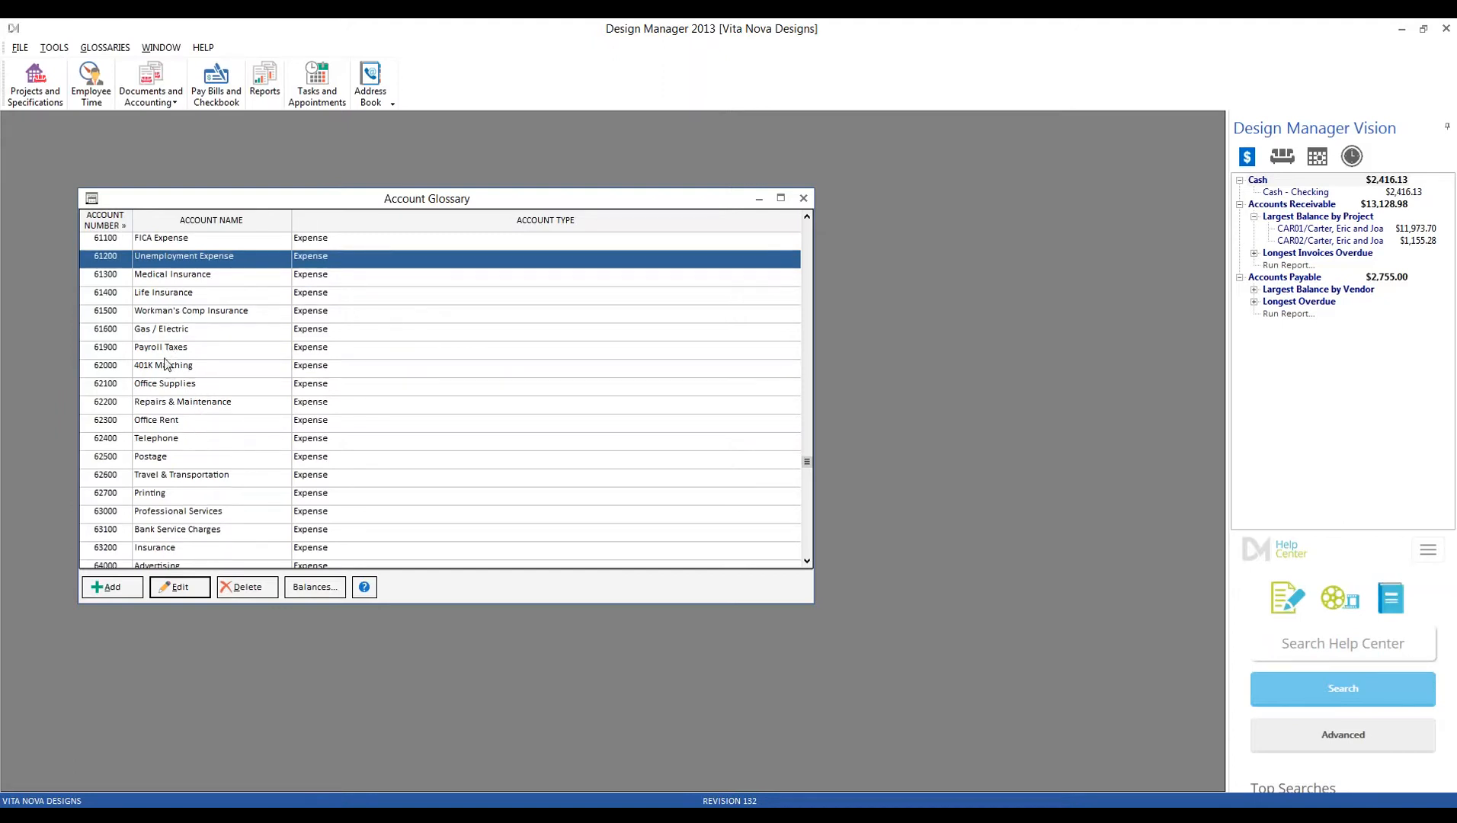
{"action": "left_click", "coordinate": [112, 352]}
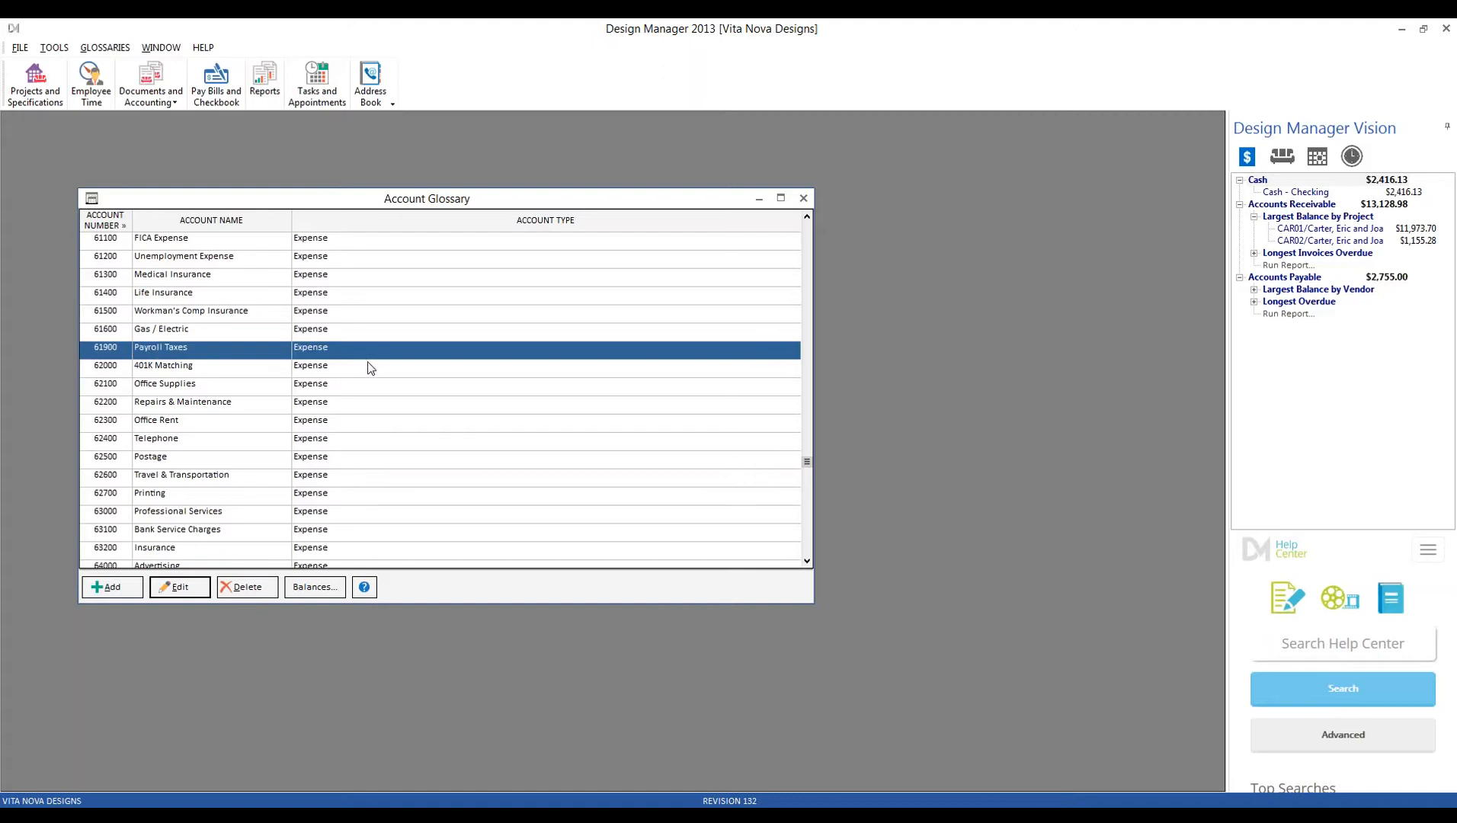
{"action": "left_click", "coordinate": [277, 368]}
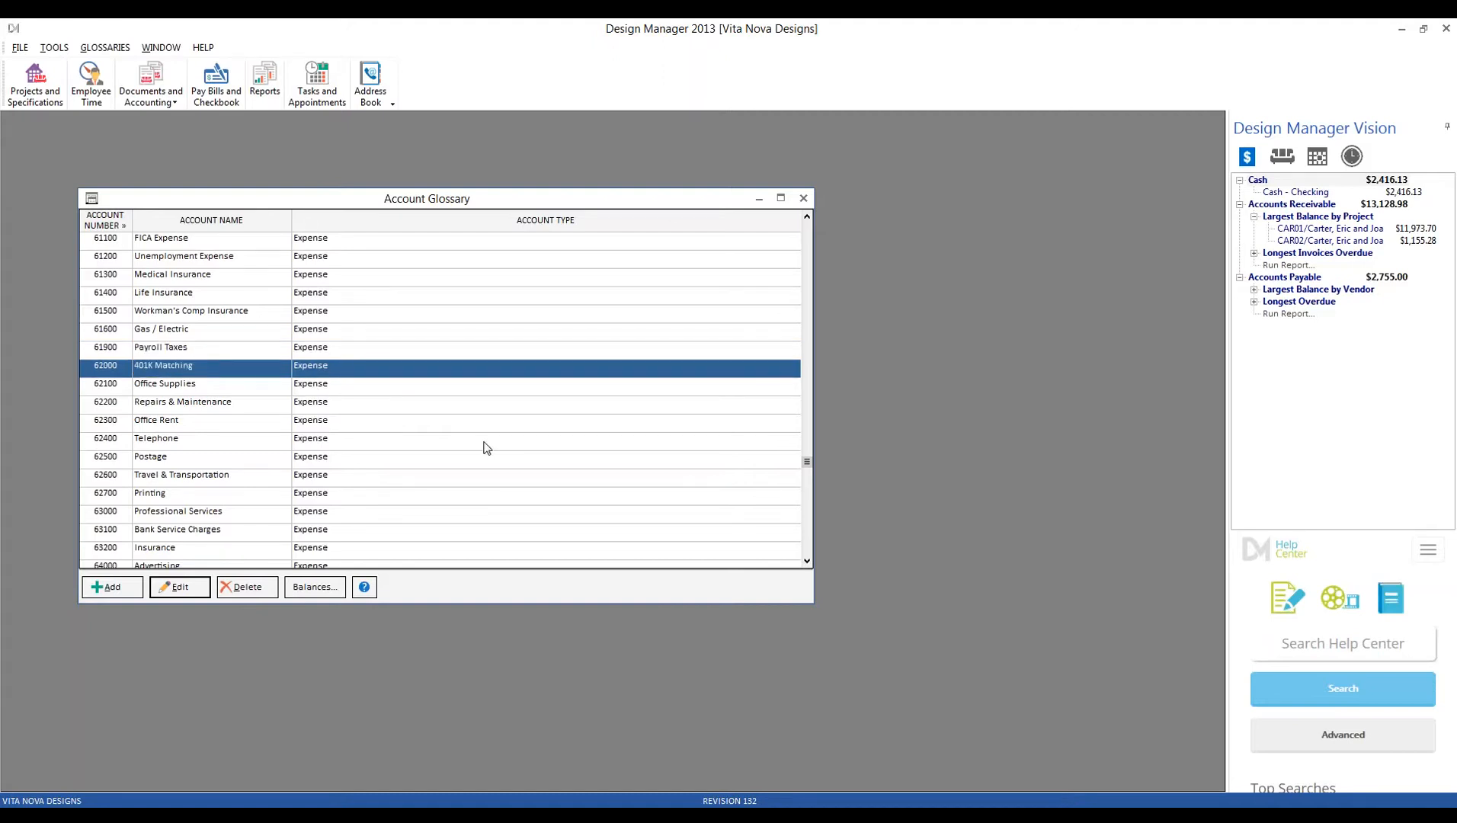
Examine the payroll liability accounts in the Account Glossary, from 22100 Federal Income Tax Withheld to 22900 Health Insurance Withholding, and close it.
{"action": "left_click", "coordinate": [484, 442]}
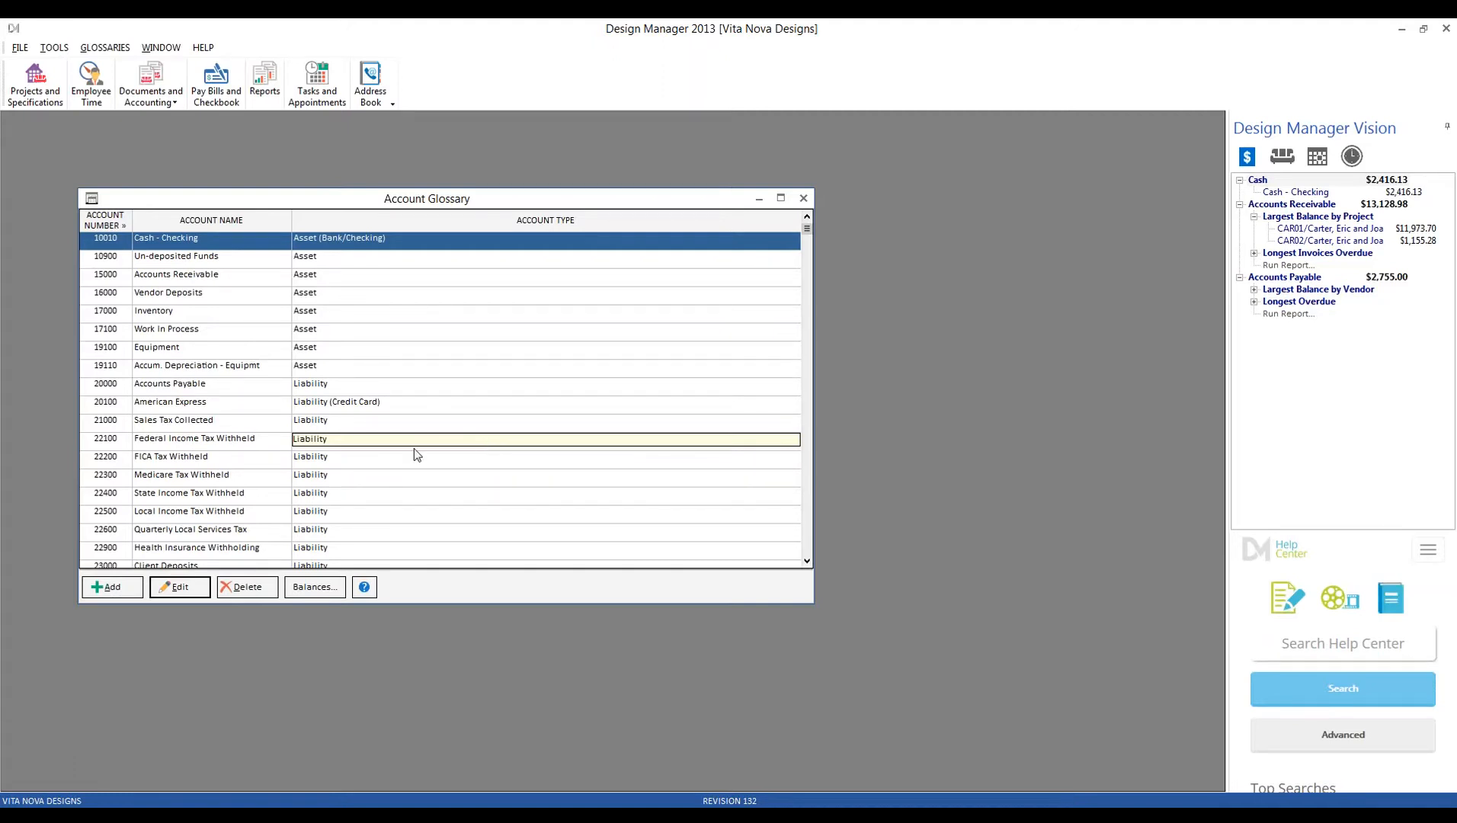
{"action": "left_click", "coordinate": [237, 544]}
{"action": "scroll", "coordinate": [354, 509], "scroll_direction": "down", "scroll_amount": 3}
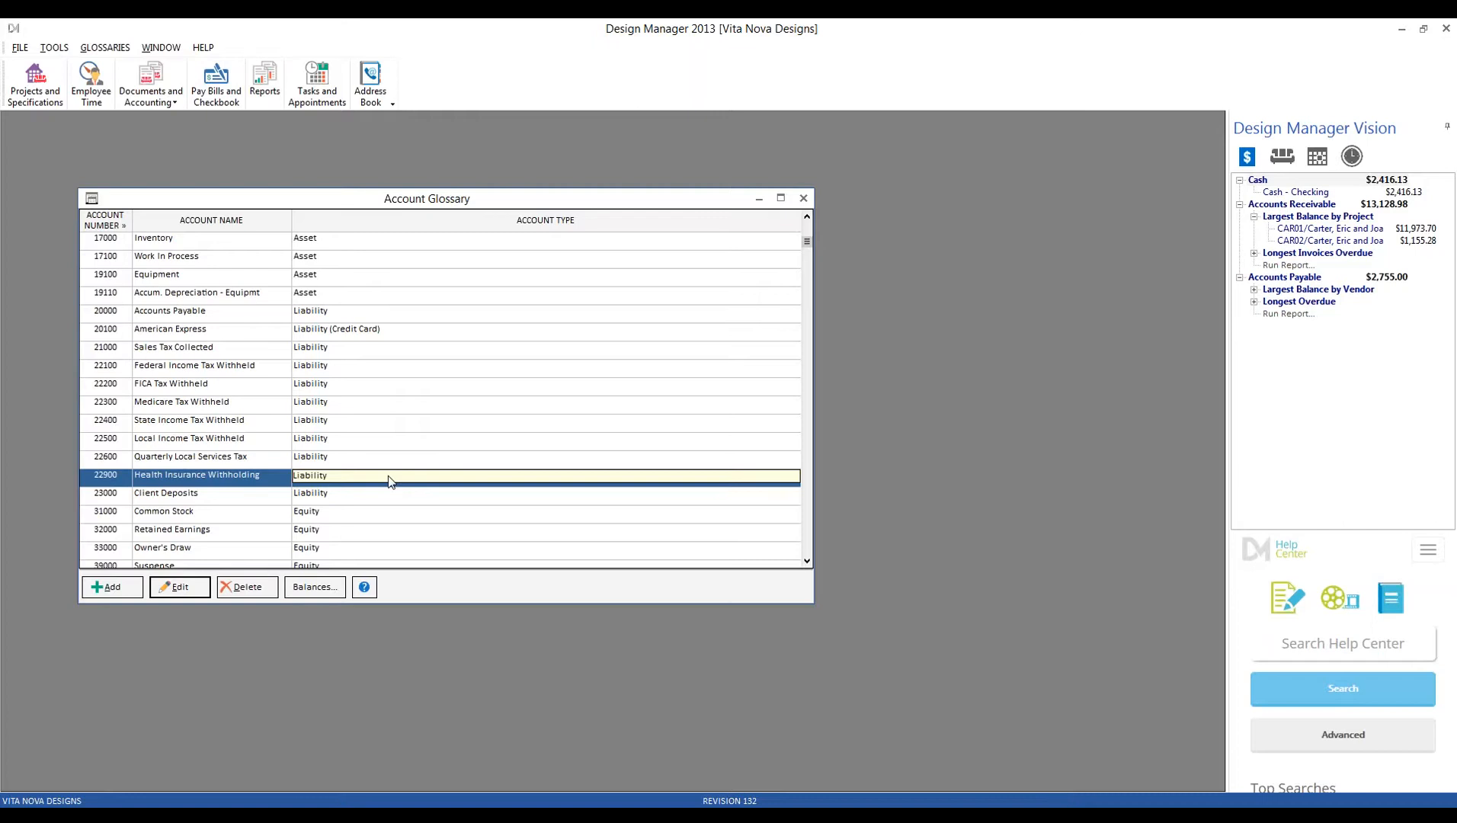
{"action": "left_click", "coordinate": [241, 369]}
{"action": "left_click", "coordinate": [241, 385]}
{"action": "left_click", "coordinate": [240, 399]}
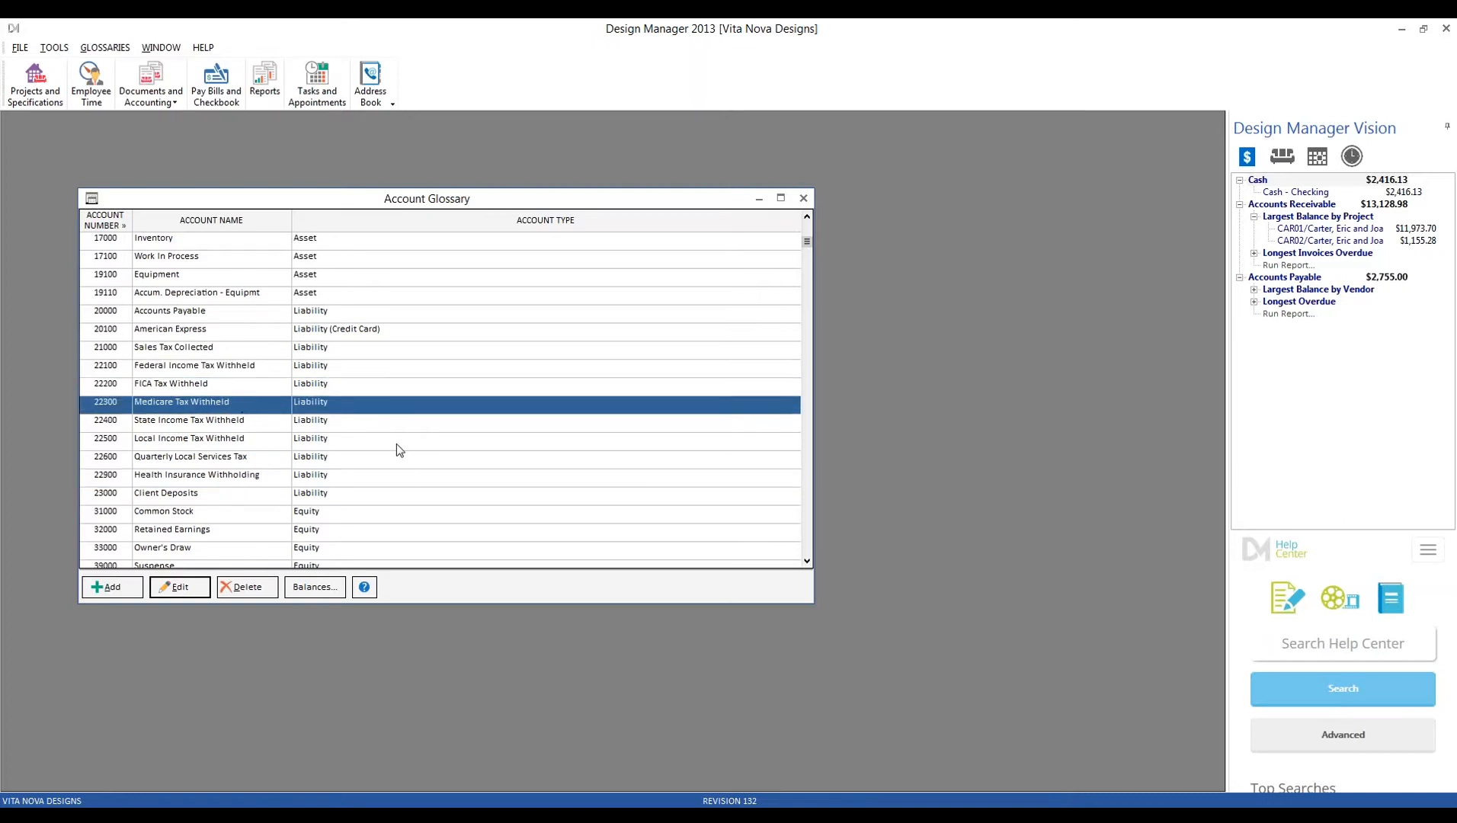
{"action": "left_click", "coordinate": [386, 425]}
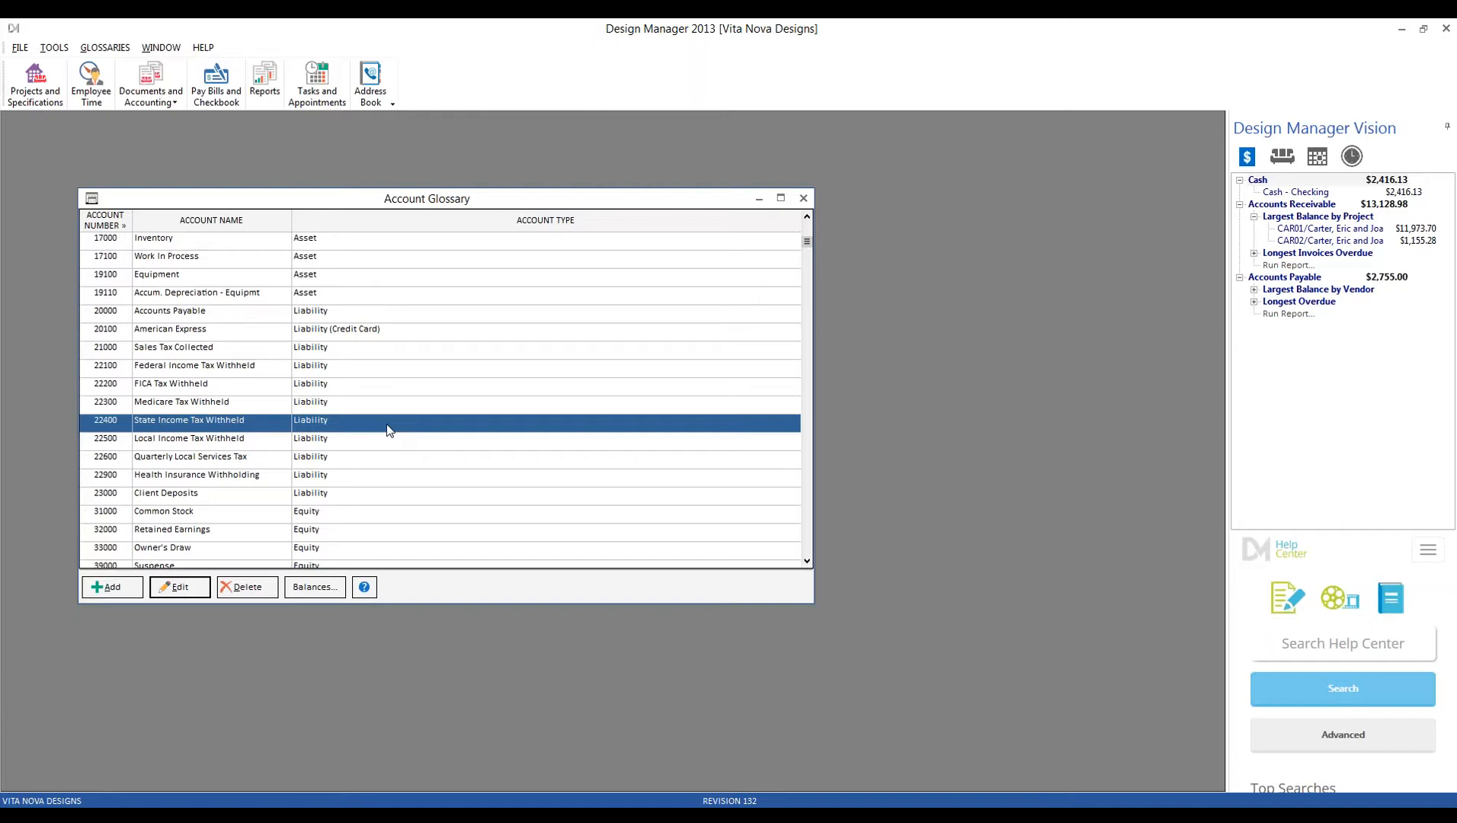
{"action": "left_click", "coordinate": [387, 429]}
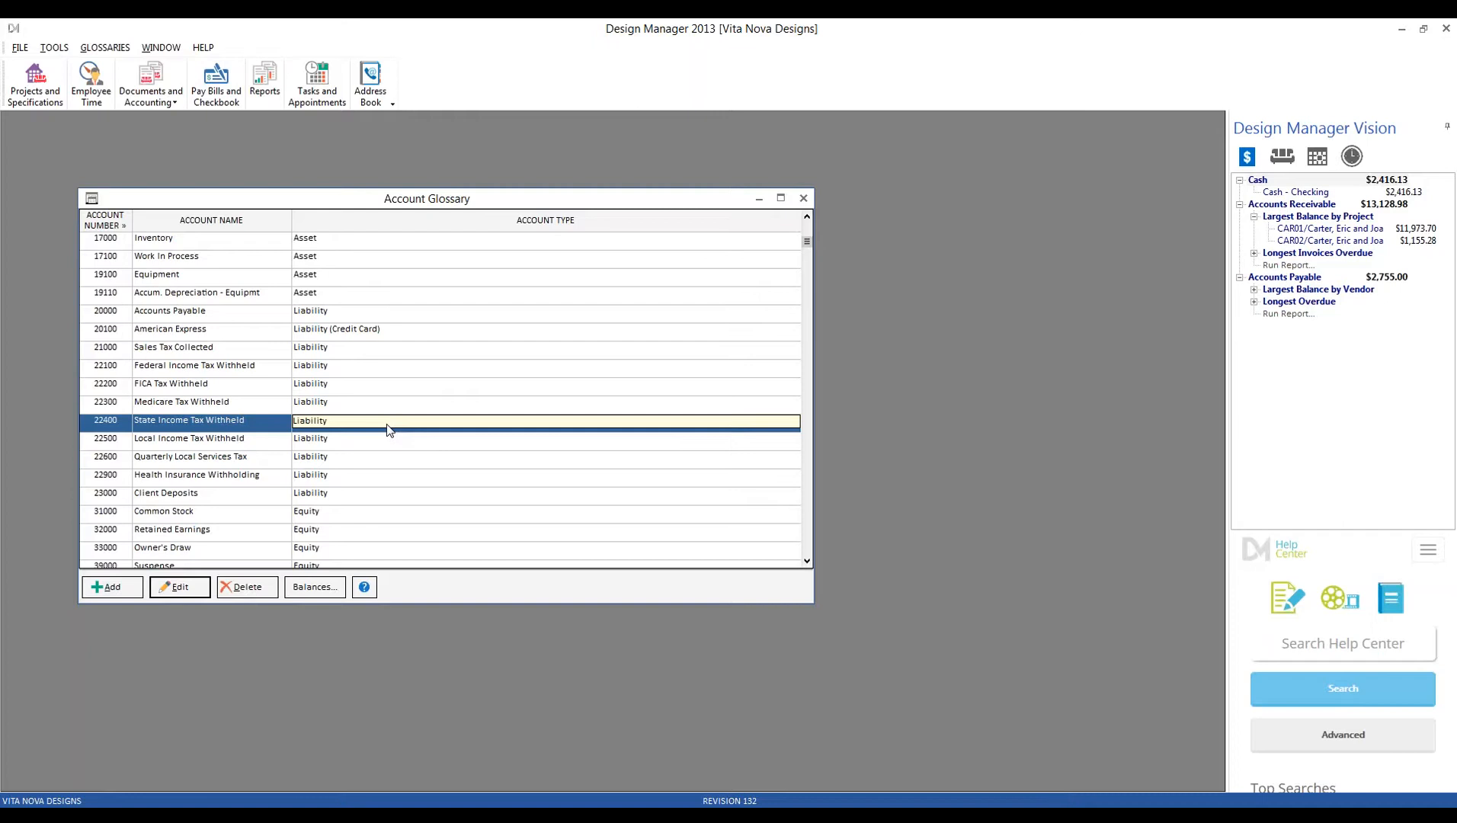
{"action": "left_click", "coordinate": [806, 198]}
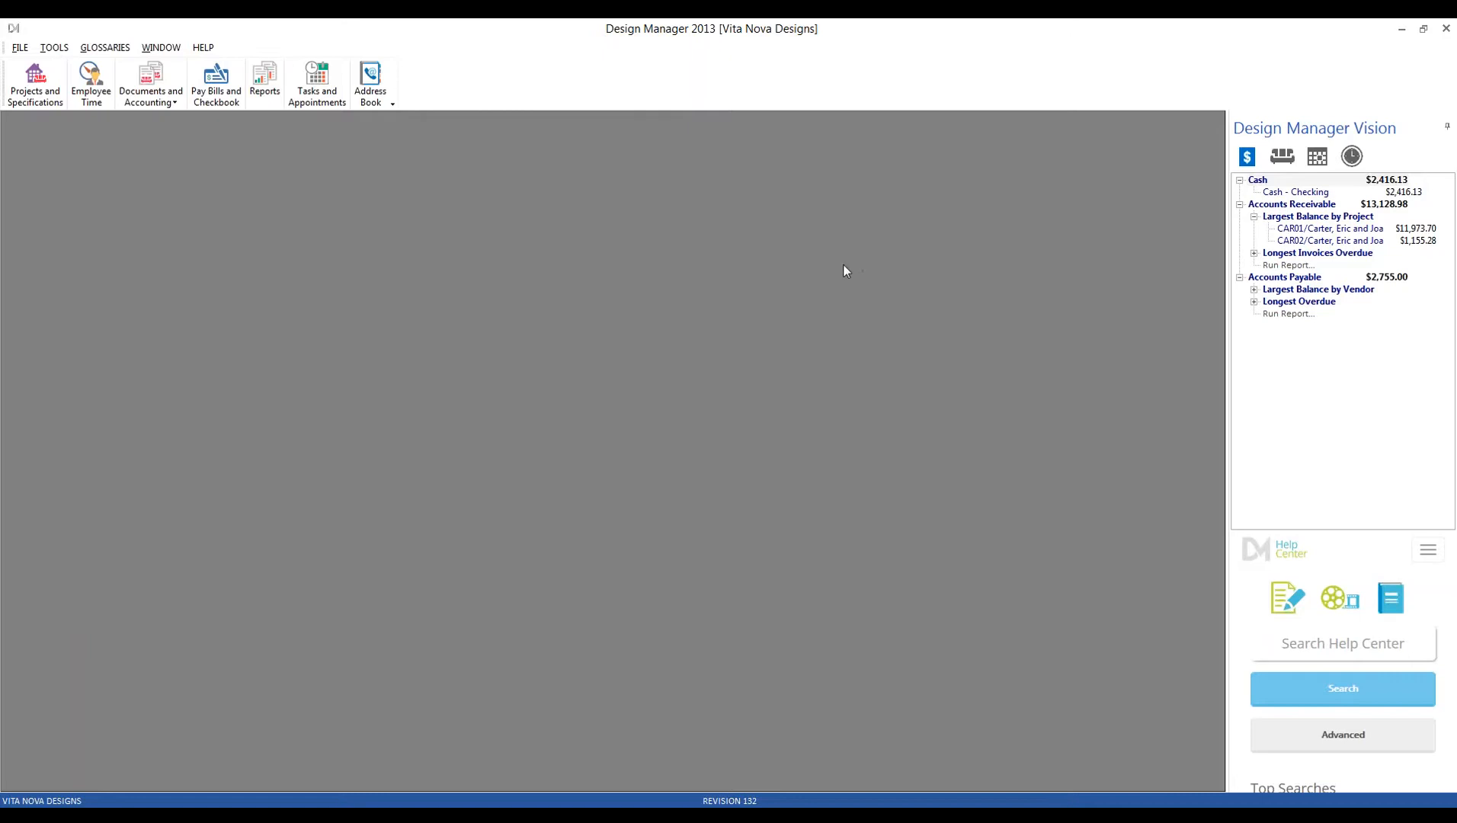
In Documents and Accounting, expand the general ledger journal entries for 03/2016 and select entry EMP01 (employee 1).
{"action": "left_click", "coordinate": [158, 82]}
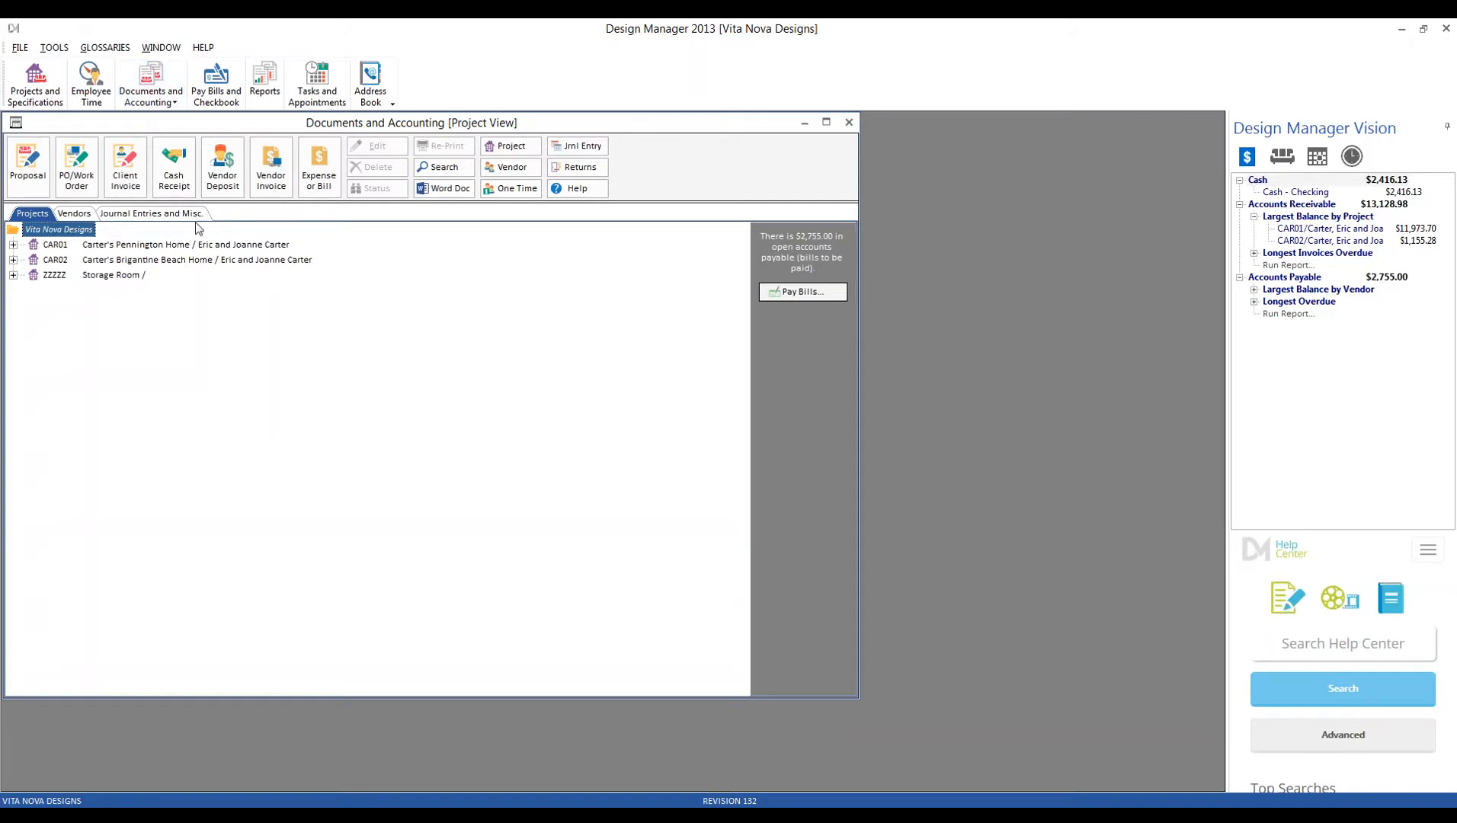
{"action": "left_click", "coordinate": [171, 218]}
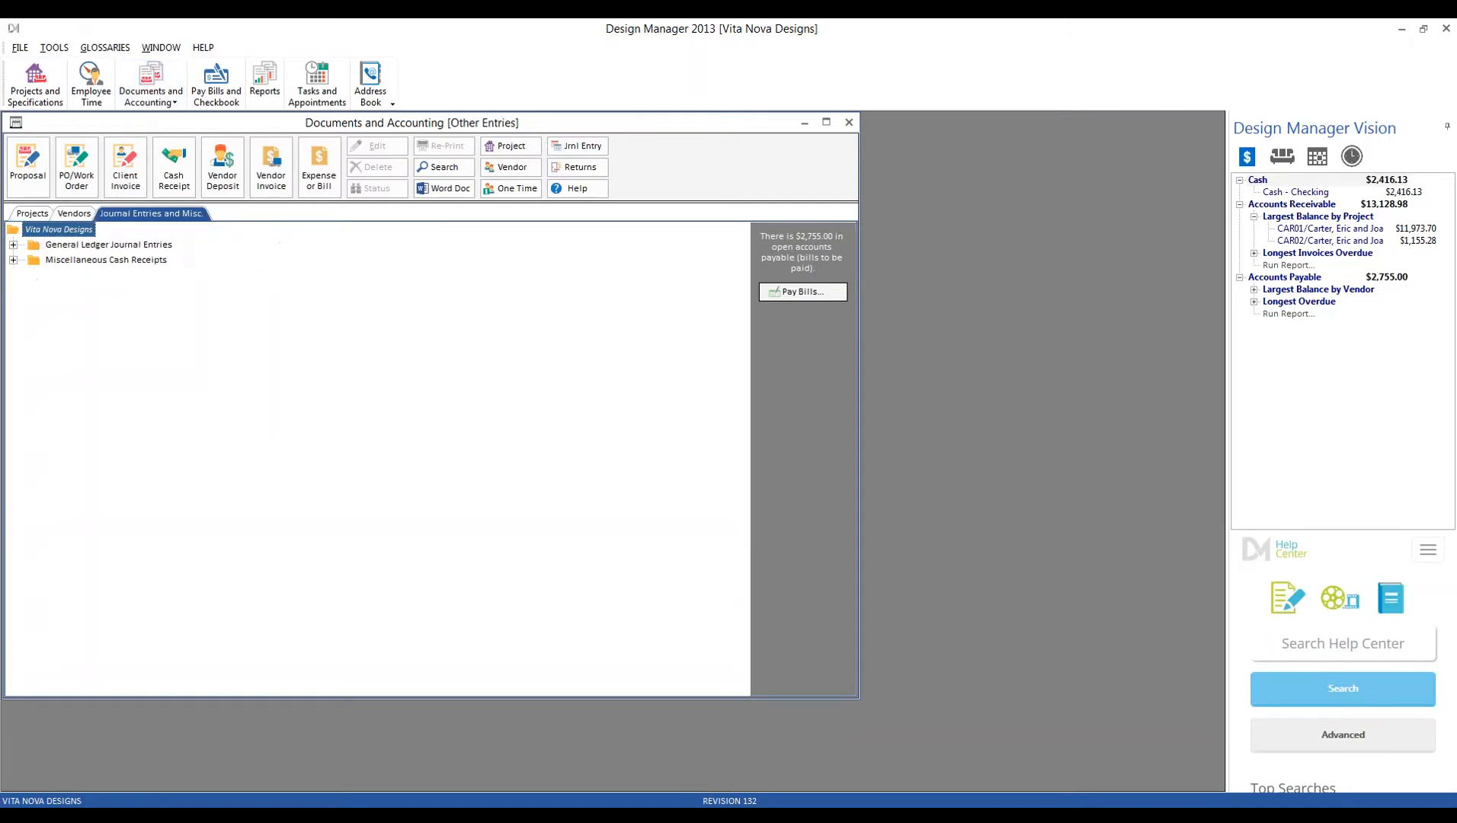
{"action": "left_click", "coordinate": [13, 246]}
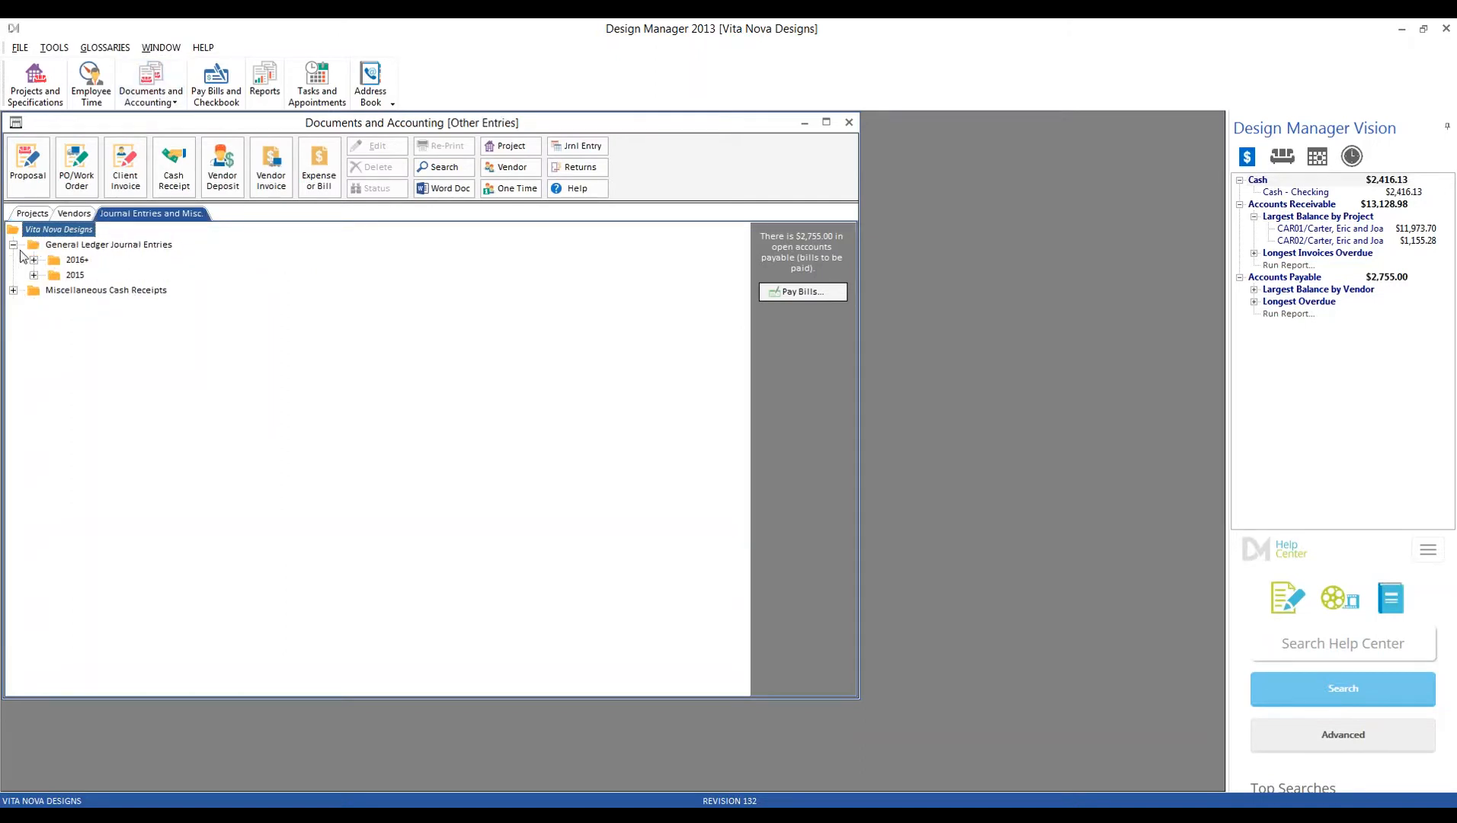
{"action": "left_click", "coordinate": [34, 260]}
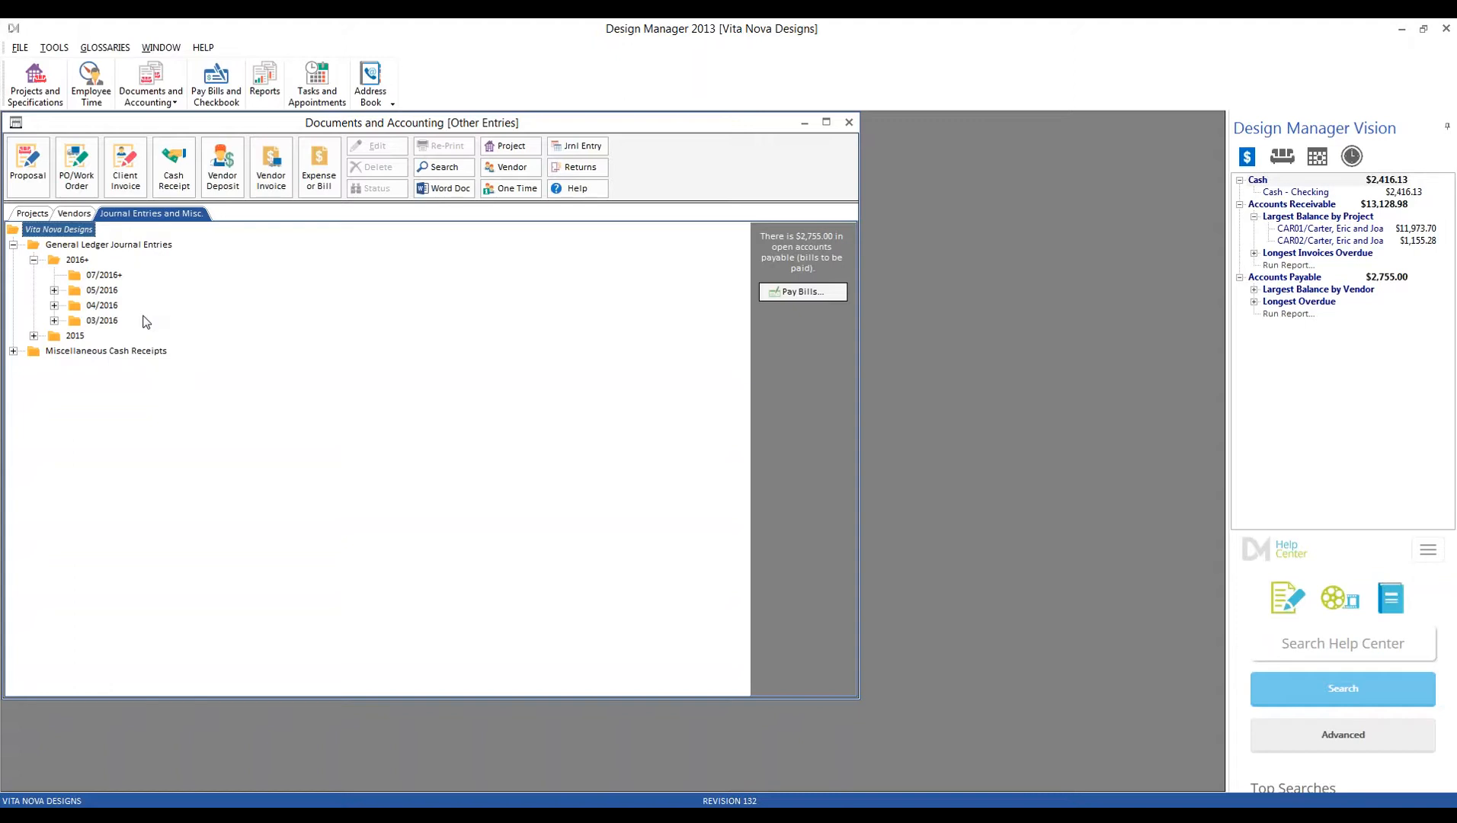
{"action": "left_click", "coordinate": [54, 321]}
{"action": "left_click", "coordinate": [200, 339]}
{"action": "left_click", "coordinate": [197, 352]}
{"action": "left_click", "coordinate": [196, 366]}
{"action": "left_click", "coordinate": [193, 349]}
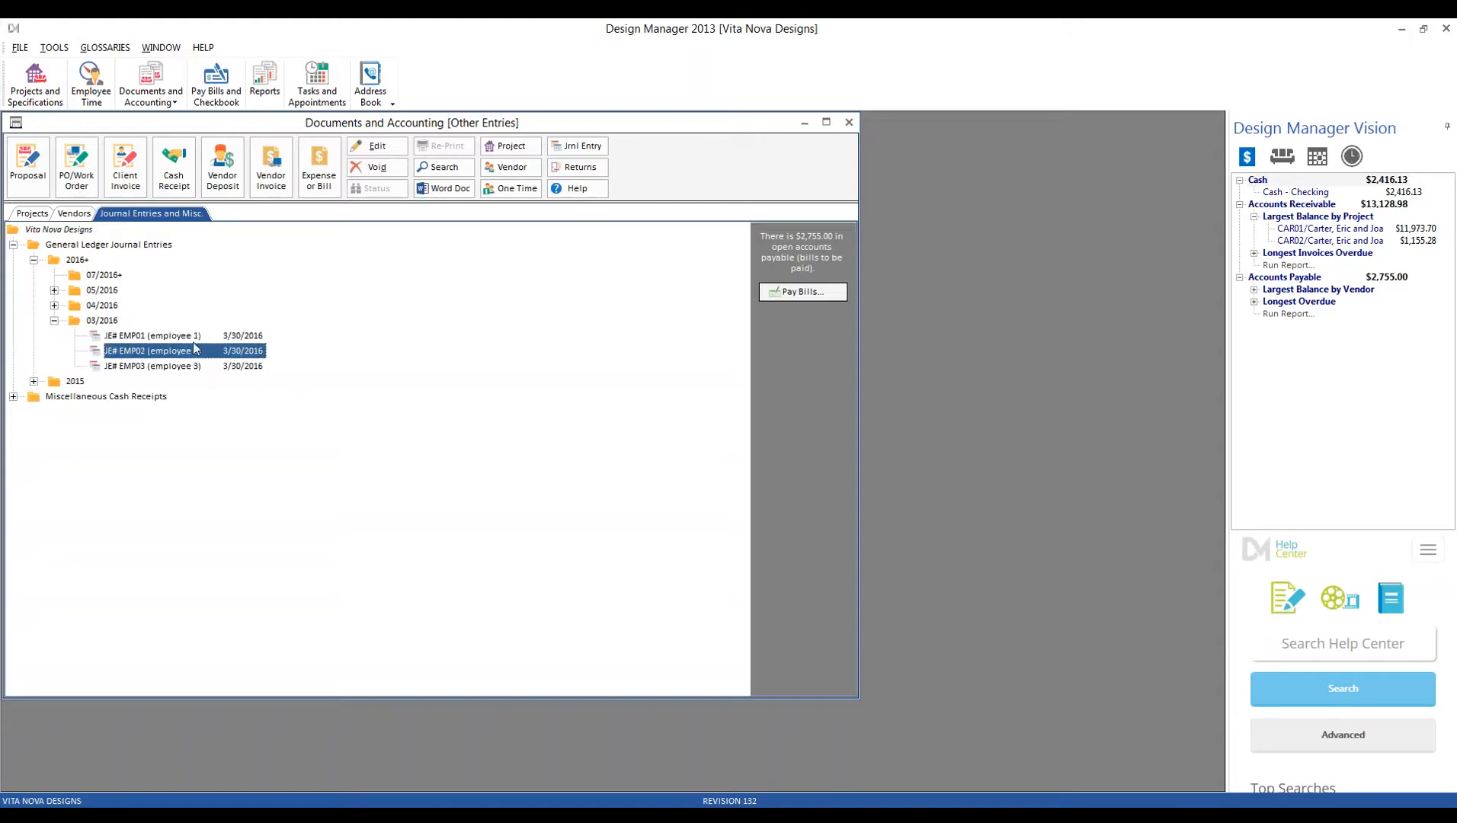
{"action": "left_click", "coordinate": [194, 336]}
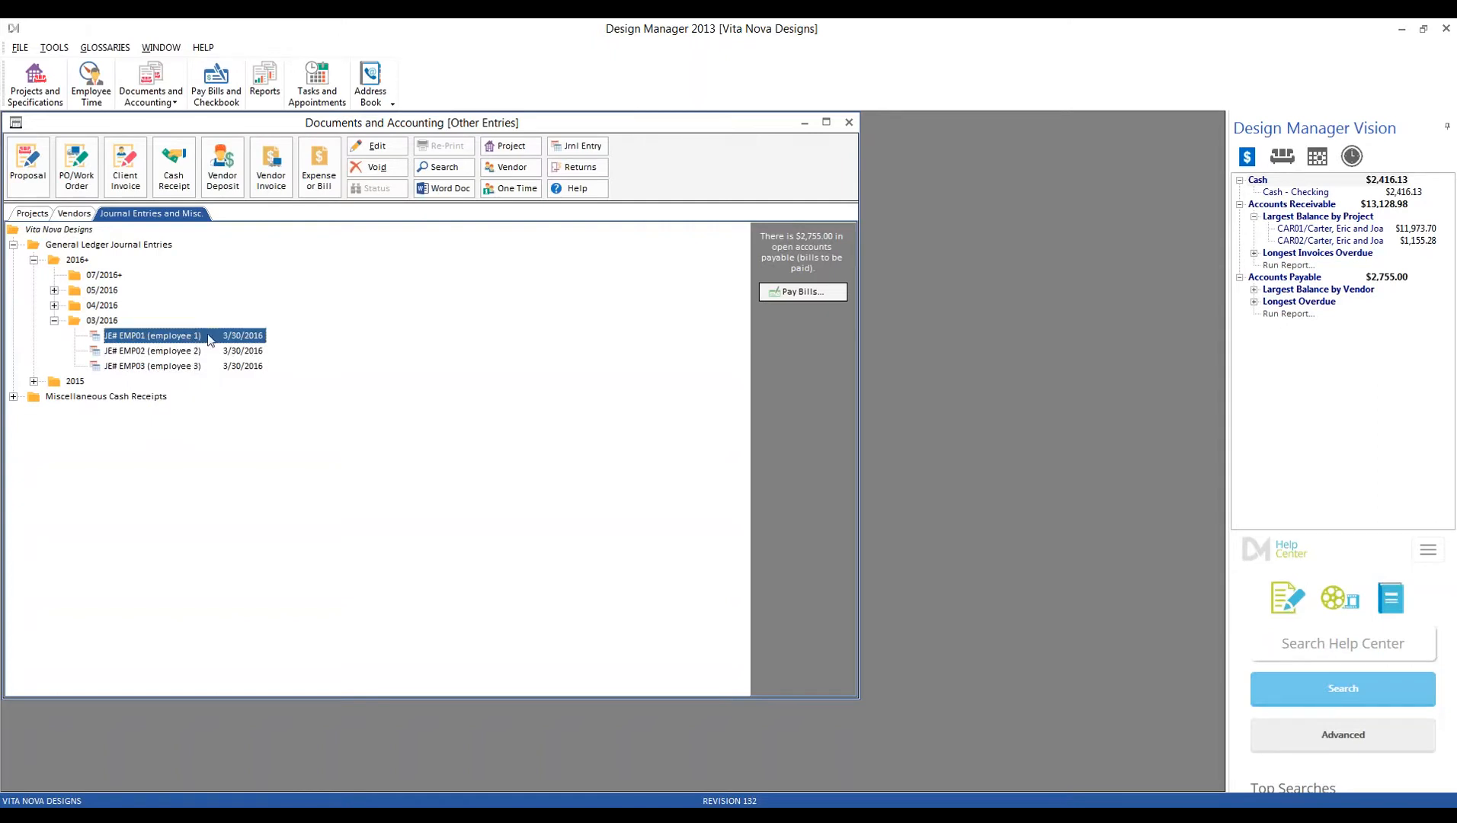
Examine the EMP01 journal entry's lines from Cash - Checking and Salaries to 401K Matching, and close it without changes.
{"action": "left_click", "coordinate": [372, 146]}
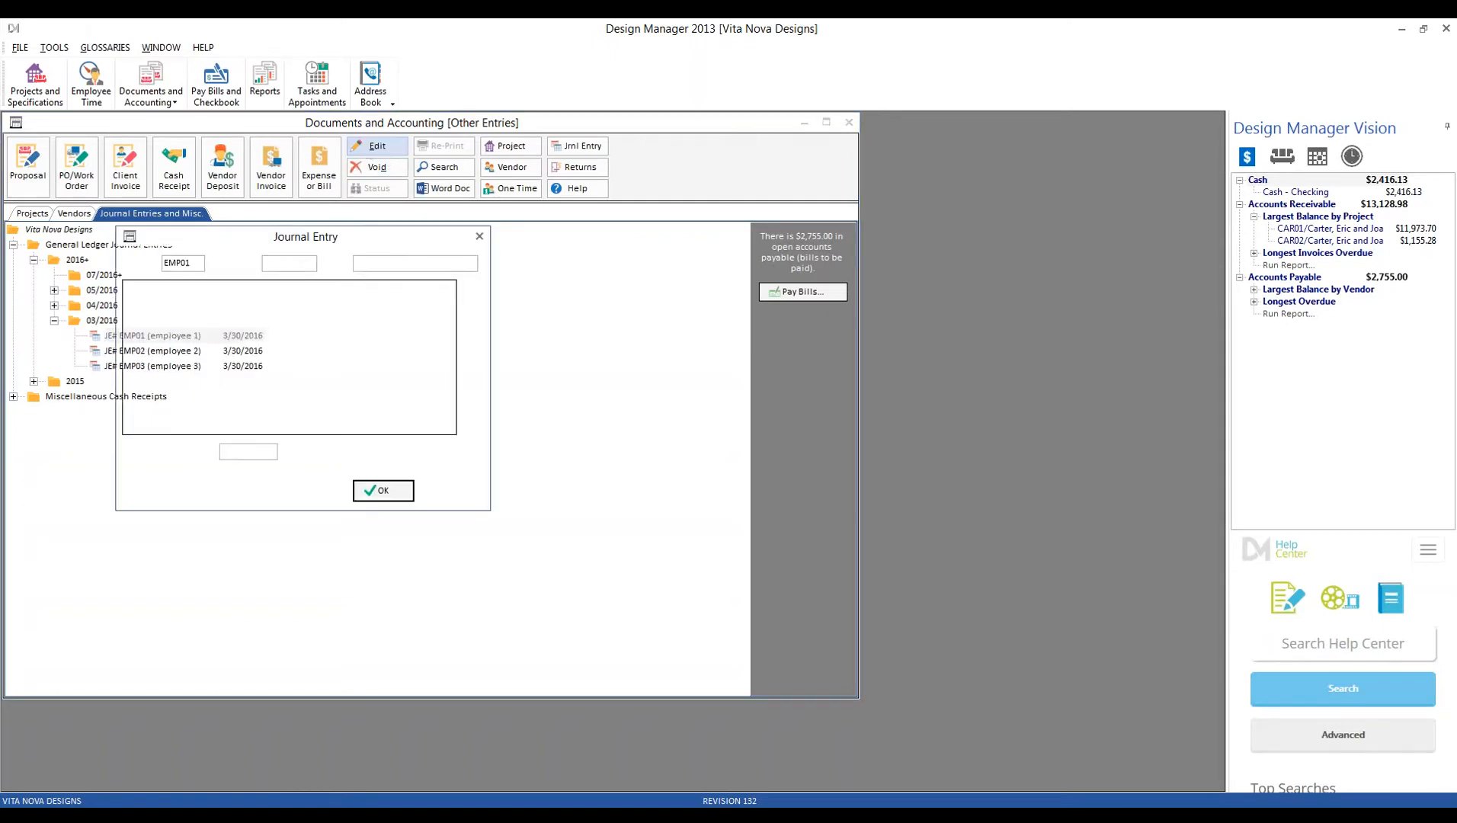
{"action": "left_click_drag", "start_coordinate": [288, 238], "coordinate": [430, 291]}
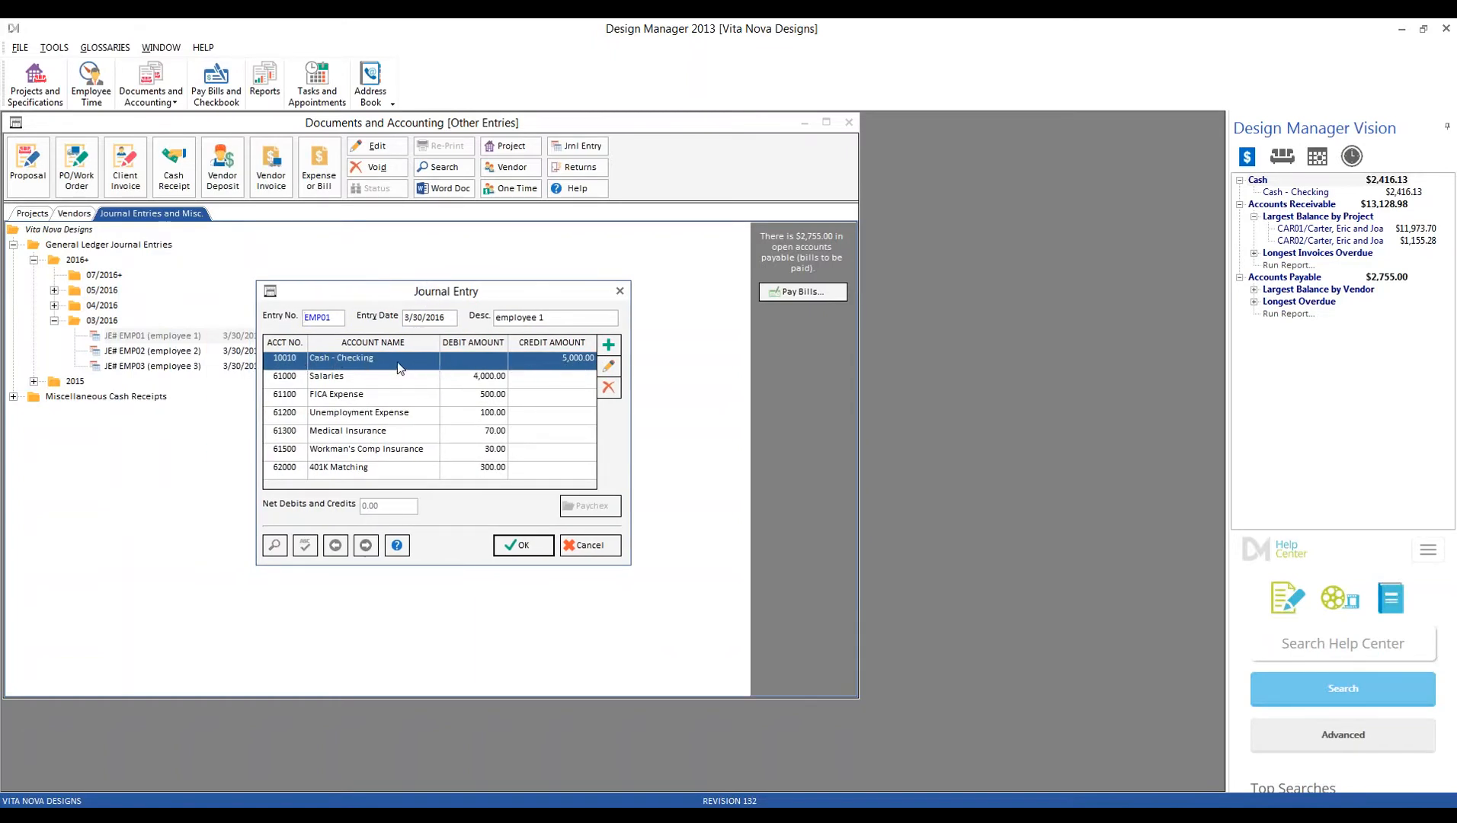
{"action": "left_click", "coordinate": [376, 381]}
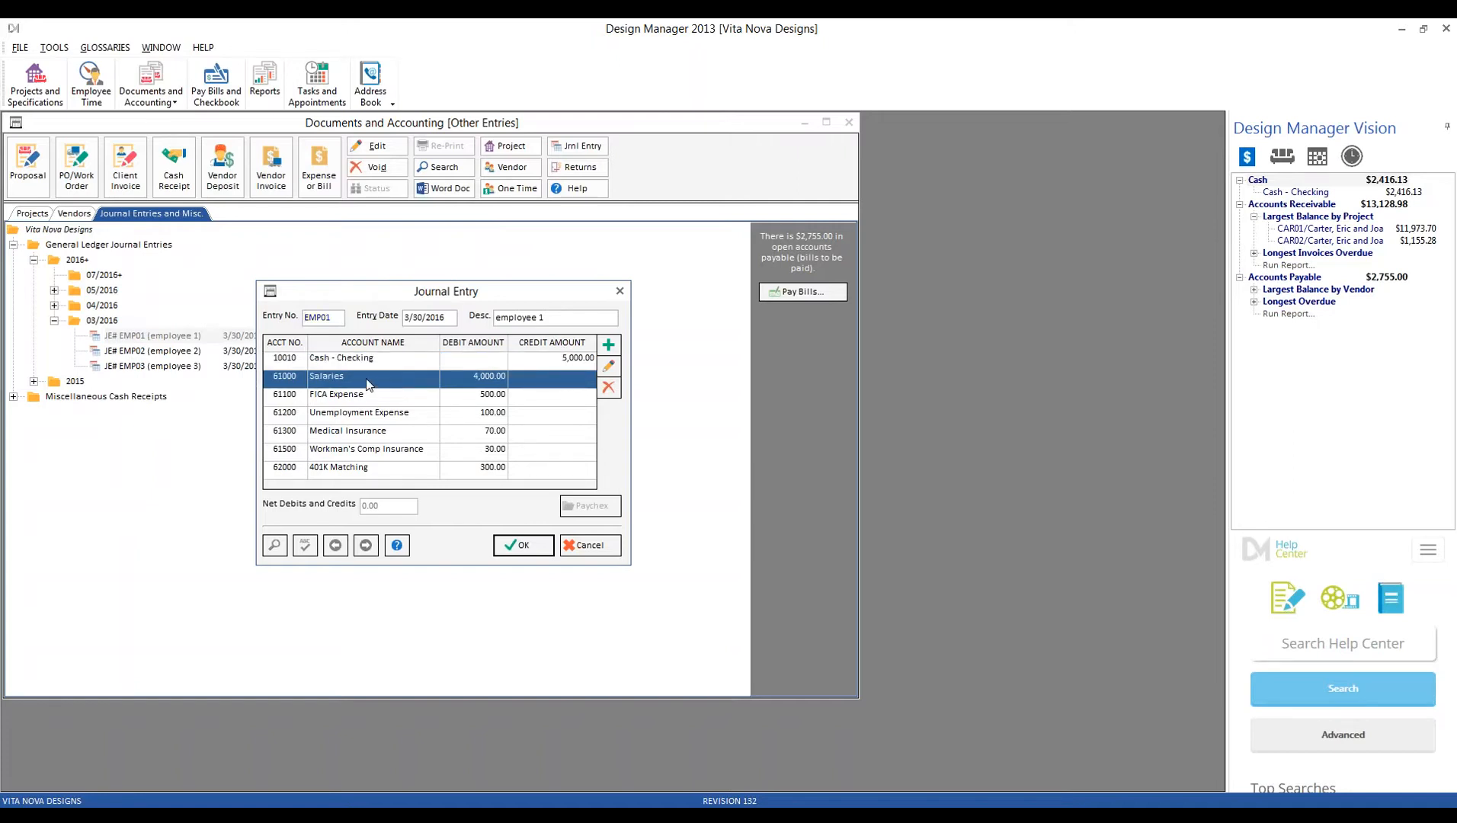
{"action": "left_click", "coordinate": [401, 397]}
{"action": "left_click", "coordinate": [398, 416]}
{"action": "left_click", "coordinate": [395, 434]}
{"action": "left_click", "coordinate": [394, 453]}
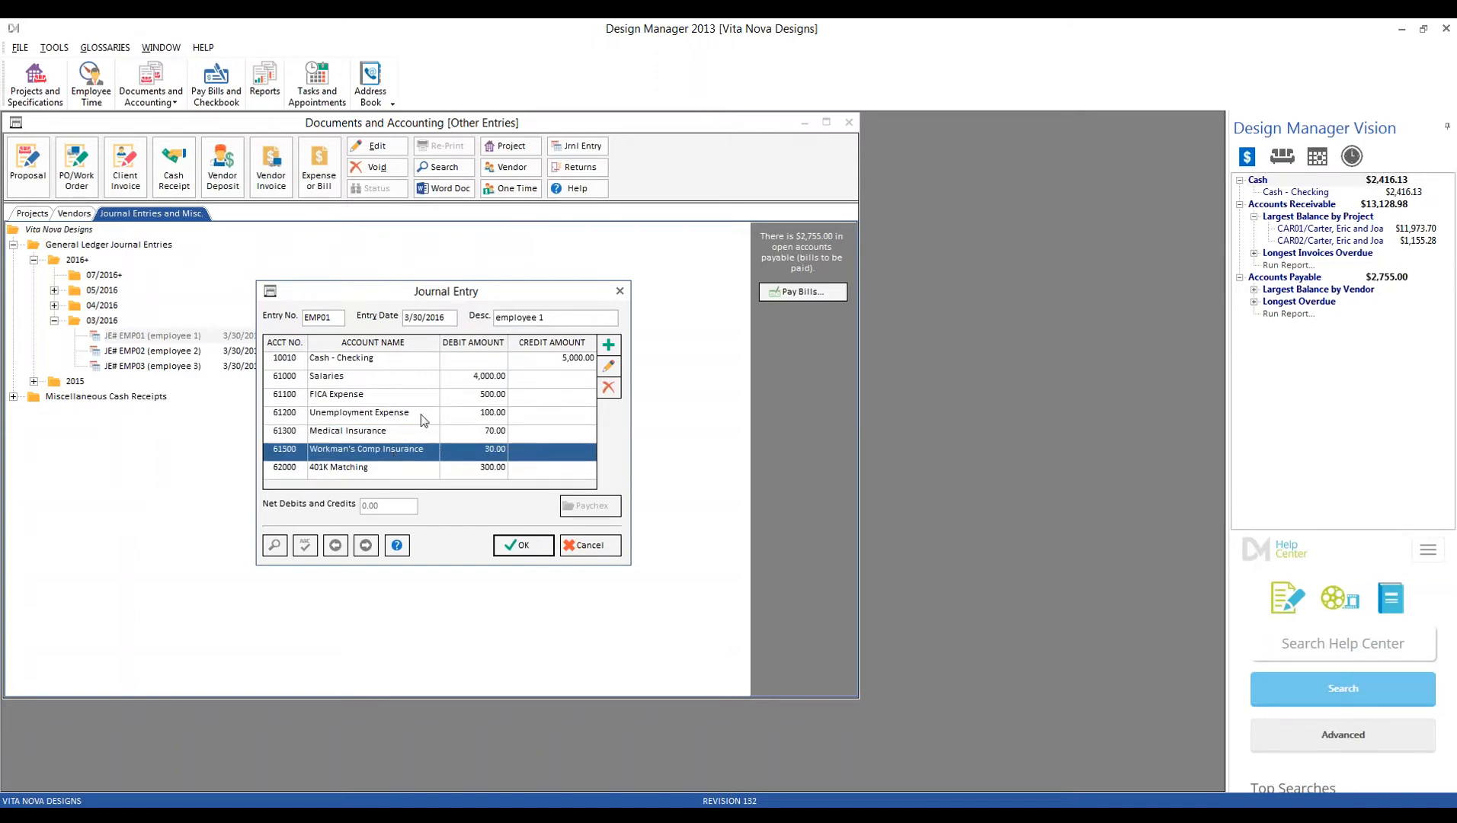
{"action": "left_click", "coordinate": [373, 472]}
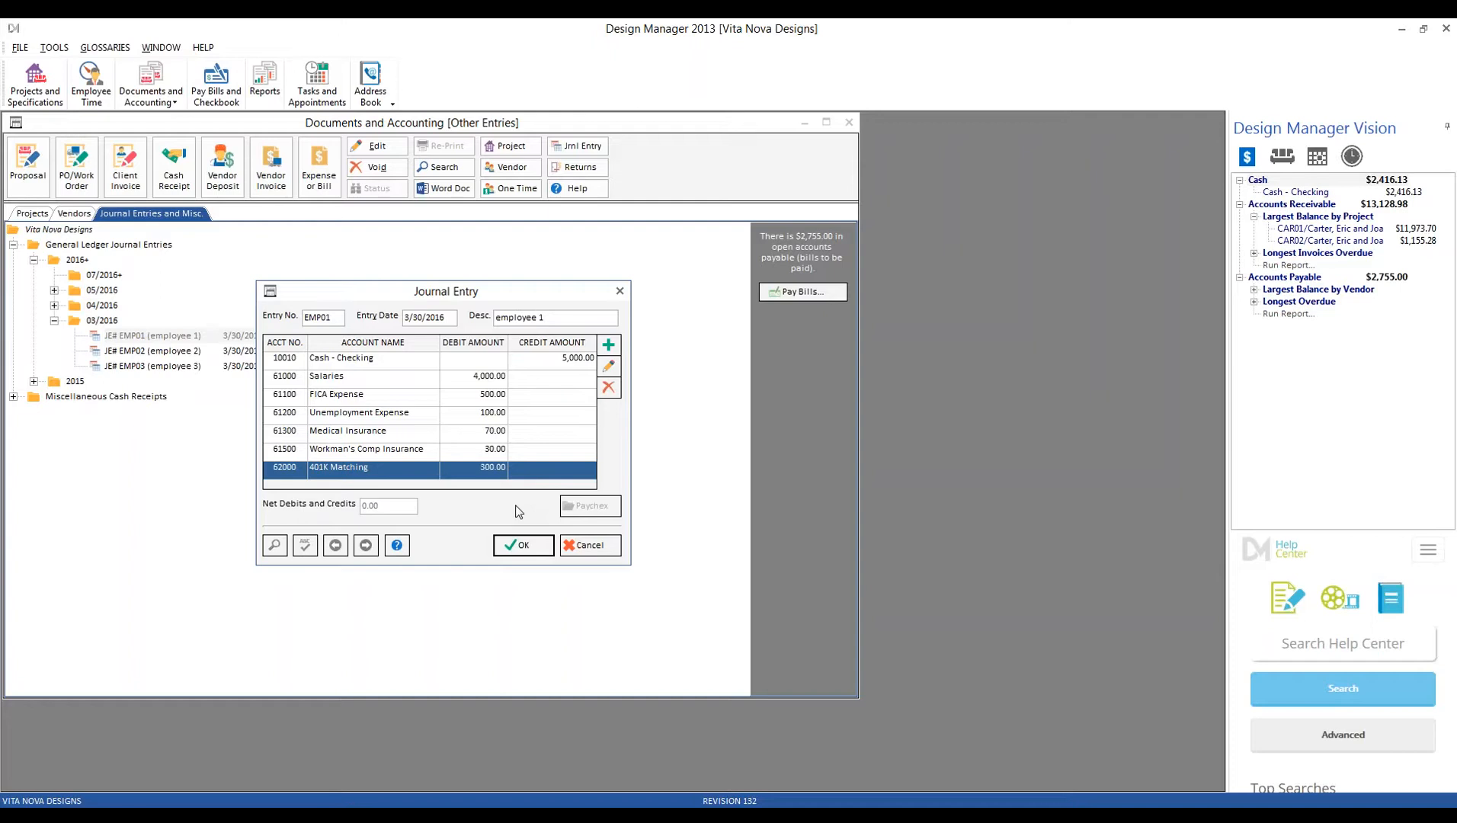
{"action": "left_click", "coordinate": [590, 545]}
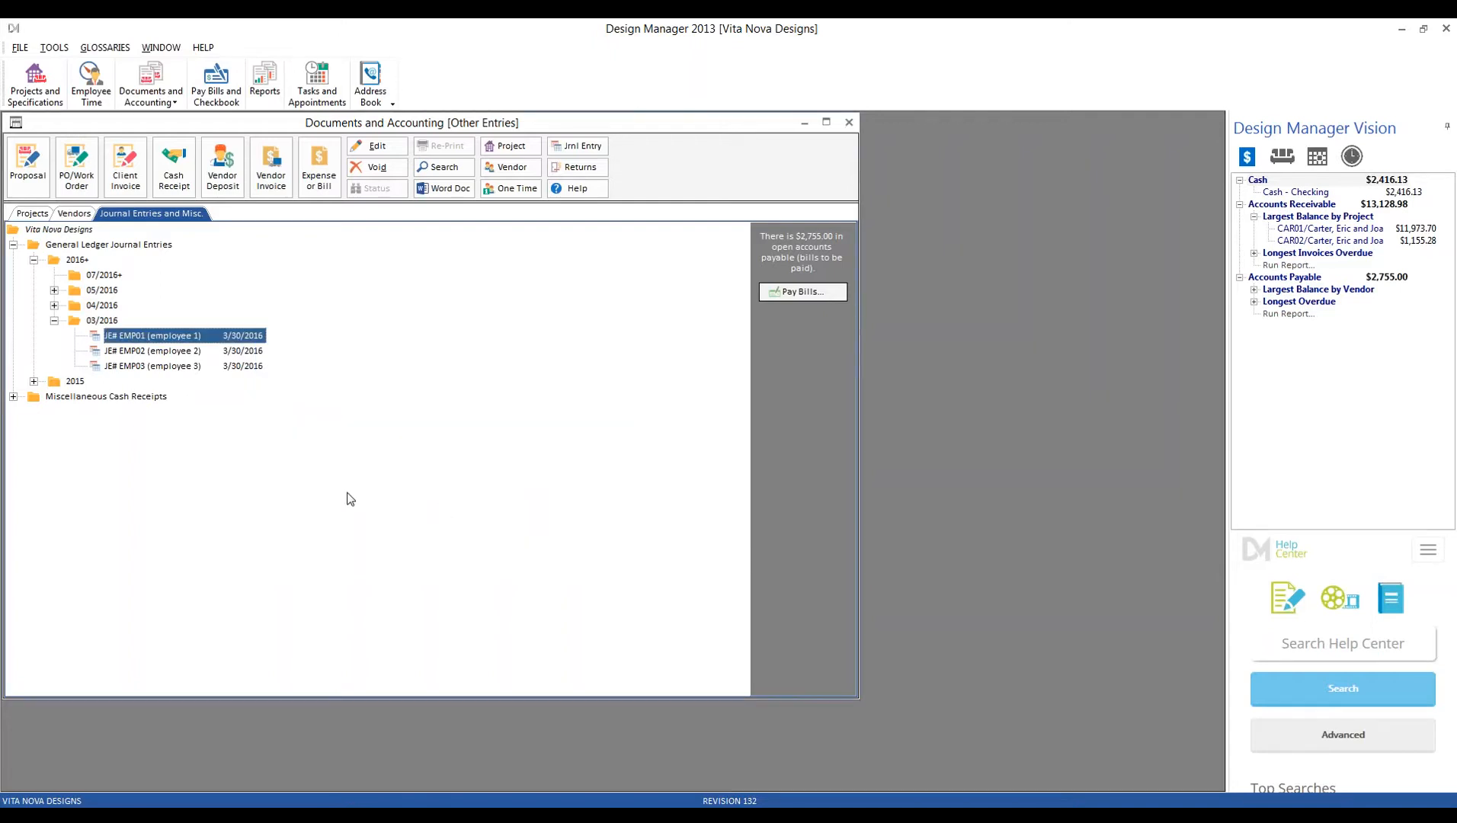
Expand the 04/2016 journal entries, look over the three employee entries, and select EMP01 (employee 1).
{"action": "left_click", "coordinate": [54, 320]}
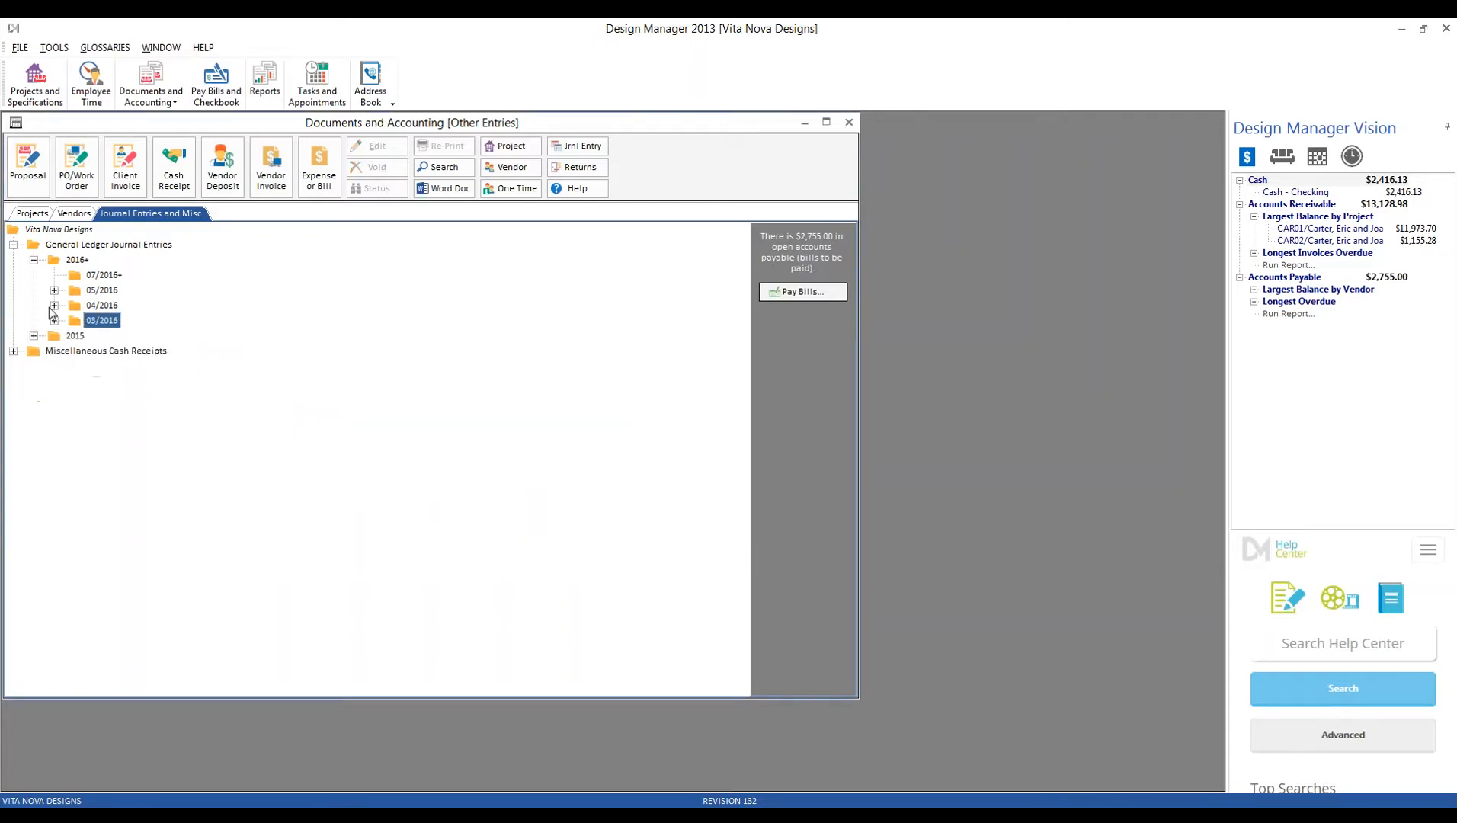
{"action": "left_click", "coordinate": [54, 305]}
{"action": "left_click", "coordinate": [258, 322]}
{"action": "left_click", "coordinate": [253, 336]}
{"action": "left_click", "coordinate": [252, 352]}
{"action": "left_click", "coordinate": [245, 336]}
{"action": "left_click", "coordinate": [244, 321]}
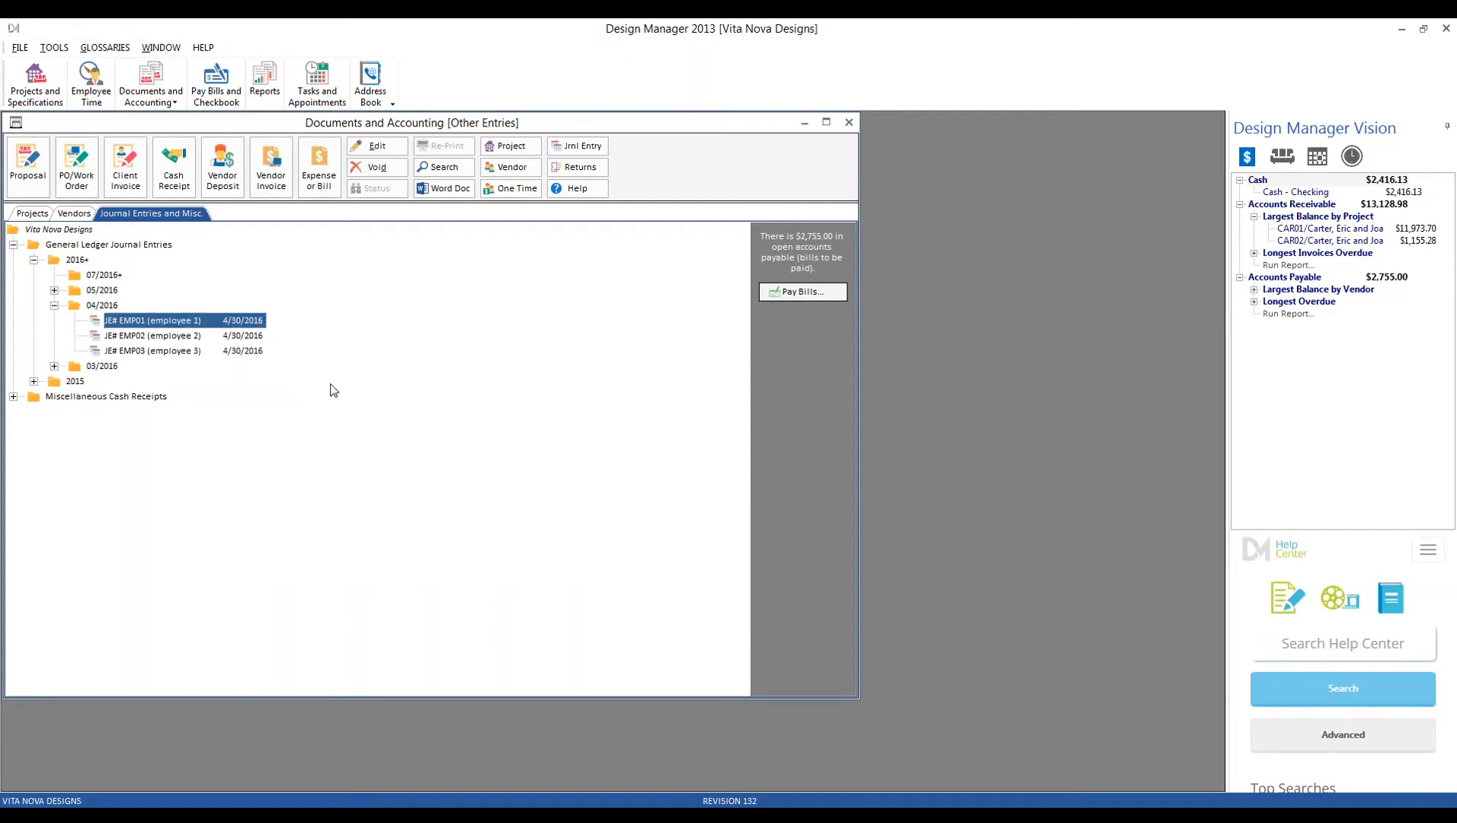
Examine the lines of the 4/30/2016 EMP01 journal entry, including Payroll Taxes, and close it without changes.
{"action": "left_click", "coordinate": [384, 153]}
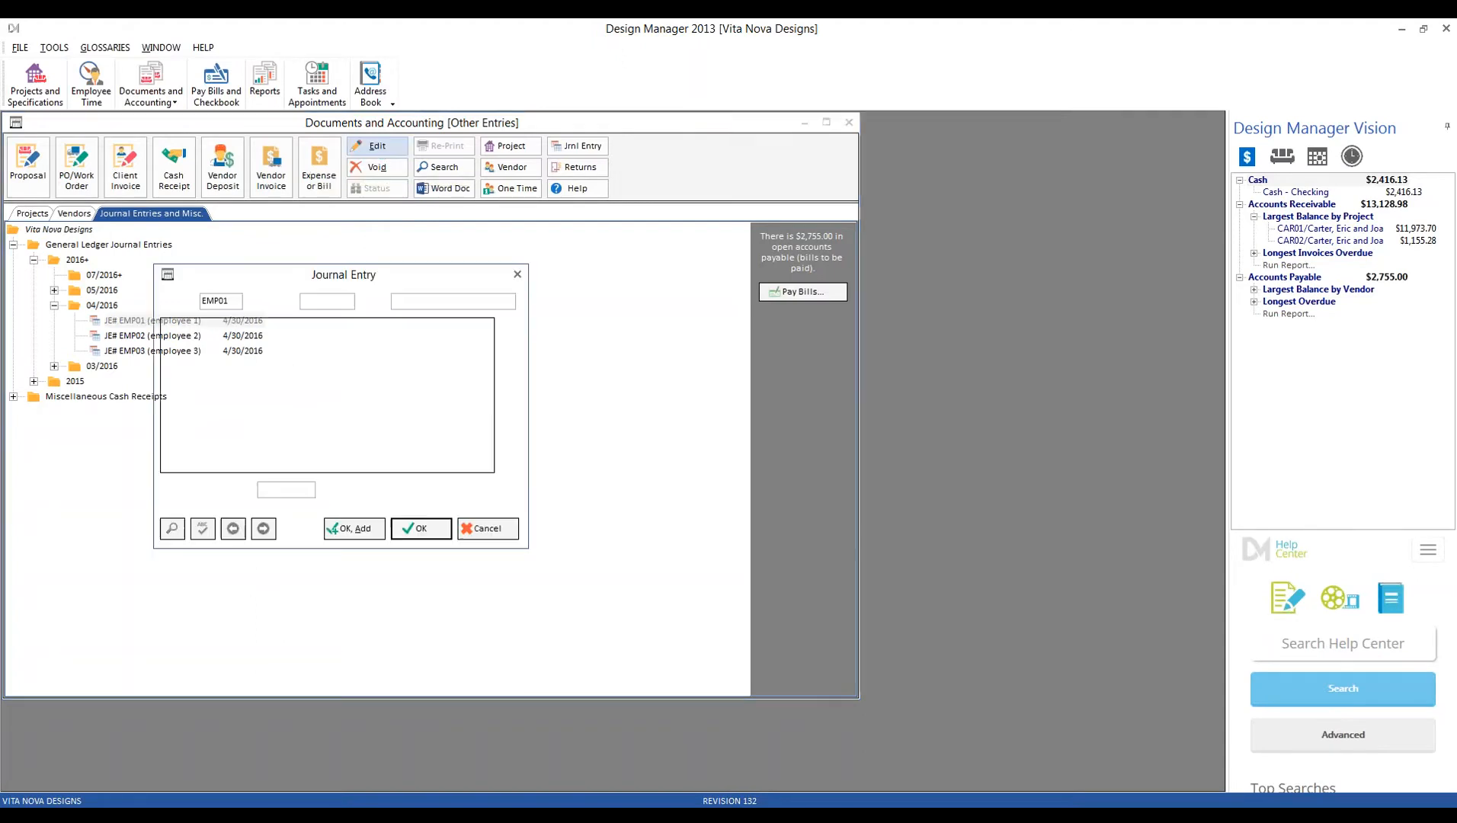
{"action": "left_click_drag", "start_coordinate": [320, 273], "coordinate": [392, 300]}
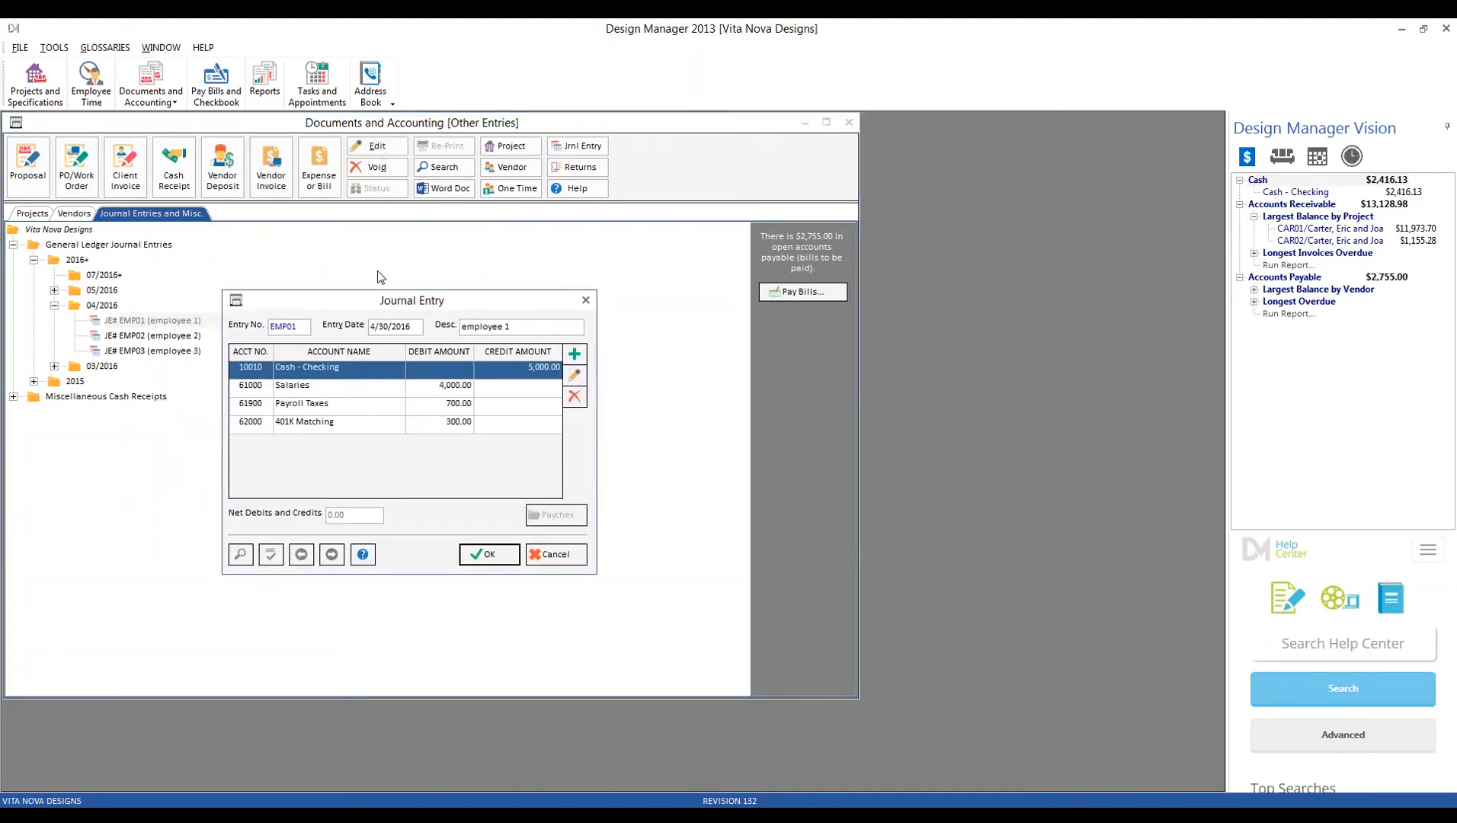
{"action": "left_click", "coordinate": [372, 412]}
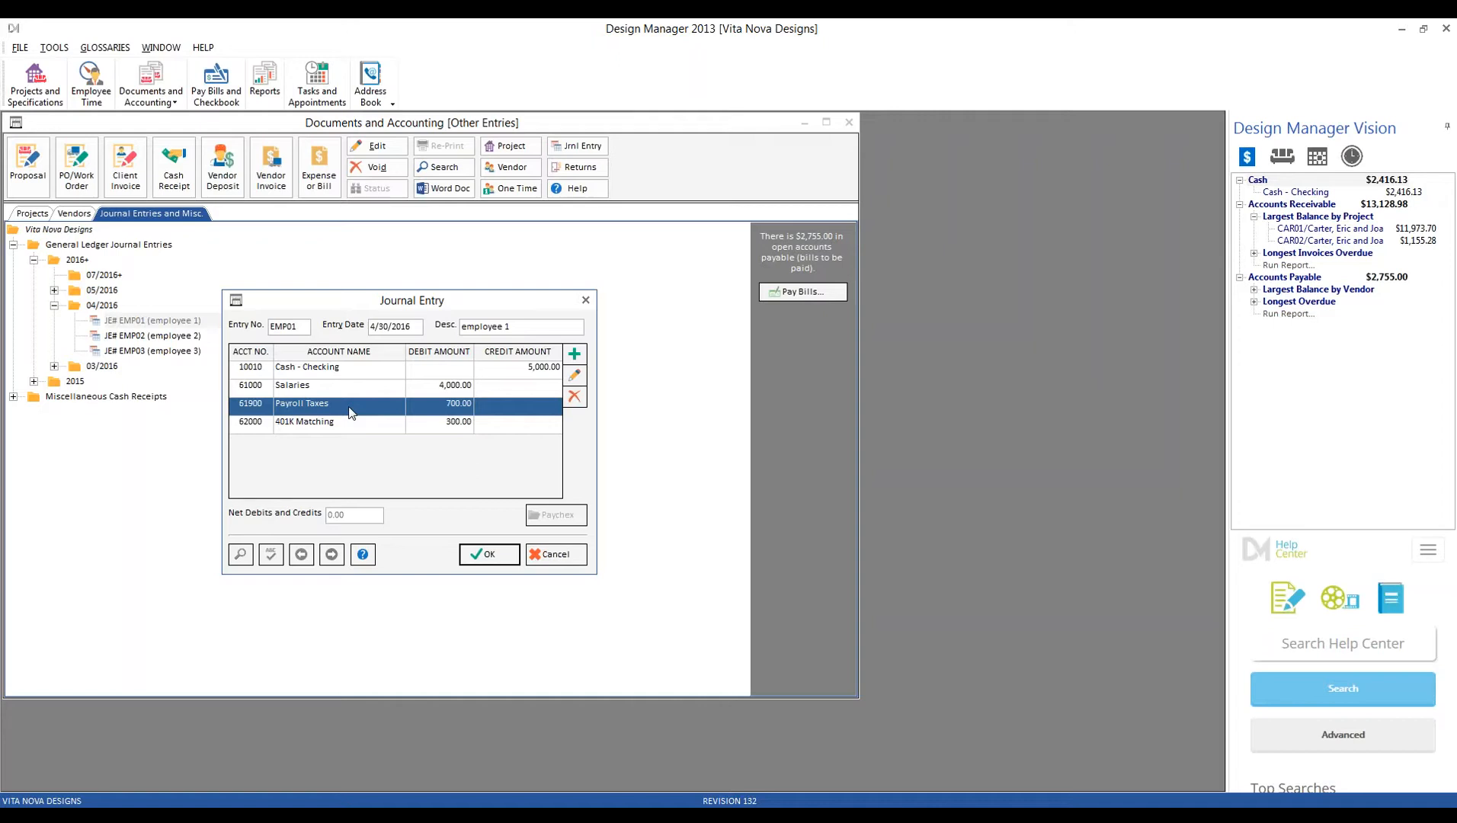
{"action": "left_click", "coordinate": [553, 558]}
Collapse the 04/2016 entries, expand 05/2016, and open journal entry PR05A (5/1/16 to 5/15/16).
{"action": "left_click", "coordinate": [54, 305]}
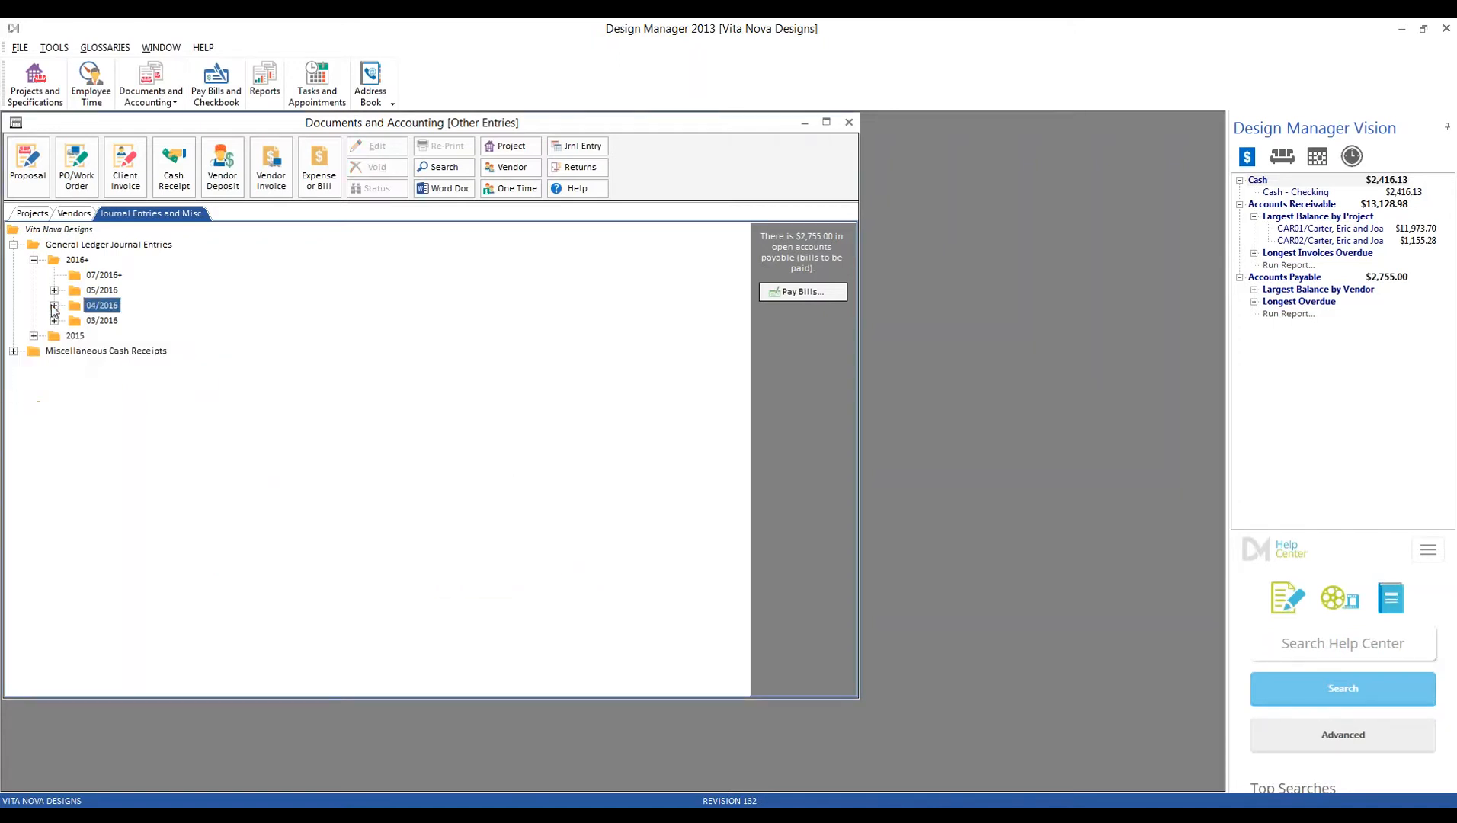
{"action": "left_click", "coordinate": [54, 290]}
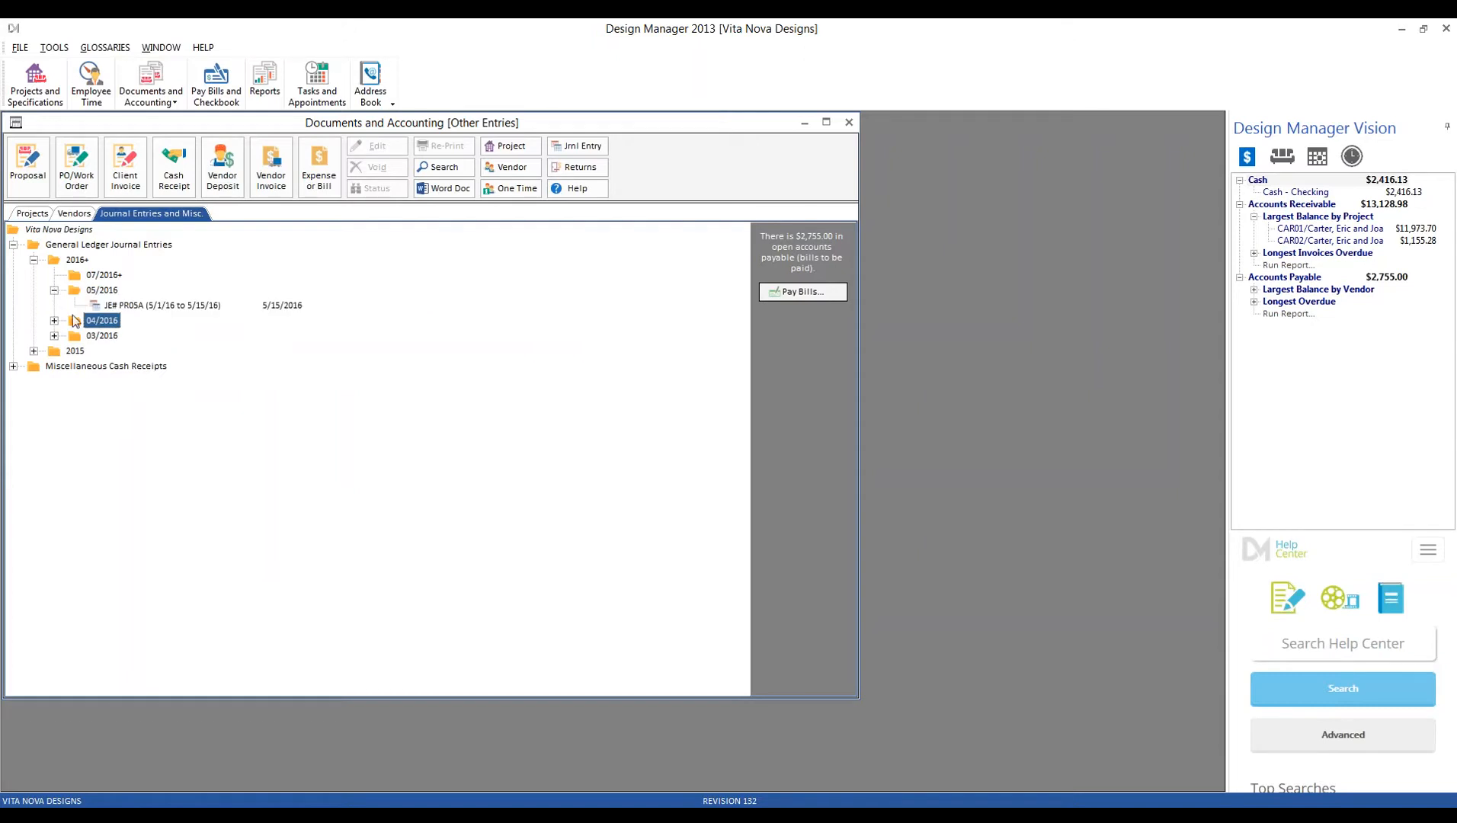
{"action": "left_click", "coordinate": [149, 306]}
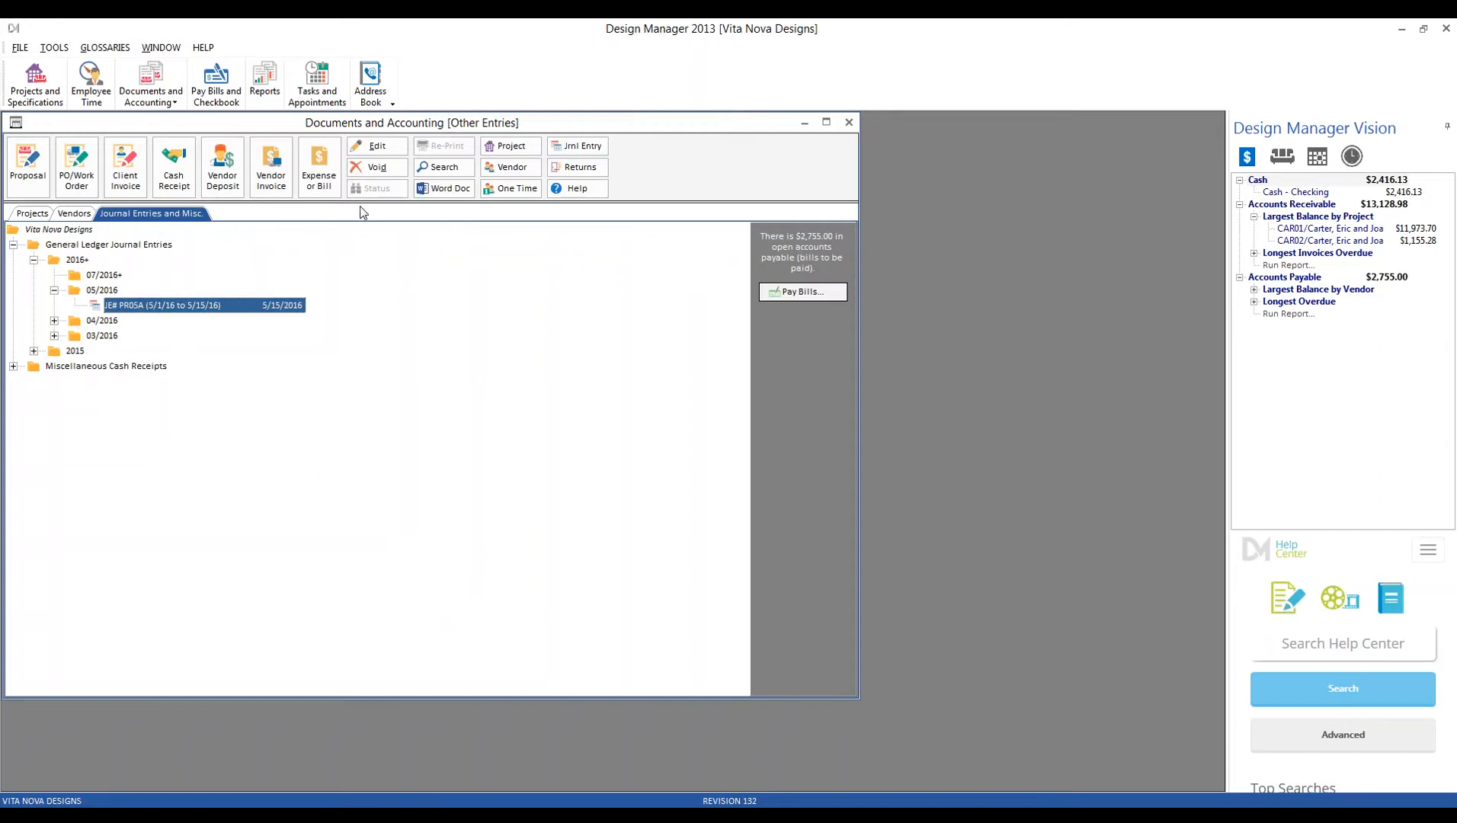
{"action": "left_click", "coordinate": [376, 146]}
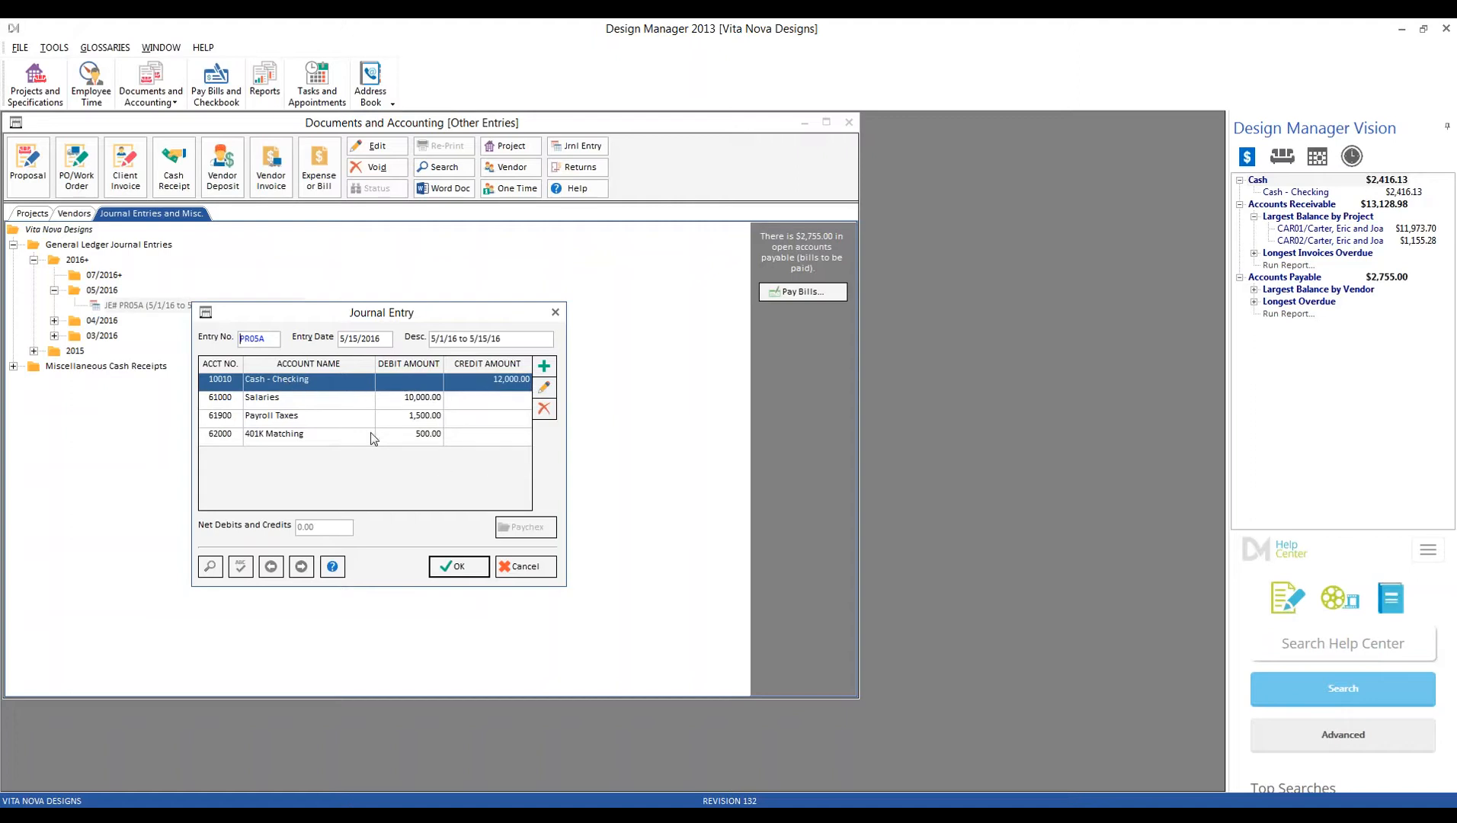
Examine PR05A's Salaries, Payroll Taxes and 401K Matching lines, and close the entry without changes.
{"action": "left_click", "coordinate": [326, 406]}
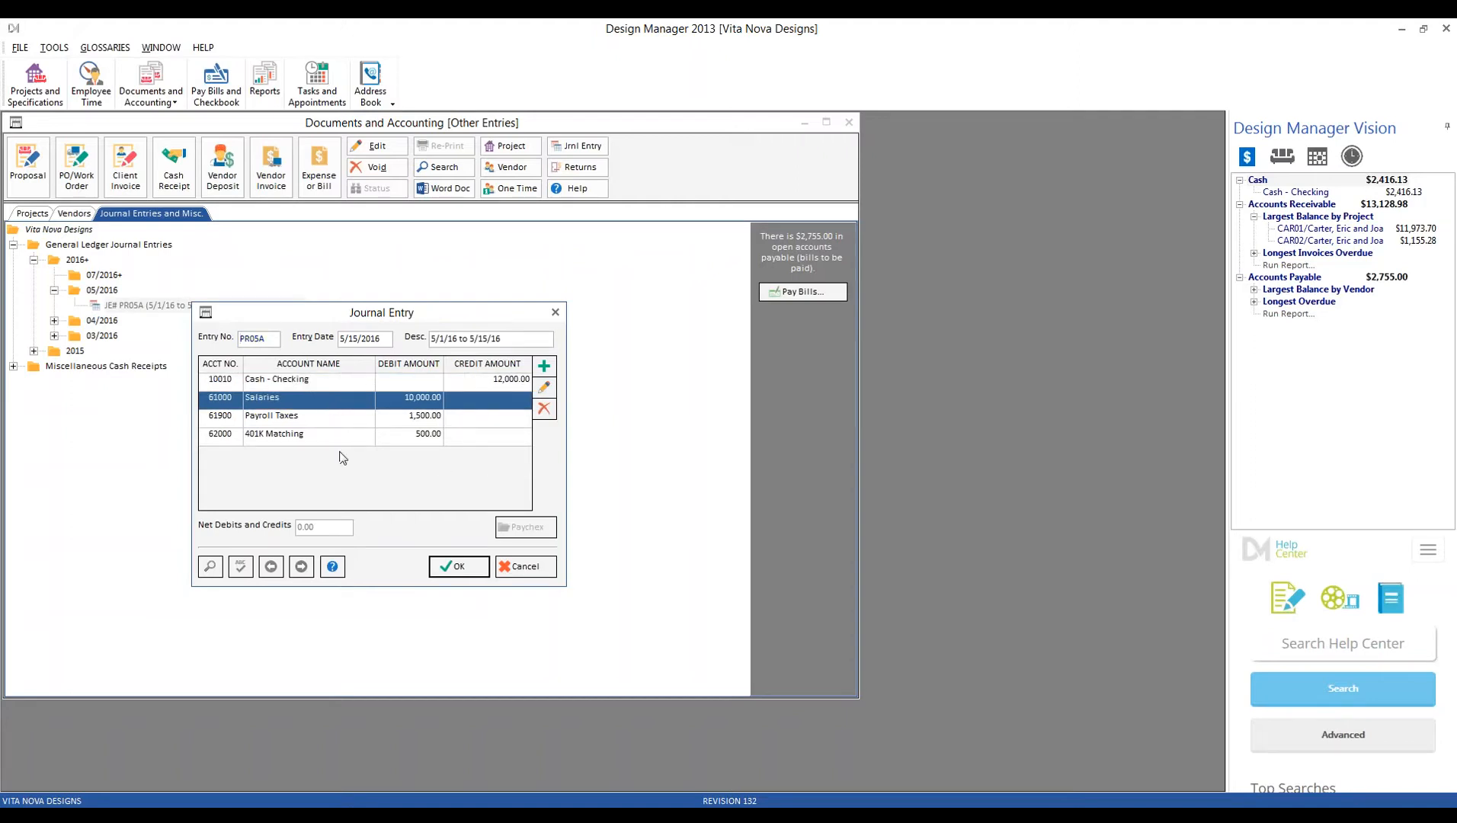
{"action": "left_click", "coordinate": [305, 417]}
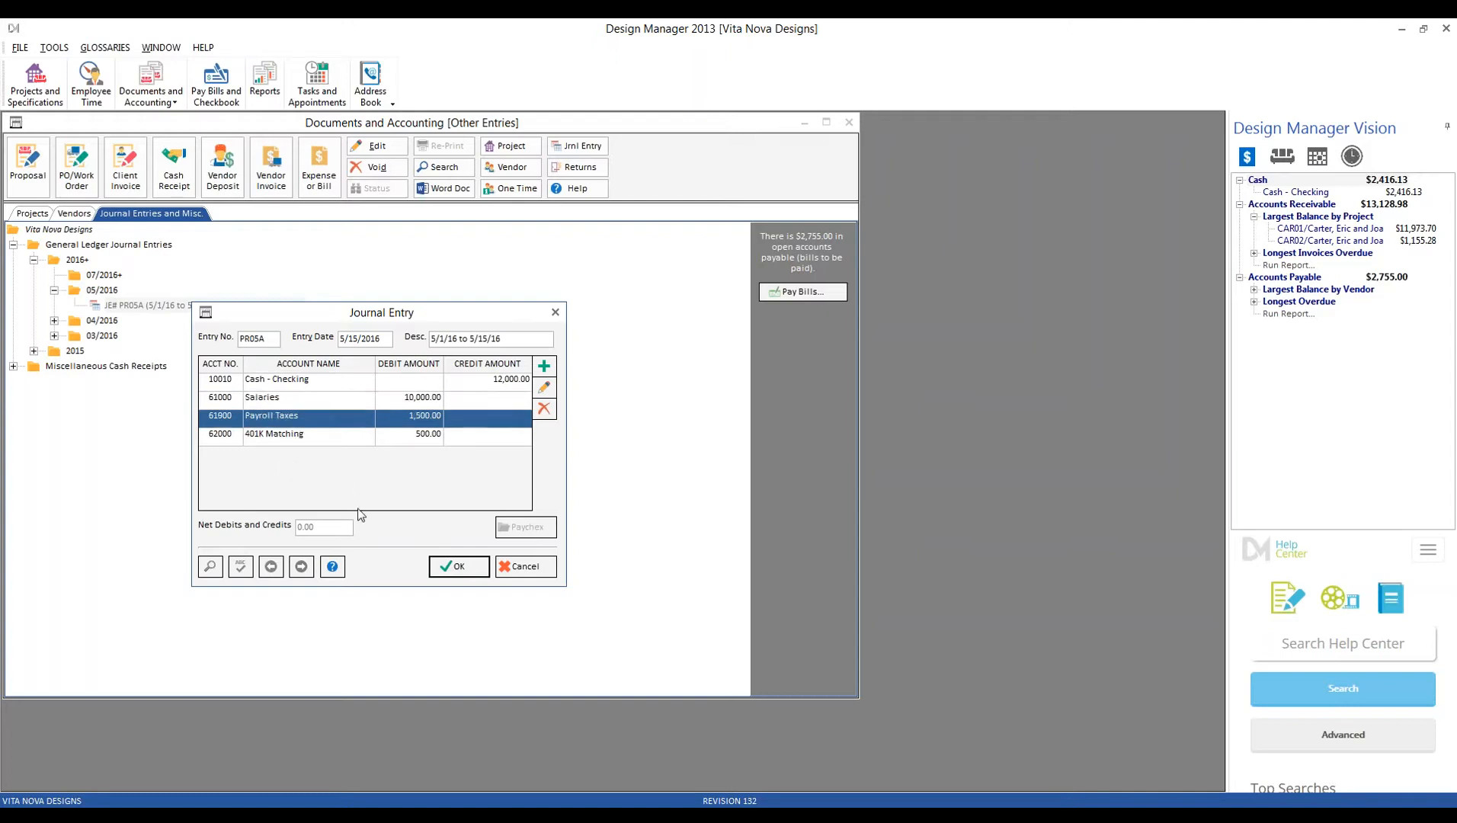
{"action": "left_click", "coordinate": [322, 438]}
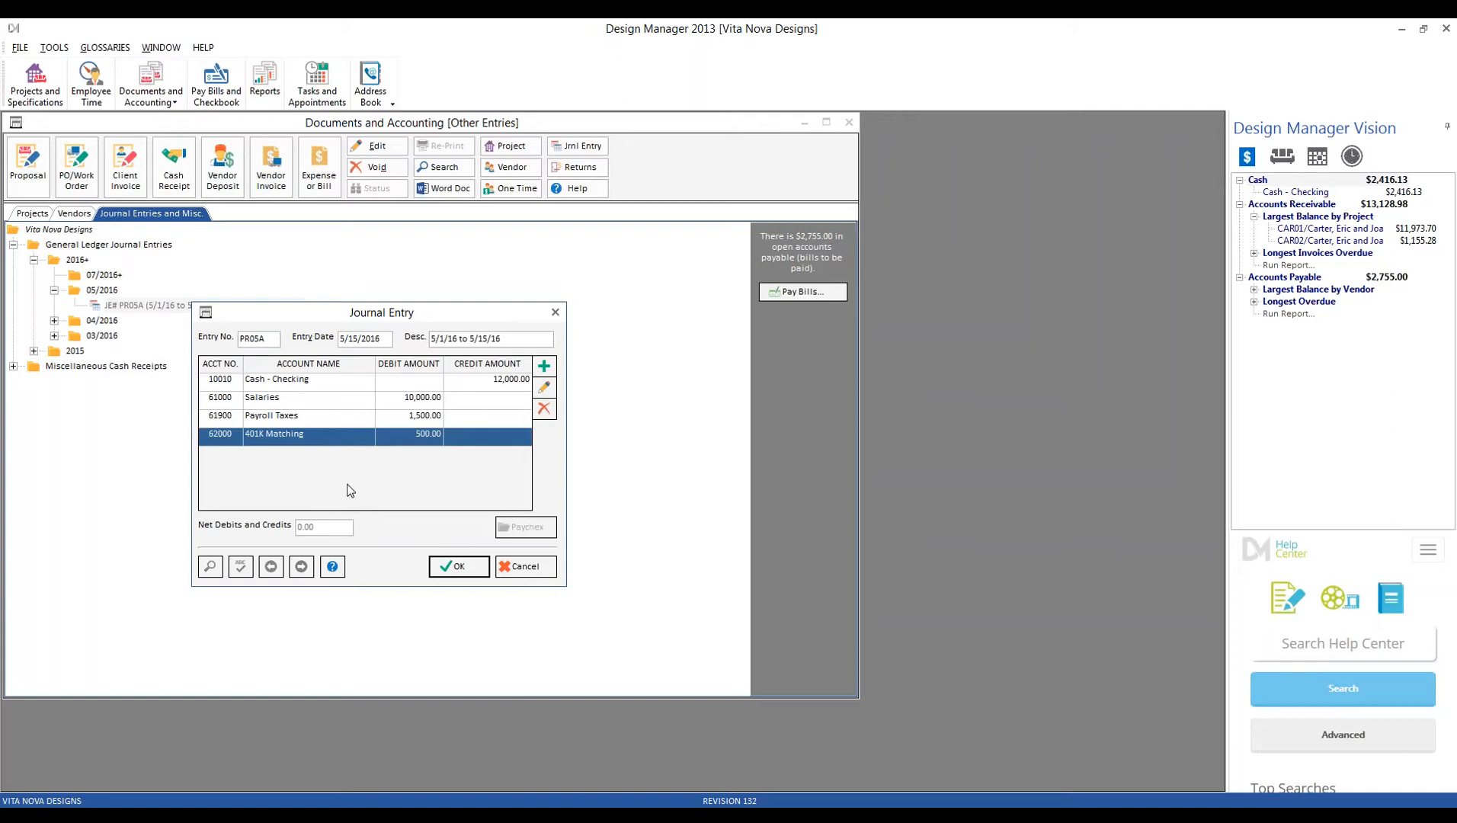
{"action": "left_click", "coordinate": [534, 570]}
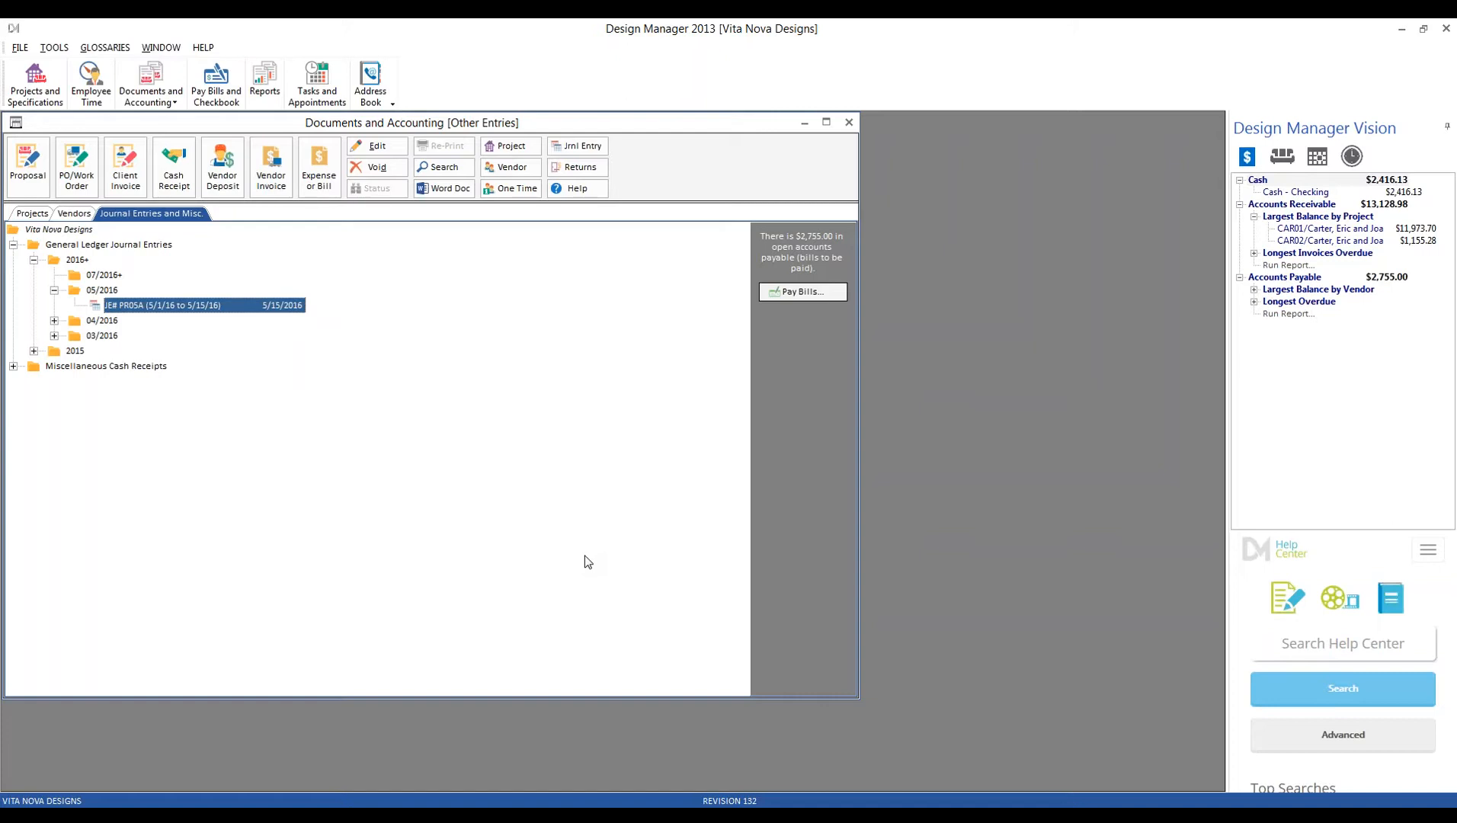
Compare the Paychex cash requirements in PayrollExampleNew.pdf in Adobe Acrobat Reader with journal entry PR05A in Design Manager.
{"action": "left_click", "coordinate": [456, 812]}
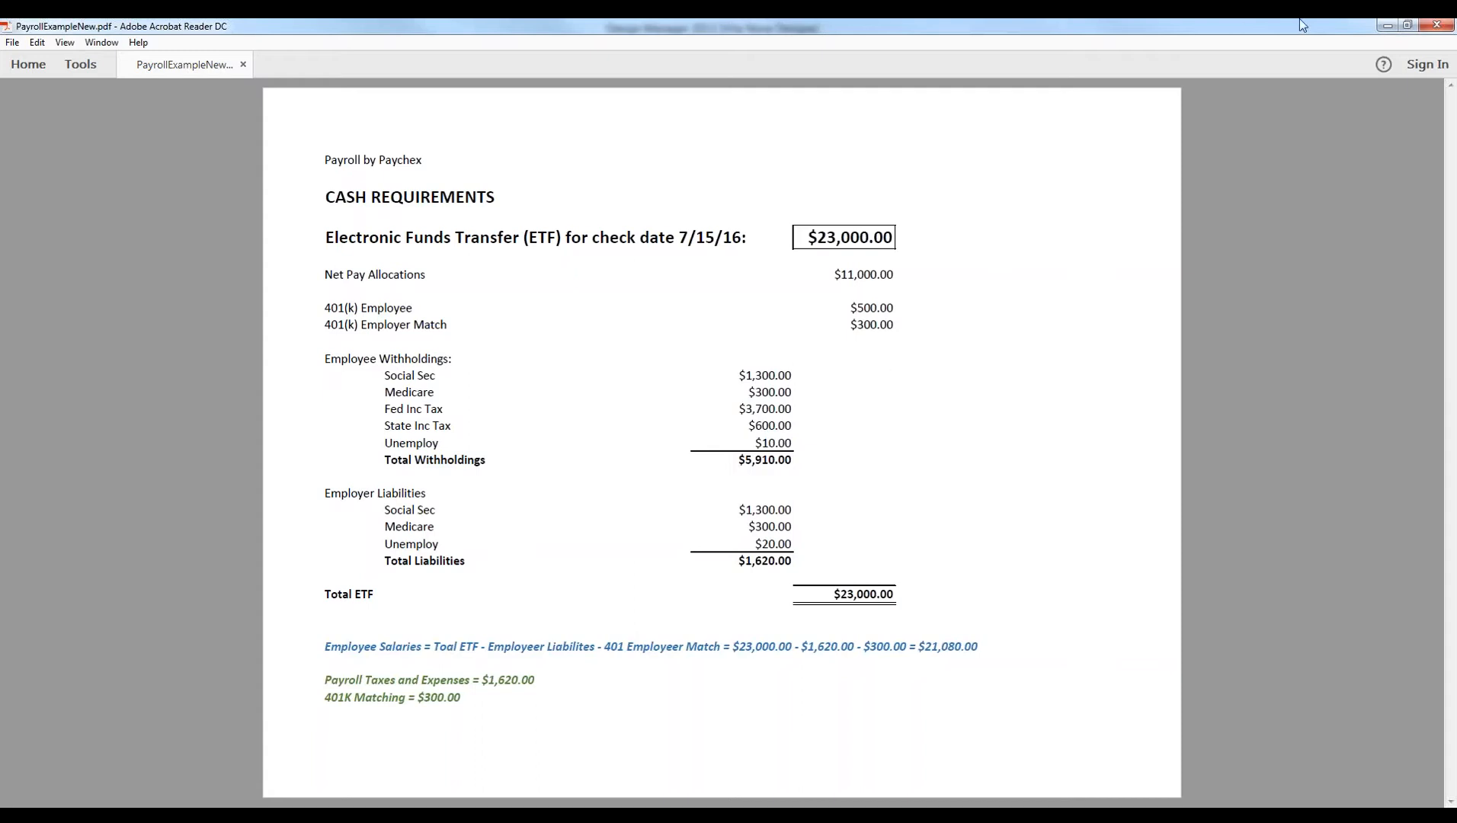
{"action": "left_click", "coordinate": [1388, 25]}
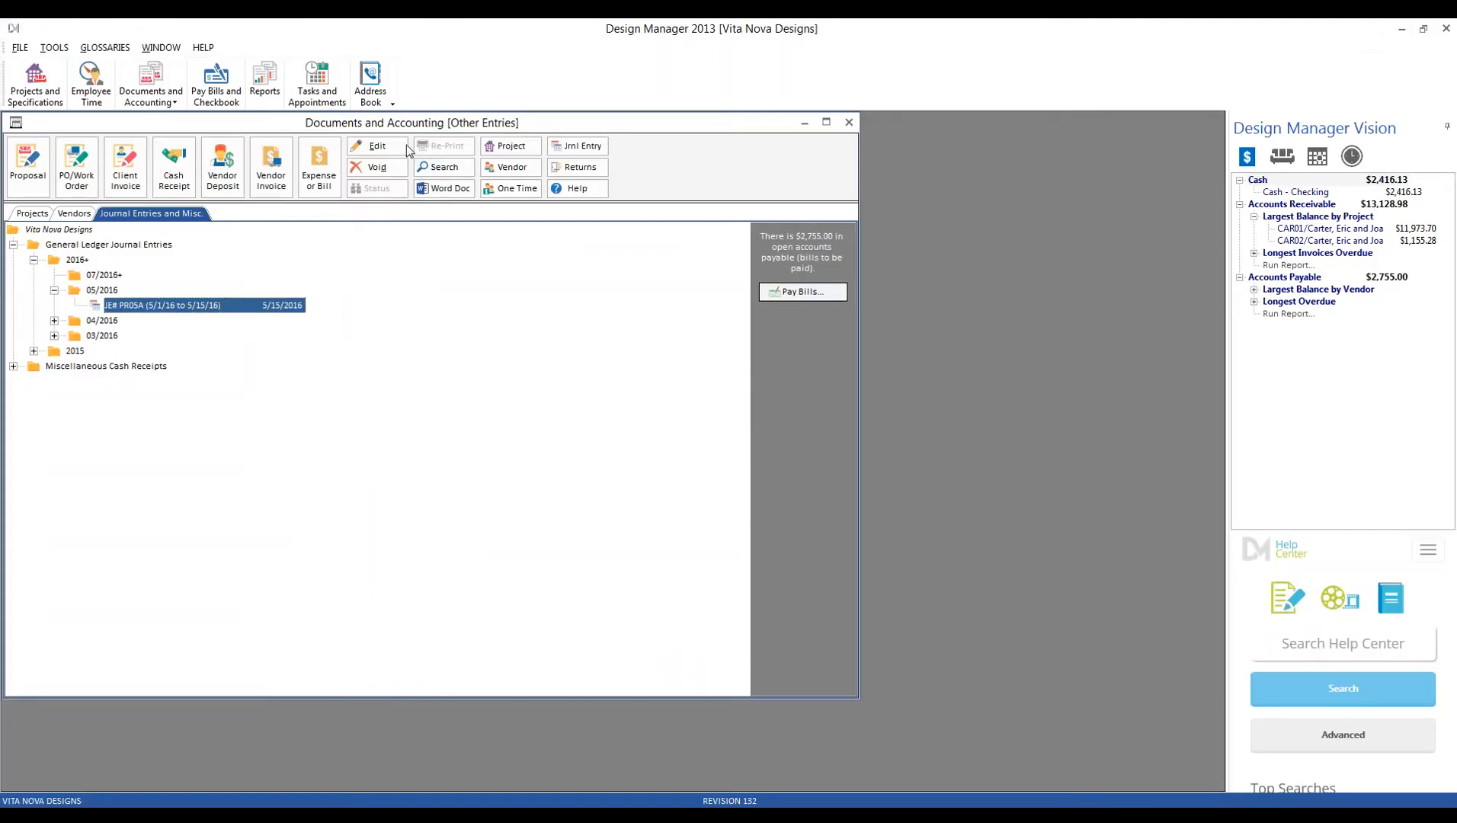
{"action": "left_click", "coordinate": [381, 146]}
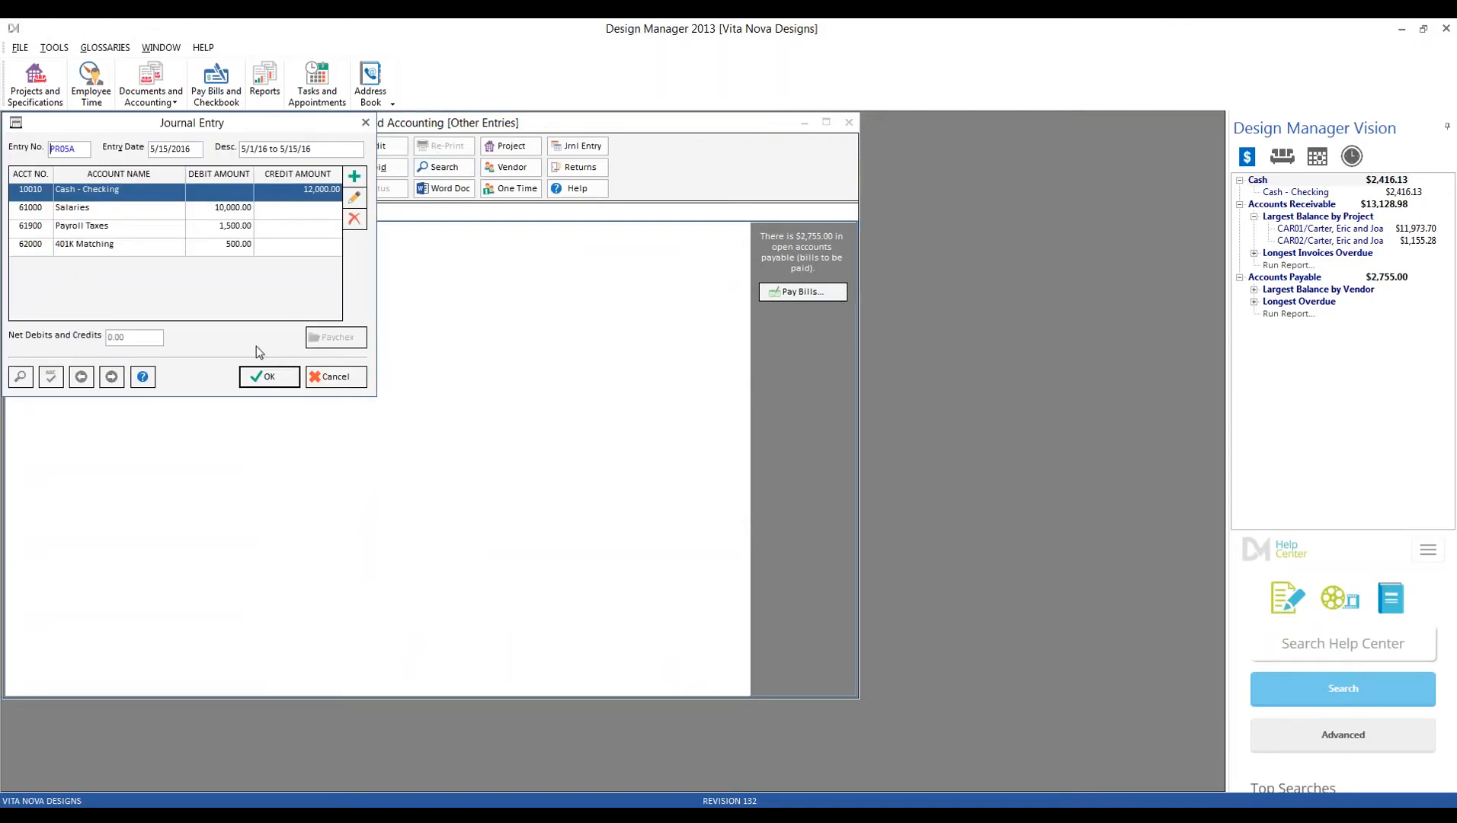
{"action": "left_click", "coordinate": [117, 227]}
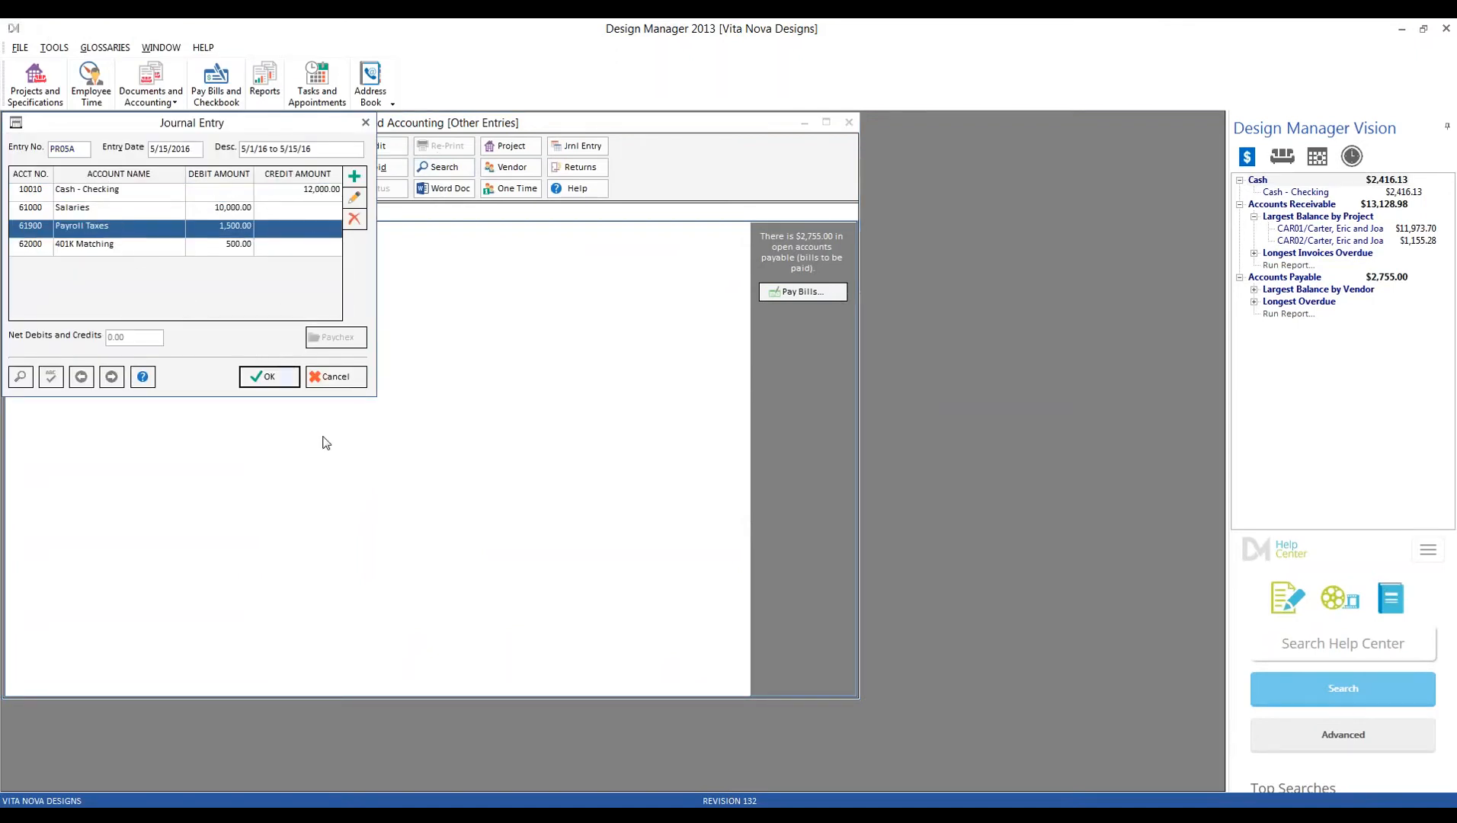
{"action": "left_click", "coordinate": [577, 807]}
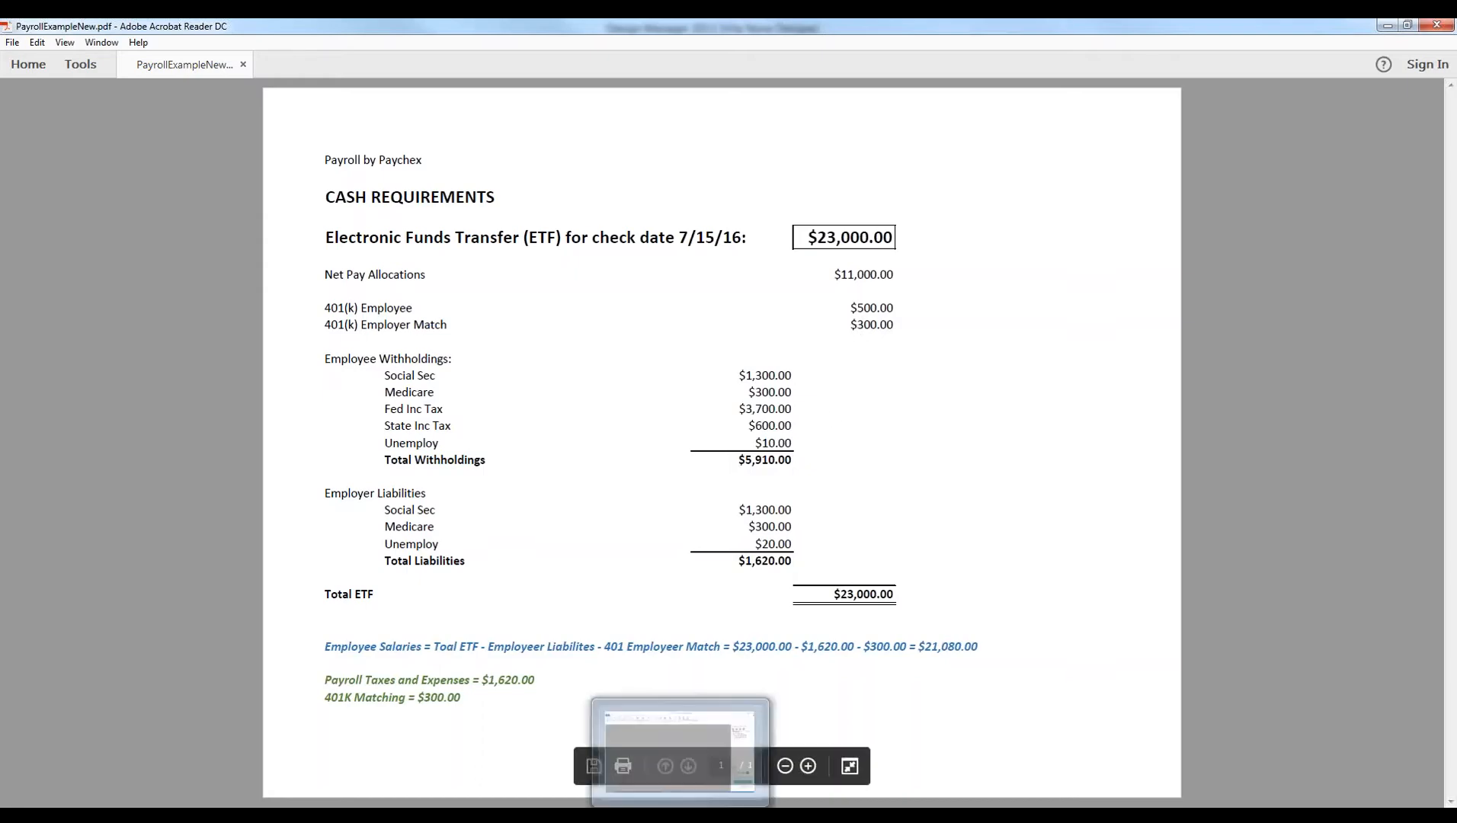
{"action": "left_click", "coordinate": [681, 817]}
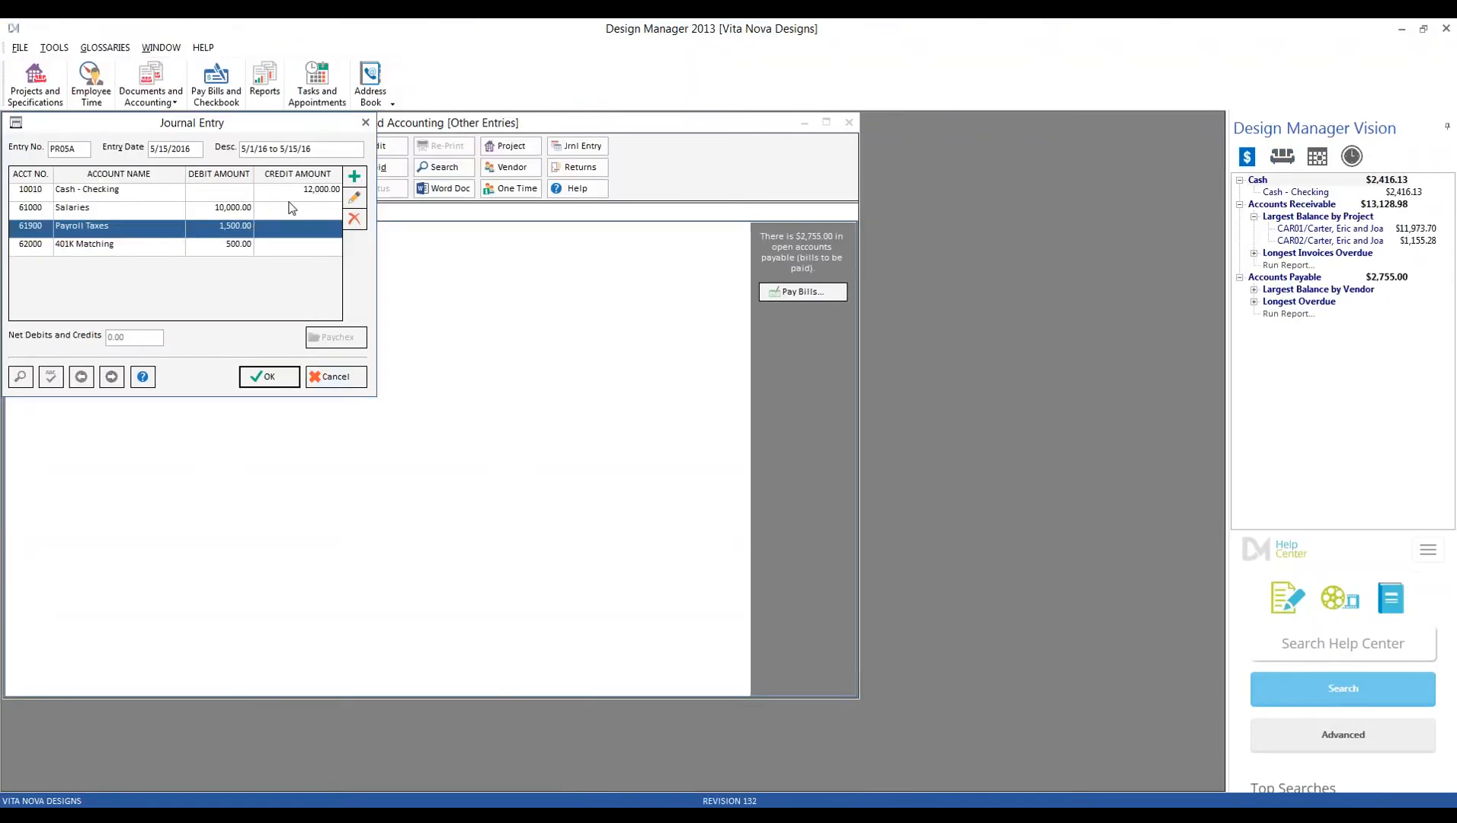
Examine PR05A's Cash - Checking, Payroll Taxes, 401K Matching and Salaries lines in turn, and close the entry without changes.
{"action": "left_click", "coordinate": [290, 196]}
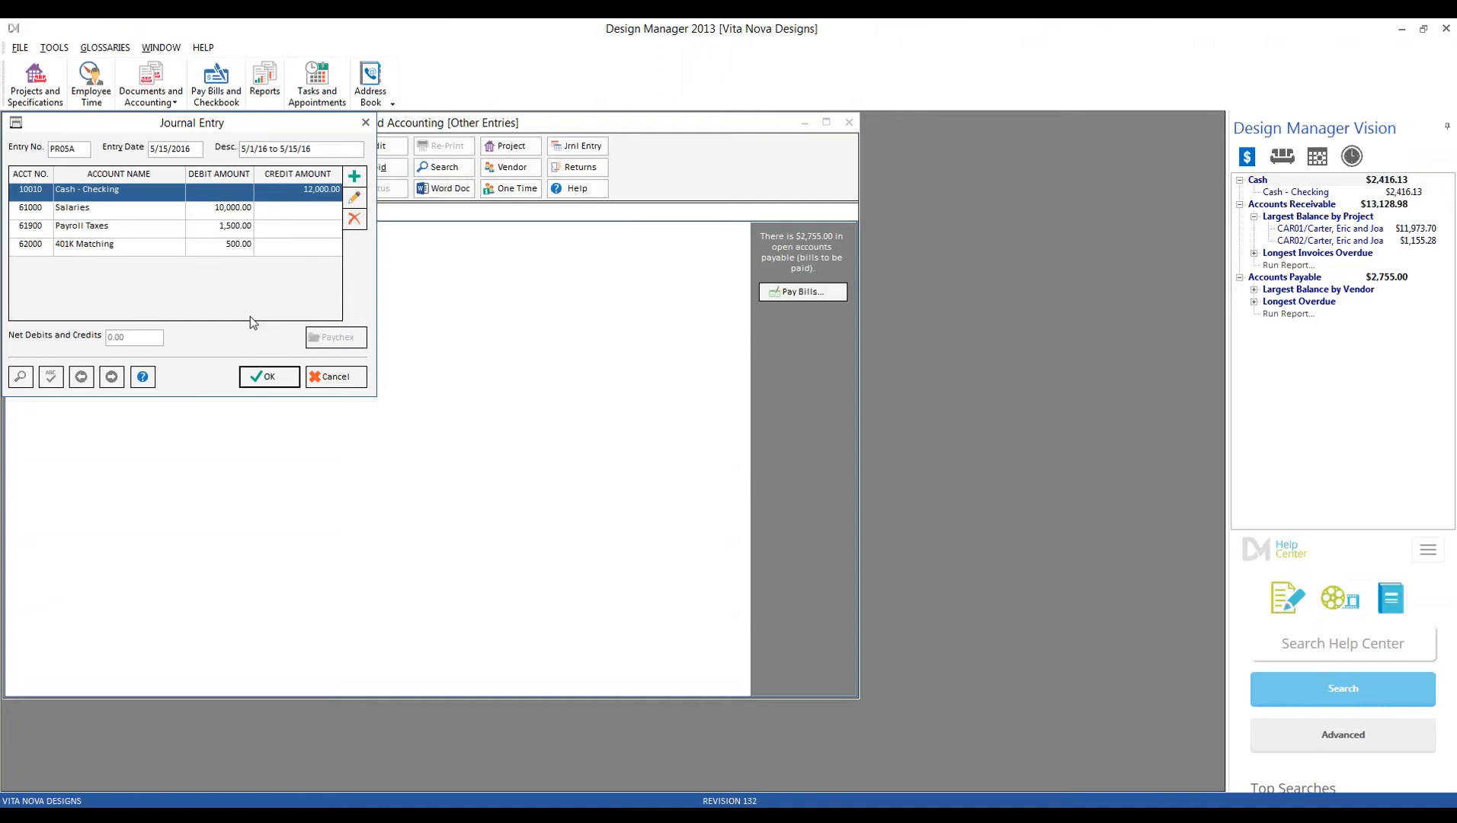
{"action": "left_click", "coordinate": [137, 233]}
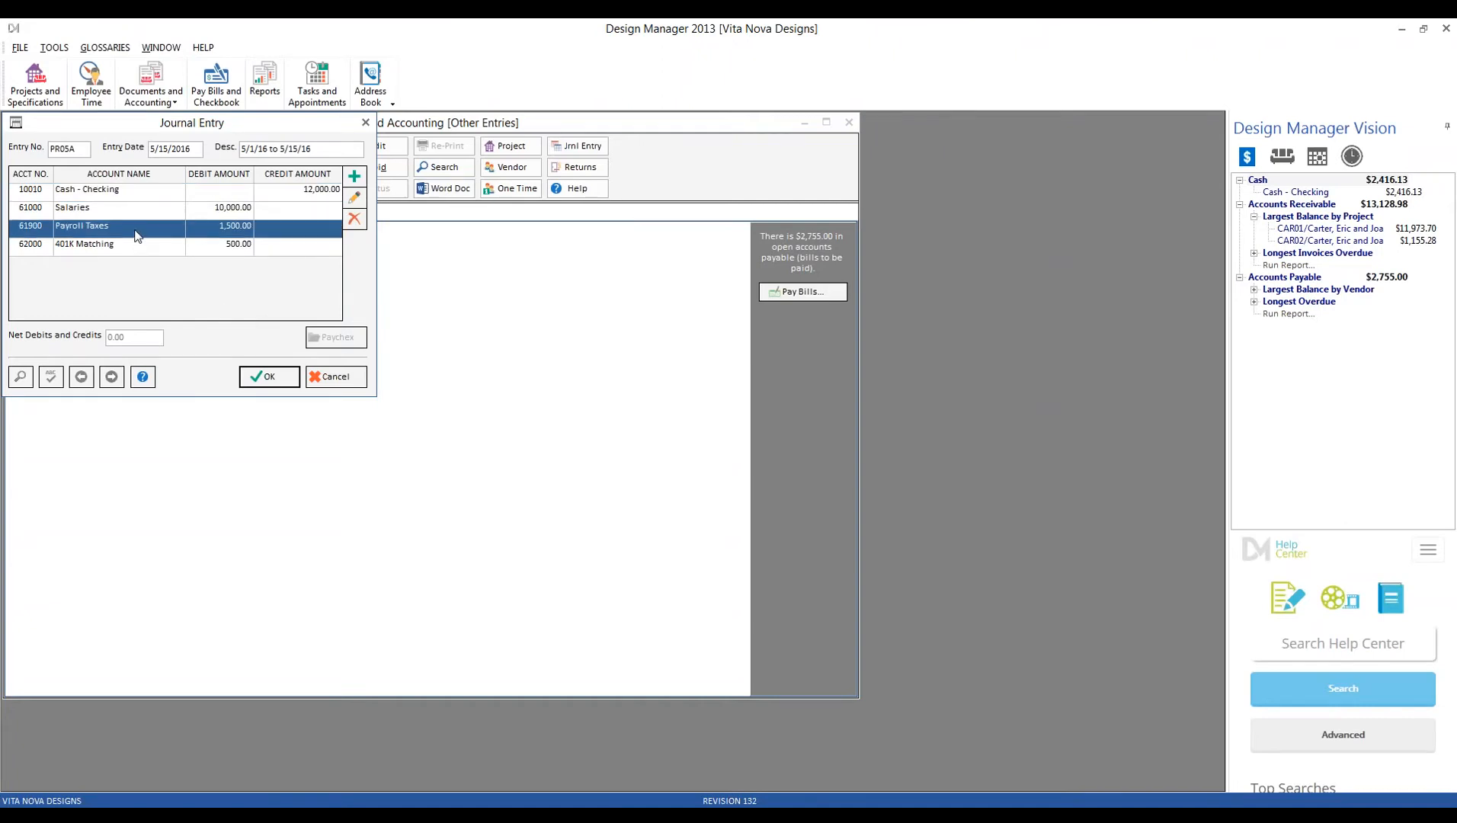
{"action": "left_click", "coordinate": [134, 248]}
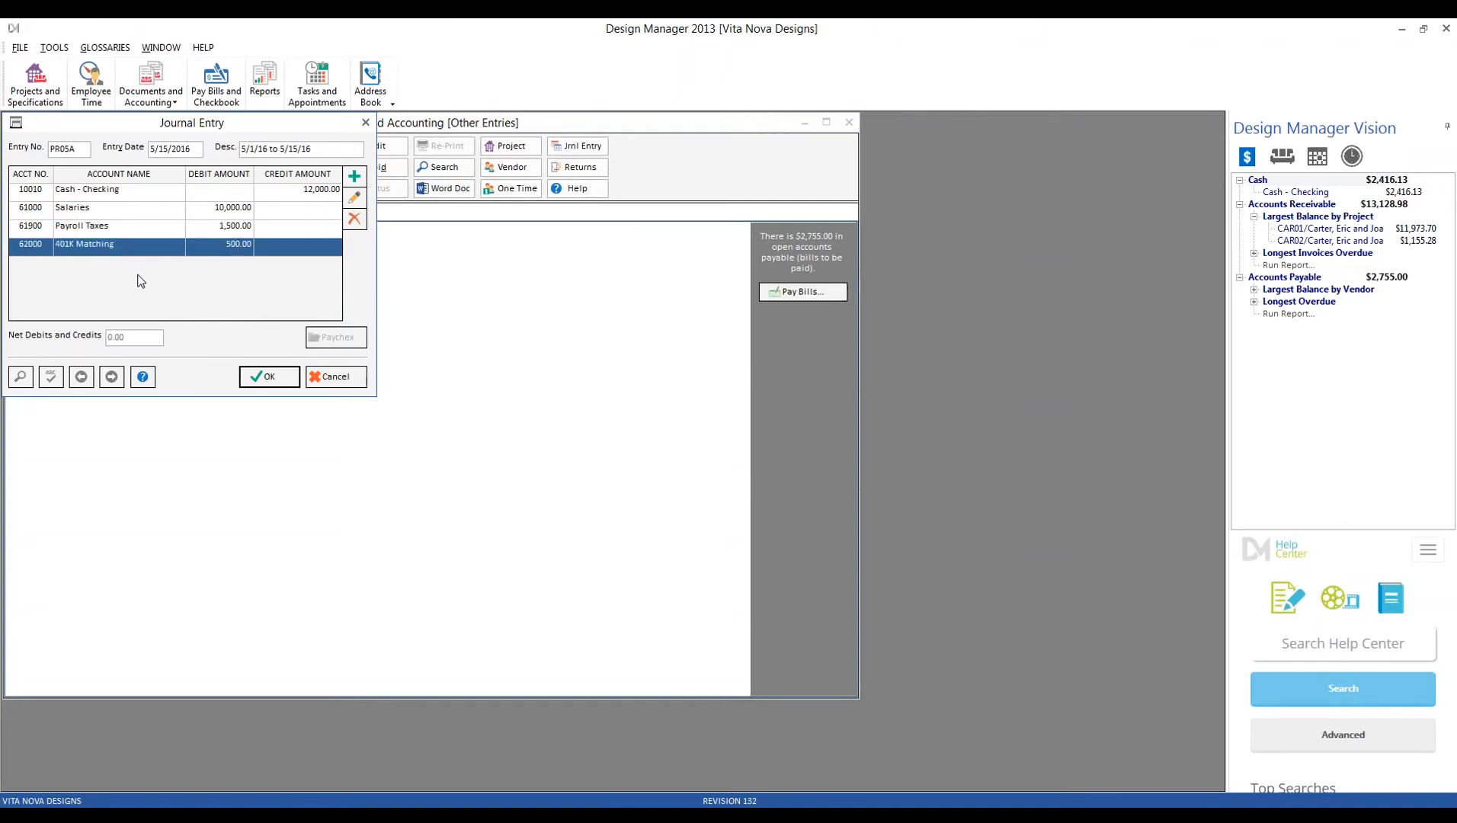
{"action": "left_click", "coordinate": [121, 211]}
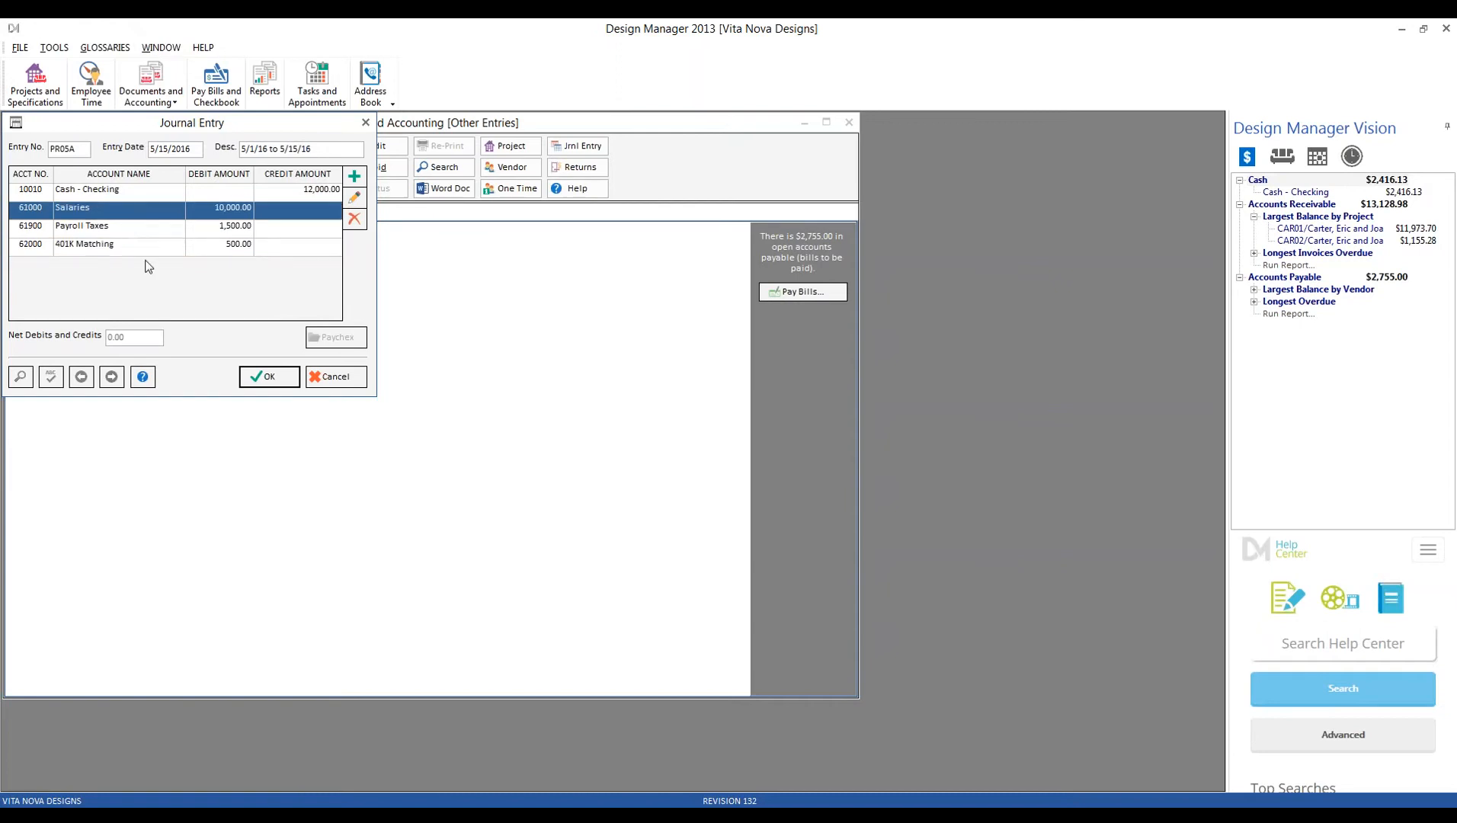
{"action": "left_click", "coordinate": [362, 381]}
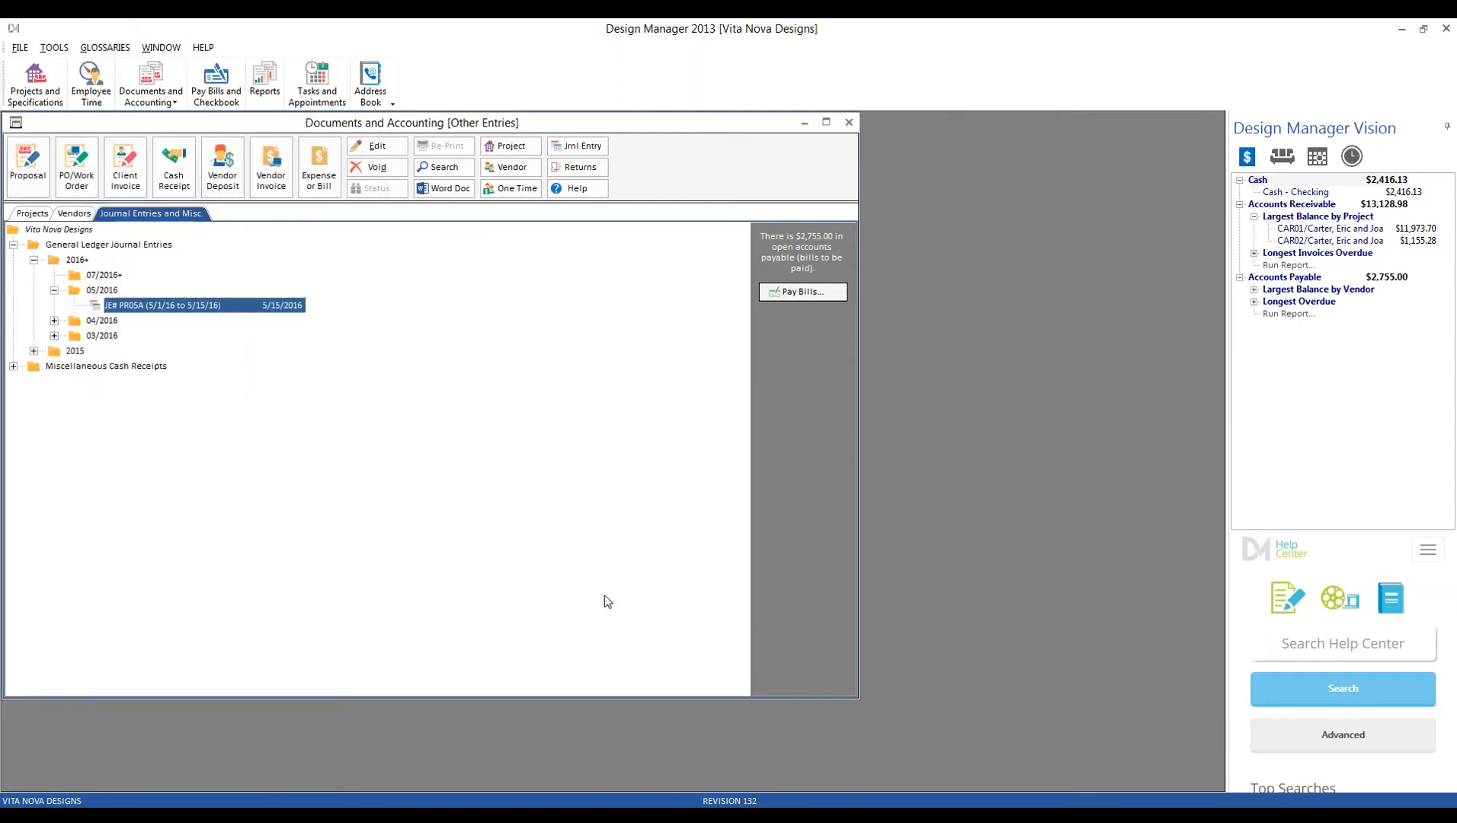
Review the salary, payroll tax and 401K matching calculations in PayrollExampleNew.pdf in Acrobat Reader, and return to Design Manager.
{"action": "left_click", "coordinate": [481, 815]}
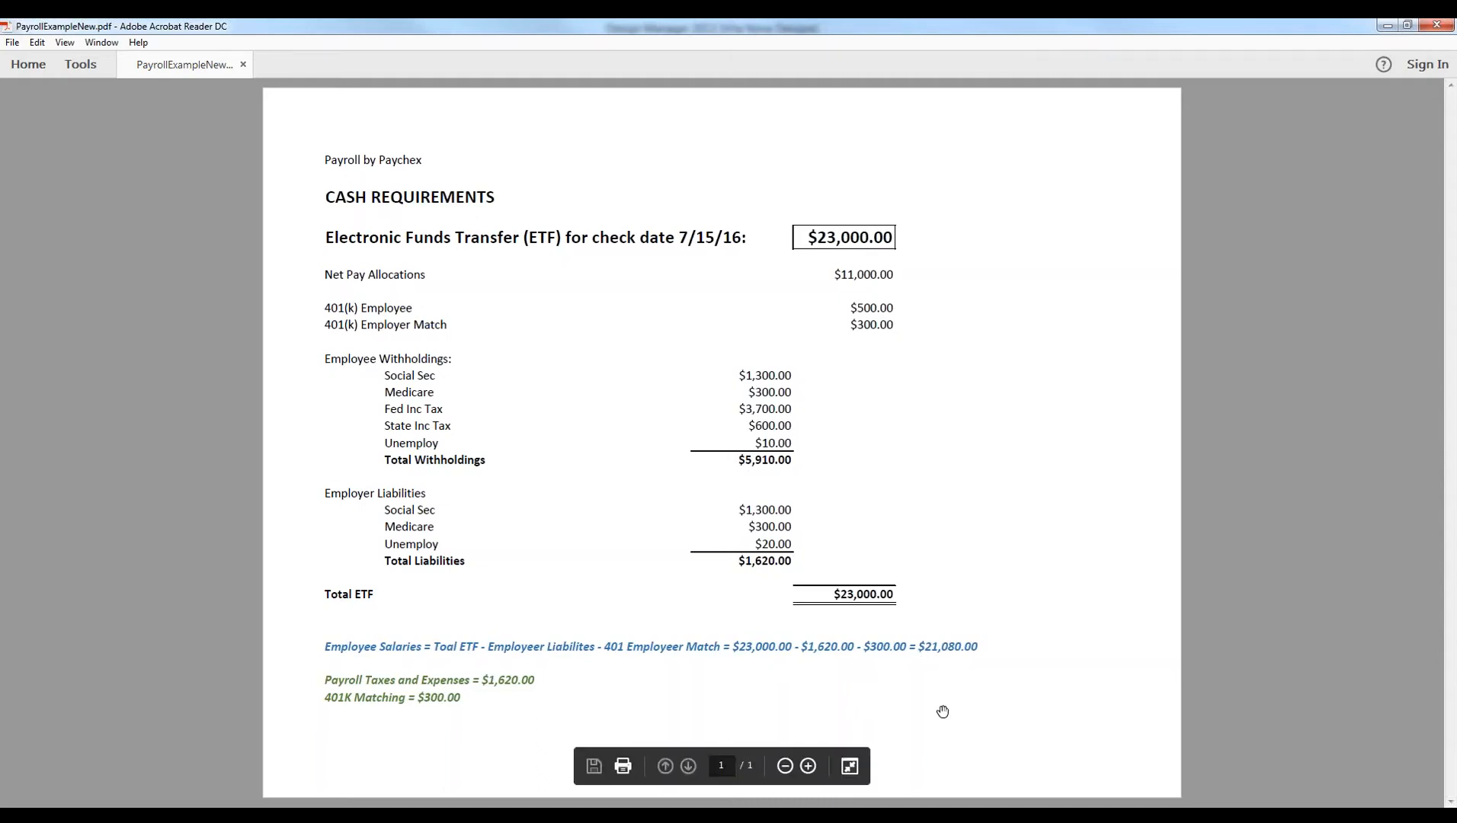
{"action": "left_click", "coordinate": [1387, 25]}
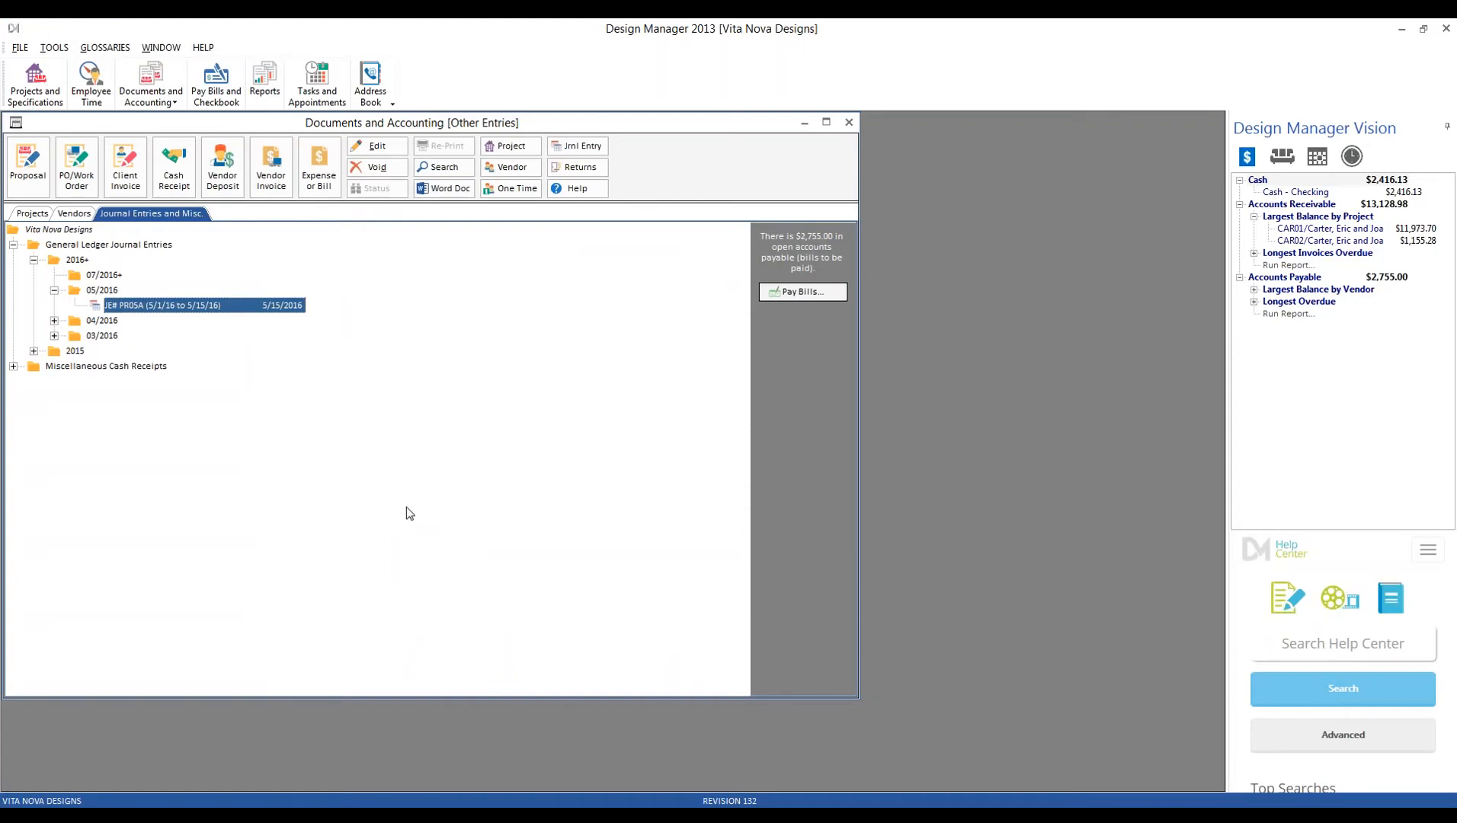
Start a new journal entry numbered PR07A, dated 7/15/2016, with the description 7/1/16-7/15/16.
{"action": "left_click", "coordinate": [99, 276]}
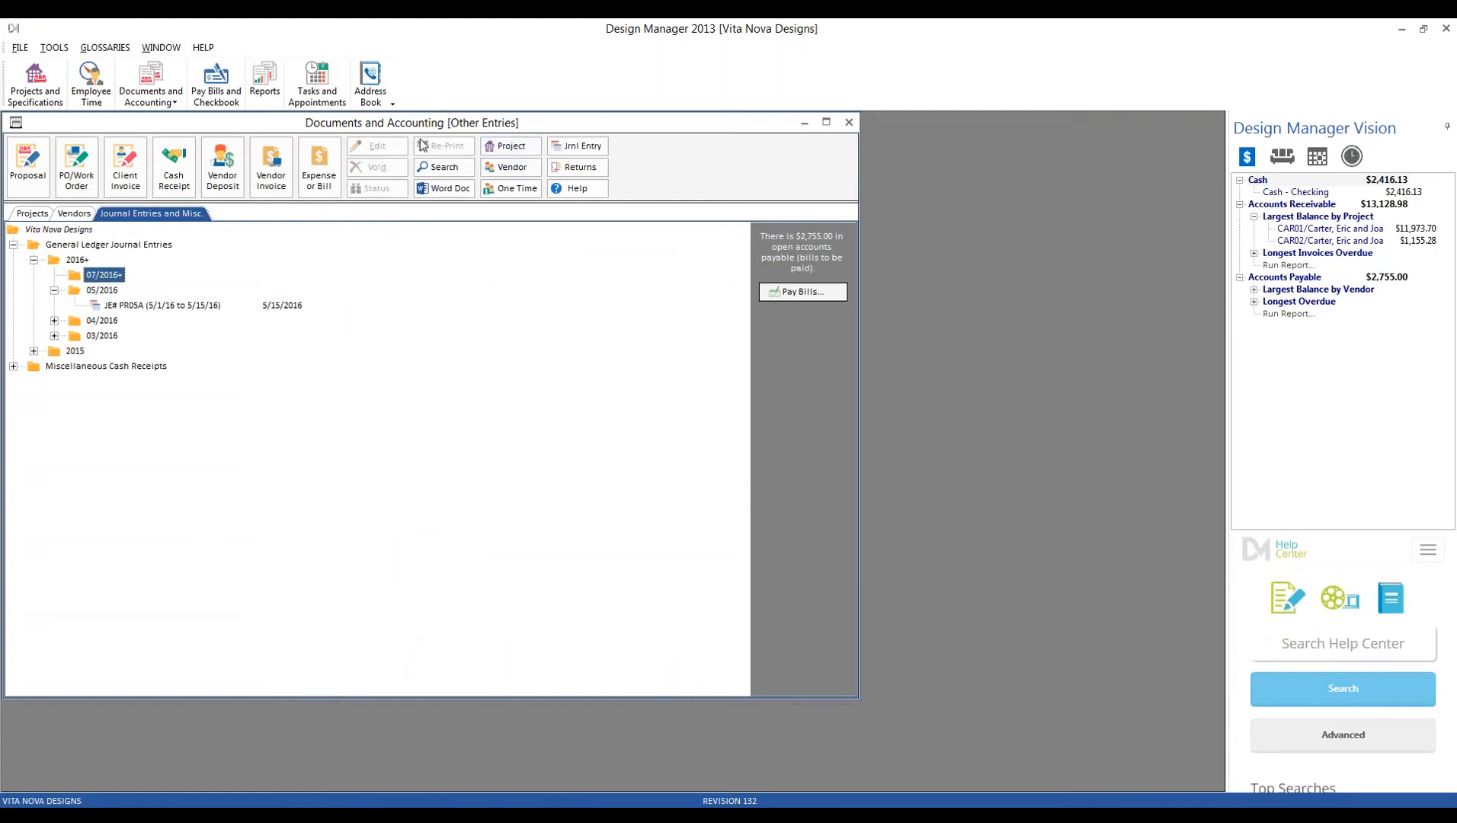
{"action": "left_click", "coordinate": [573, 145]}
{"action": "left_click_drag", "start_coordinate": [235, 167], "coordinate": [490, 379]}
{"action": "double_click", "coordinate": [372, 396]}
{"action": "type", "text": "R"}
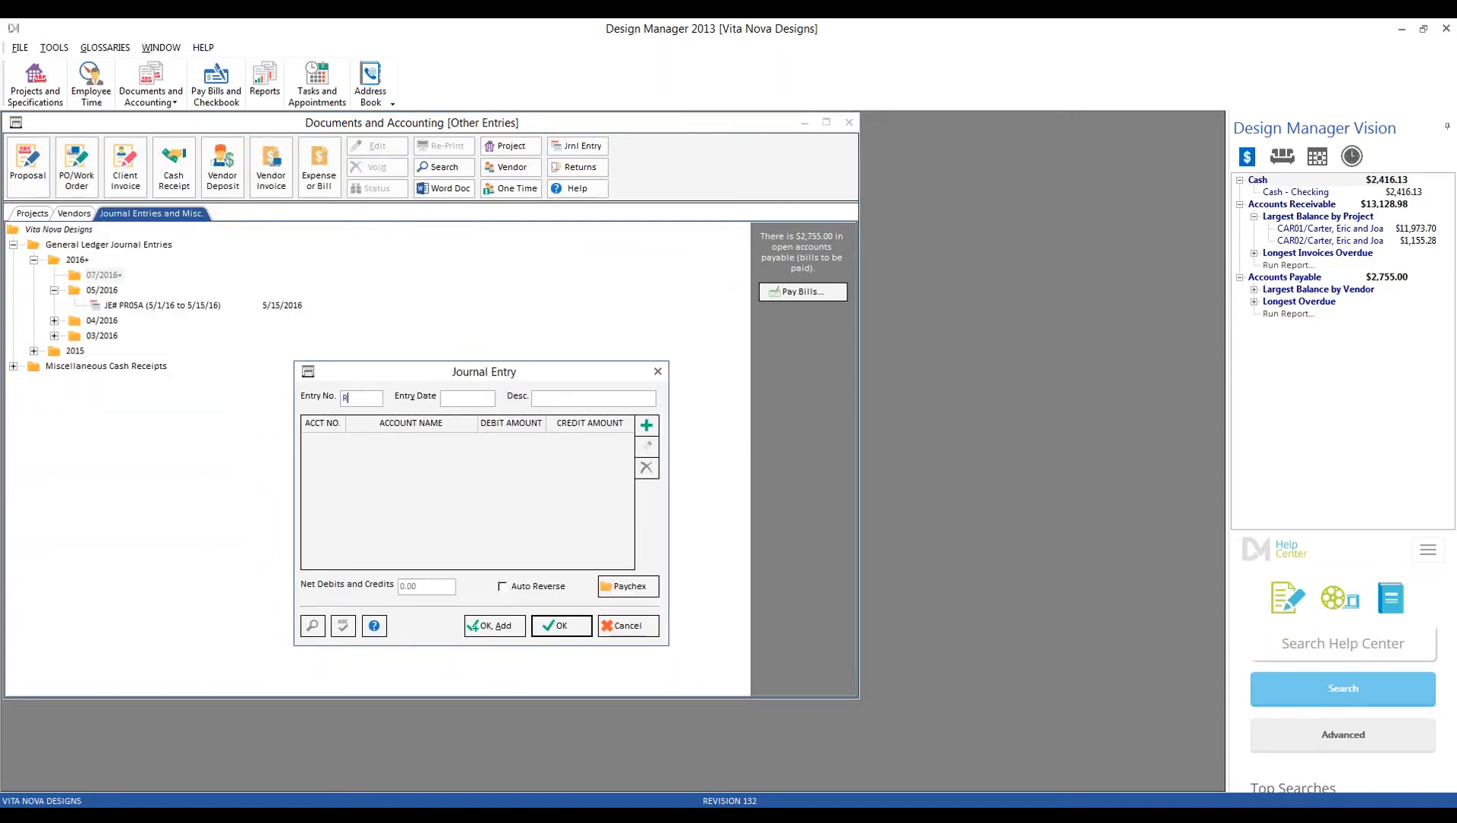
{"action": "type", "text": "R07A7 15"}
{"action": "key", "text": "Tab"}
{"action": "type", "text": "7/1/16-71/15/1"}
{"action": "key", "text": "BackSpace"}
{"action": "key", "text": "BackSpace"}
{"action": "key", "text": "BackSpace"}
{"action": "key", "text": "BackSpace"}
{"action": "key", "text": "BackSpace"}
{"action": "key", "text": "BackSpace"}
{"action": "type", "text": "/15/16"}
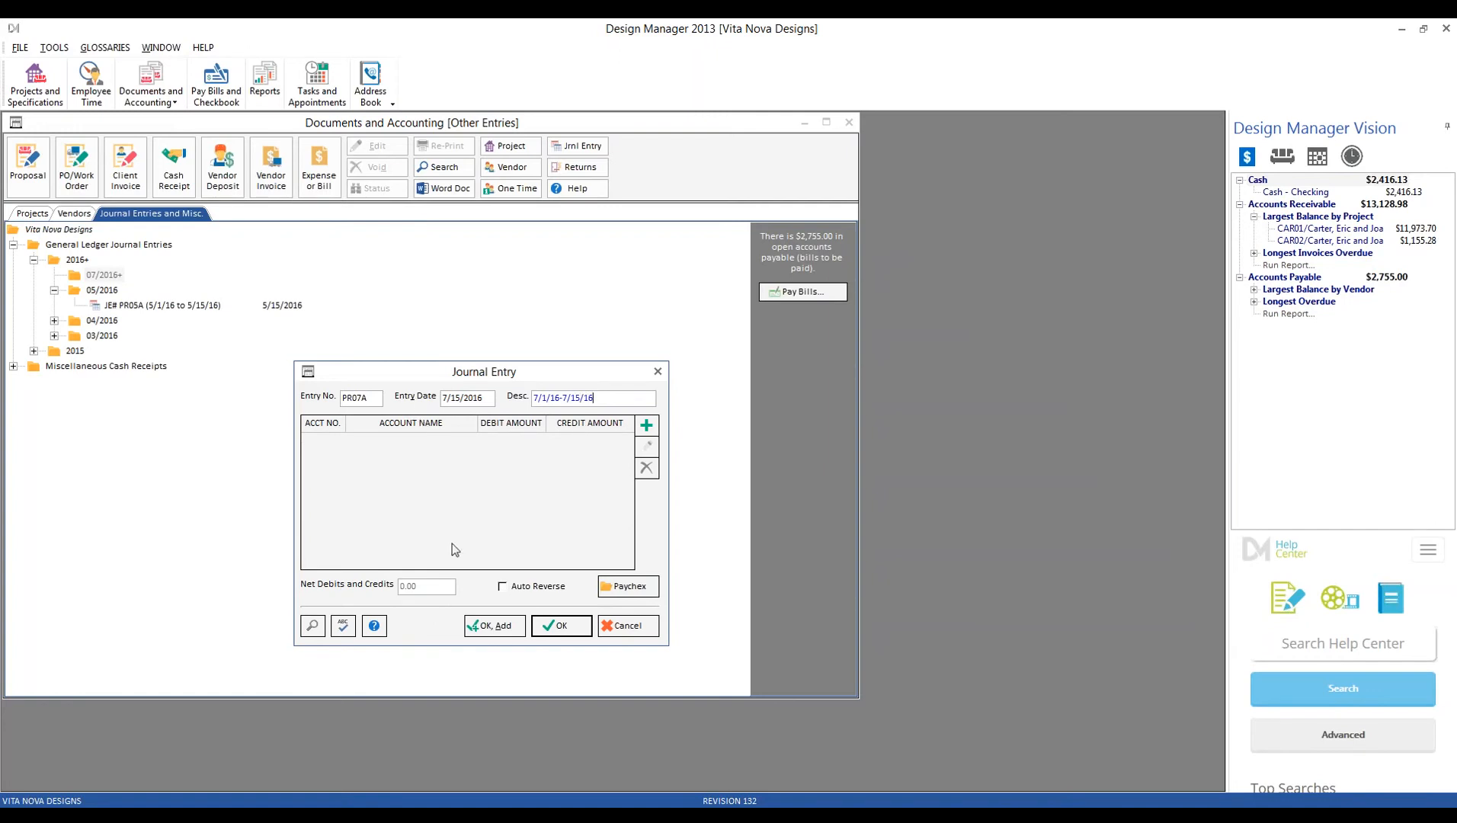
Add a distribution line to PR07A that credits Cash - Checking with 23000.
{"action": "left_click", "coordinate": [646, 428]}
{"action": "left_click_drag", "start_coordinate": [140, 190], "coordinate": [593, 456]}
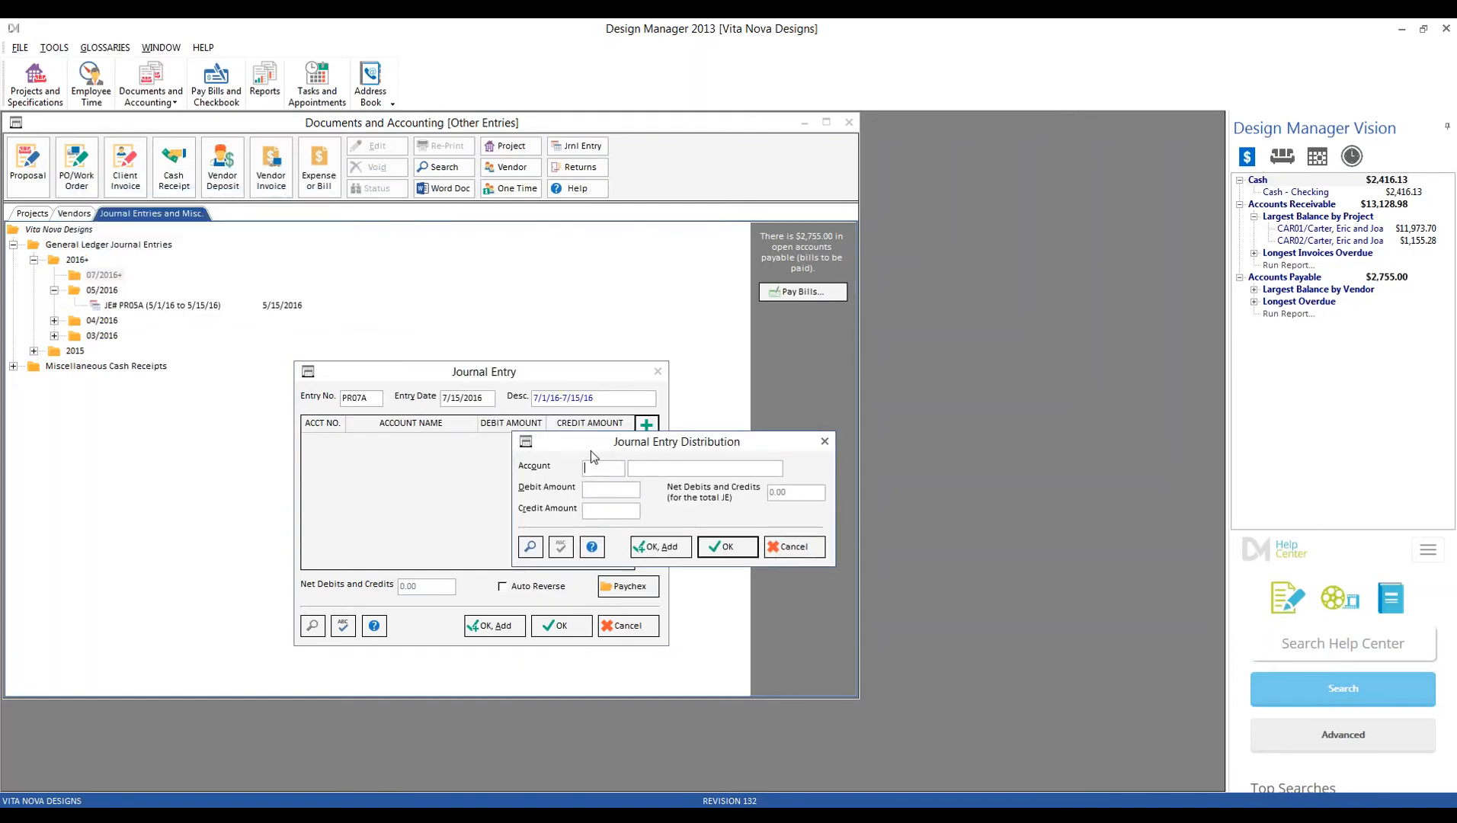
{"action": "left_click", "coordinate": [531, 546]}
{"action": "left_click", "coordinate": [875, 647]}
{"action": "left_click", "coordinate": [620, 511]}
{"action": "type", "text": "23000"}
{"action": "left_click", "coordinate": [676, 549]}
Add a distribution line to PR07A that debits account 61000 Salaries with 21080.
{"action": "left_click", "coordinate": [530, 546]}
{"action": "type", "text": "6"}
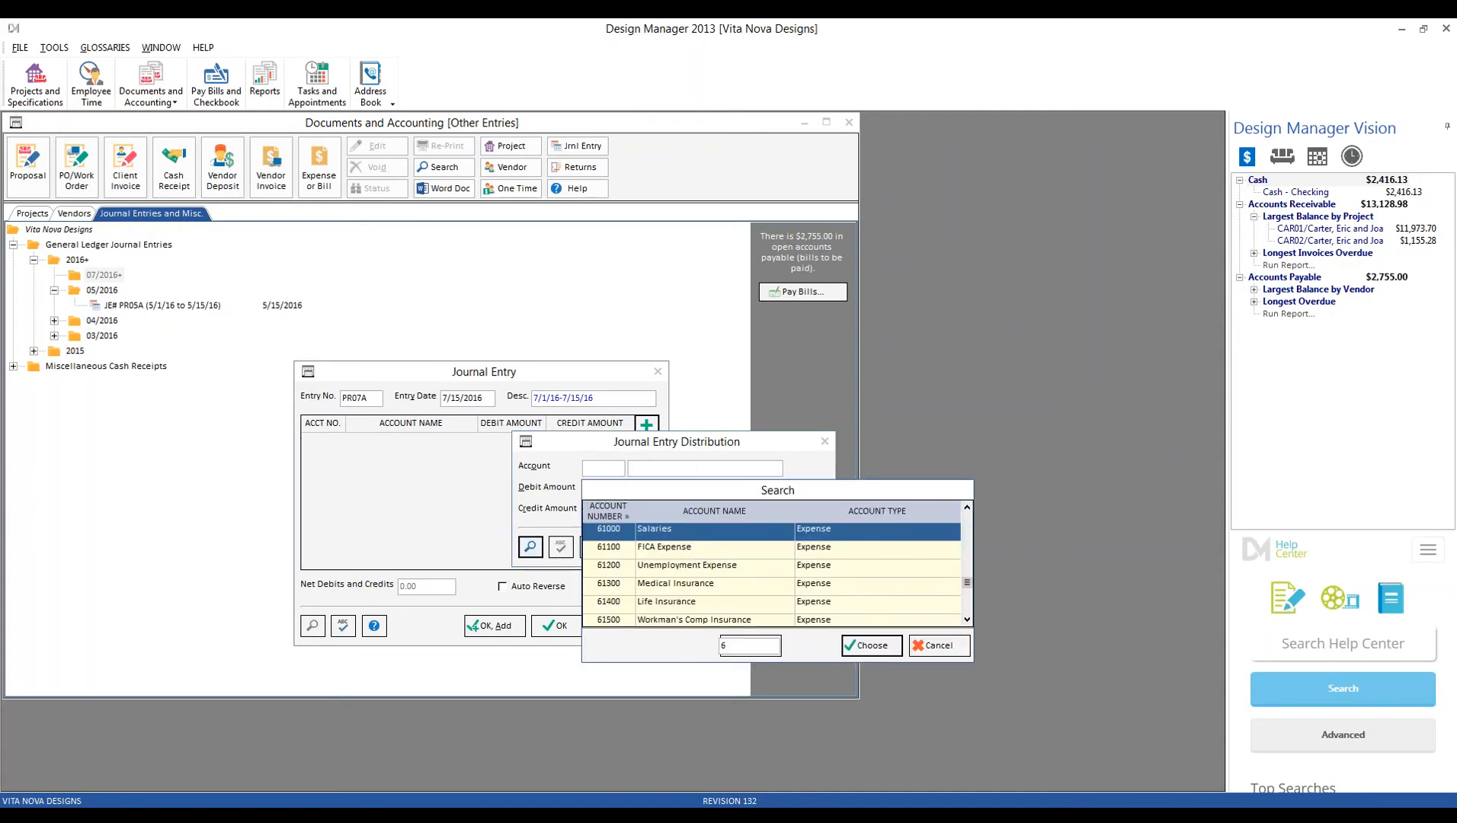
{"action": "key", "text": "Return"}
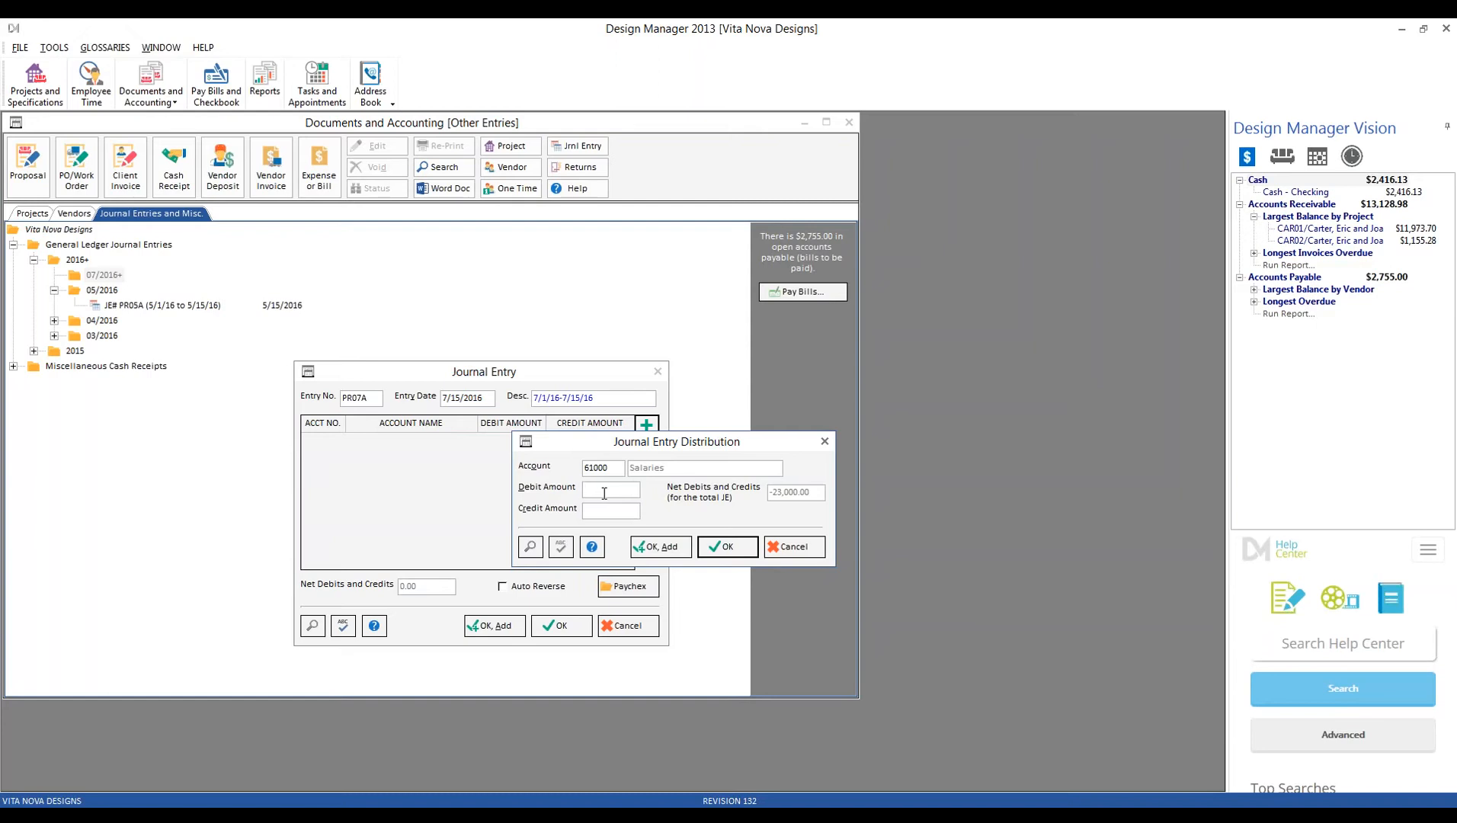
{"action": "left_click", "coordinate": [605, 494]}
{"action": "type", "text": "21080"}
{"action": "left_click", "coordinate": [660, 546]}
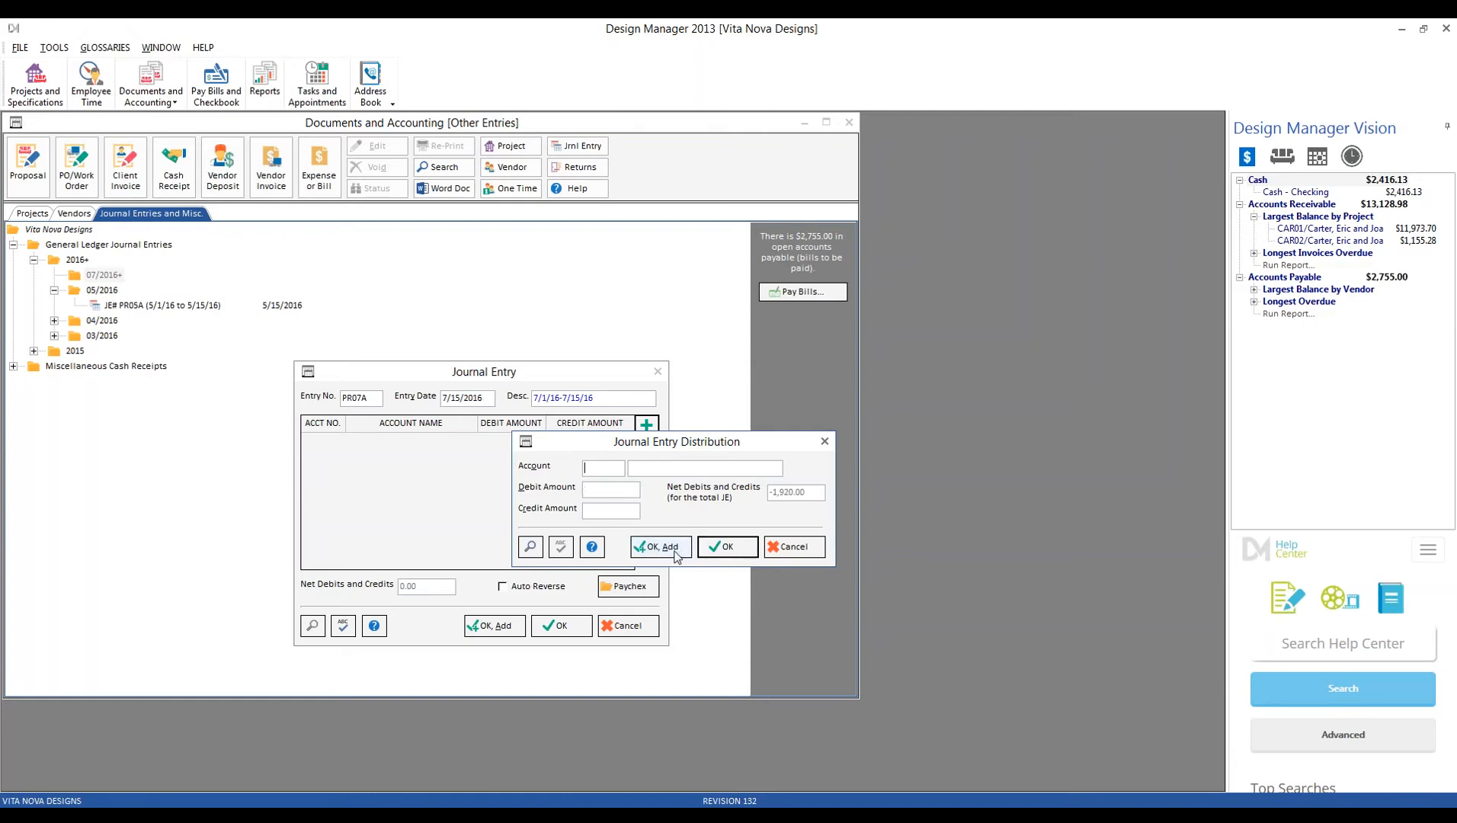
Add a distribution line to PR07A that debits account 62000 401K Matching with 300.
{"action": "left_click", "coordinate": [530, 547]}
{"action": "type", "text": "6"}
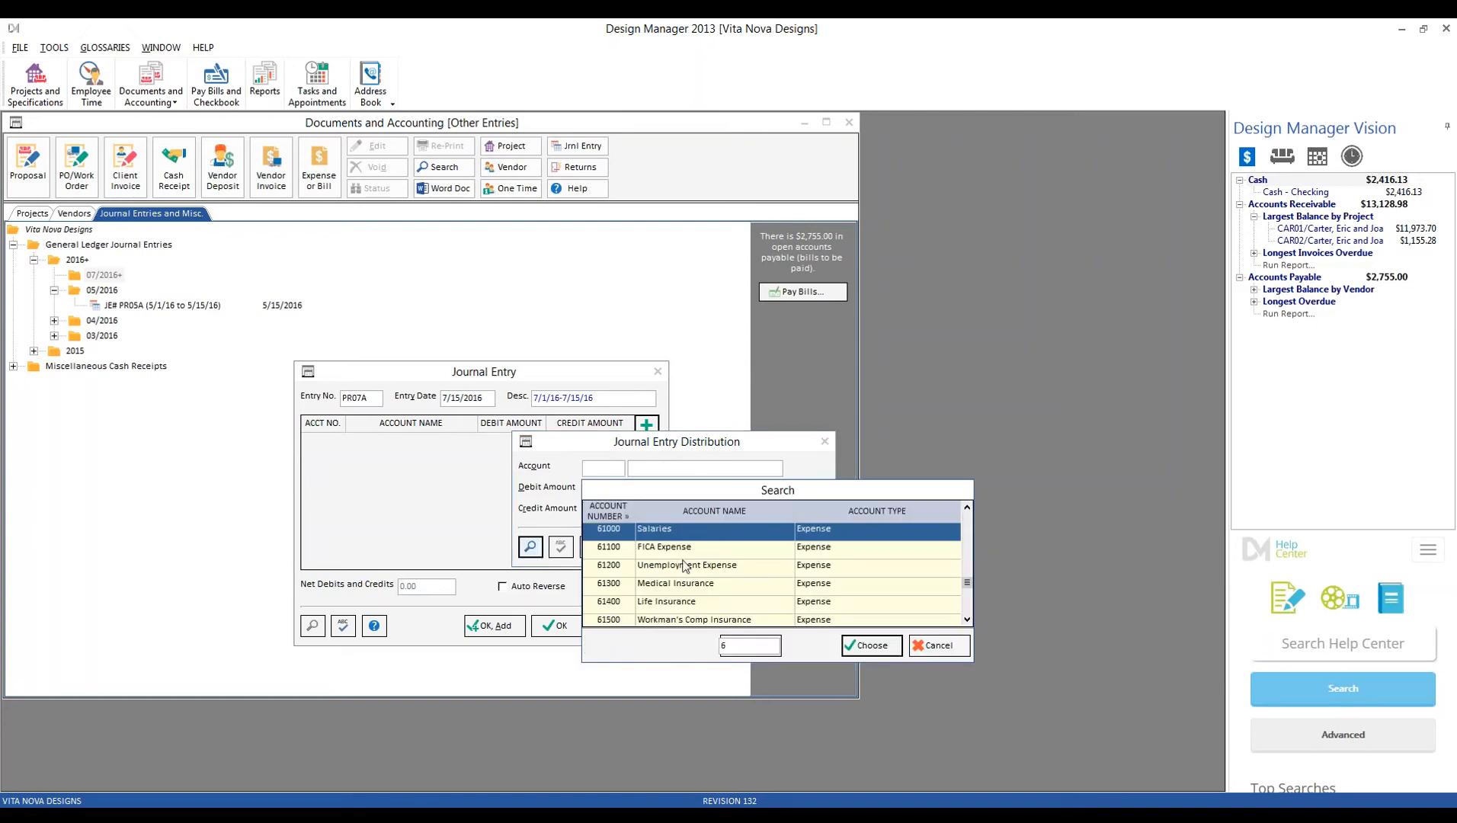
{"action": "scroll", "coordinate": [685, 569], "scroll_direction": "down", "scroll_amount": 2}
{"action": "left_click", "coordinate": [680, 619]}
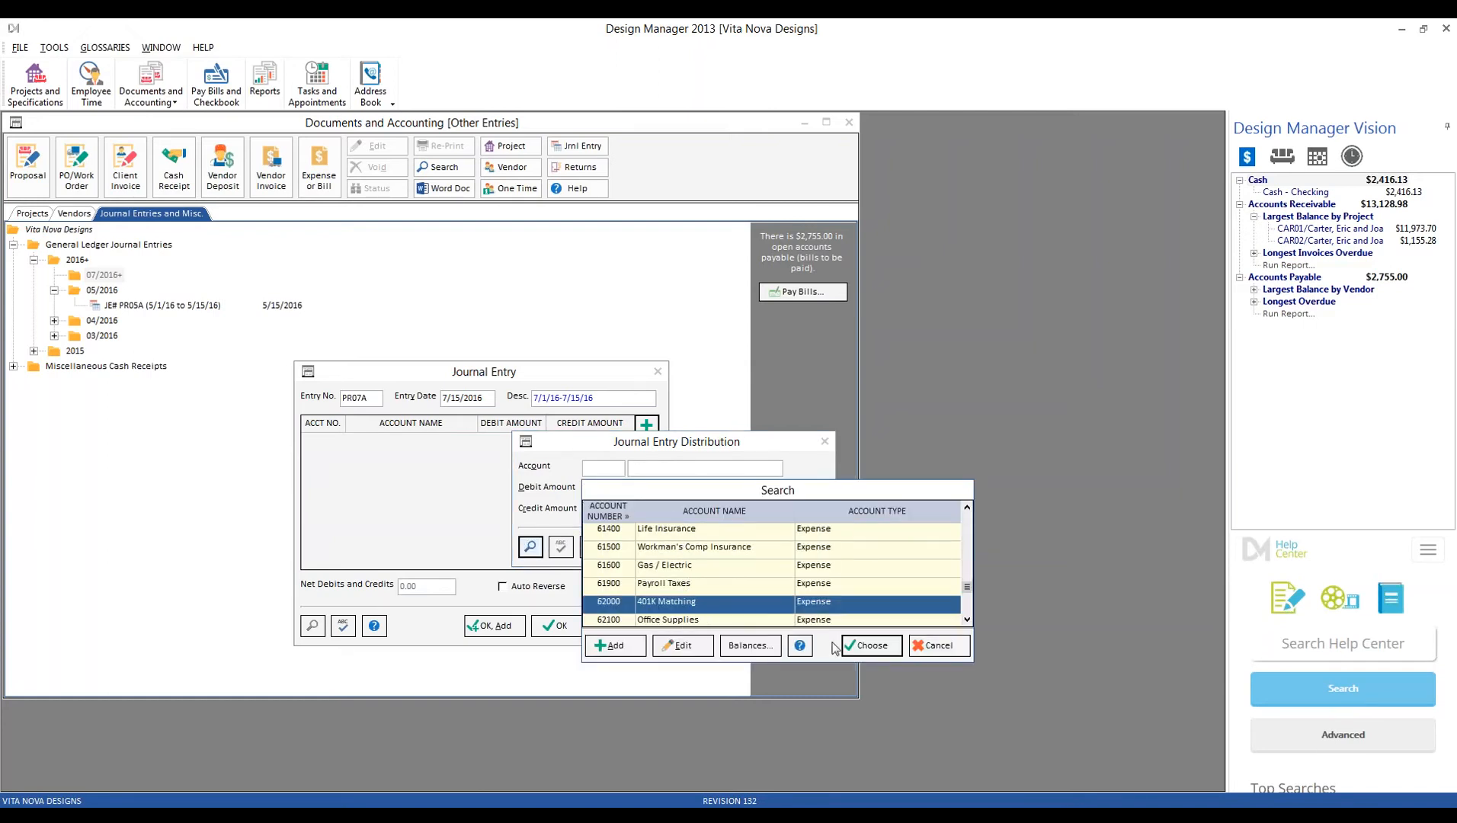
{"action": "left_click", "coordinate": [857, 646]}
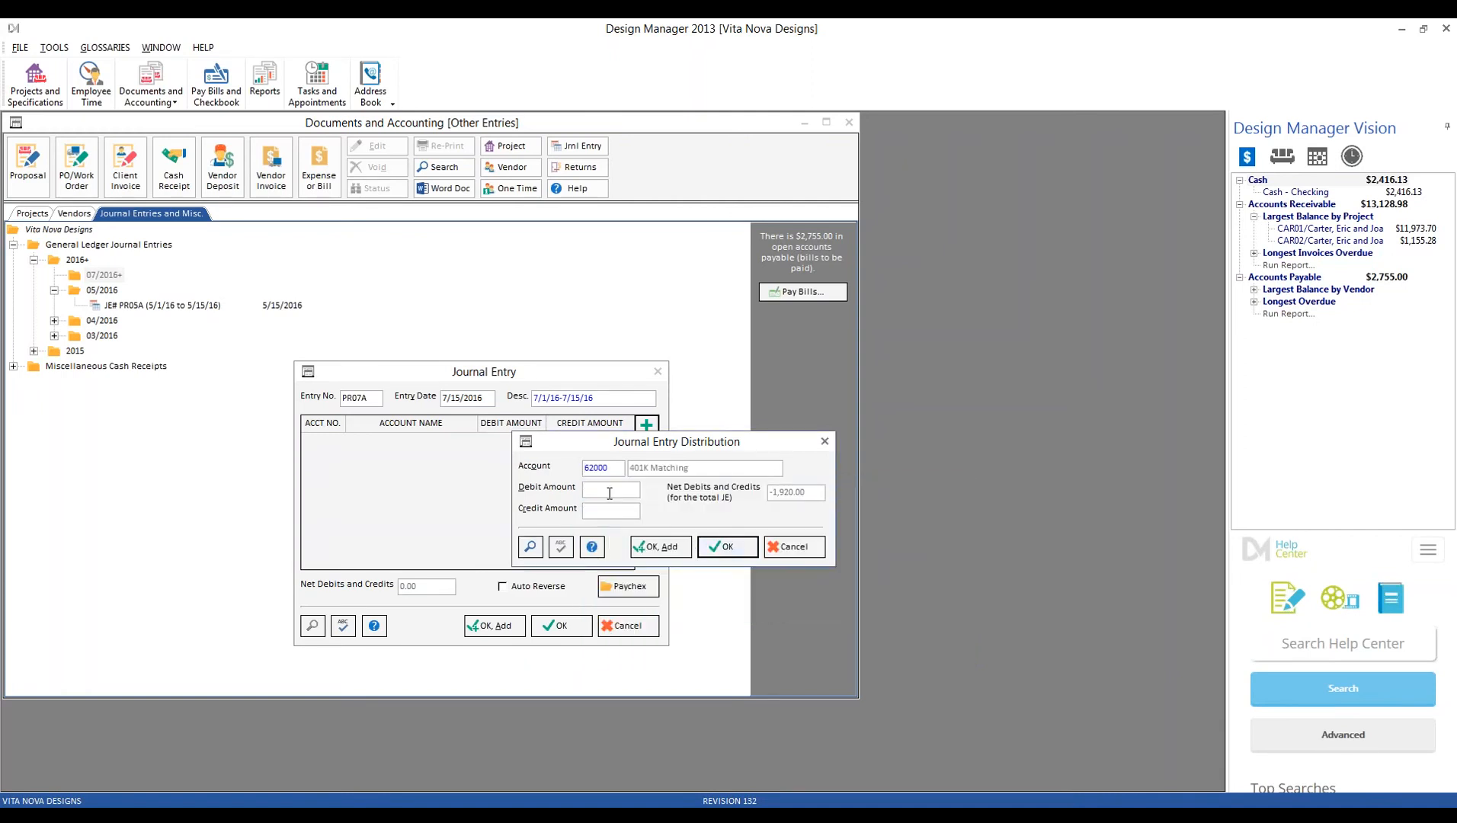
{"action": "type", "text": "300"}
{"action": "left_click", "coordinate": [678, 547]}
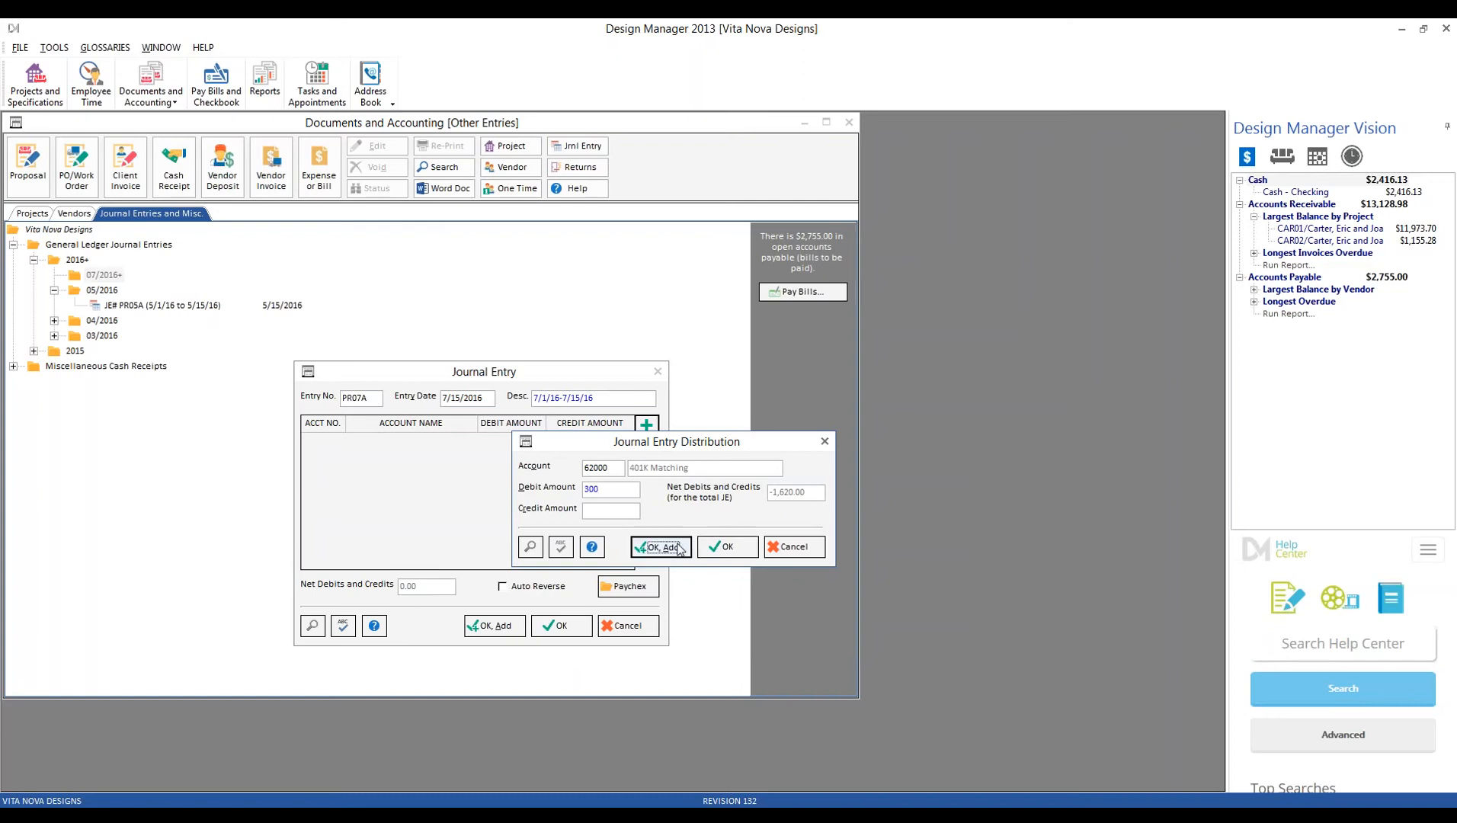
Add a distribution line to PR07A that debits account 61900 Payroll Taxes with 1620, and finish the distribution.
{"action": "left_click", "coordinate": [531, 548]}
{"action": "type", "text": "6"}
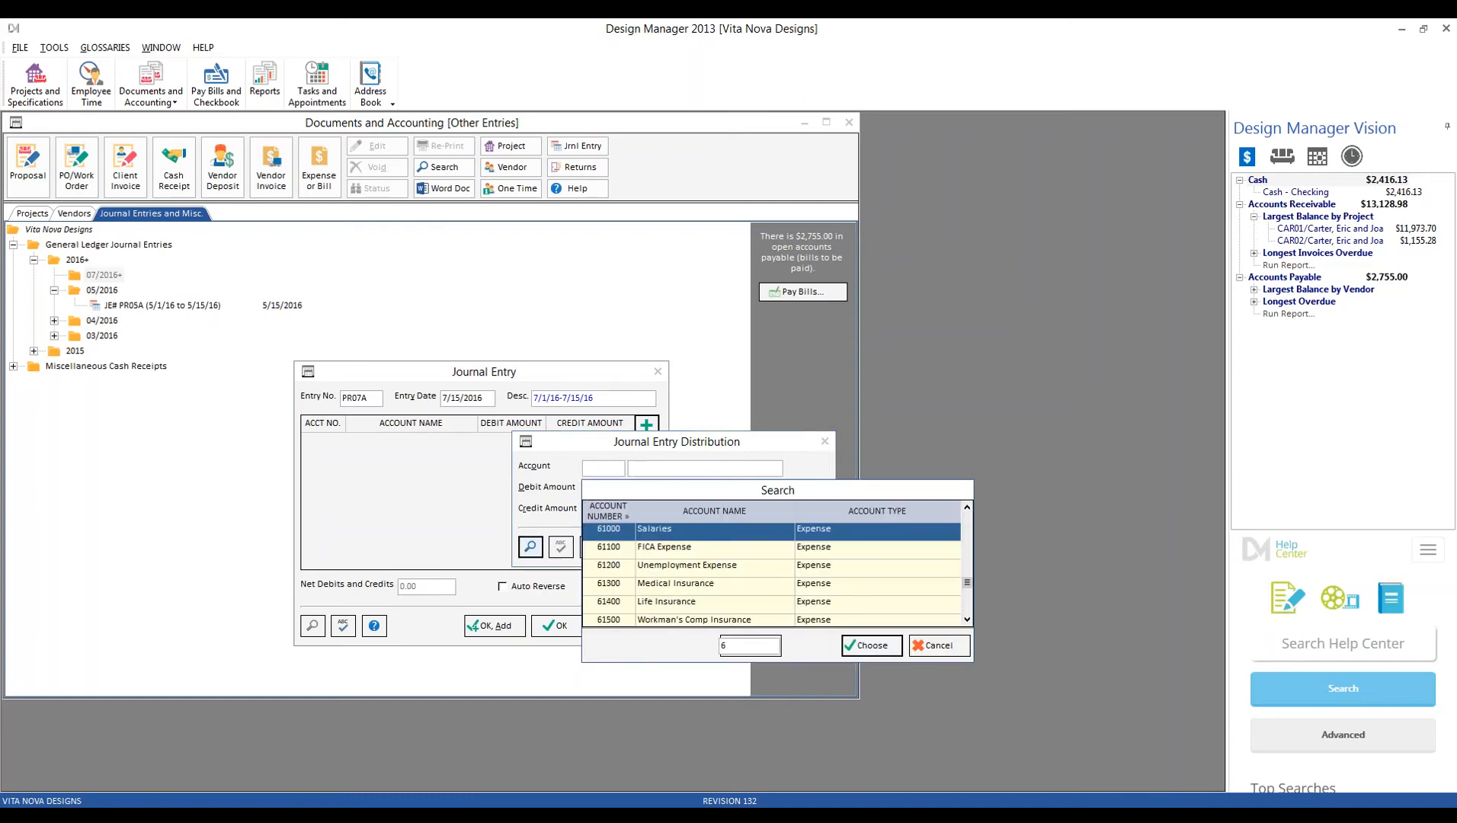
{"action": "scroll", "coordinate": [609, 560], "scroll_direction": "down", "scroll_amount": 4}
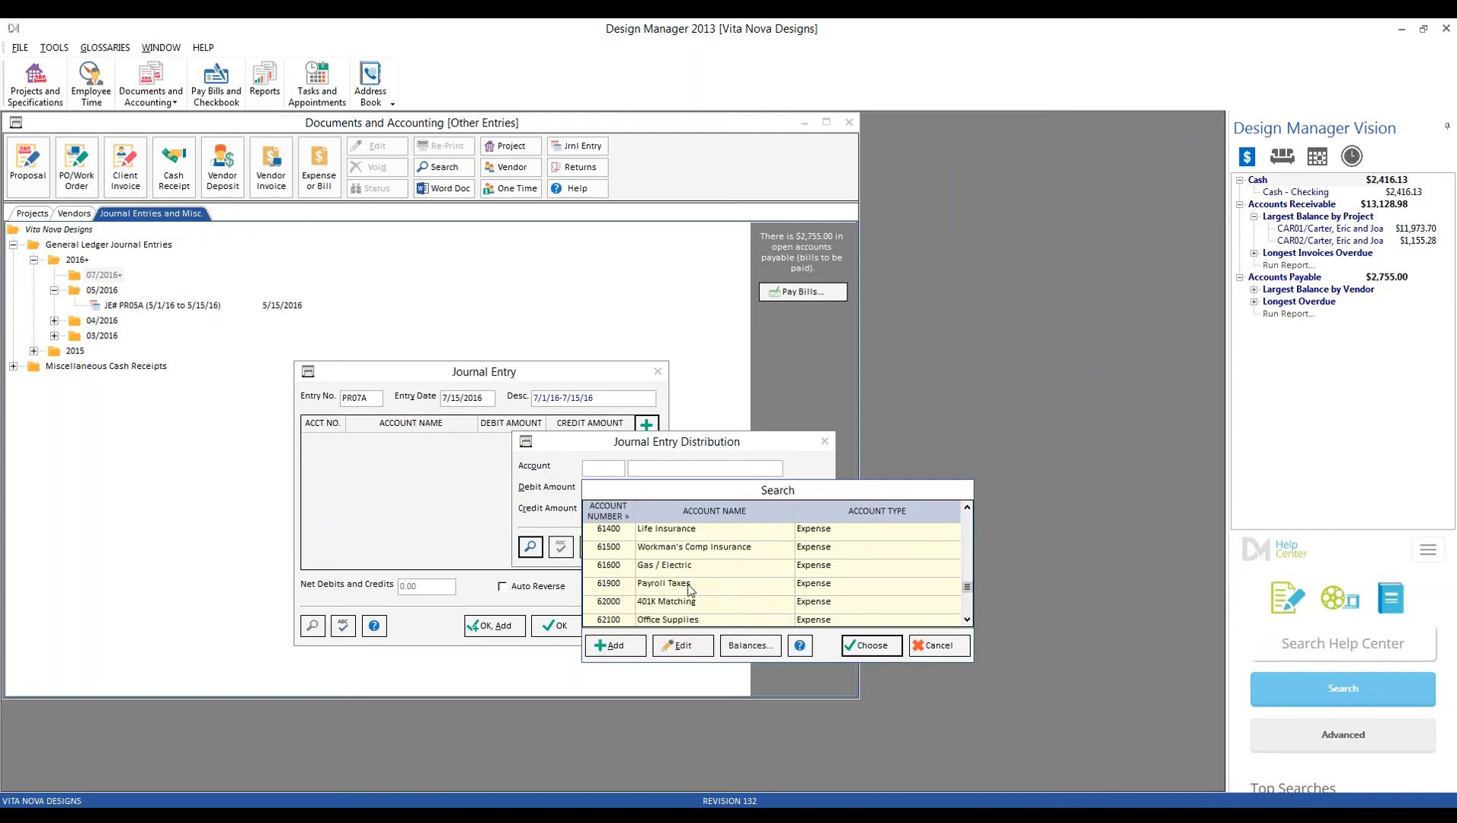
{"action": "left_click", "coordinate": [667, 584]}
{"action": "left_click", "coordinate": [865, 647]}
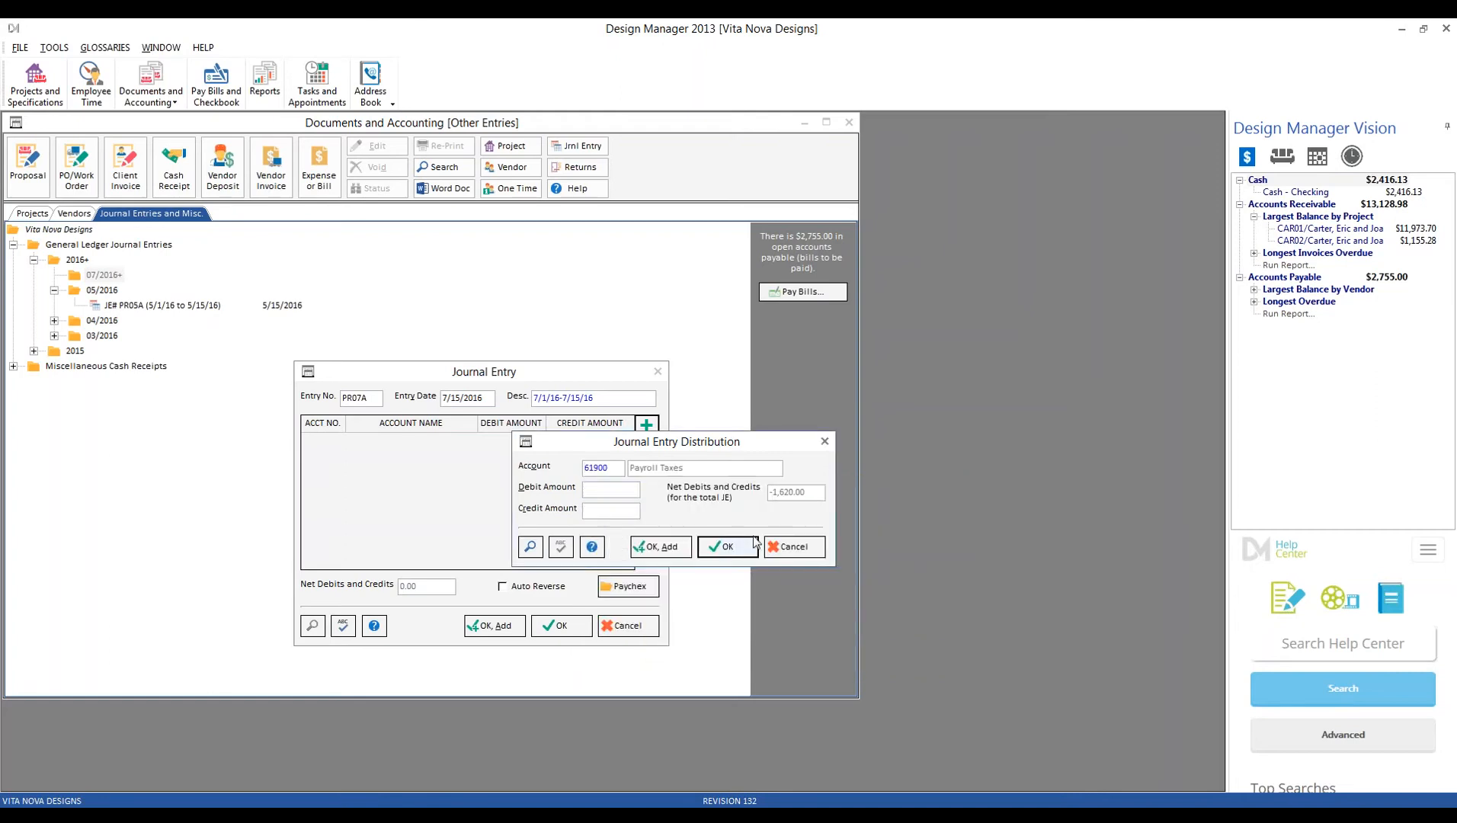
{"action": "left_click", "coordinate": [606, 489]}
{"action": "type", "text": "1620"}
{"action": "left_click", "coordinate": [730, 547]}
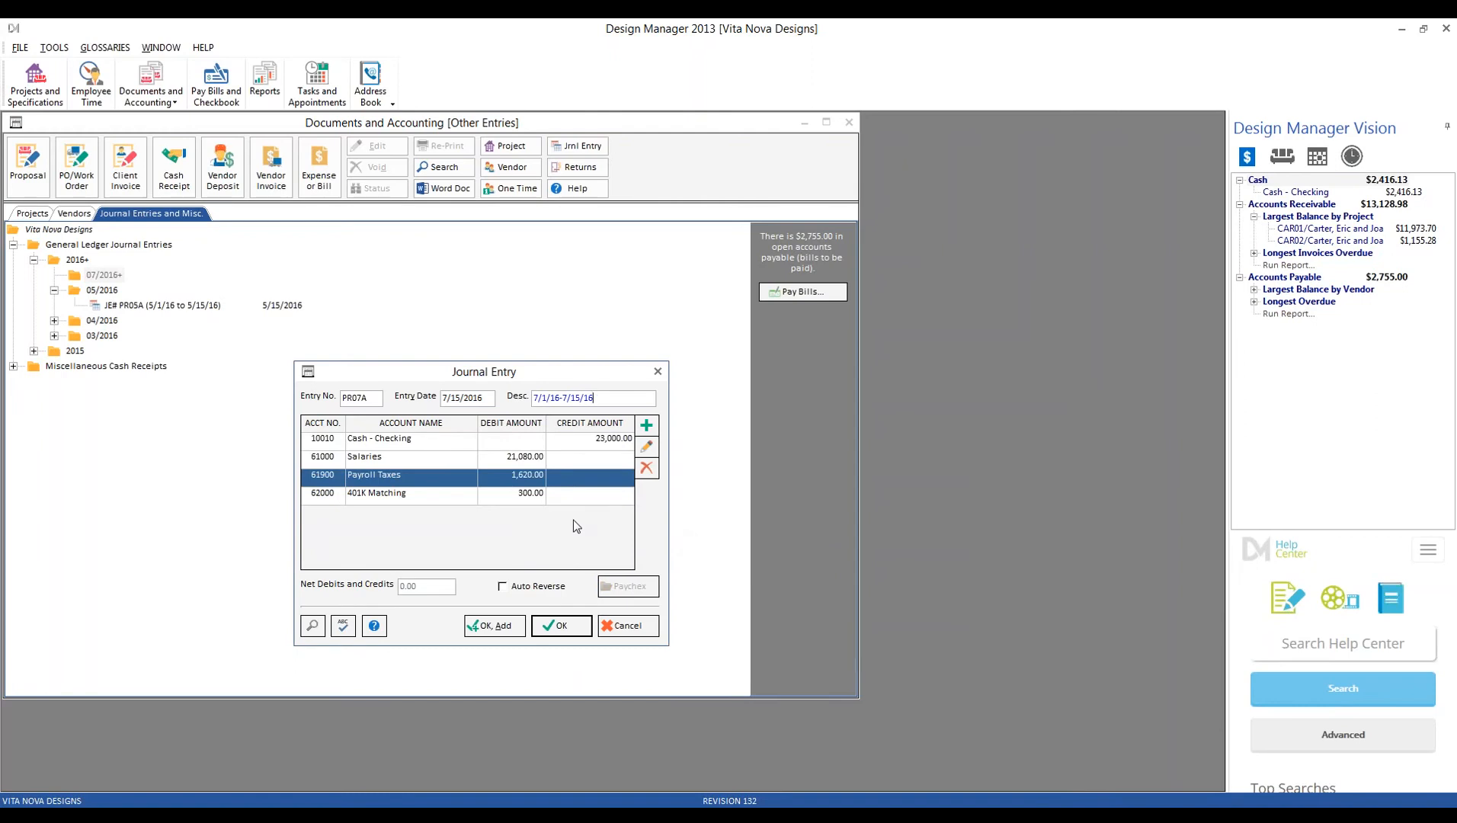
Check the cash, salaries, payroll taxes and 401K matching lines of PR07A, and save the journal entry.
{"action": "left_click", "coordinate": [445, 446]}
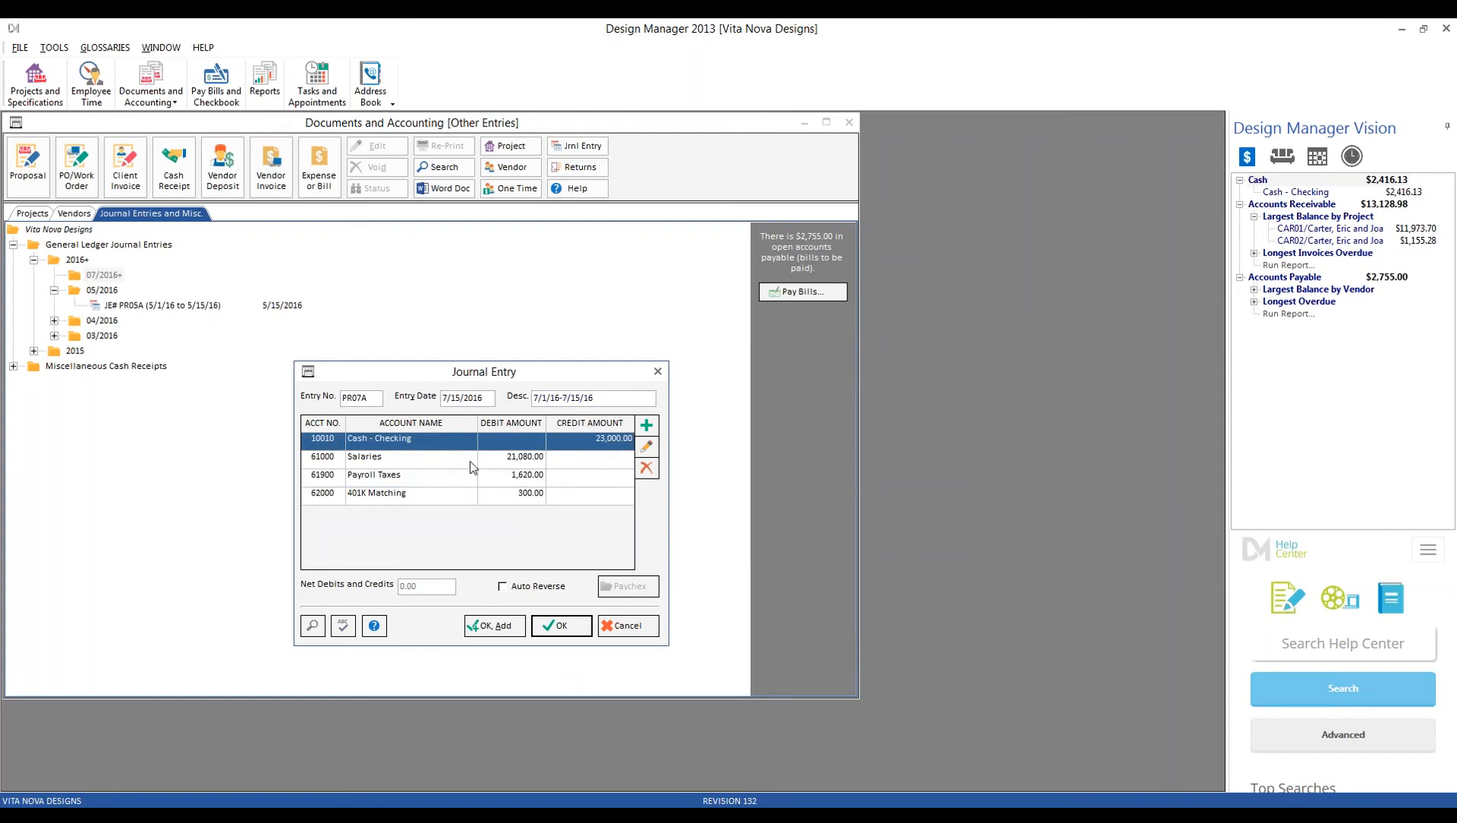
{"action": "left_click", "coordinate": [426, 461]}
{"action": "left_click", "coordinate": [426, 477]}
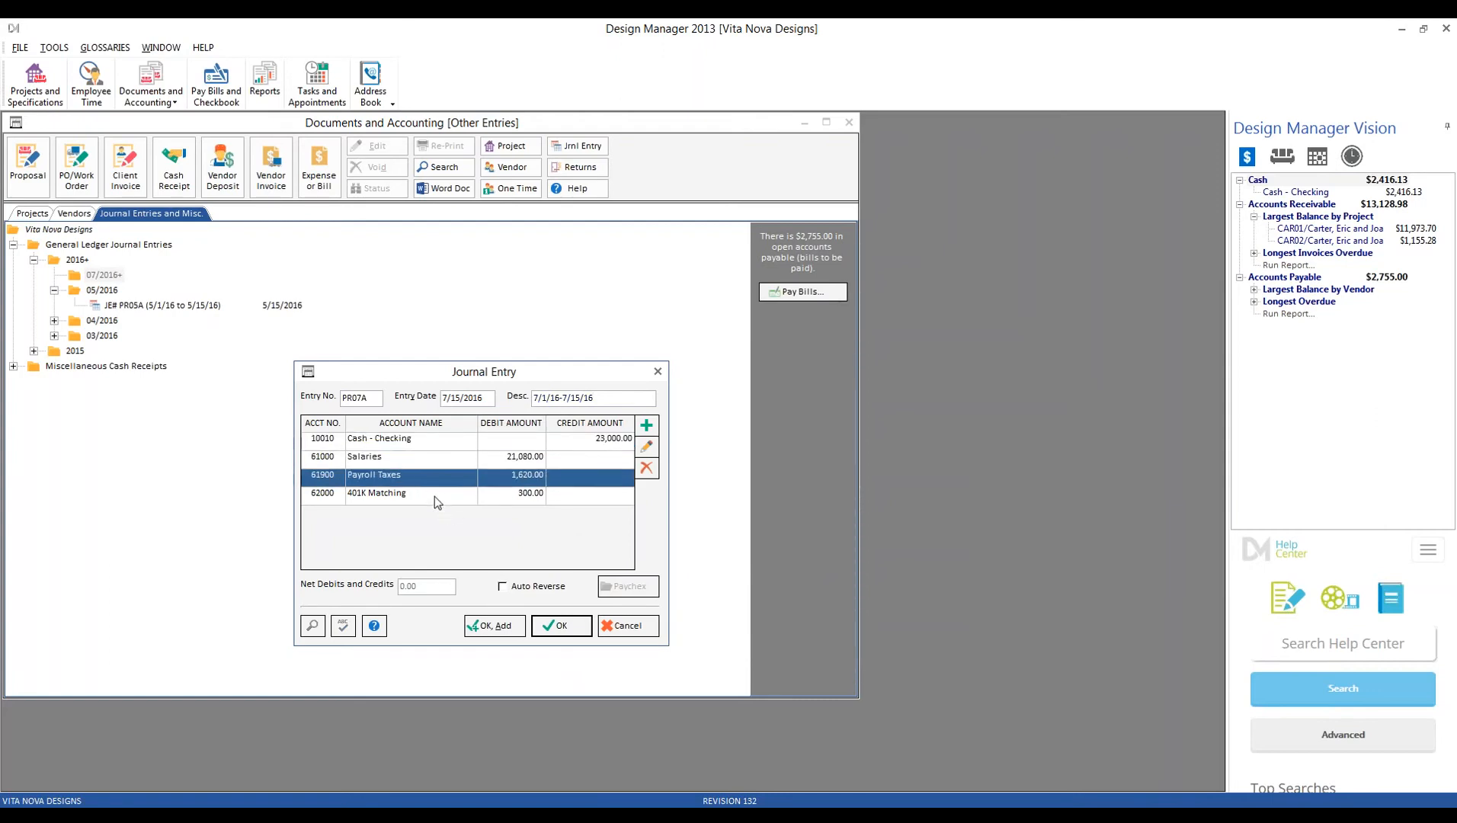
{"action": "left_click", "coordinate": [433, 497]}
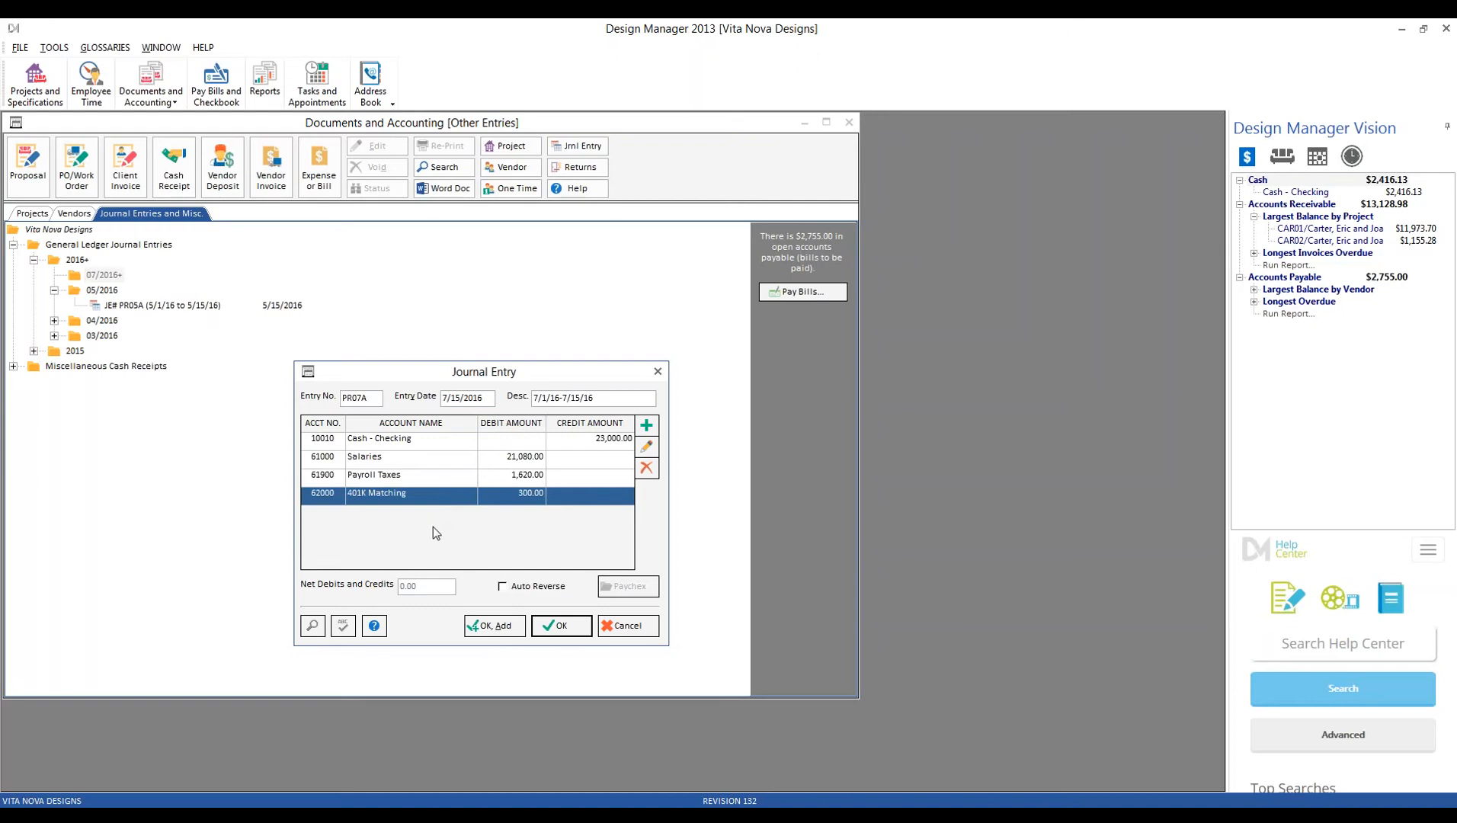
{"action": "left_click", "coordinate": [554, 626]}
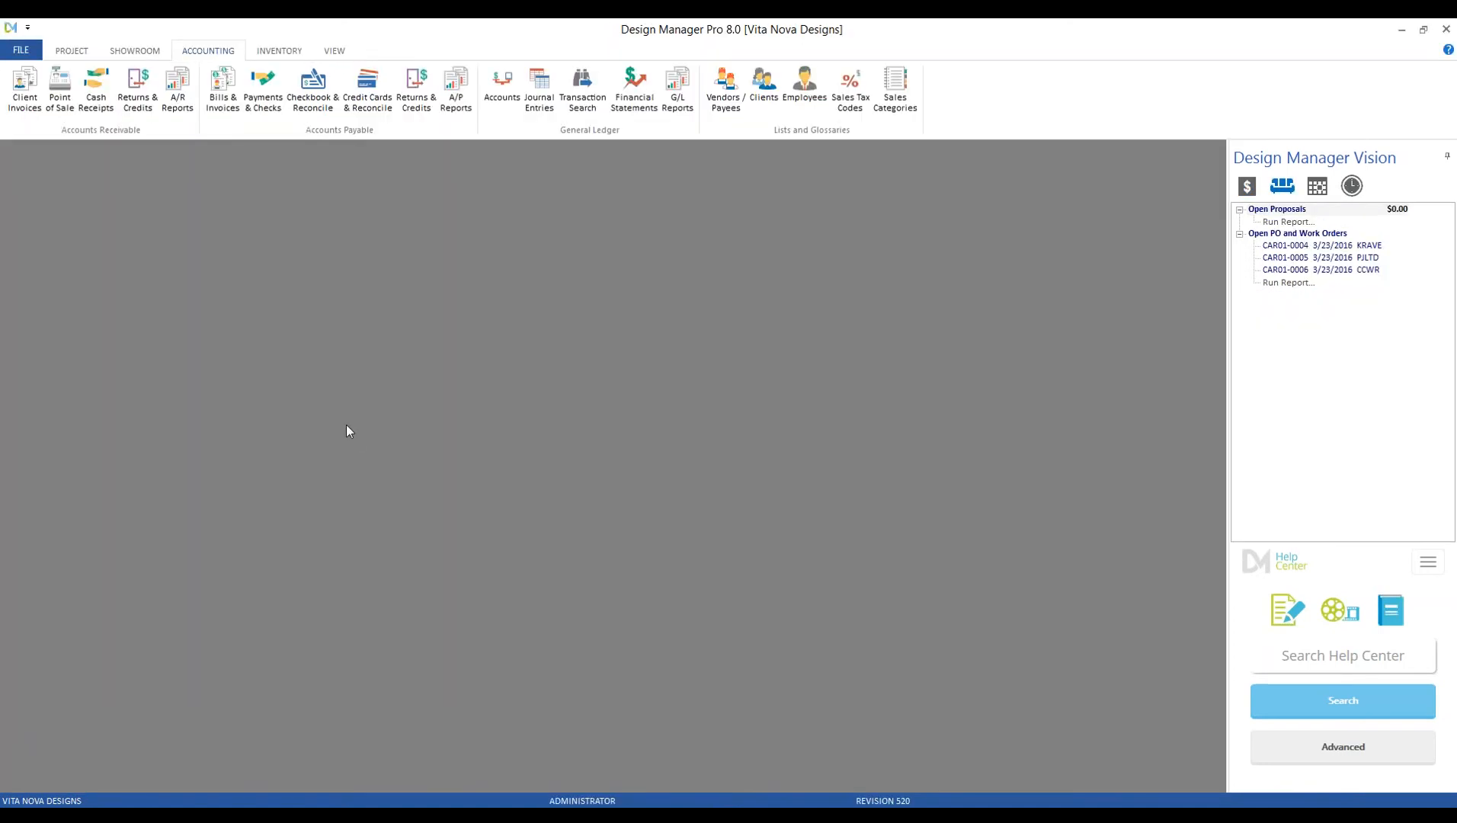
In Design Manager Pro 8.0, open the journal entries and review the distribution of the recurring entry PROLL without changing it.
{"action": "left_click", "coordinate": [538, 90]}
{"action": "left_click_drag", "start_coordinate": [402, 231], "coordinate": [362, 178]}
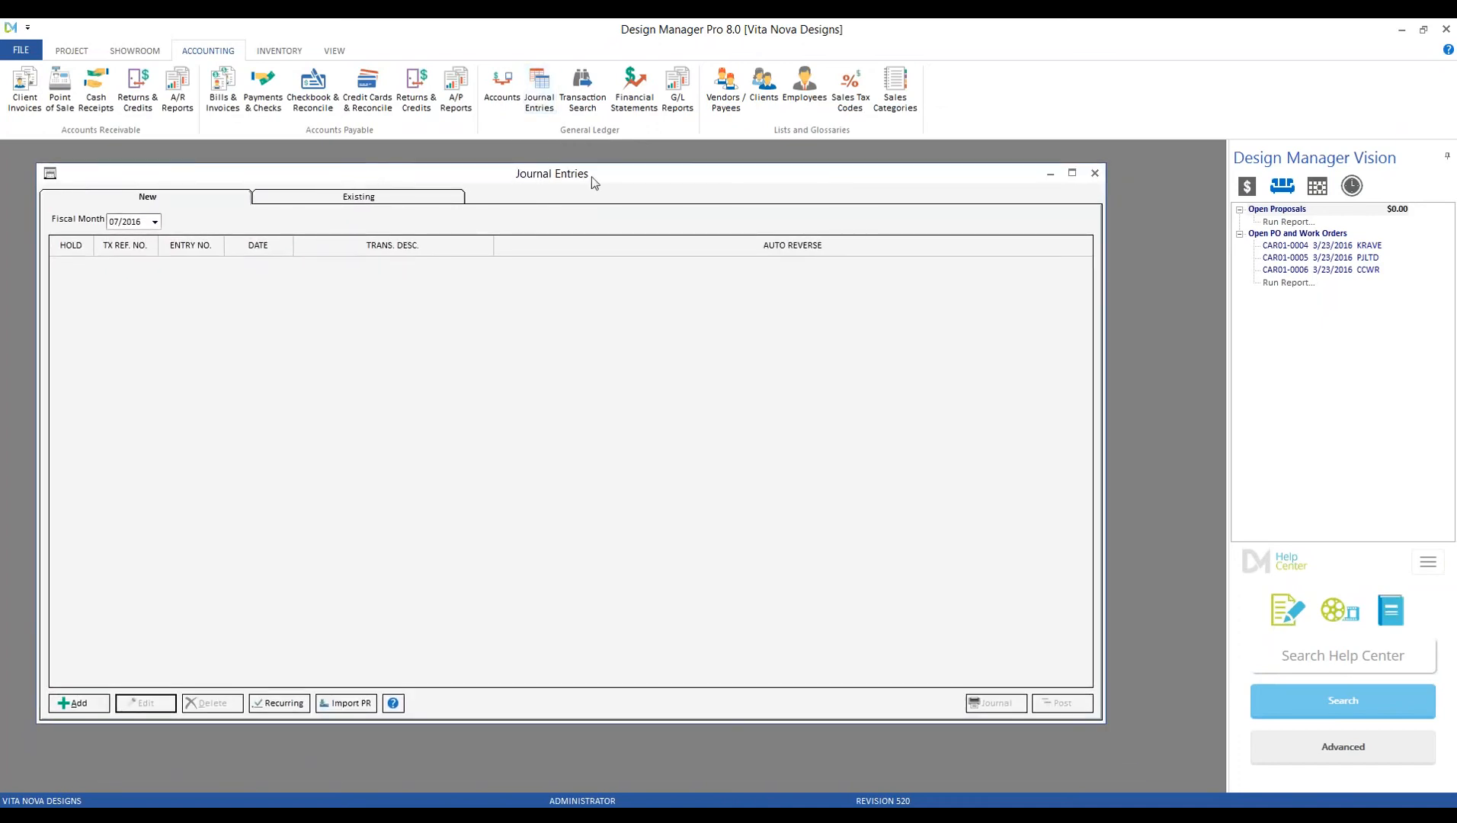
{"action": "left_click", "coordinate": [294, 705]}
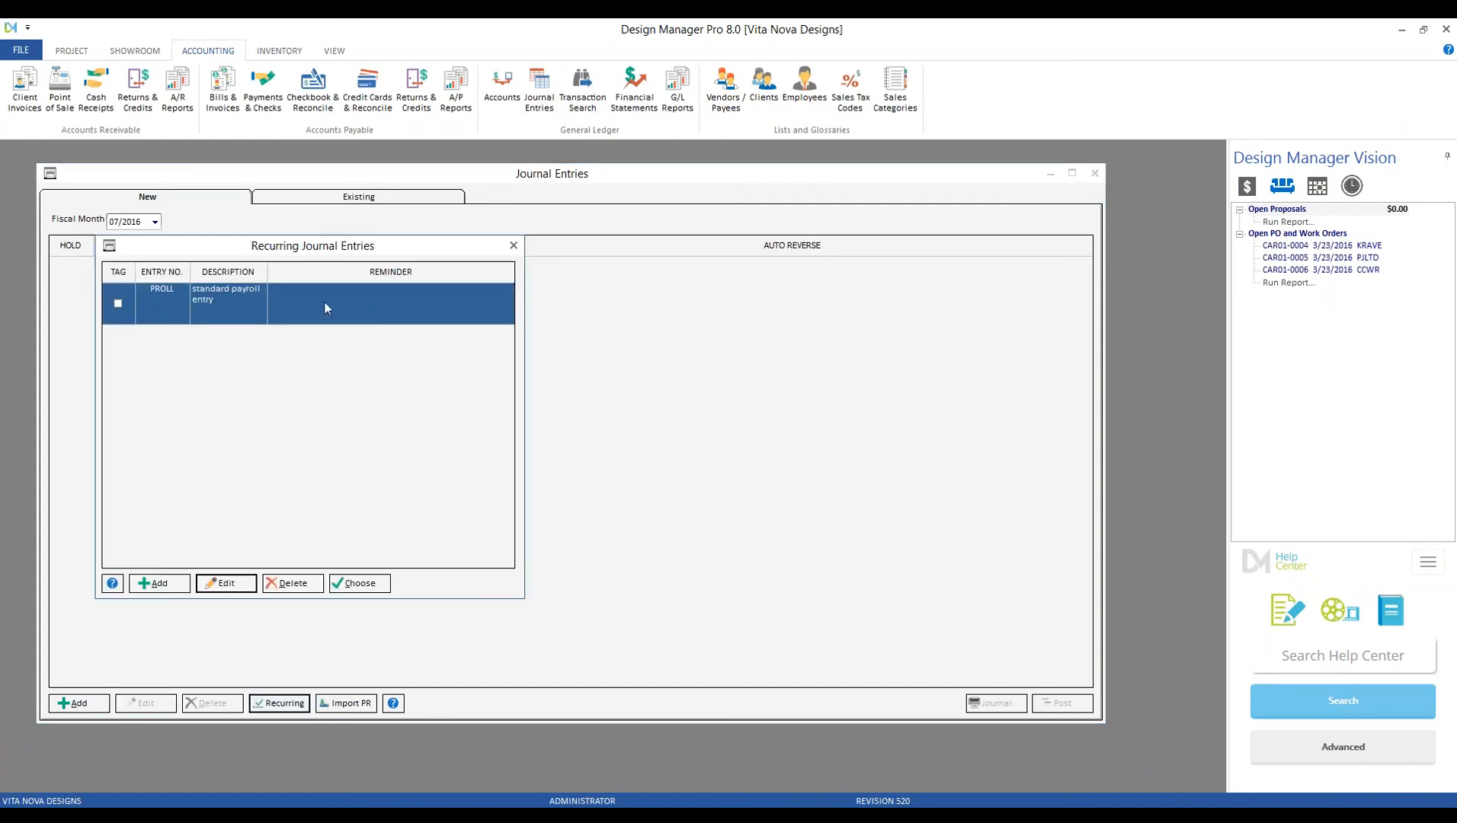
{"action": "left_click", "coordinate": [228, 584]}
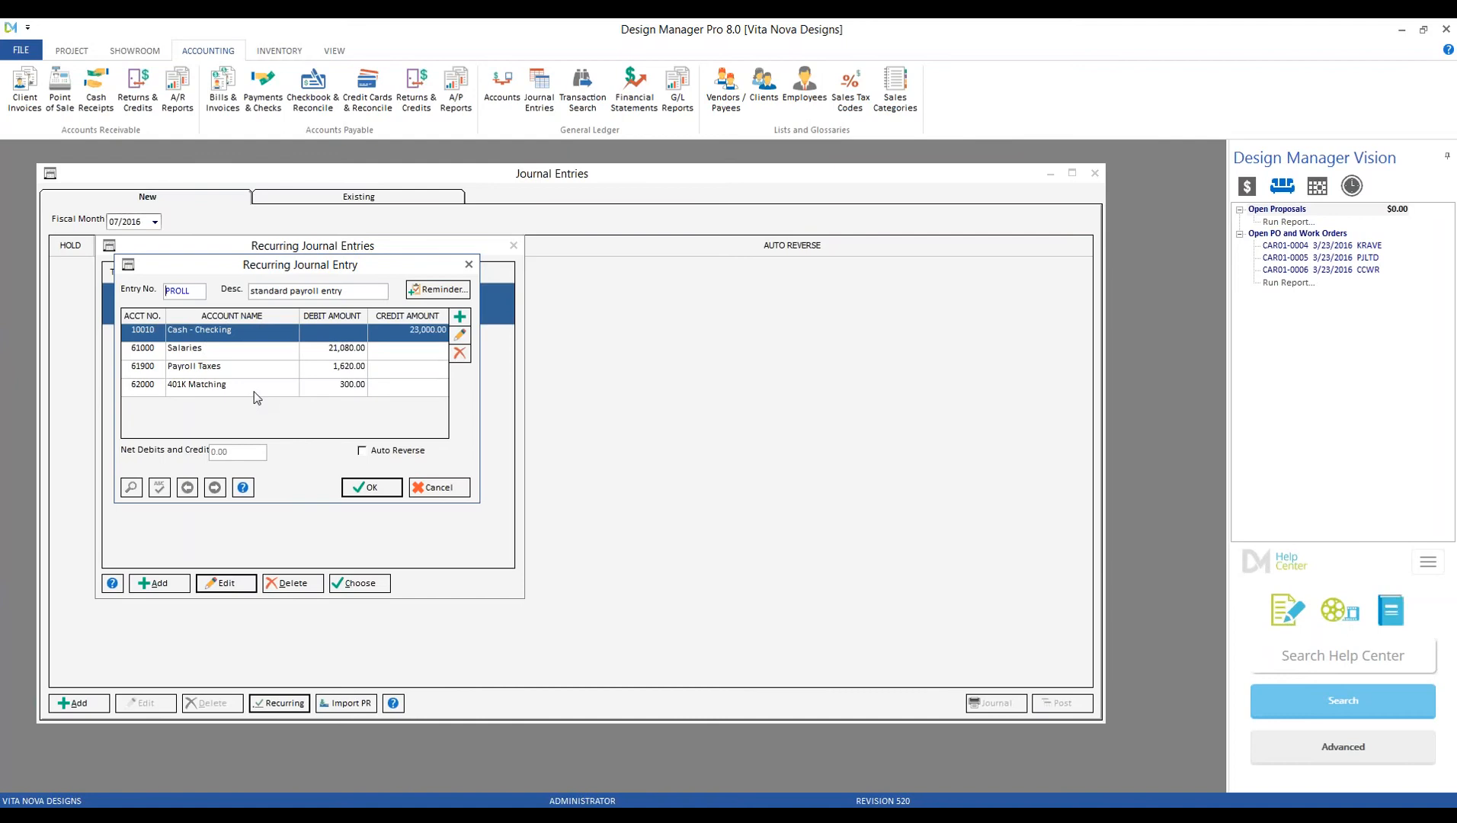
{"action": "left_click", "coordinate": [448, 489]}
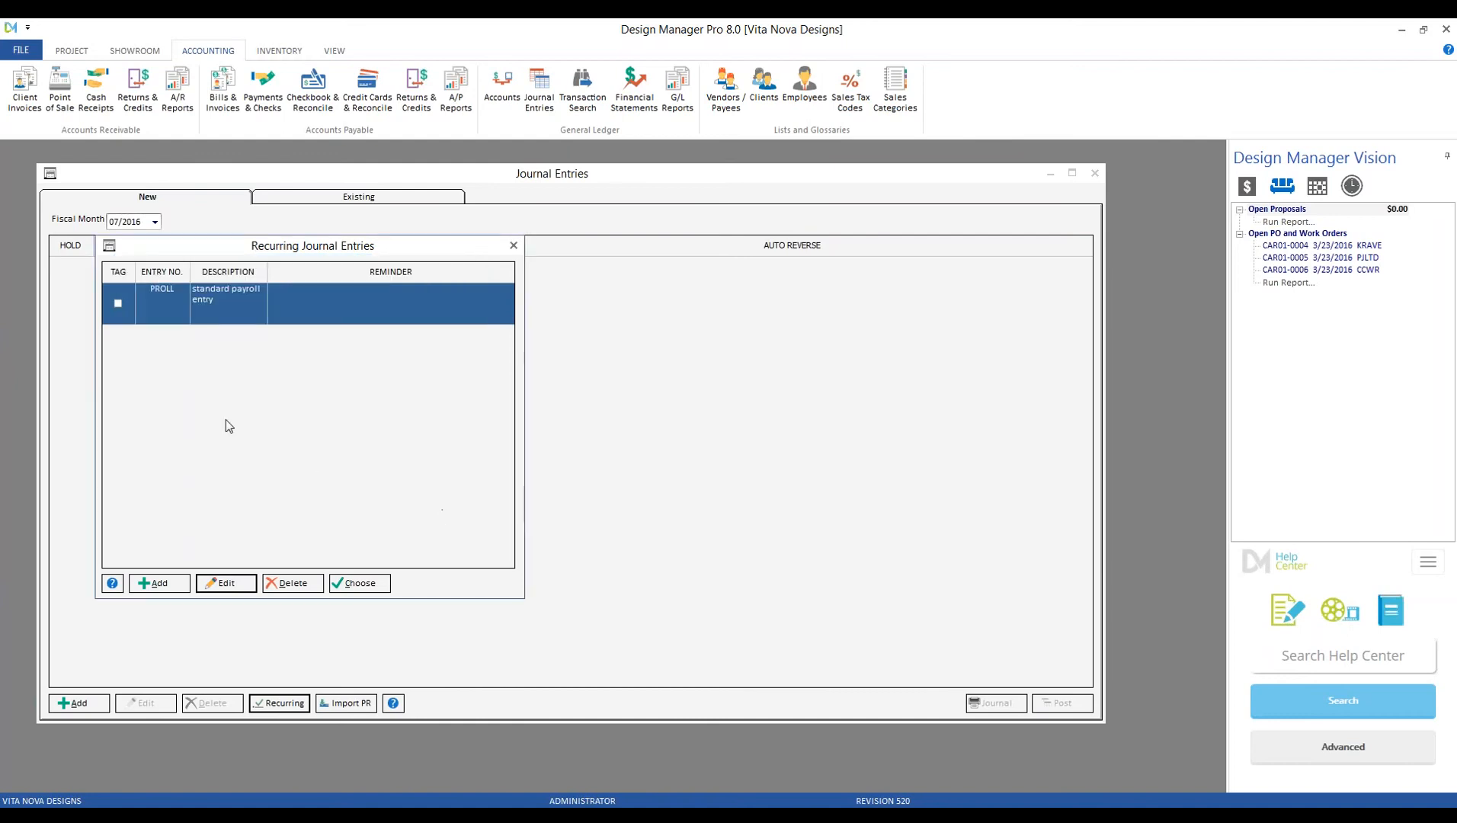
Create a new 07/2016 journal entry from the recurring standard payroll entry PROLL and open it for editing.
{"action": "left_click", "coordinate": [119, 305]}
{"action": "left_click", "coordinate": [358, 584]}
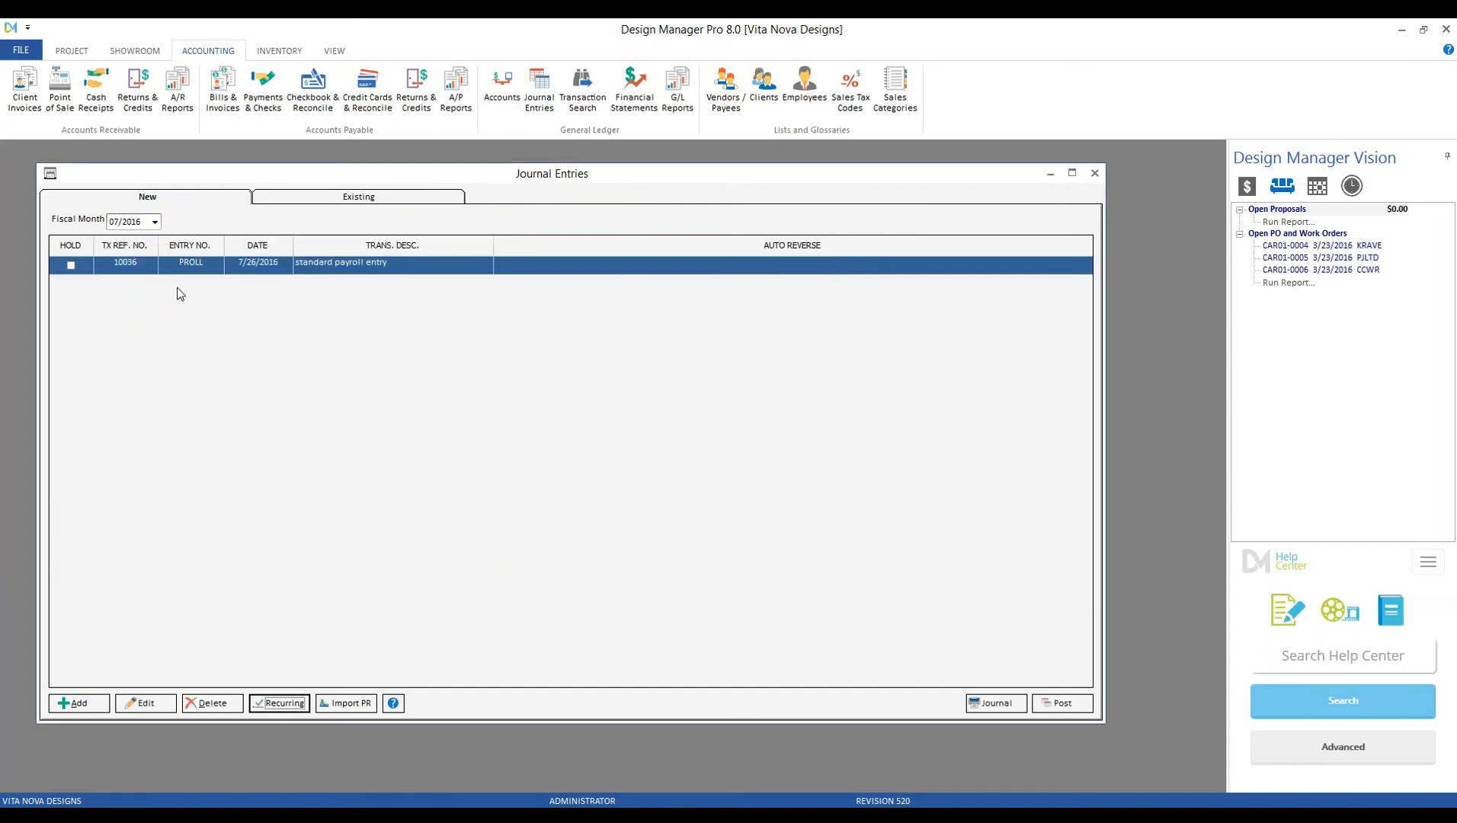
{"action": "left_click", "coordinate": [138, 703]}
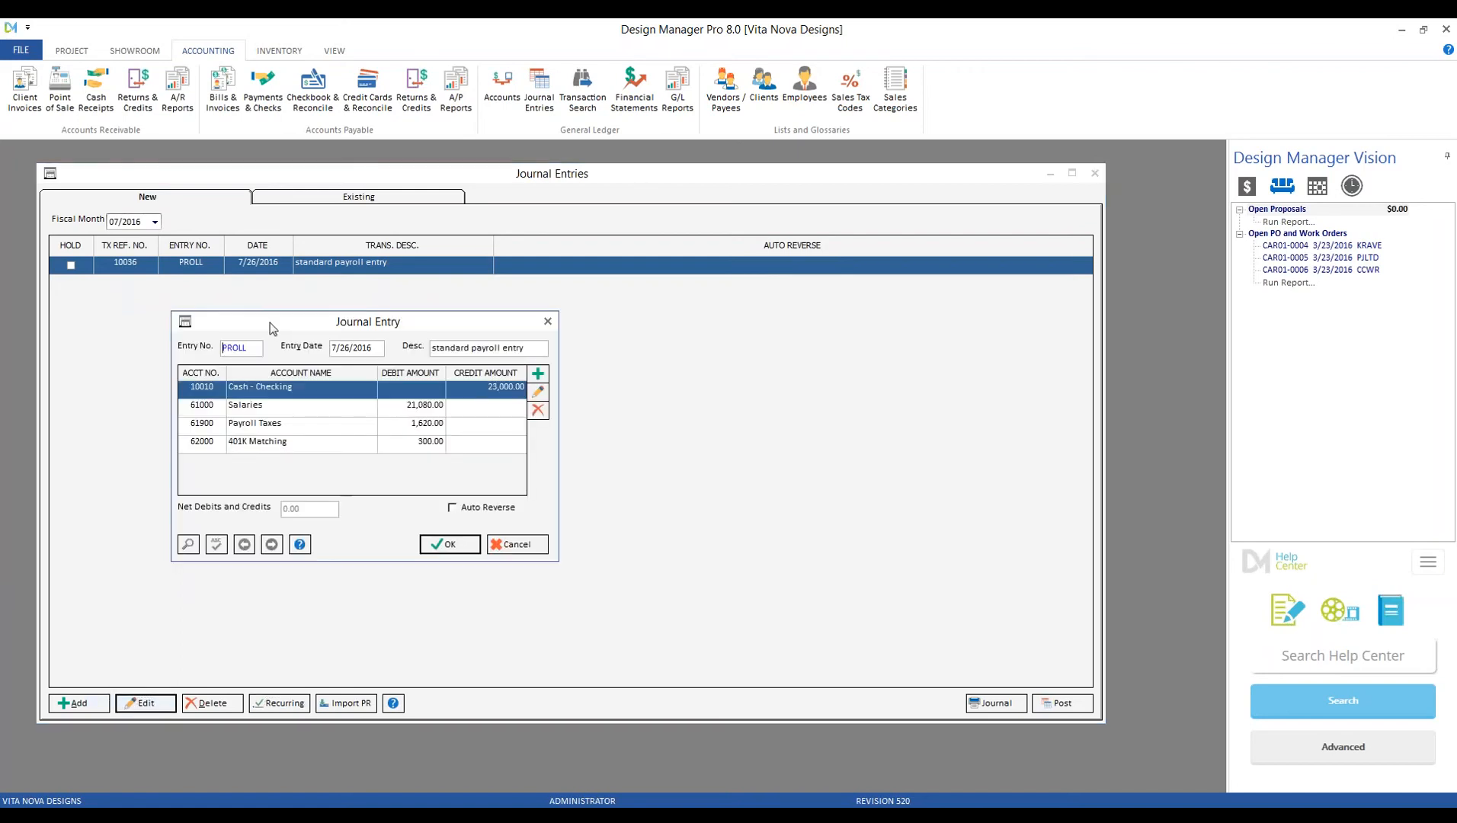
Renumber the new payroll entry PR07A, date it 7/15/2016, set the description to 7/1/16-7/15/16, and save it.
{"action": "double_click", "coordinate": [254, 347]}
{"action": "type", "text": "PR07A"}
{"action": "key", "text": "Tab"}
{"action": "key", "text": "BackSpace"}
{"action": "key", "text": "BackSpace"}
{"action": "type", "text": "15"}
{"action": "key", "text": "Tab"}
{"action": "type", "text": "7/15/1"}
{"action": "key", "text": "BackSpace"}
{"action": "key", "text": "BackSpace"}
{"action": "key", "text": "BackSpace"}
{"action": "type", "text": "/16-7/15/16"}
{"action": "left_click", "coordinate": [467, 545]}
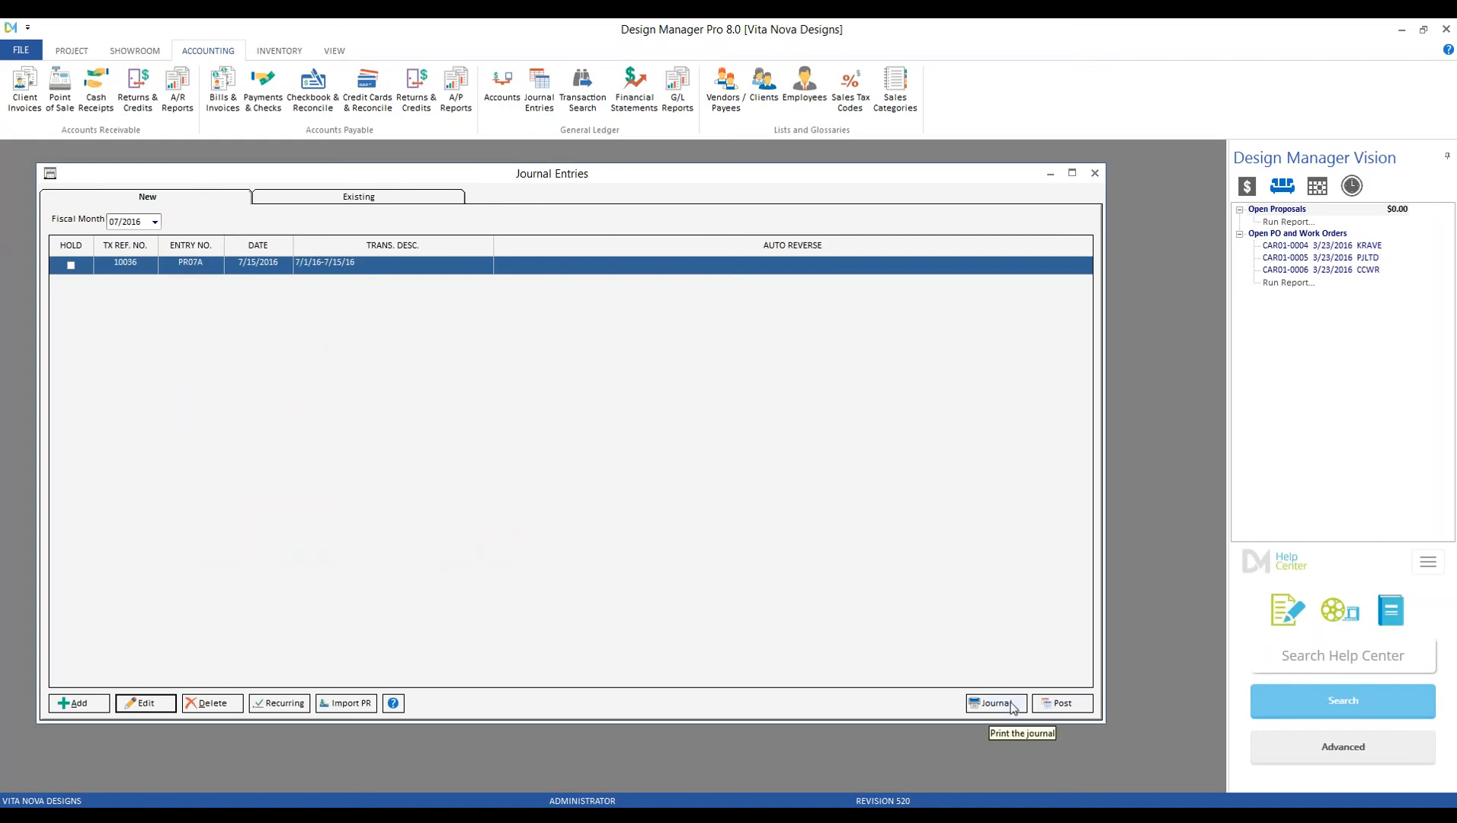
Post journal entry PR07A into 07/2016, check it among the existing entries, and close the journal entries.
{"action": "left_click", "coordinate": [1077, 707]}
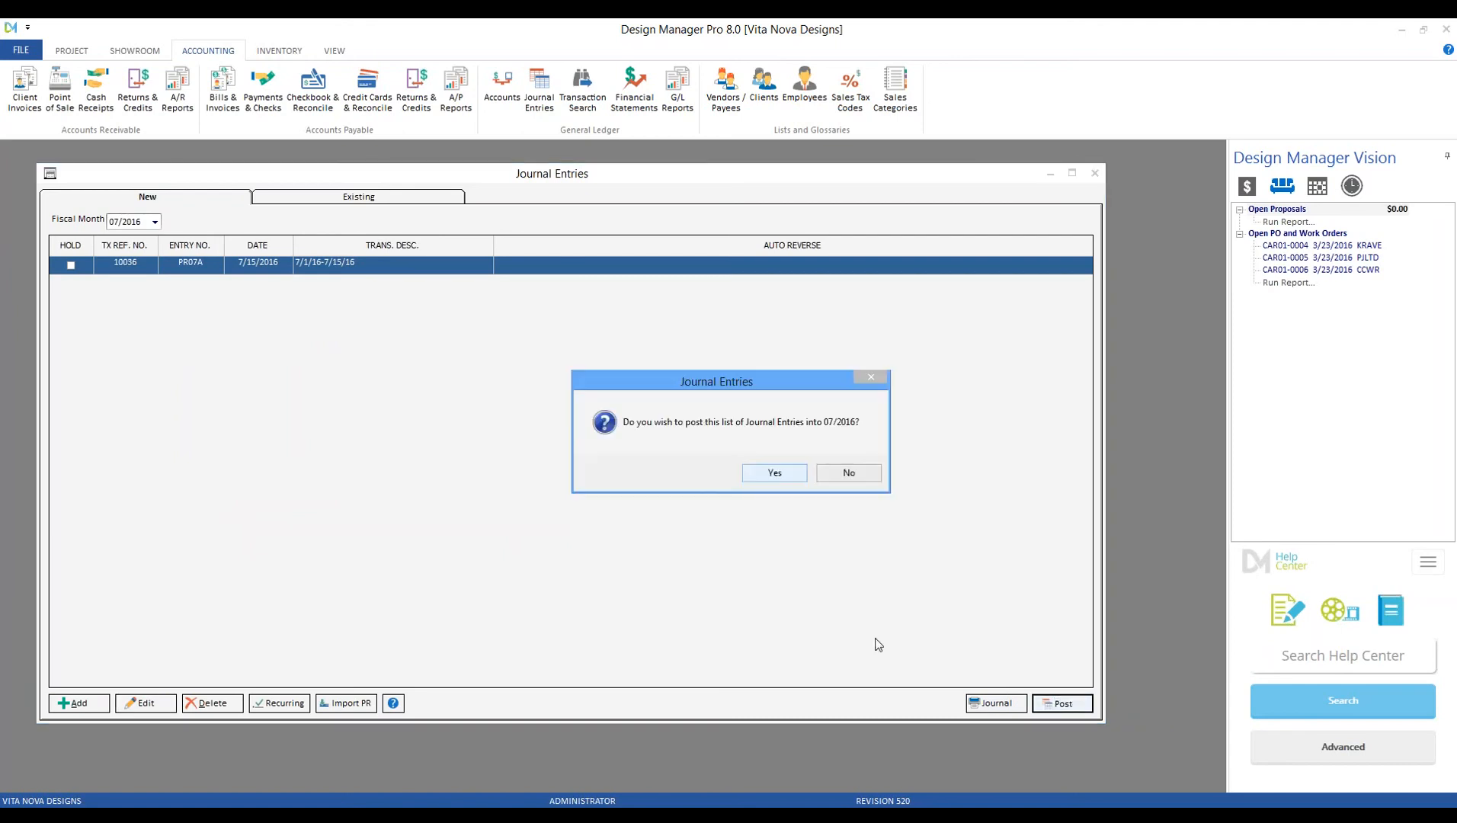
{"action": "left_click", "coordinate": [775, 473]}
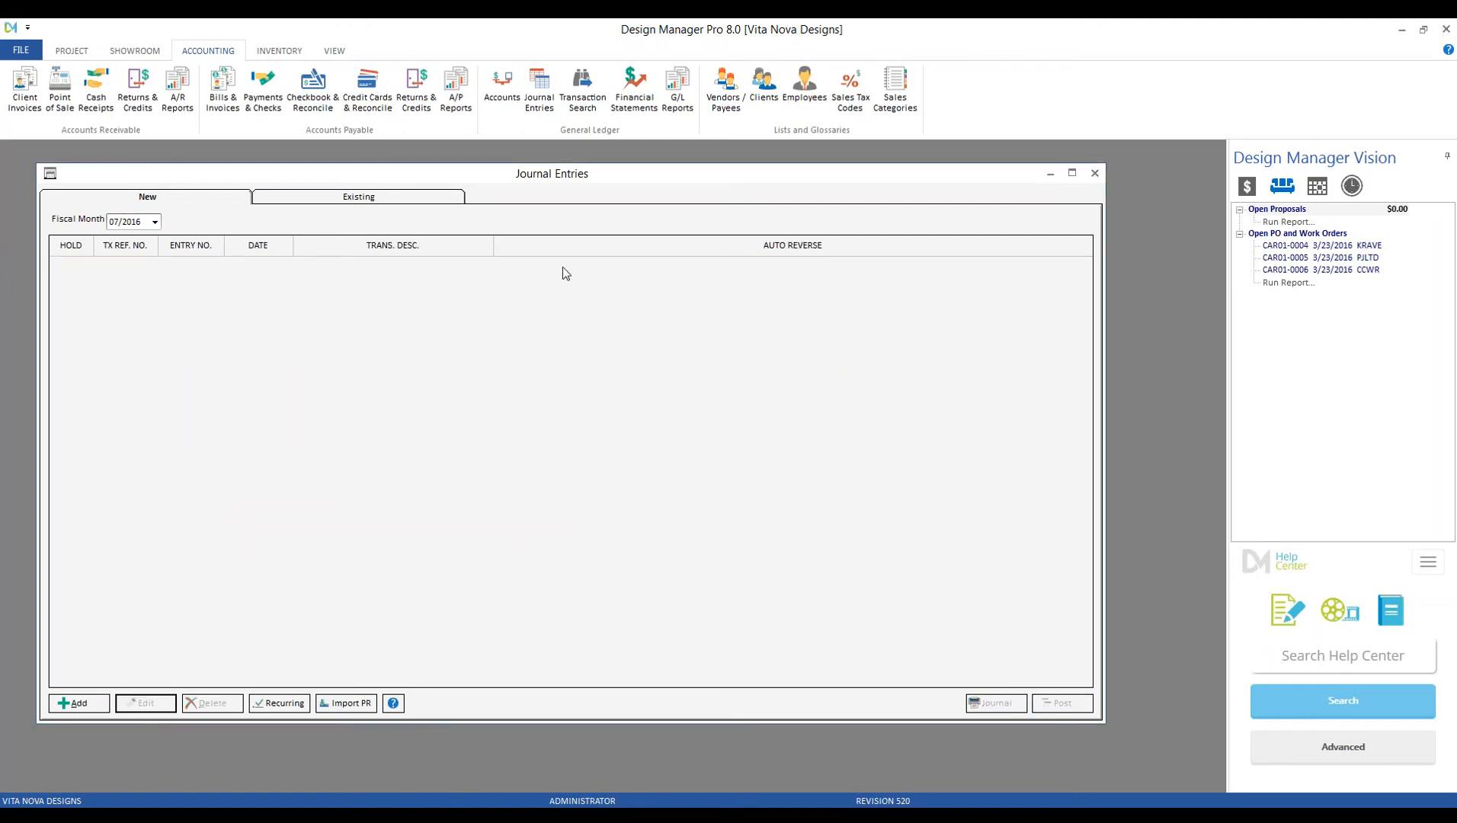
{"action": "left_click", "coordinate": [416, 209]}
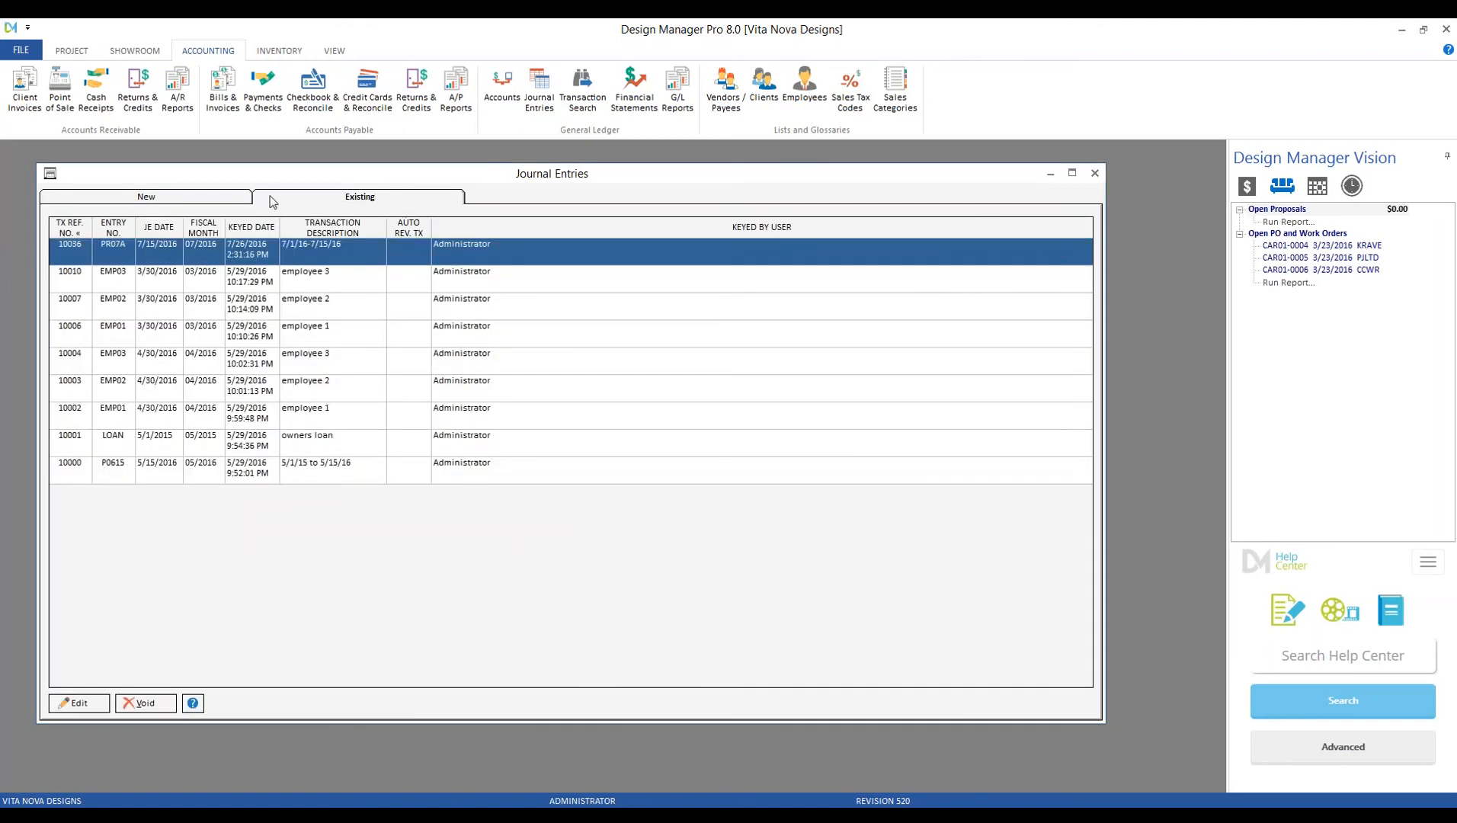
{"action": "left_click", "coordinate": [225, 203]}
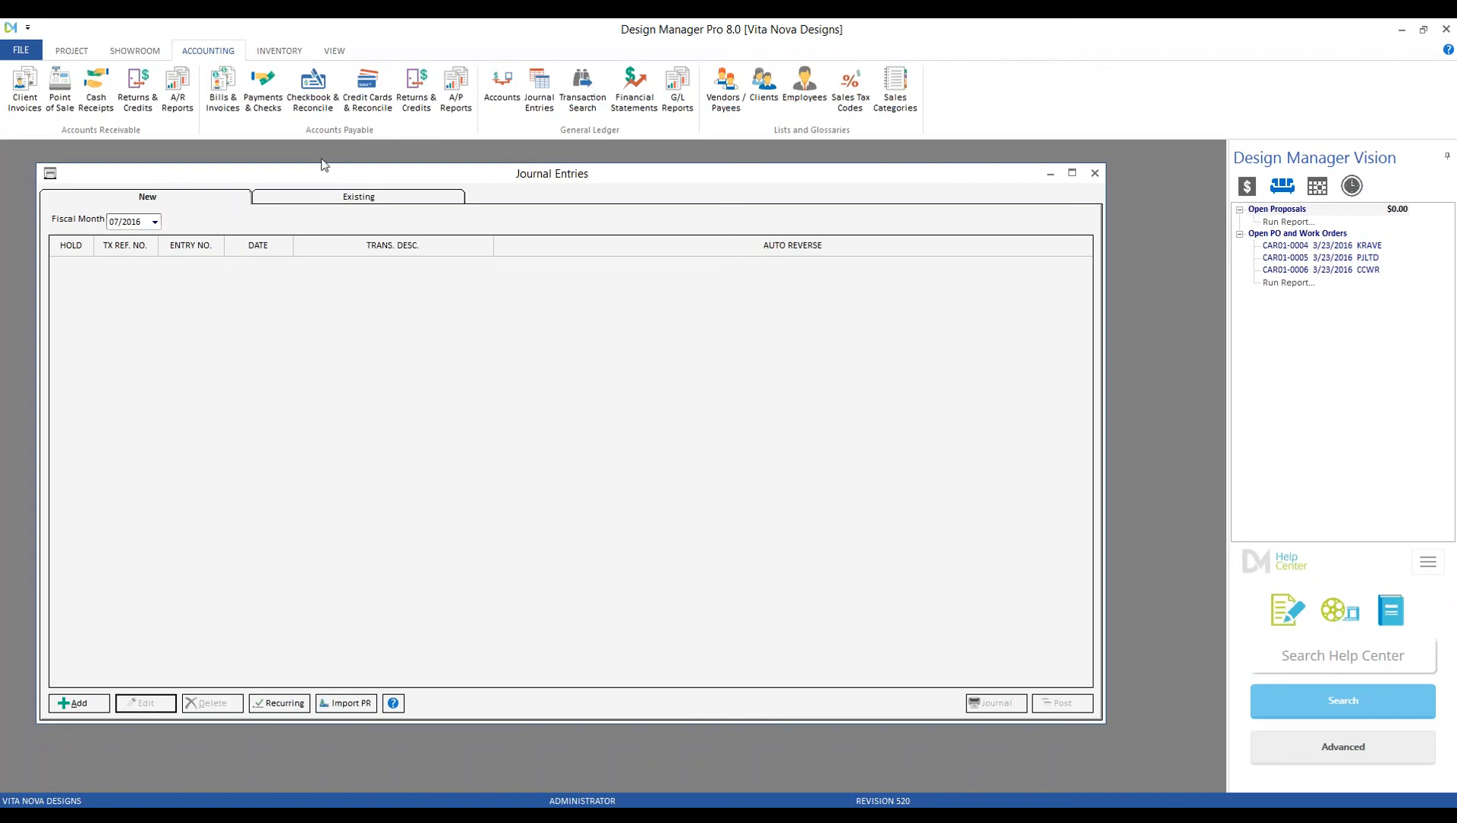
{"action": "left_click", "coordinate": [1095, 172]}
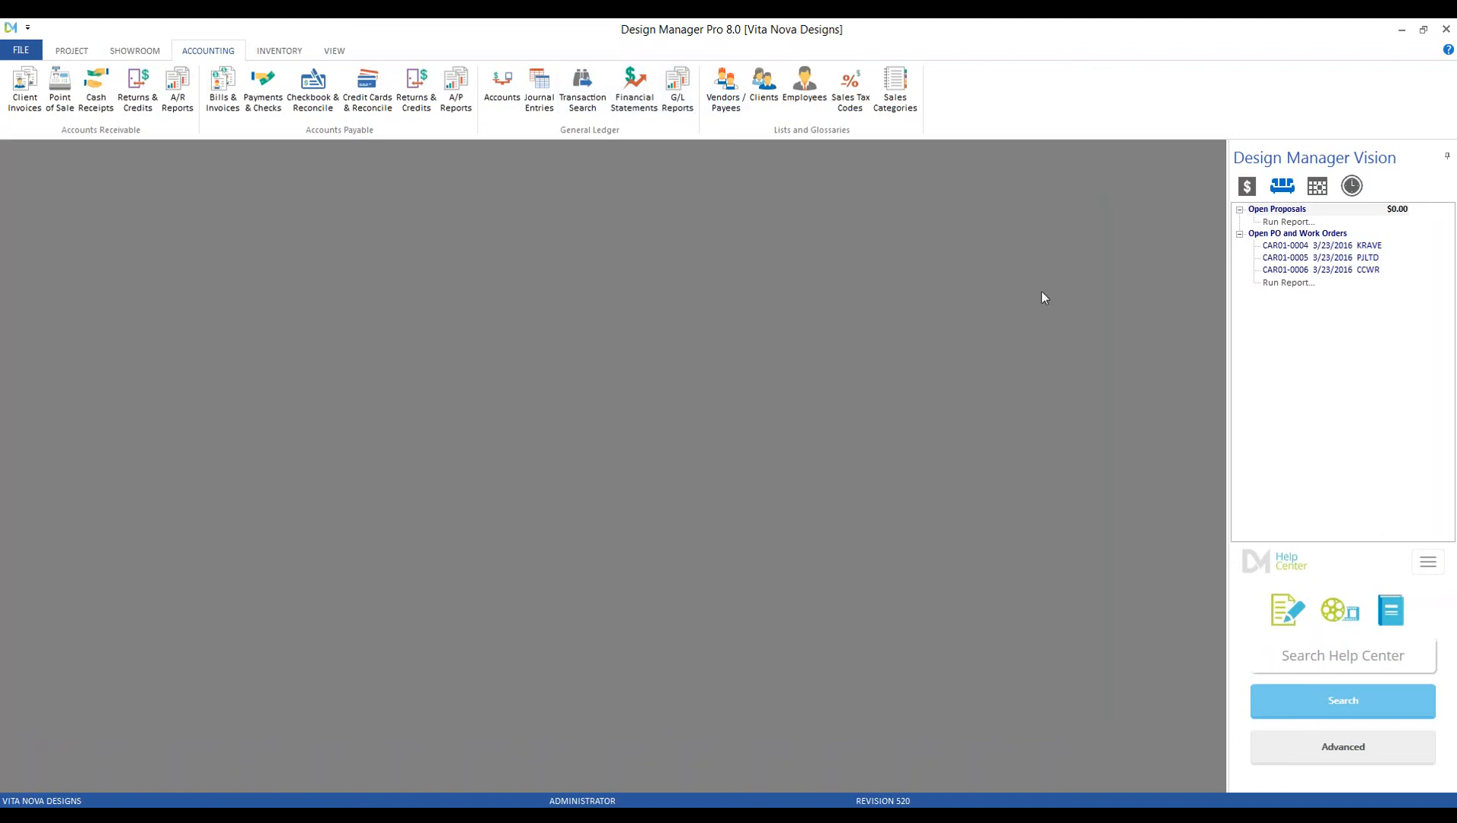